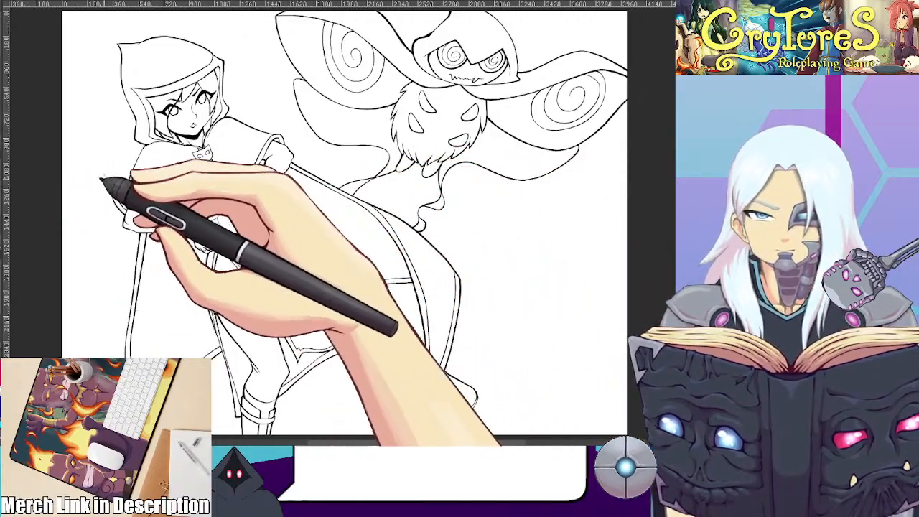
scroll(196, 92, "up", 3)
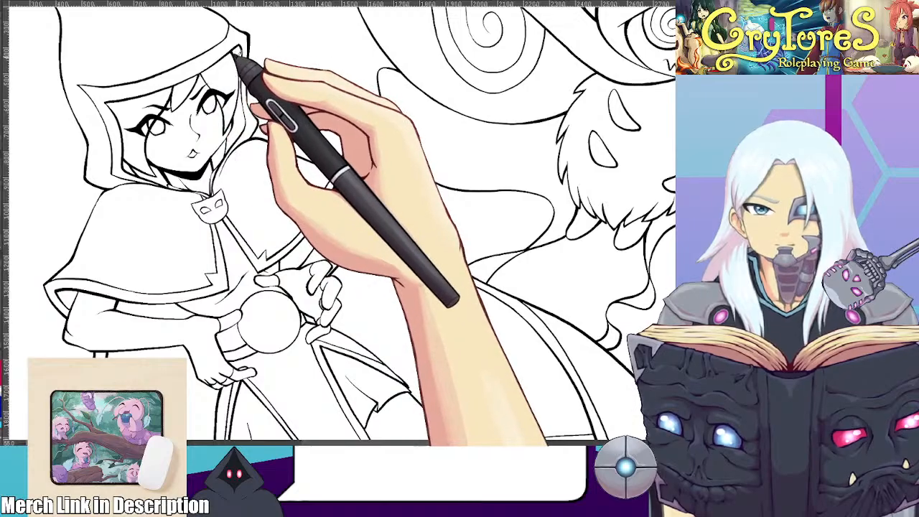
scroll(230, 94, "up", 3)
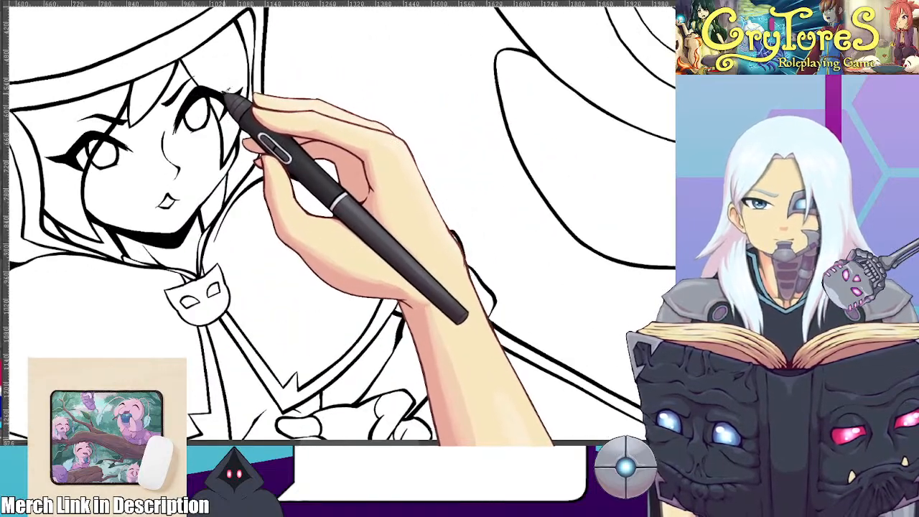
left_click_drag(179, 96, 196, 92)
key("ctrl+z")
scroll(195, 92, "down", 2)
scroll(195, 92, "down", 5)
left_click_drag(227, 146, 252, 170)
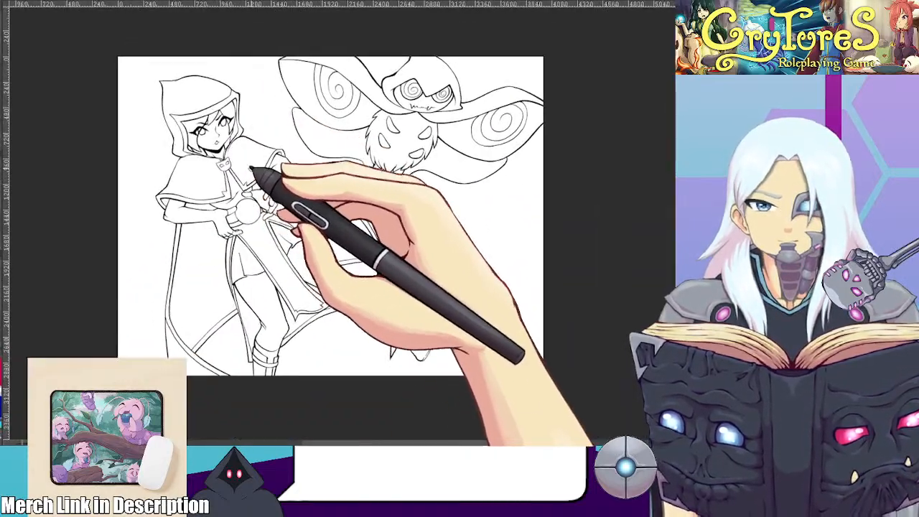
Examine the line art of the hooded figure's cloak, skirt and legs from several zoom levels and angles
scroll(253, 170, "up", 2)
scroll(291, 196, "up", 3)
left_click_drag(294, 194, 276, 163)
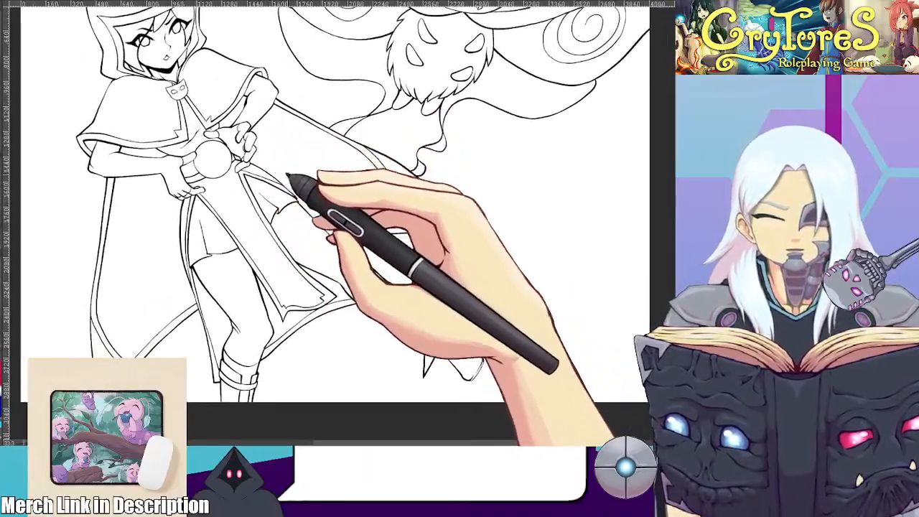
left_click_drag(433, 205, 383, 248)
scroll(281, 144, "up", 2)
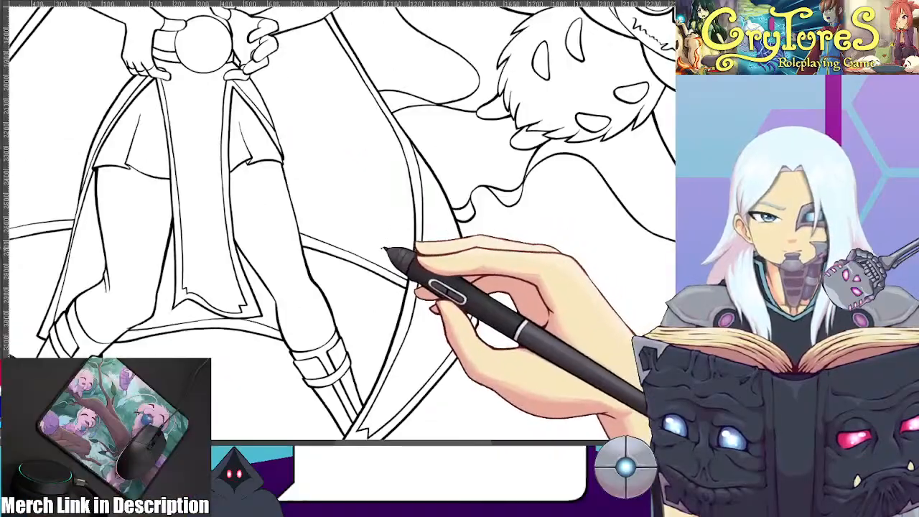
scroll(382, 241, "down", 4)
key("Escape")
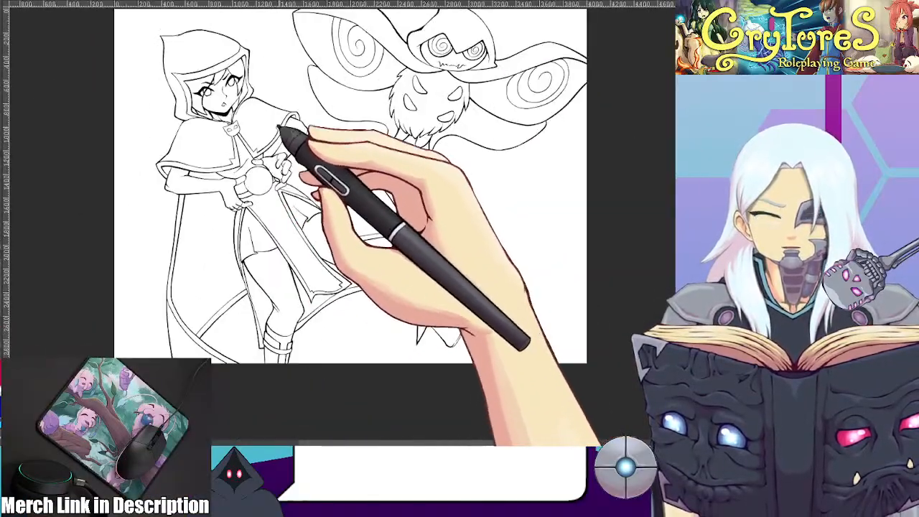
scroll(277, 144, "up", 2)
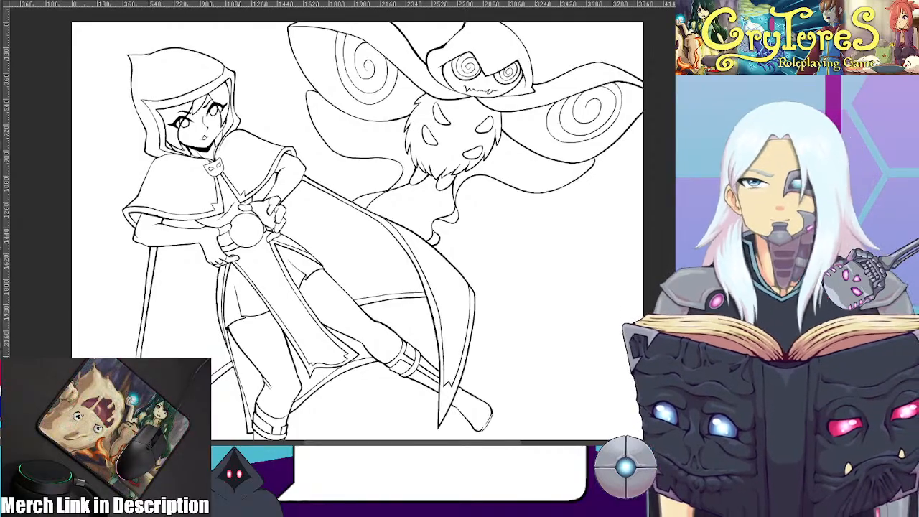
Try to extend the cloak's fold trim line up to its outer edge near the ribbon tails
scroll(403, 248, "up", 5)
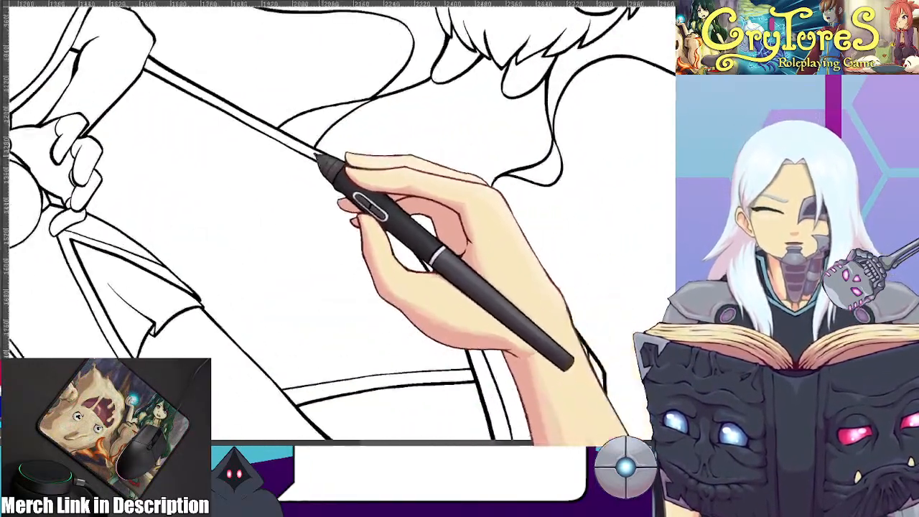
scroll(317, 156, "up", 5)
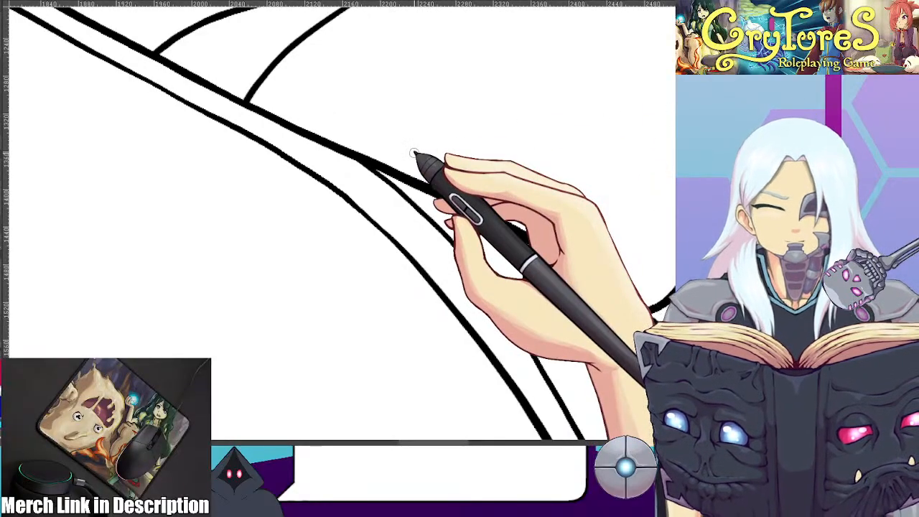
left_click_drag(289, 124, 422, 267)
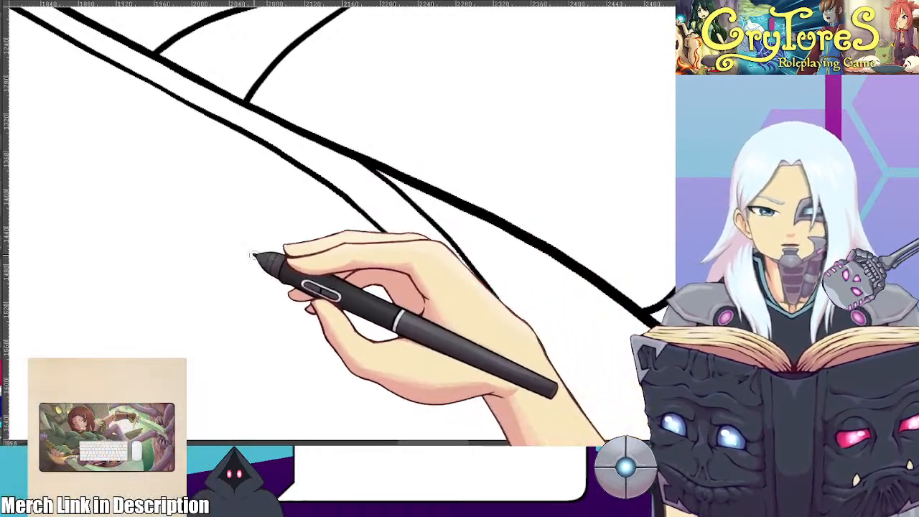
scroll(155, 246, "down", 5)
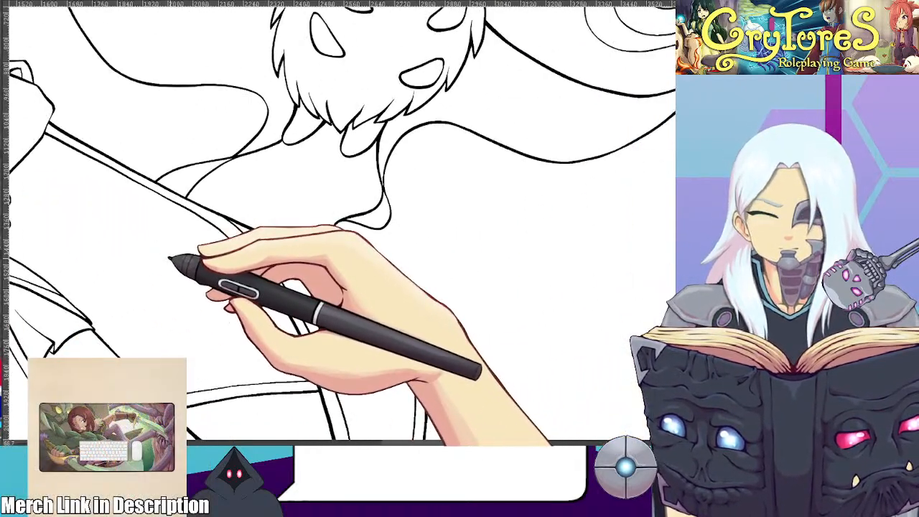
left_click_drag(495, 210, 496, 358)
left_click_drag(527, 194, 529, 370)
left_click_drag(559, 193, 554, 359)
left_click_drag(575, 224, 579, 346)
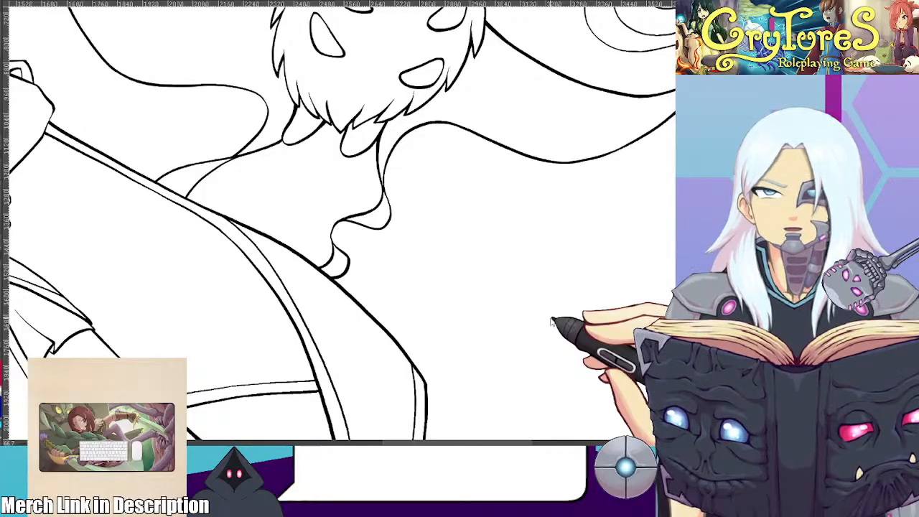
mouse_move(528, 187)
left_mouse_down()
mouse_move(508, 381)
mouse_move(536, 377)
left_mouse_up()
left_click_drag(572, 212, 562, 356)
left_click_drag(587, 232, 585, 324)
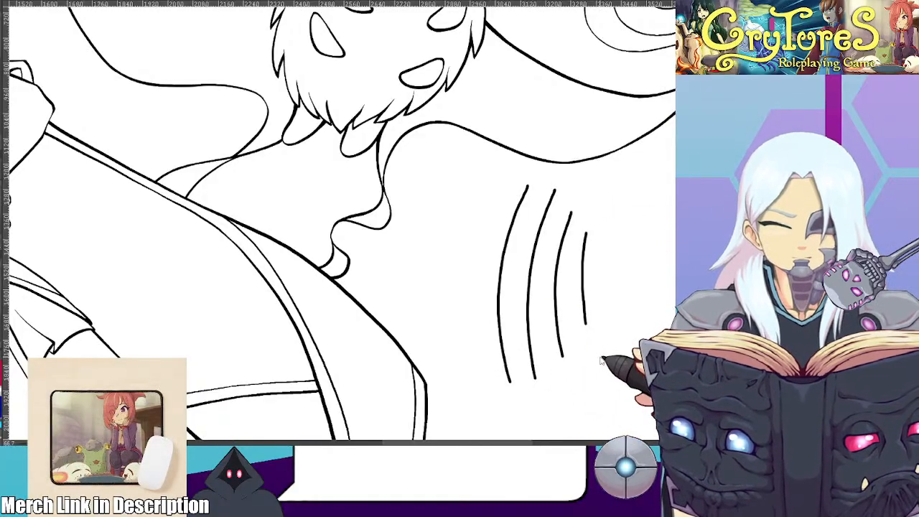
key("ctrl+z")
scroll(507, 287, "down", 5)
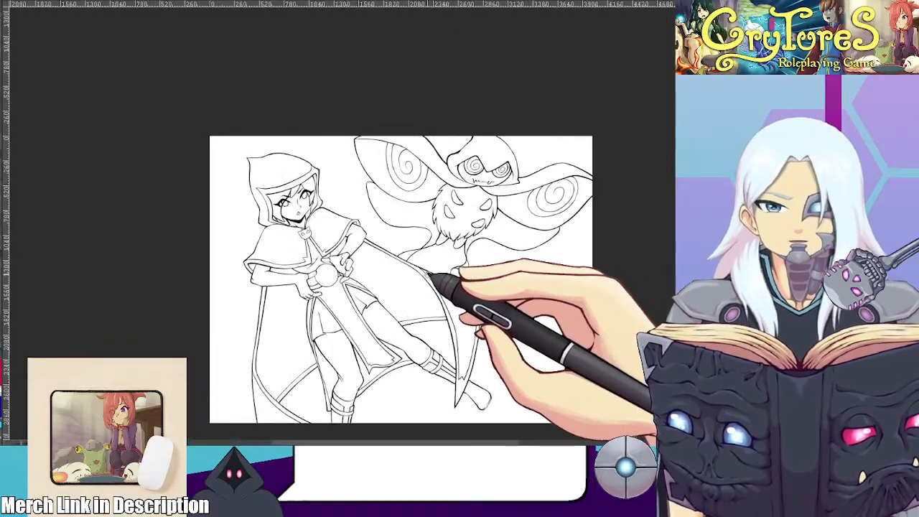
Draw the curved trim line inside the cloak's lower-left fold, running from the side edge down toward the hem
scroll(446, 288, "up", 3)
scroll(396, 240, "up", 2)
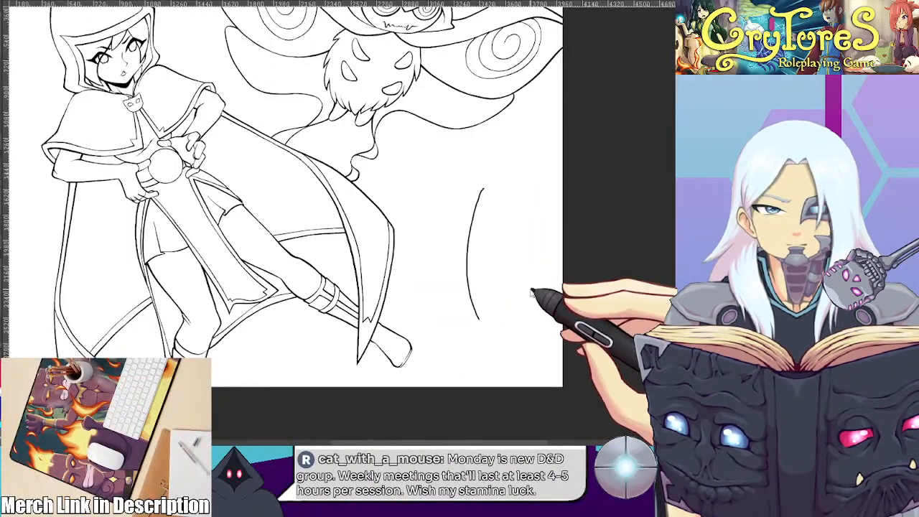
scroll(513, 270, "down", 4)
scroll(493, 273, "up", 1)
mouse_move(491, 248)
left_mouse_down()
mouse_move(493, 273)
mouse_move(484, 244)
mouse_move(489, 258)
left_mouse_up()
scroll(489, 261, "up", 2)
scroll(456, 254, "up", 1)
left_click_drag(380, 260, 424, 221)
scroll(324, 230, "up", 1)
scroll(222, 240, "up", 2)
left_click_drag(222, 245, 250, 181)
scroll(234, 217, "up", 3)
scroll(249, 208, "up", 2)
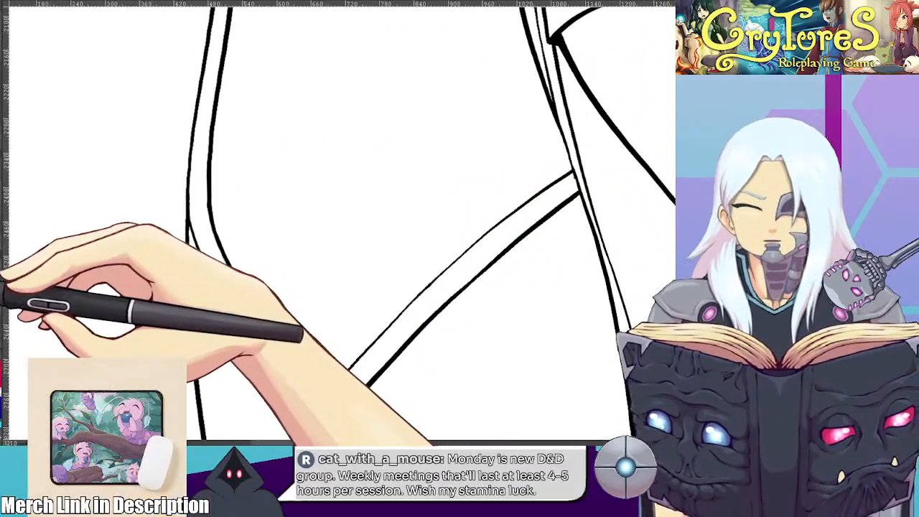
left_click_drag(190, 164, 231, 274)
key("ctrl+z")
left_click_drag(191, 149, 249, 307)
key("ctrl+z")
left_click_drag(192, 140, 260, 329)
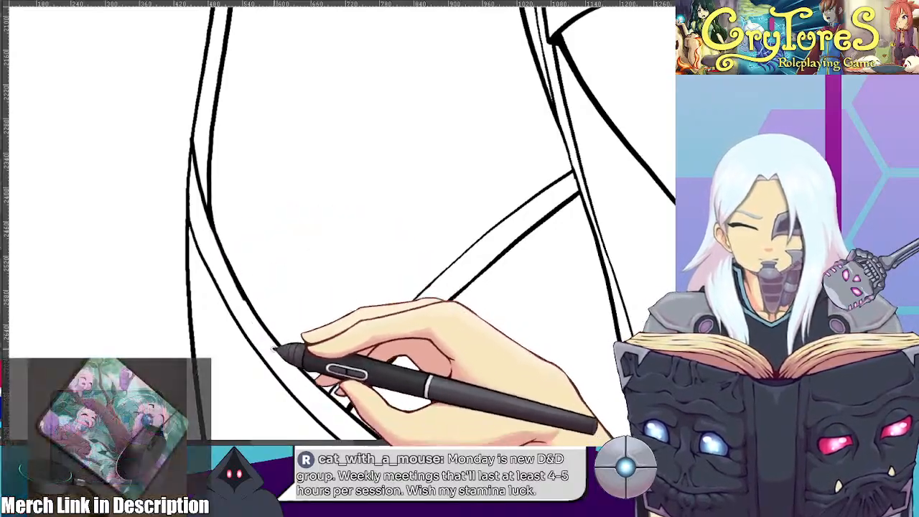
scroll(233, 223, "down", 6)
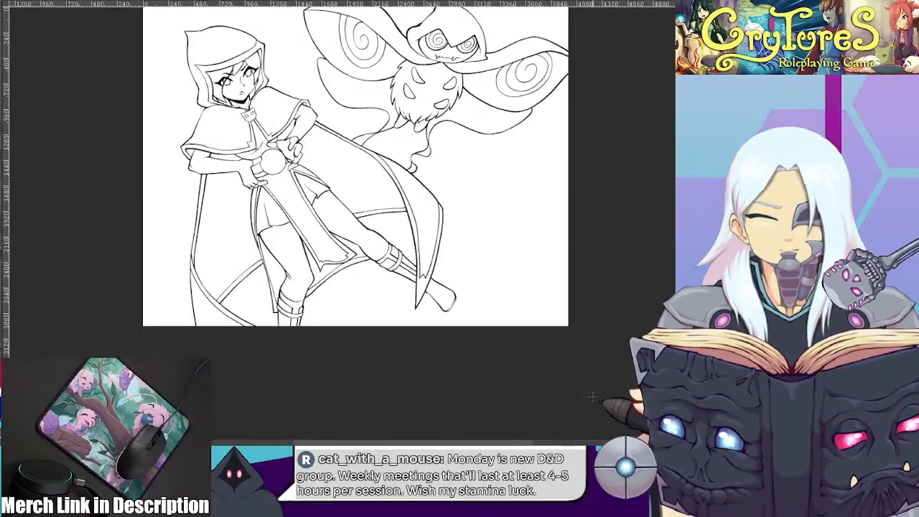
scroll(568, 327, "down", 3)
scroll(508, 269, "up", 6)
scroll(512, 269, "down", 1)
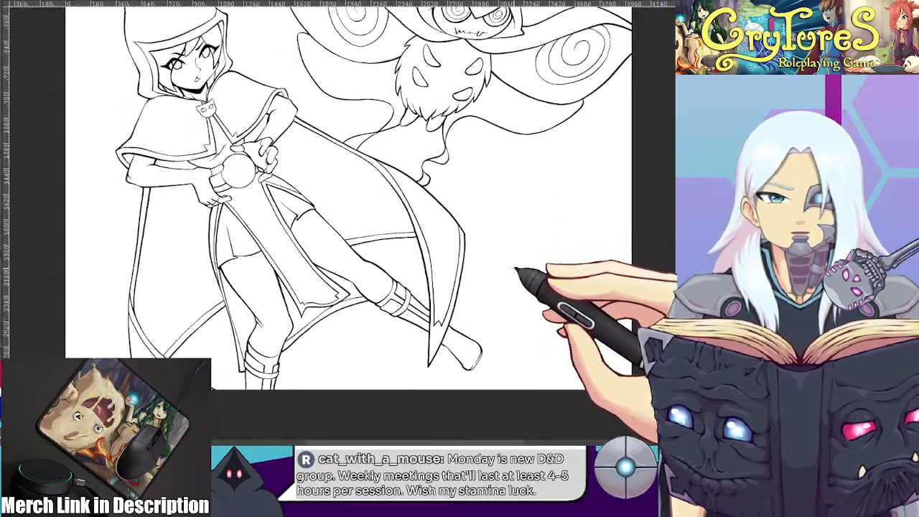
scroll(456, 244, "down", 2)
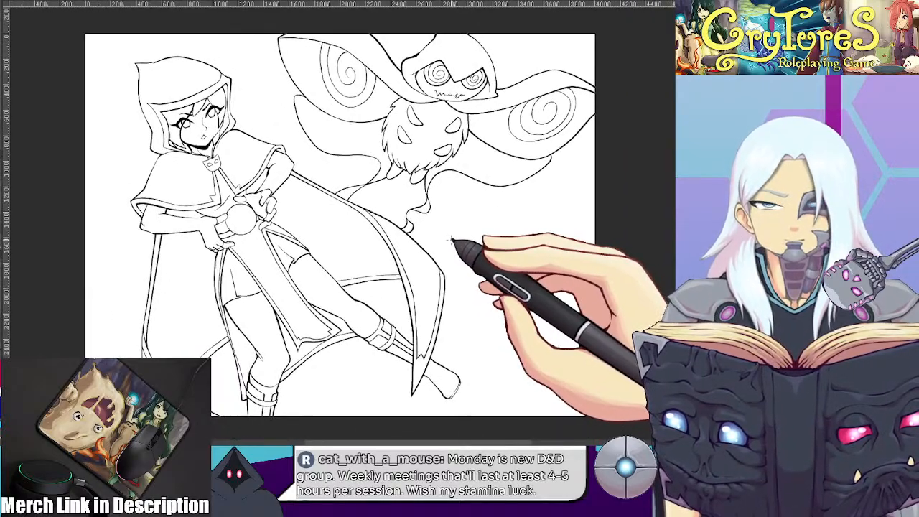
scroll(495, 251, "up", 4)
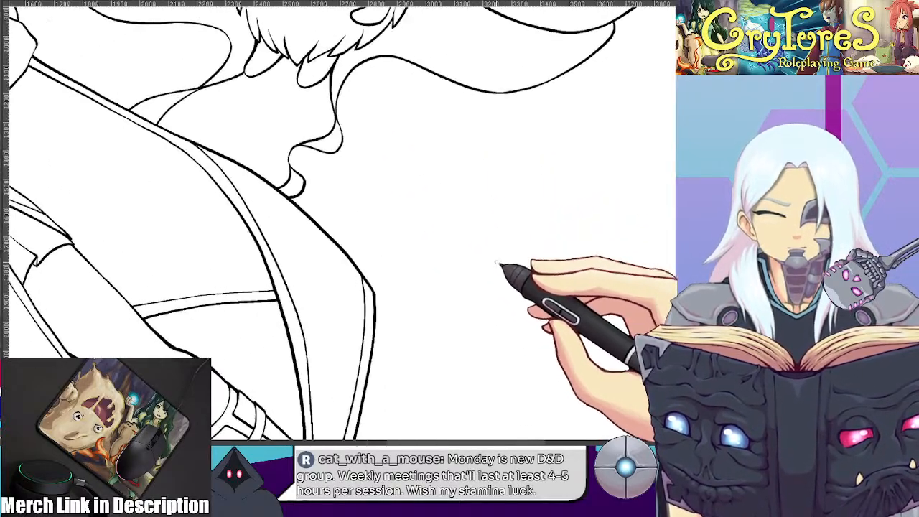
mouse_move(527, 167)
left_mouse_down()
mouse_move(513, 305)
mouse_move(530, 276)
left_mouse_up()
mouse_move(553, 188)
left_mouse_down()
mouse_move(544, 286)
mouse_move(566, 288)
left_mouse_up()
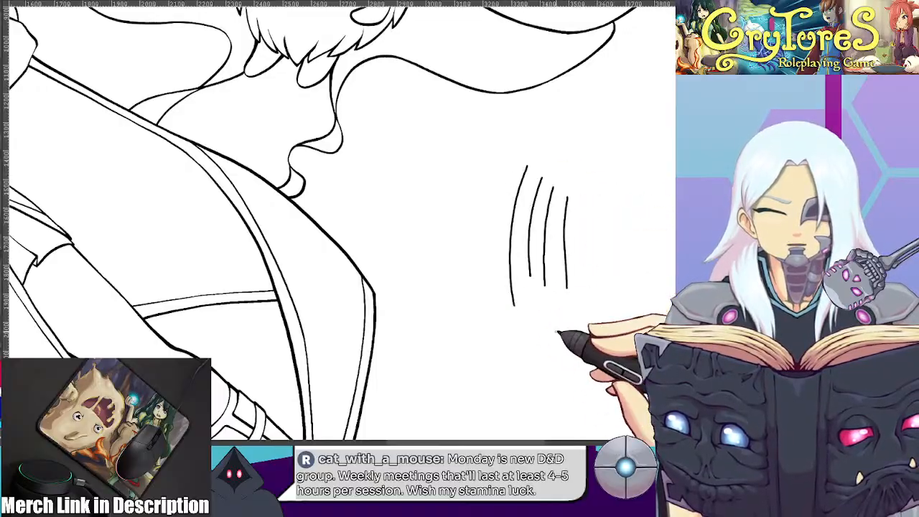
key("ctrl+z")
key("ctrl+z")
key("ctrl+z")
scroll(471, 252, "down", 4)
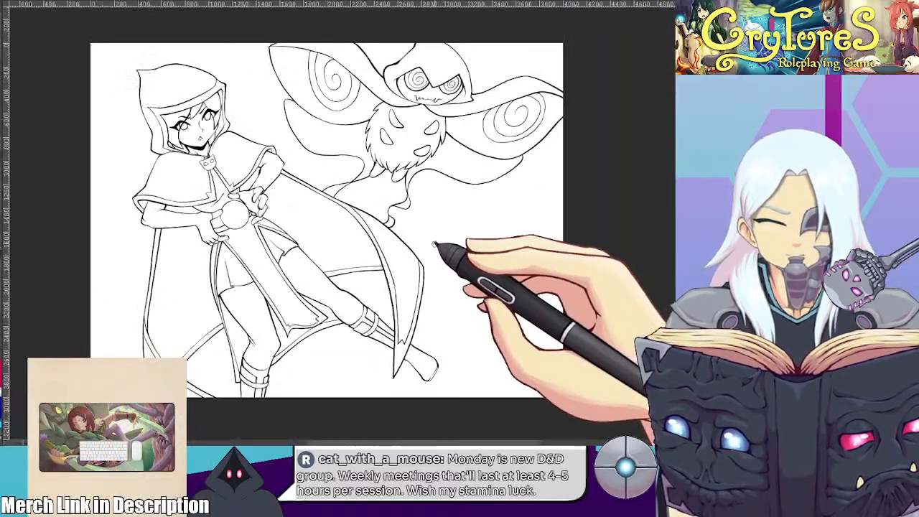
Extend the trim line of the cloak's right-hand fold up to the outer edge, near the creature's ribbon tails
scroll(402, 228, "up", 5)
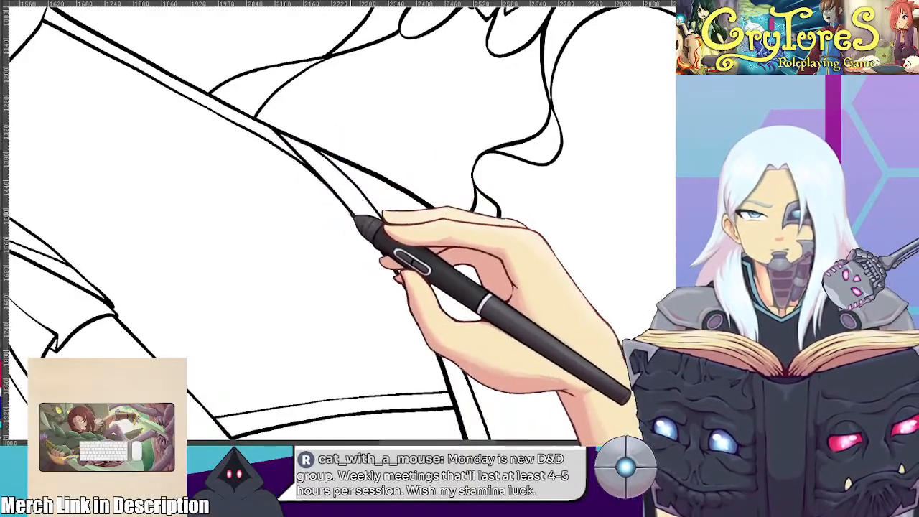
left_click_drag(222, 107, 329, 237)
scroll(335, 194, "up", 1)
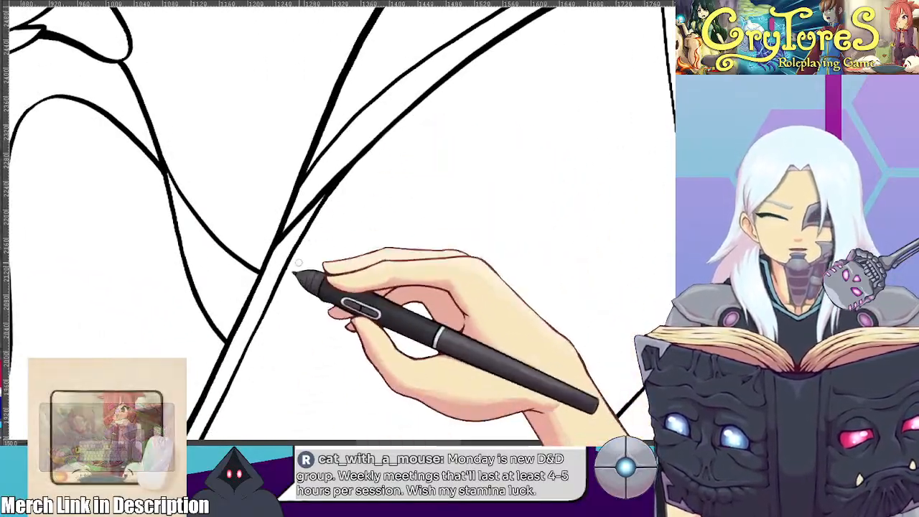
scroll(273, 323, "down", 2)
scroll(309, 291, "down", 2)
left_click_drag(371, 271, 364, 156)
scroll(363, 150, "up", 1)
scroll(364, 147, "up", 2)
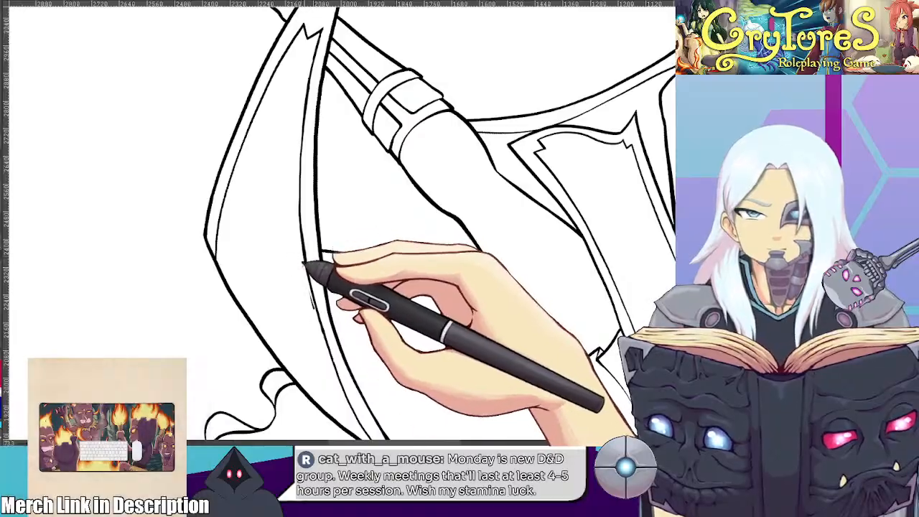
Inspect the trim lines of the cloak's right-hand fold from the ribbon tails down to the pointed tip in rotated and mirrored views
key("minus")
key("minus")
key("minus")
left_click_drag(278, 220, 285, 145)
key("plus")
key("plus")
key("plus")
left_click_drag(289, 190, 275, 156)
key("plus")
key("plus")
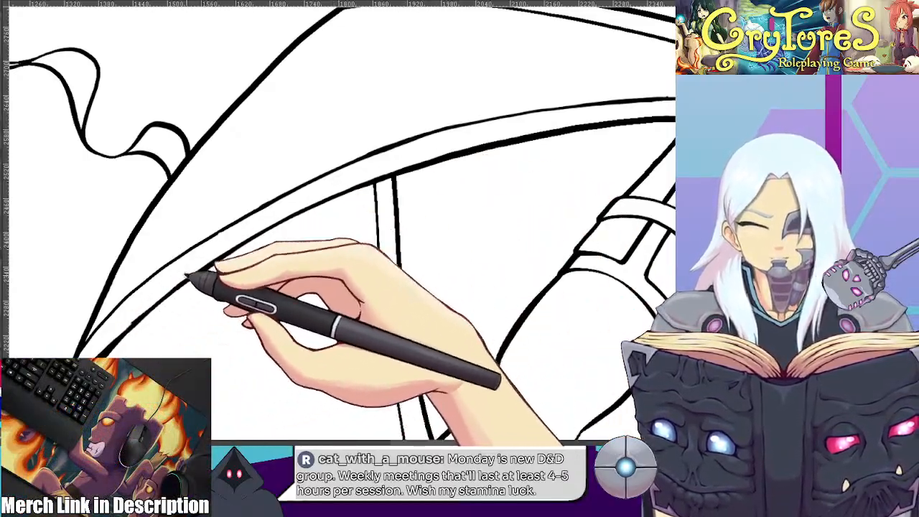
left_click_drag(482, 223, 422, 242)
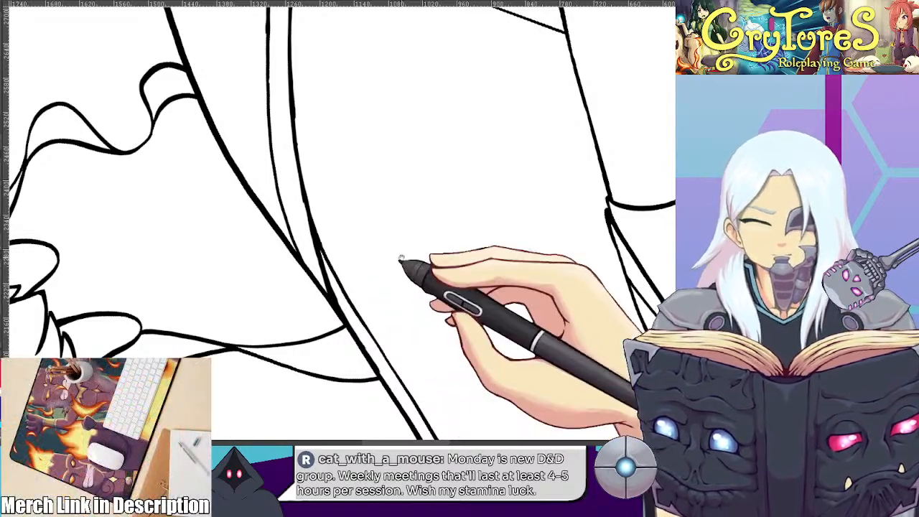
left_click_drag(392, 276, 360, 266)
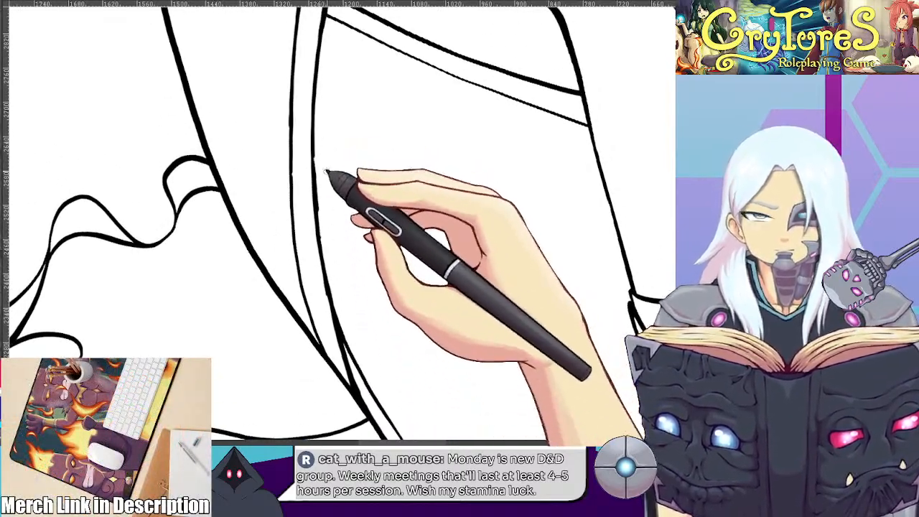
left_click_drag(309, 149, 400, 366)
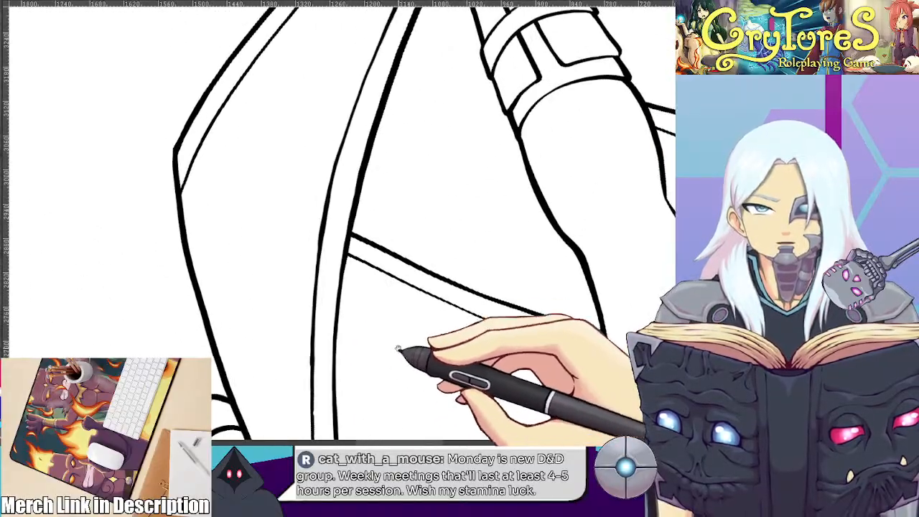
scroll(408, 282, "down", 2)
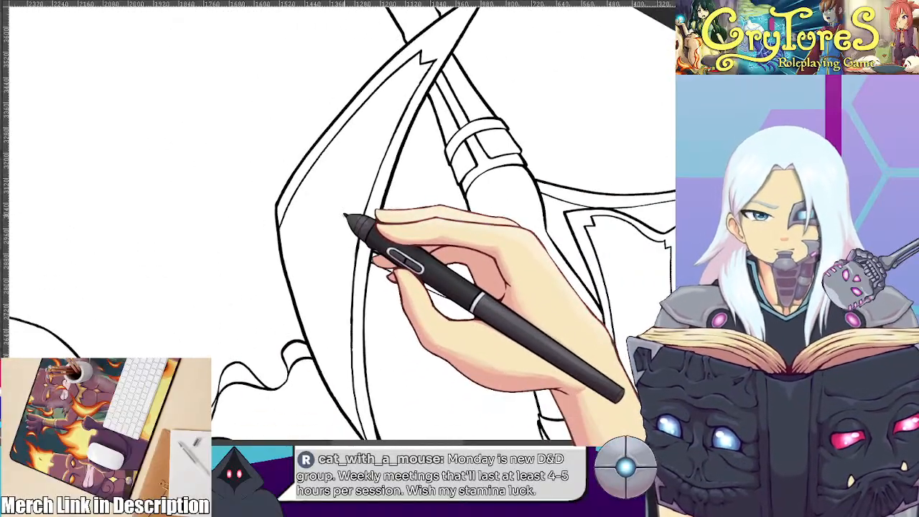
left_click_drag(363, 210, 410, 234)
left_click_drag(540, 231, 216, 236)
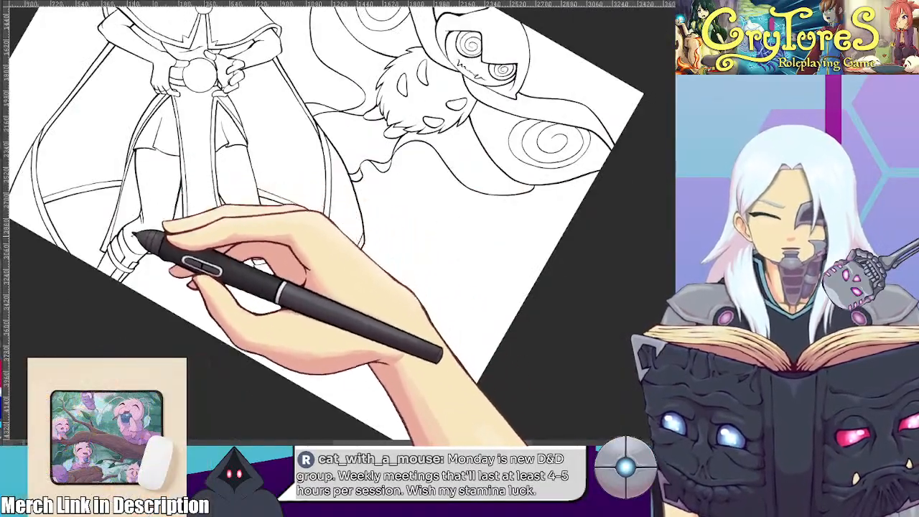
Draw short contour lines below the knee and on the shin of the hooded figure's standing leg
key("ctrl+@")
left_click_drag(163, 313, 280, 224)
scroll(281, 223, "up", 4)
scroll(293, 224, "up", 4)
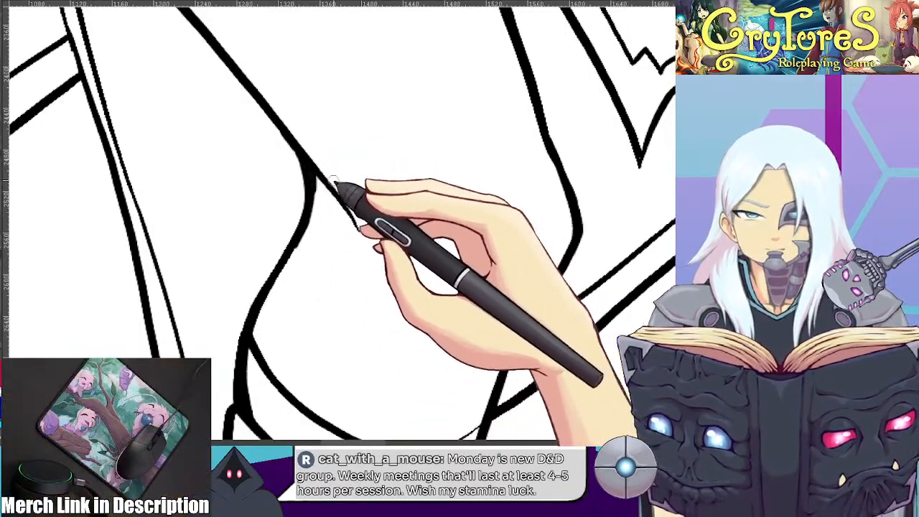
scroll(412, 253, "down", 4)
scroll(359, 291, "up", 3)
scroll(370, 245, "up", 2)
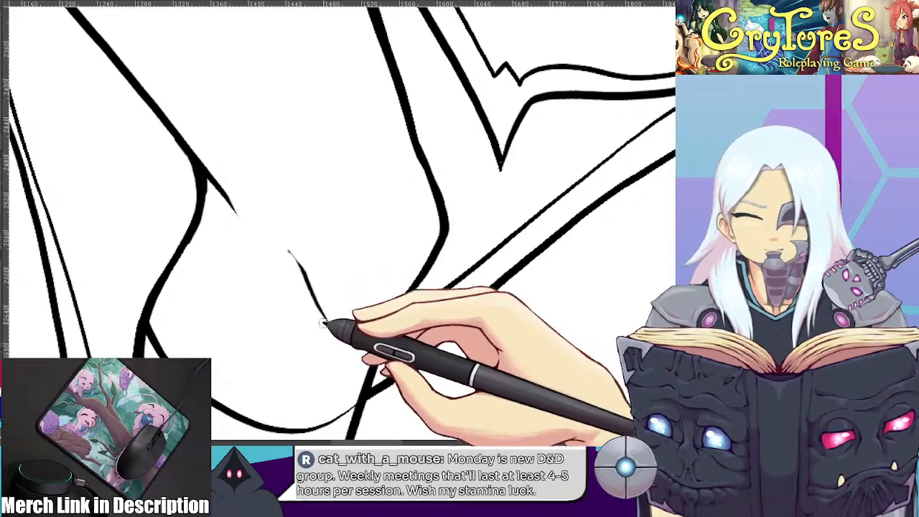
scroll(327, 302, "down", 2)
scroll(336, 246, "down", 3)
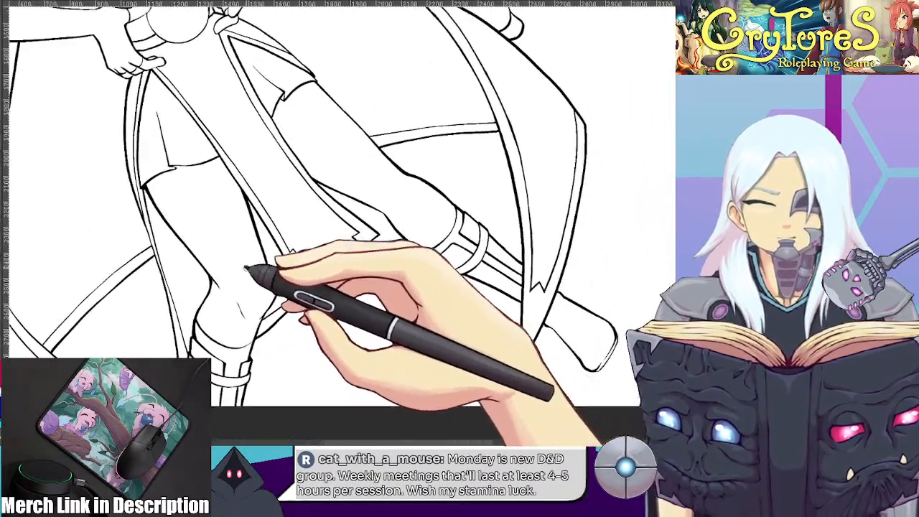
Draw short contour lines around the knee of the hooded figure's extended leg
scroll(431, 226, "up", 2)
left_click_drag(424, 220, 462, 308)
scroll(462, 308, "up", 2)
scroll(462, 270, "up", 1)
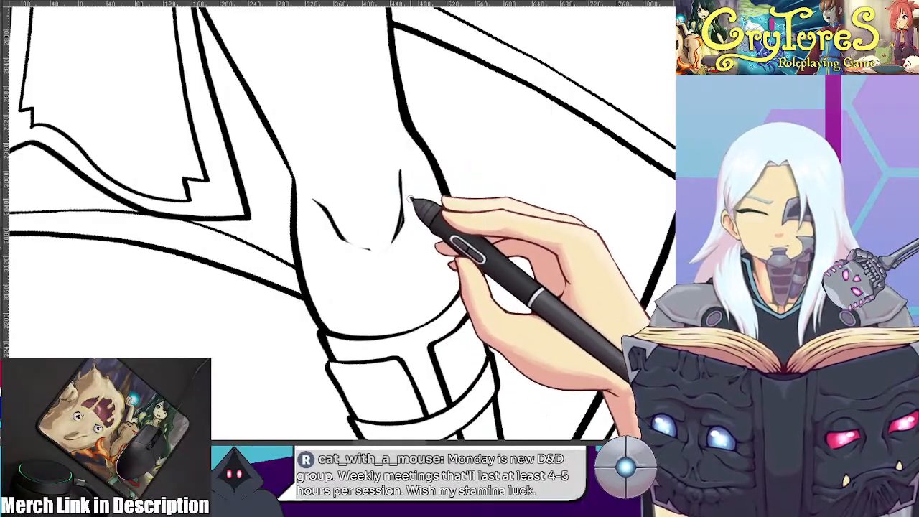
left_click_drag(403, 160, 390, 232)
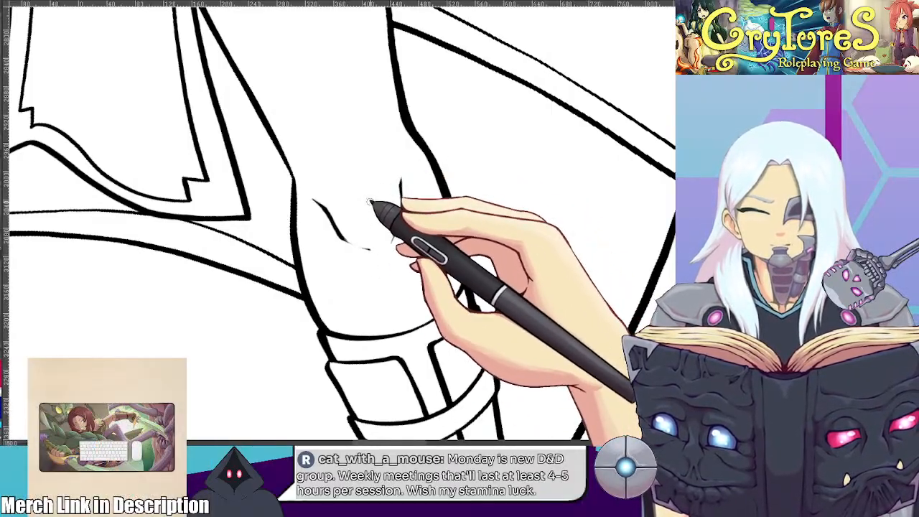
Lasso the contour lines on the extended leg's knee and shift them slightly up toward the thigh
scroll(371, 202, "down", 1)
scroll(371, 200, "down", 4)
key("5")
scroll(245, 171, "down", 2)
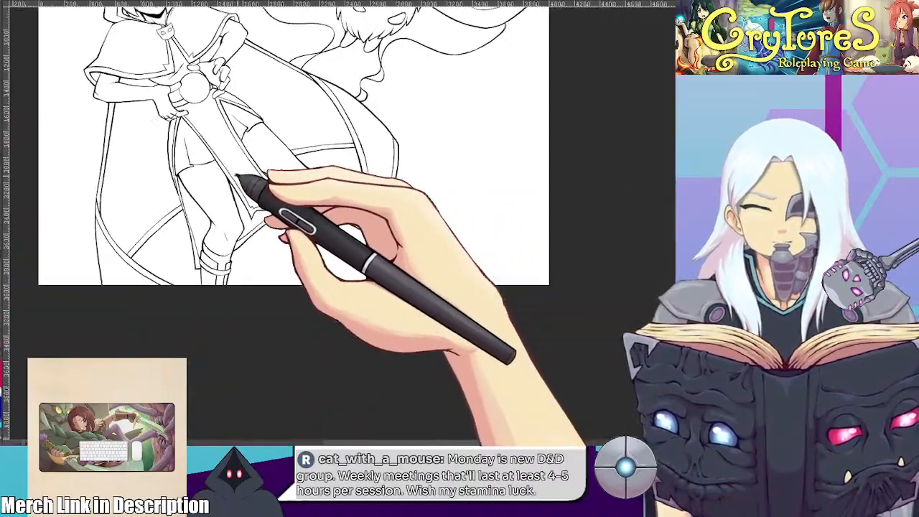
scroll(329, 216, "up", 5)
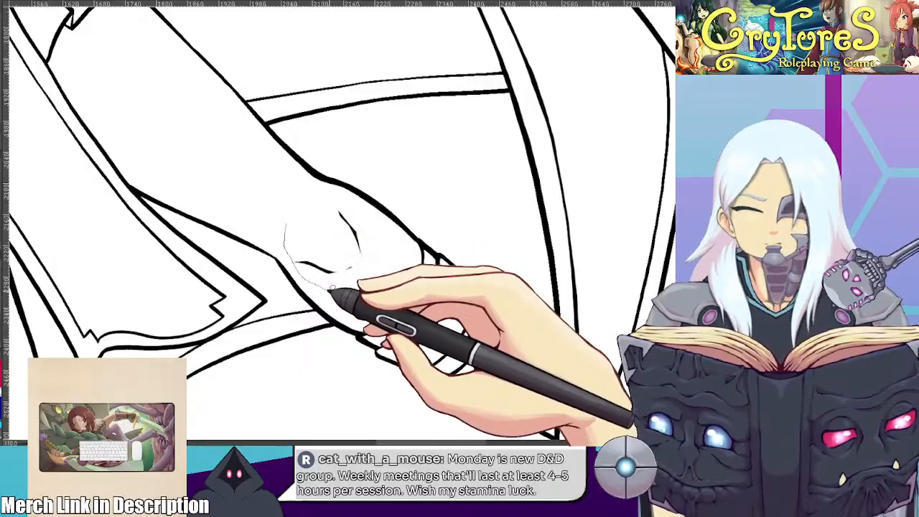
left_click_drag(336, 210, 330, 202)
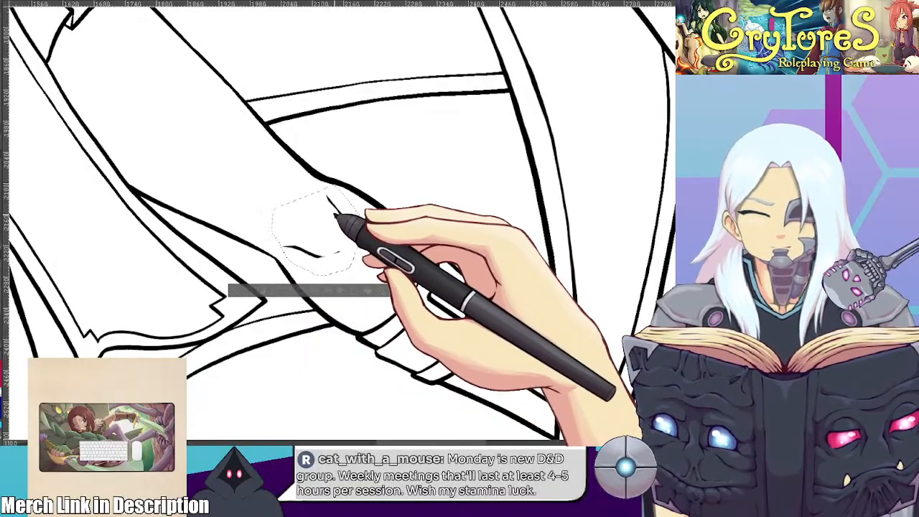
scroll(327, 210, "down", 5)
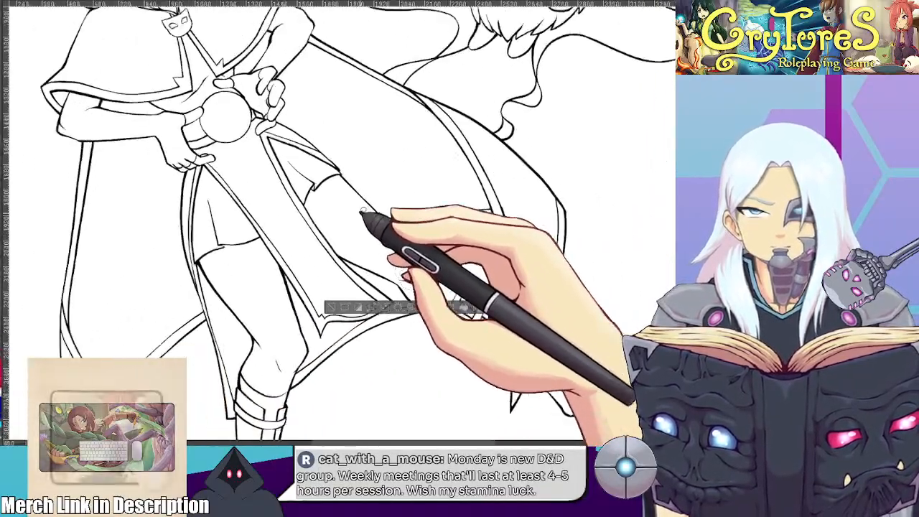
Extend the lower trim line at the left corner of the shoulder cape out to the cape's outer edge
scroll(307, 316, "up", 5)
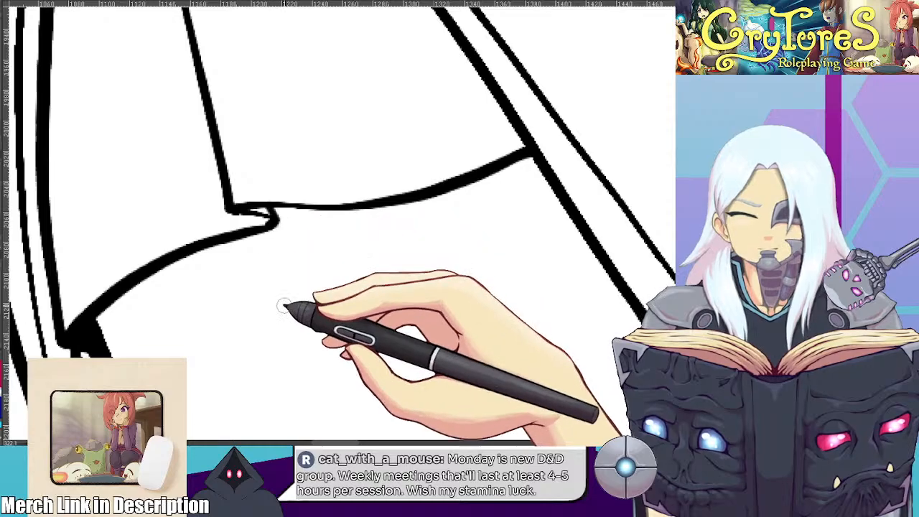
scroll(284, 305, "down", 6)
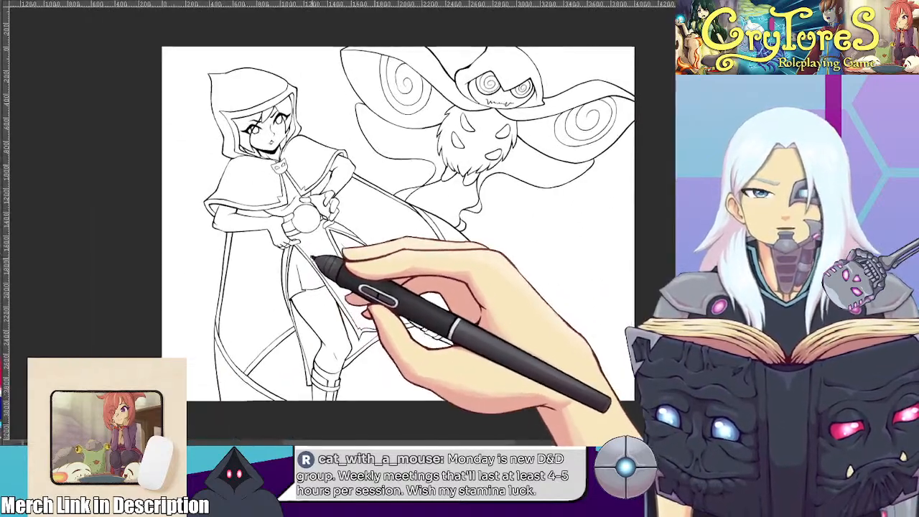
left_click_drag(381, 207, 364, 223)
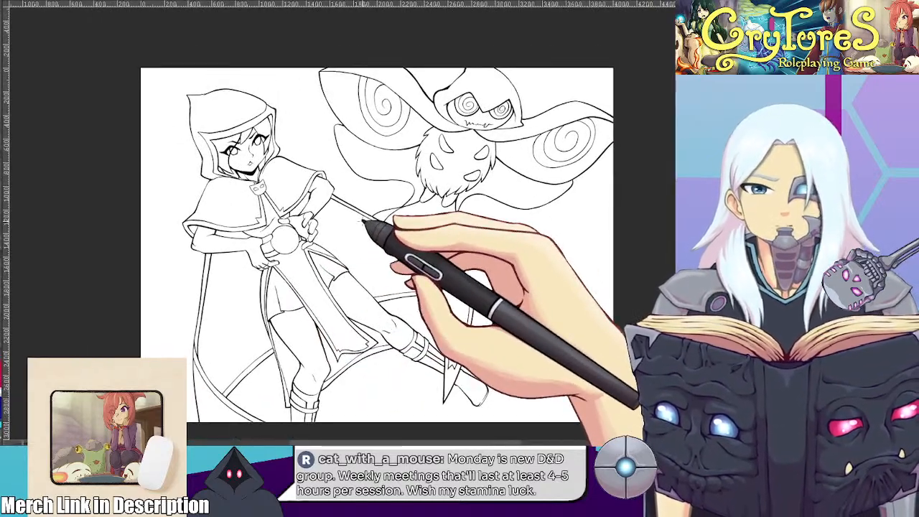
scroll(204, 220, "up", 3)
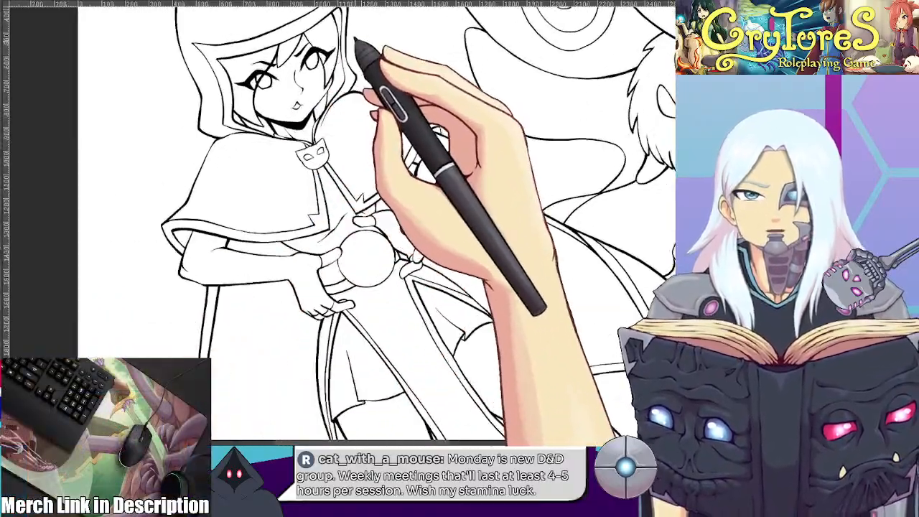
scroll(353, 39, "up", 5)
scroll(181, 91, "up", 4)
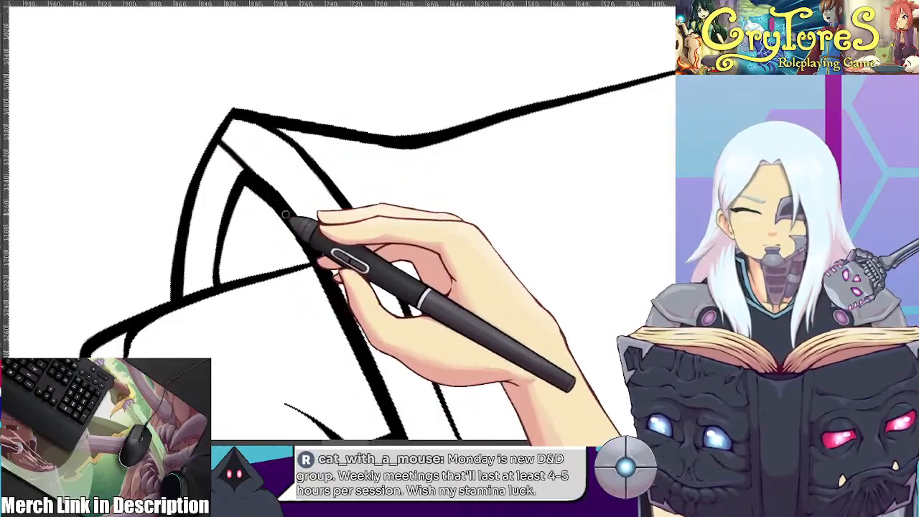
left_click_drag(277, 202, 215, 142)
left_click_drag(391, 71, 267, 173)
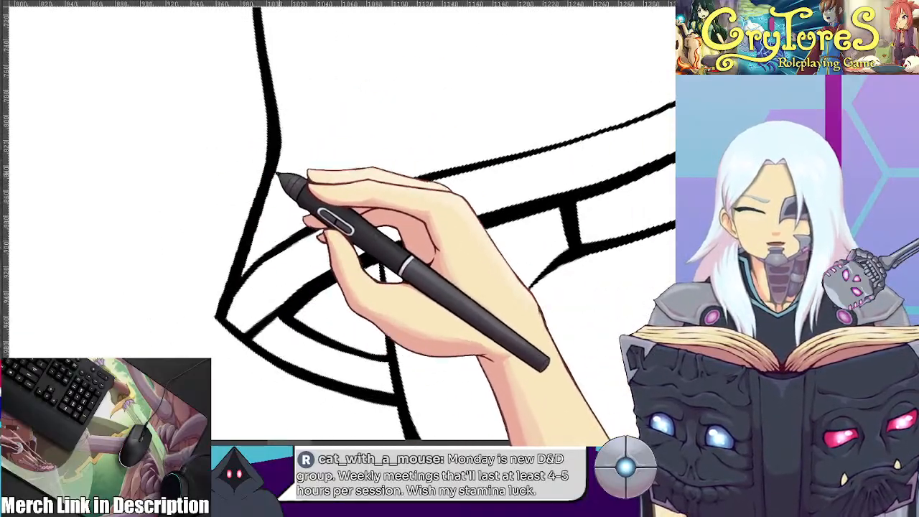
left_click_drag(328, 234, 363, 159)
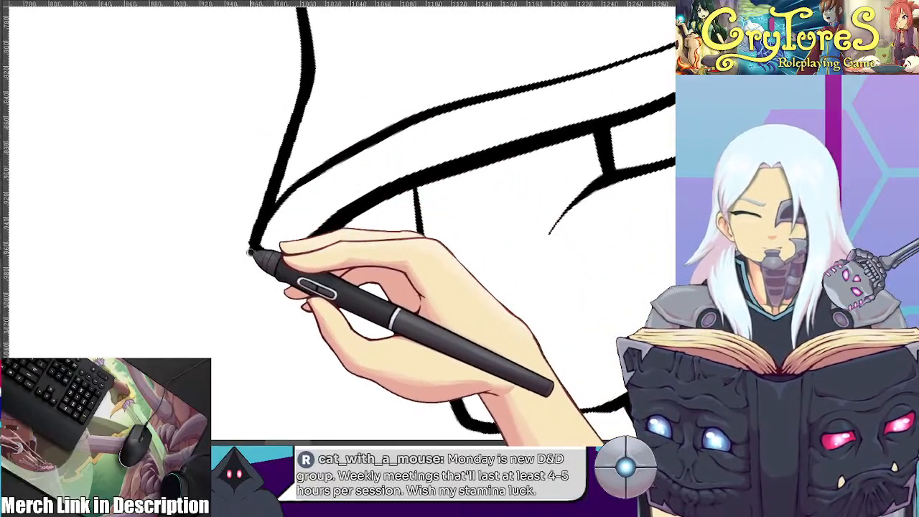
Redraw the shoulder cape's left corner as a longer point where the lower trim line meets the outer edge
left_click_drag(374, 190, 281, 258)
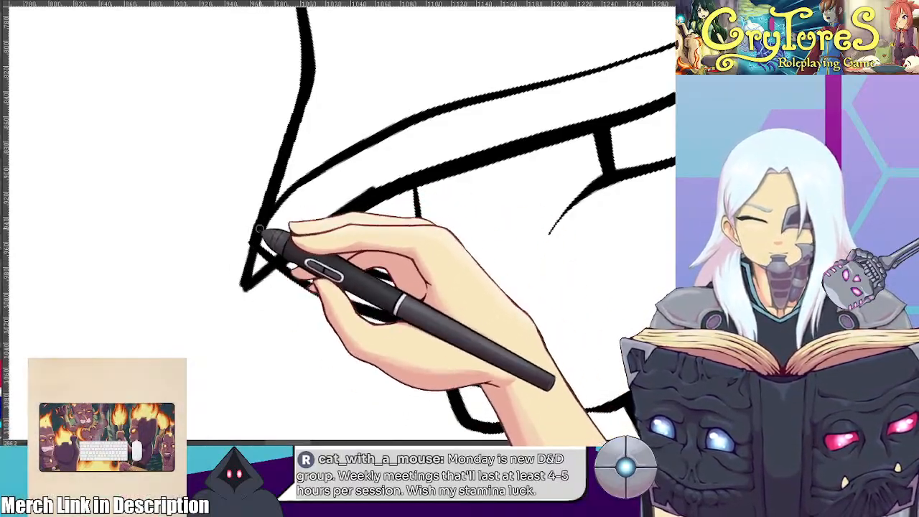
left_click_drag(250, 276, 244, 285)
left_click_drag(381, 187, 223, 302)
mouse_move(393, 201)
left_mouse_down()
mouse_move(303, 247)
mouse_move(249, 294)
left_mouse_up()
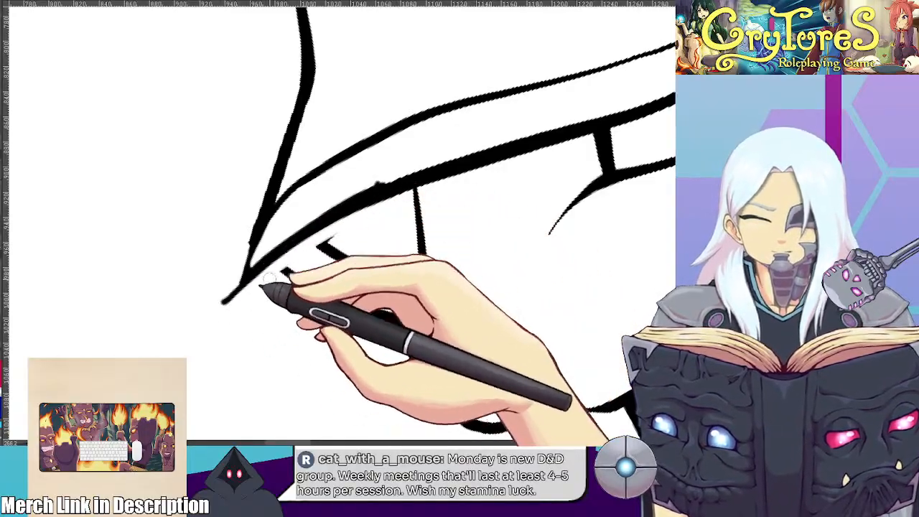
Redraw the underside edge from the cape's left corner down to the sleeve and erase the overshooting line ends
left_click_drag(247, 215, 207, 365)
mouse_move(441, 217)
left_mouse_down()
mouse_move(477, 283)
mouse_move(394, 345)
left_mouse_up()
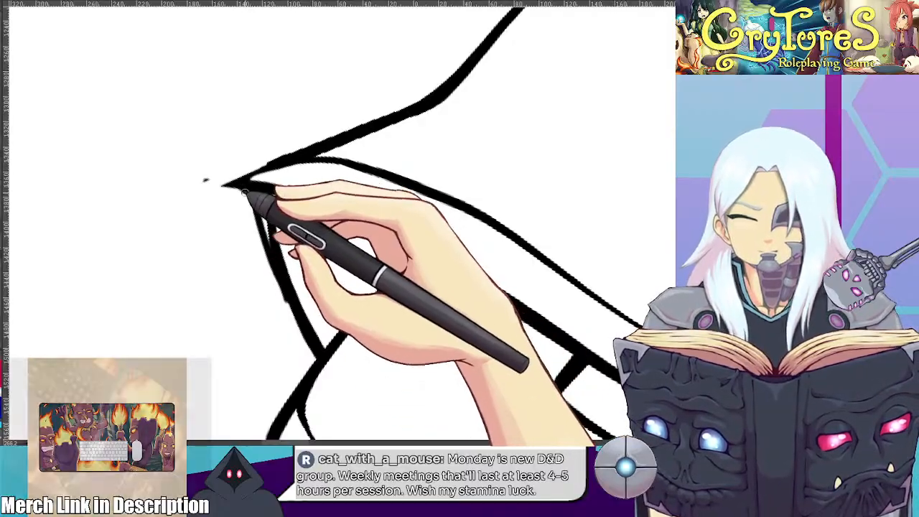
left_click_drag(241, 204, 230, 171)
left_click_drag(217, 206, 228, 211)
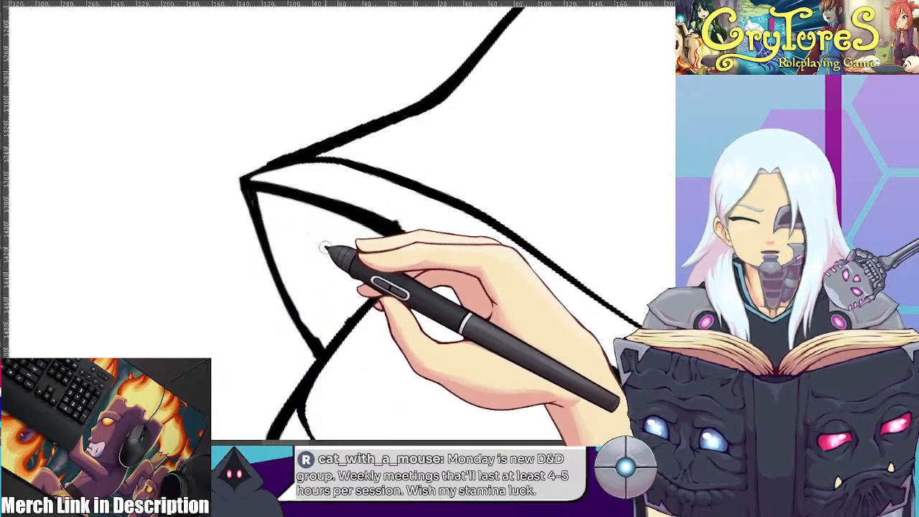
Draw the underside edge and short inner trim line beneath the shoulder cape's right corner, ending at the arm
scroll(319, 252, "down", 5)
left_click_drag(318, 251, 334, 323)
scroll(385, 260, "up", 5)
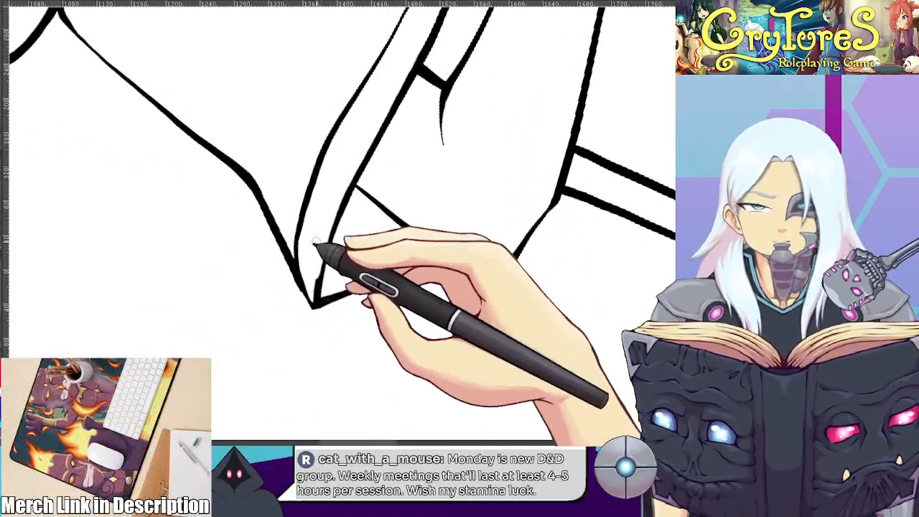
mouse_move(536, 83)
left_mouse_down()
mouse_move(482, 195)
mouse_move(460, 352)
left_mouse_up()
left_click_drag(503, 114, 426, 369)
left_click_drag(493, 144, 458, 370)
mouse_move(404, 124)
left_mouse_down()
mouse_move(439, 301)
mouse_move(488, 312)
left_mouse_up()
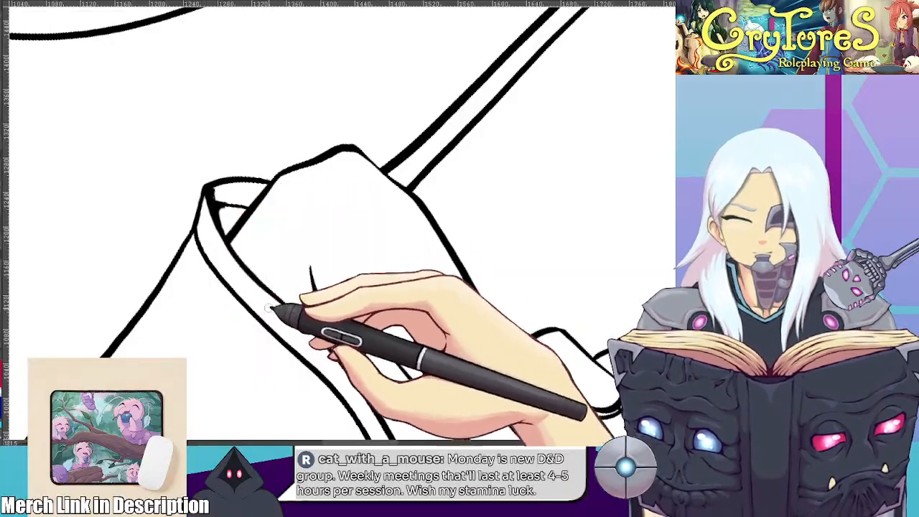
Draw the inner trim line beneath the cape's left corner down to the arm and erase the short crease at the elbow
scroll(273, 288, "down", 5)
left_click_drag(254, 230, 348, 131)
scroll(352, 158, "down", 2)
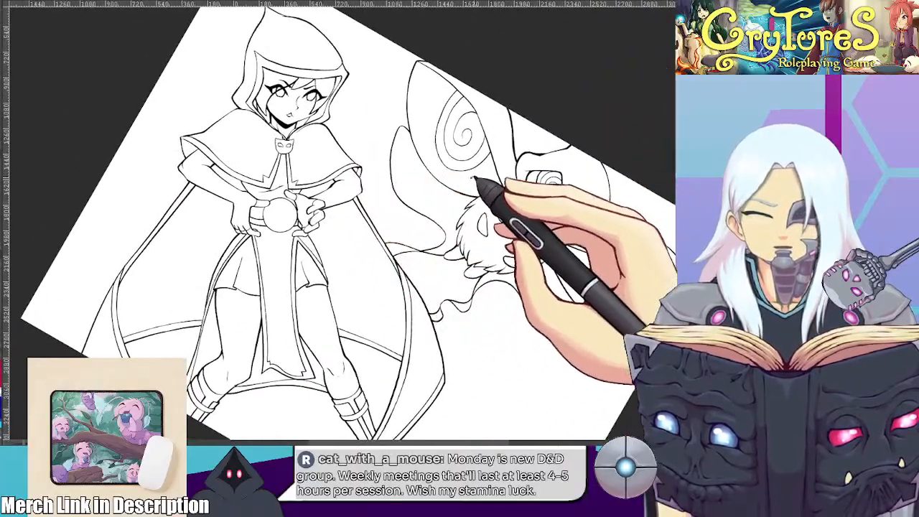
key("ctrl+at")
scroll(171, 221, "up", 2)
scroll(171, 221, "up", 5)
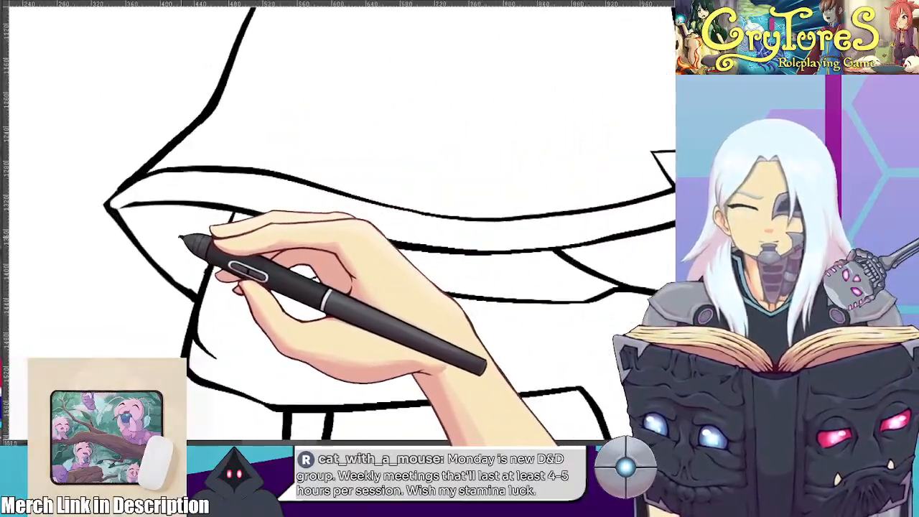
left_click_drag(141, 201, 285, 312)
key("ctrl+z")
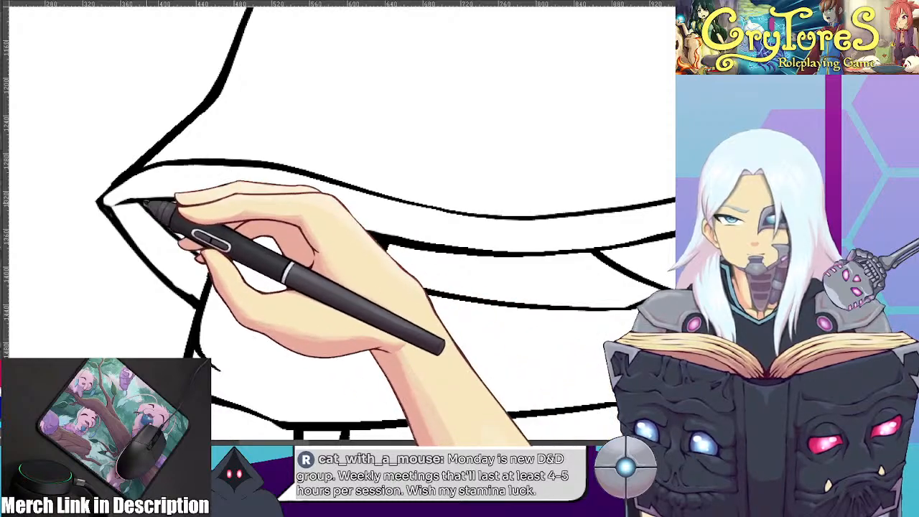
left_click_drag(144, 201, 299, 337)
key("ctrl+z")
mouse_move(145, 204)
left_mouse_down()
mouse_move(308, 325)
mouse_move(193, 263)
left_mouse_up()
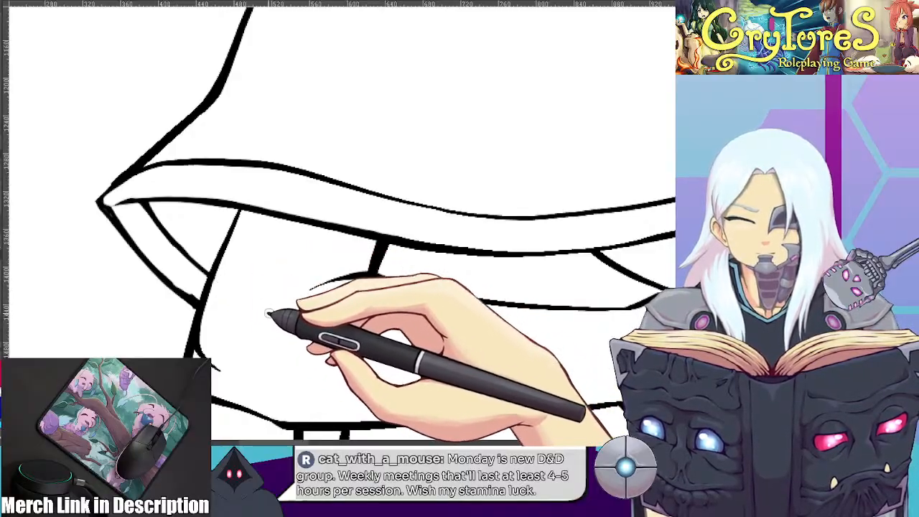
left_click_drag(264, 349, 291, 275)
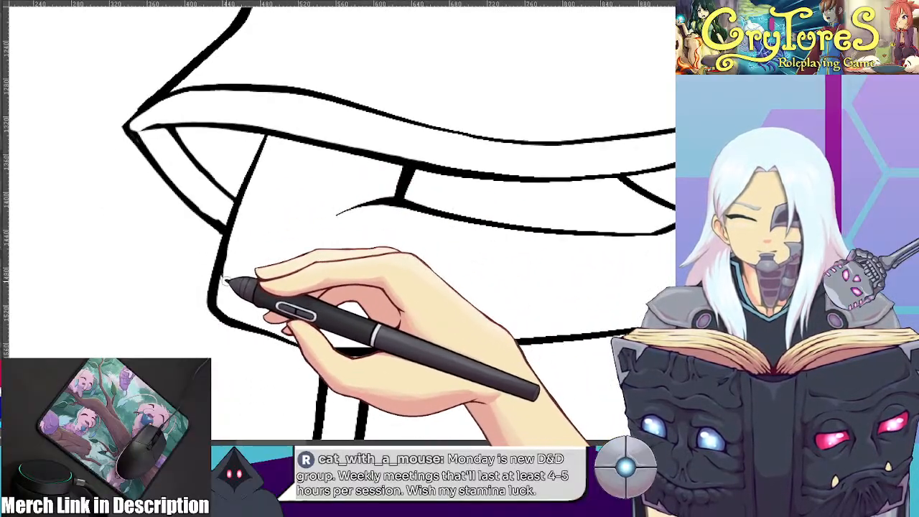
Redraw the outer elbow contour of the arm below the cape's right corner as a fuller curve
scroll(291, 184, "down", 3)
mouse_move(302, 180)
left_mouse_down()
mouse_move(260, 111)
mouse_move(320, 111)
left_mouse_up()
scroll(317, 164, "up", 2)
scroll(318, 225, "up", 2)
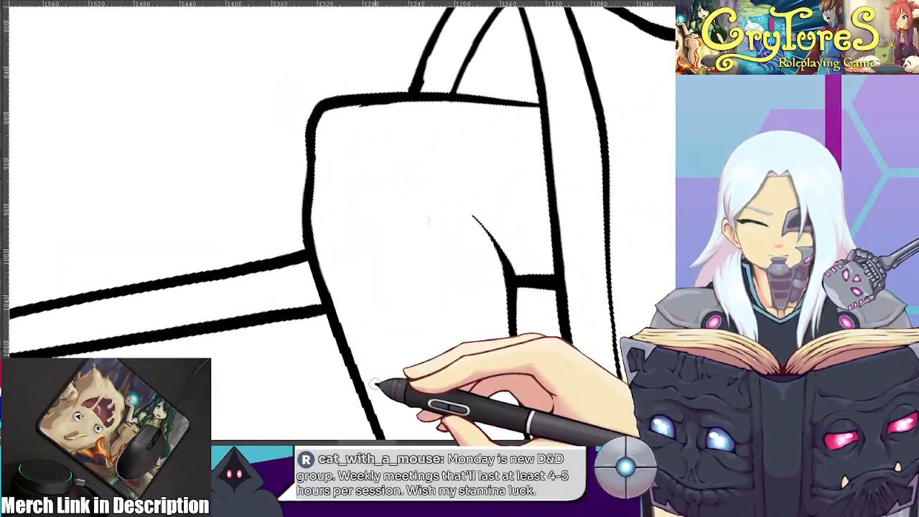
scroll(377, 380, "down", 4)
mouse_move(386, 250)
left_mouse_down()
mouse_move(423, 246)
mouse_move(406, 142)
mouse_move(432, 195)
left_mouse_up()
mouse_move(557, 189)
left_mouse_down()
mouse_move(267, 249)
mouse_move(309, 295)
left_mouse_up()
scroll(318, 242, "up", 2)
left_click_drag(529, 143, 472, 185)
scroll(472, 185, "up", 5)
left_click_drag(357, 135, 433, 238)
left_click_drag(354, 127, 441, 231)
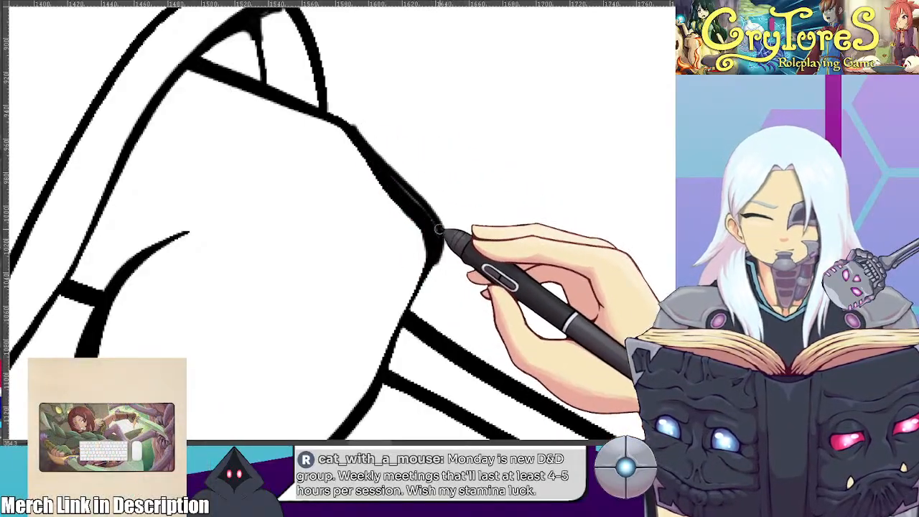
Thicken the arm outline from the elbow down past the cloak trim and erase the excess ink around the elbow
left_click_drag(399, 321, 378, 359)
left_click_drag(406, 303, 375, 361)
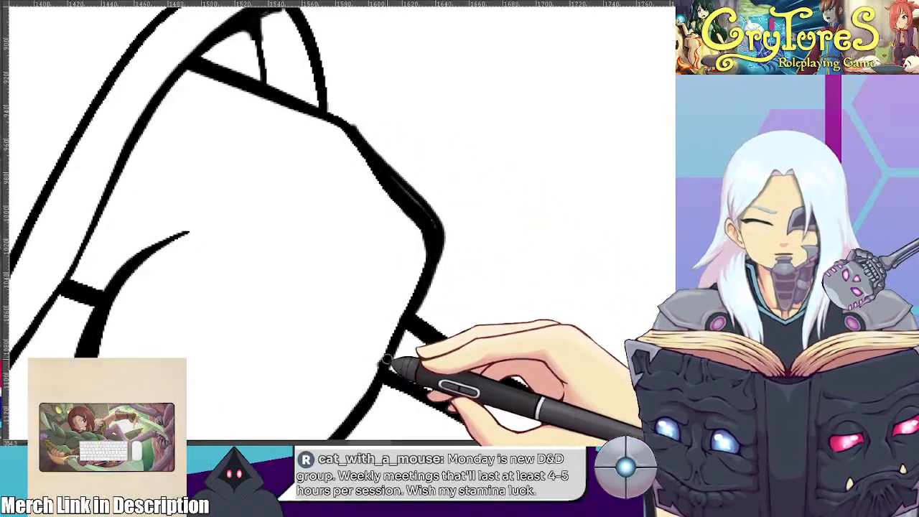
mouse_move(385, 194)
left_mouse_down()
mouse_move(421, 234)
mouse_move(396, 200)
mouse_move(402, 291)
mouse_move(418, 222)
mouse_move(392, 309)
left_mouse_up()
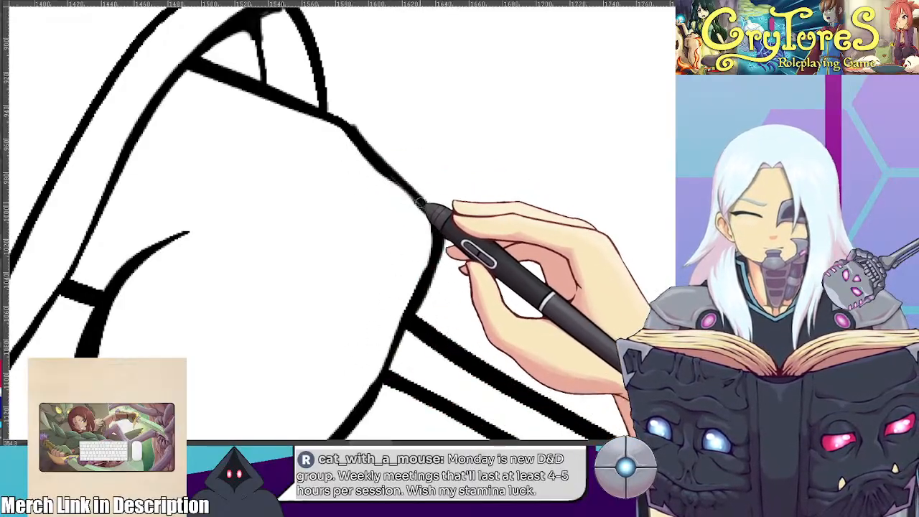
left_click_drag(437, 227, 377, 370)
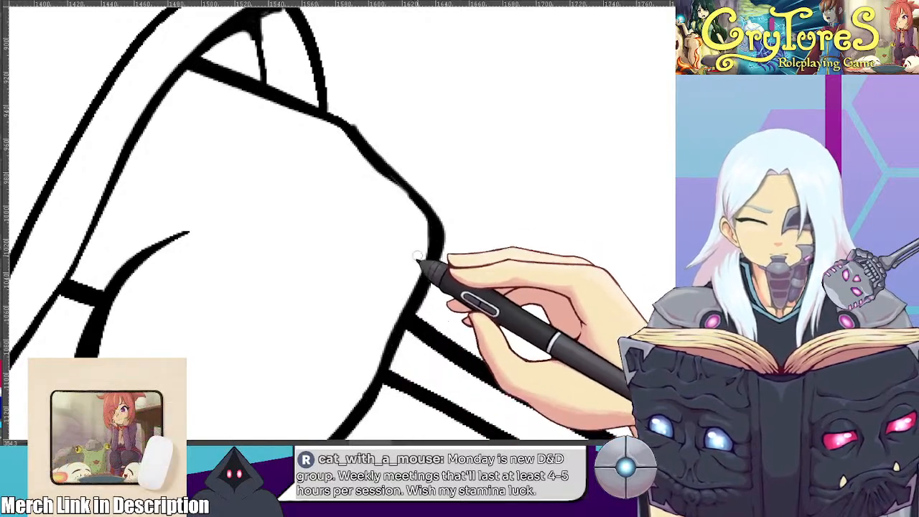
mouse_move(341, 141)
left_mouse_down()
mouse_move(391, 190)
mouse_move(411, 225)
mouse_move(342, 149)
mouse_move(413, 247)
left_mouse_up()
mouse_move(330, 135)
left_mouse_down()
mouse_move(357, 160)
mouse_move(404, 230)
left_mouse_up()
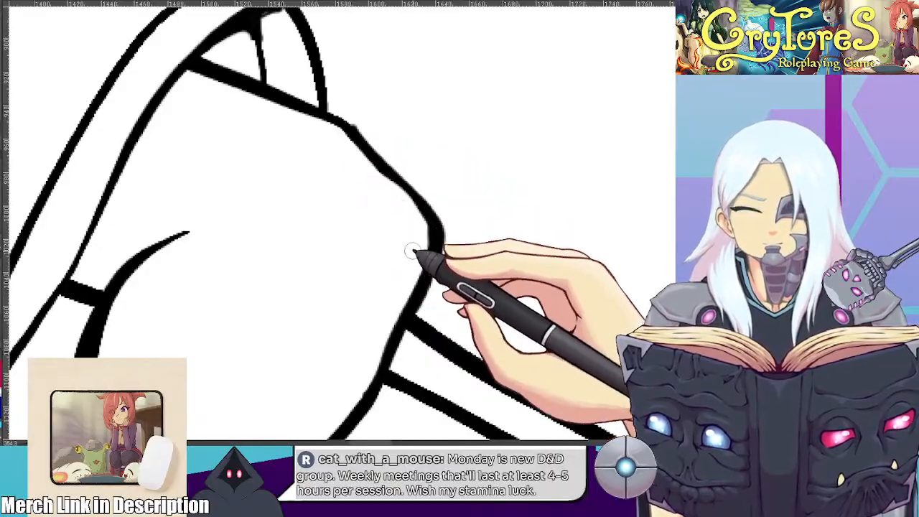
Smooth and taper the inner forearm line from the elbow crease down toward the wrist
mouse_move(357, 177)
left_mouse_down()
mouse_move(201, 207)
mouse_move(312, 194)
left_mouse_up()
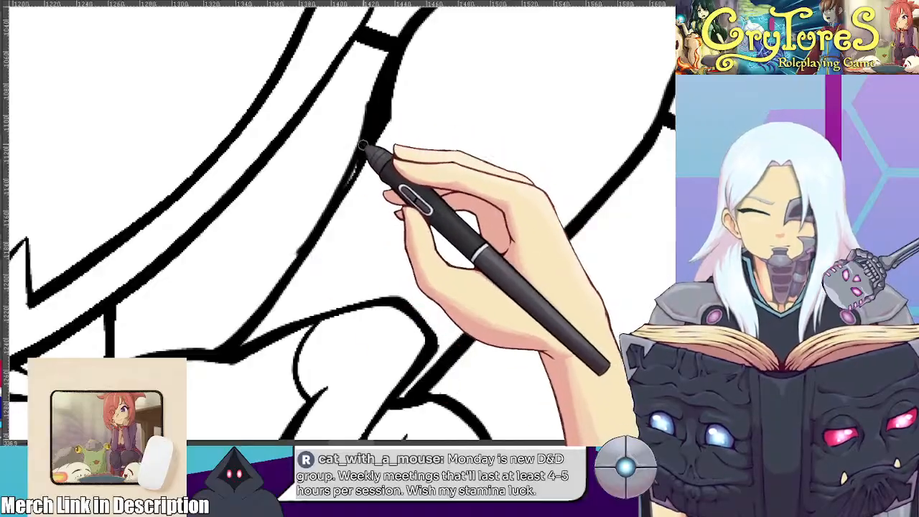
left_click_drag(413, 182, 374, 287)
left_click_drag(371, 163, 324, 314)
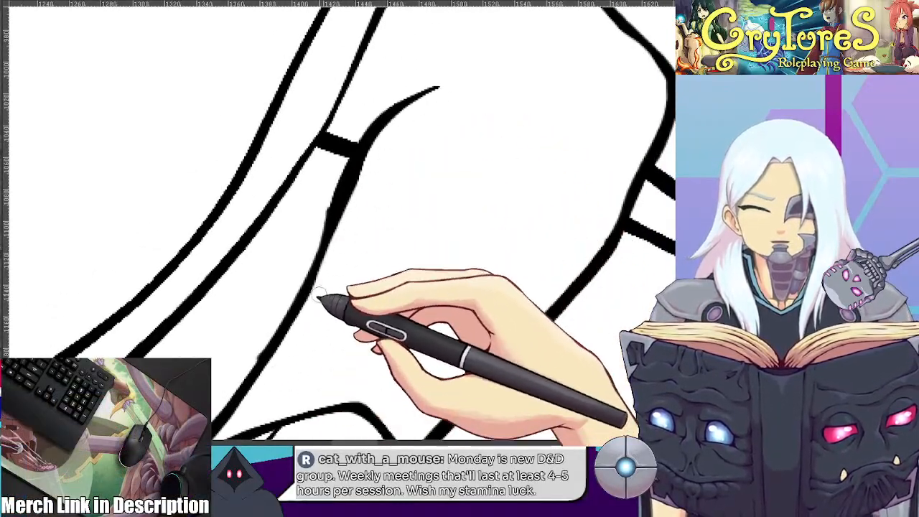
Examine the whole line art of both characters, ending at the hooded figure's chin and collar
scroll(331, 251, "down", 6)
mouse_move(338, 177)
left_mouse_down()
mouse_move(375, 148)
mouse_move(360, 178)
left_mouse_up()
scroll(374, 150, "down", 2)
mouse_move(402, 233)
left_mouse_down()
mouse_move(338, 245)
mouse_move(318, 232)
mouse_move(314, 213)
mouse_move(332, 255)
mouse_move(321, 273)
mouse_move(301, 250)
mouse_move(329, 200)
mouse_move(328, 219)
left_mouse_up()
scroll(349, 240, "down", 2)
scroll(338, 244, "up", 1)
scroll(318, 232, "up", 1)
scroll(321, 273, "down", 2)
scroll(329, 210, "up", 1)
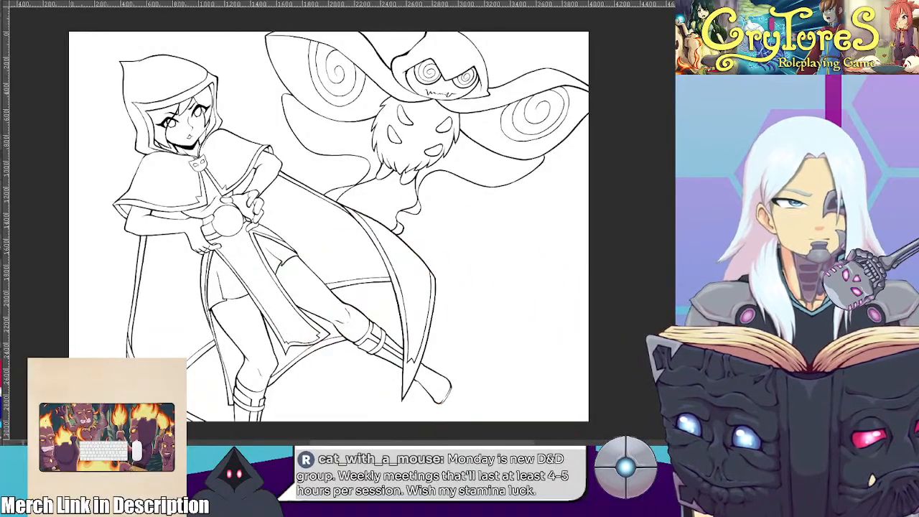
scroll(380, 184, "up", 3)
scroll(283, 194, "down", 4)
mouse_move(283, 195)
left_mouse_down()
mouse_move(362, 211)
mouse_move(319, 197)
left_mouse_up()
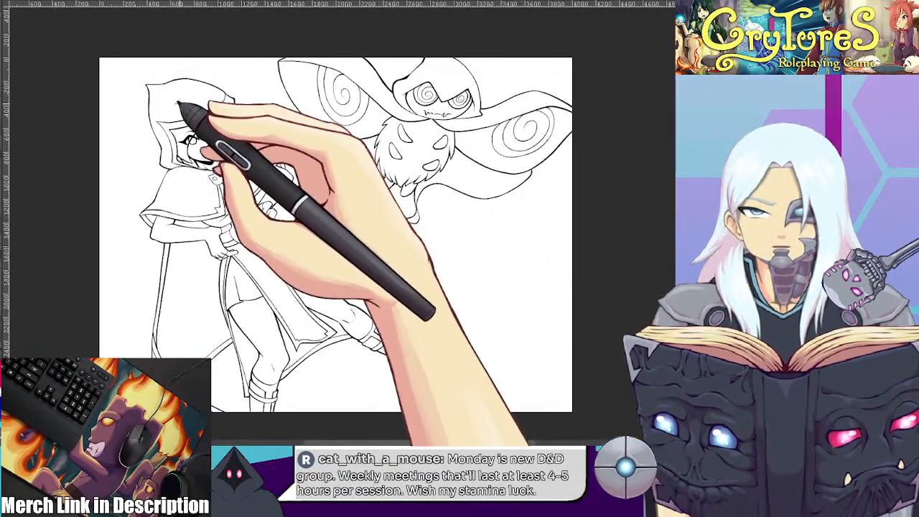
scroll(163, 150, "up", 7)
scroll(233, 184, "up", 10)
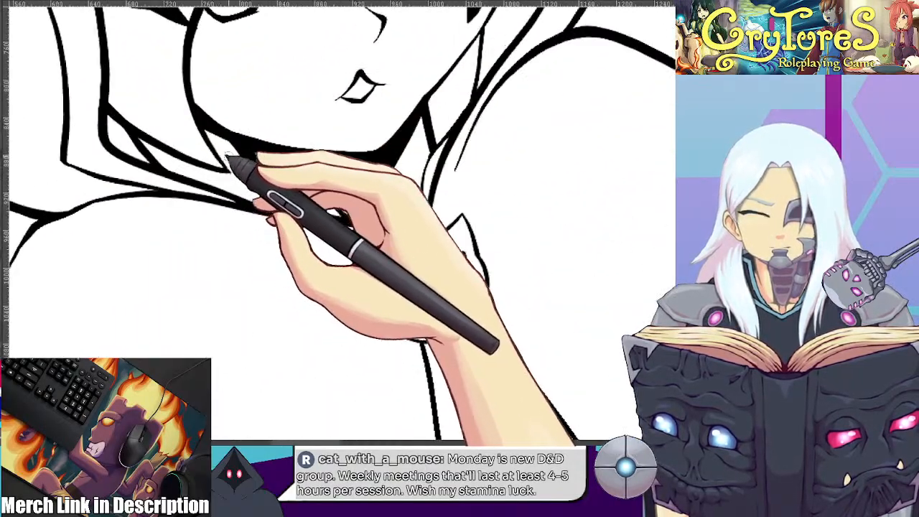
Redraw the hair tips and neck contour between the hooded figure's chin shadow and the hood's collar edge
left_click_drag(268, 137, 243, 186)
scroll(242, 183, "up", 4)
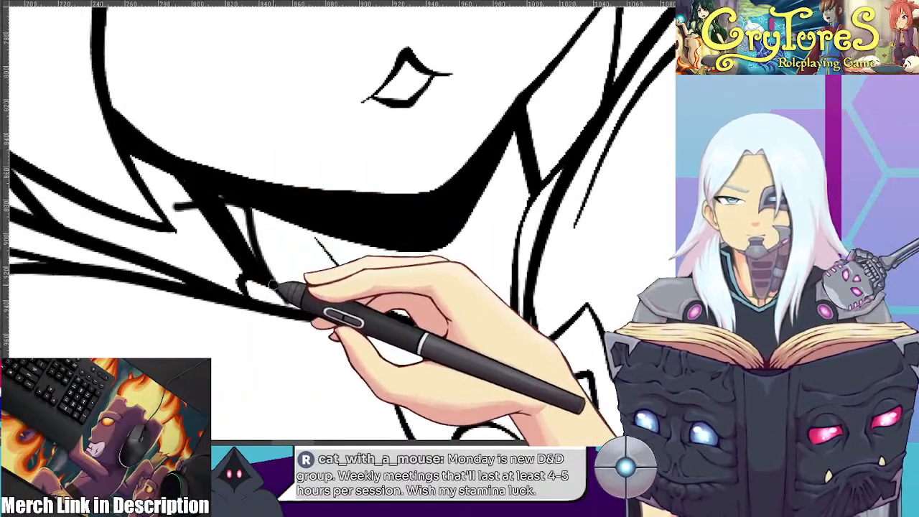
left_click_drag(159, 206, 187, 205)
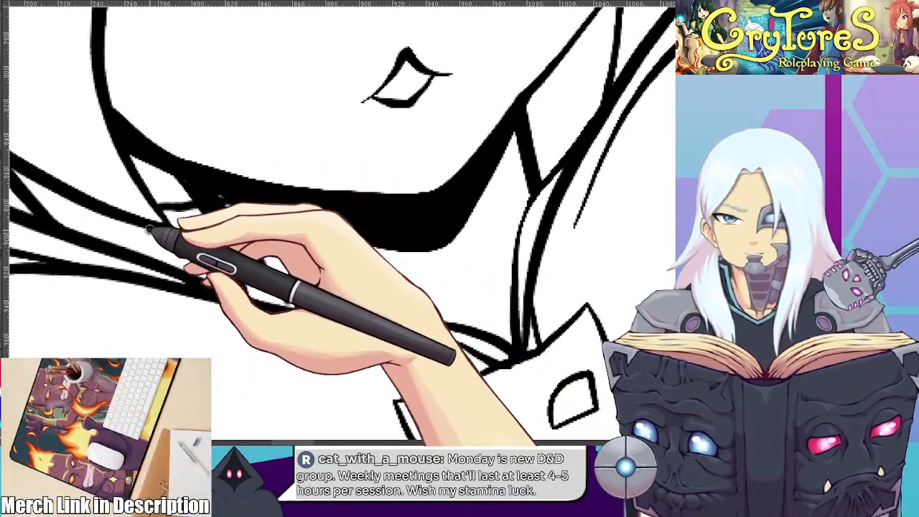
left_click_drag(153, 231, 199, 277)
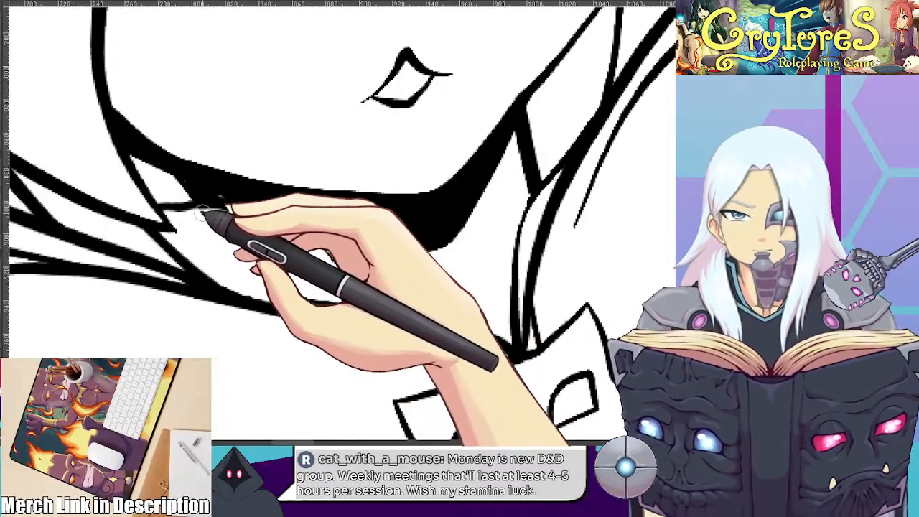
key("h")
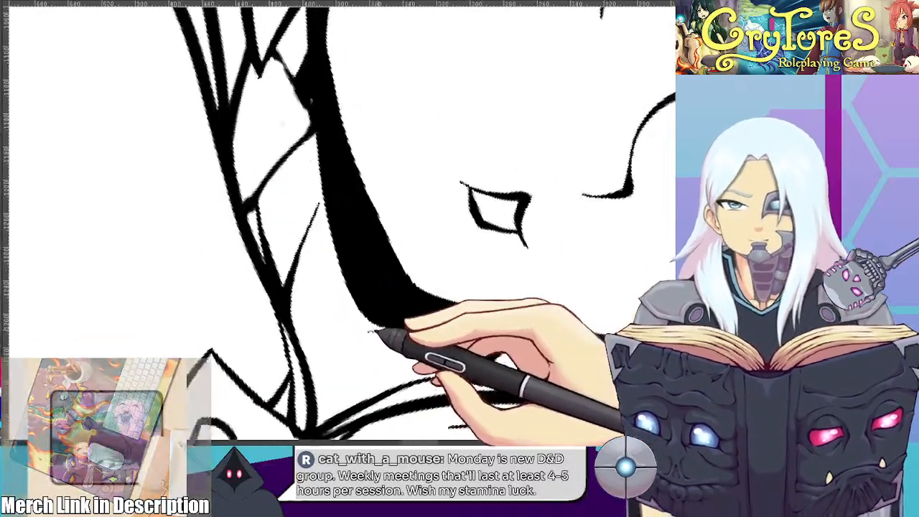
left_click_drag(287, 43, 332, 144)
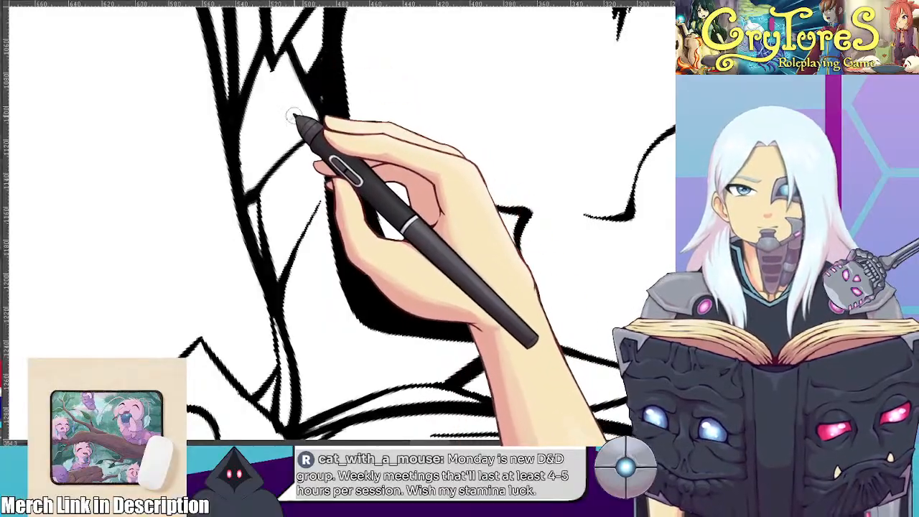
key("h")
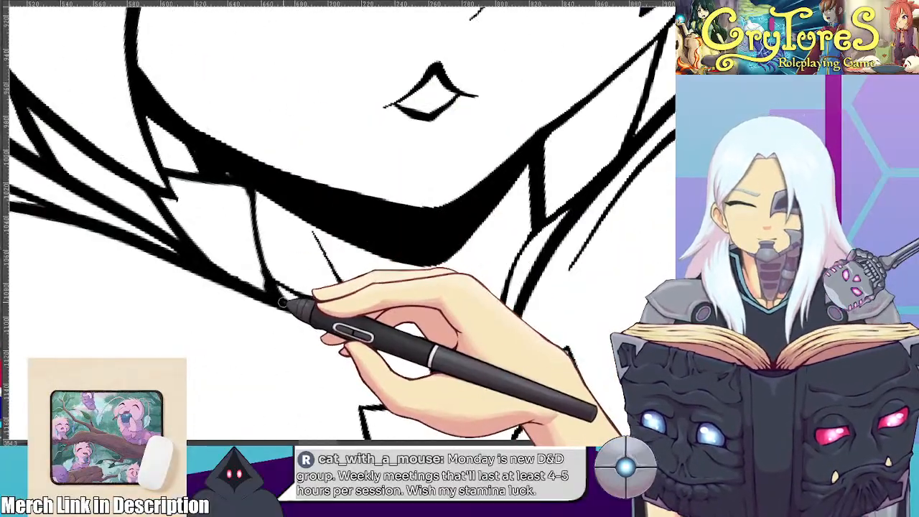
Draw a rounded hair-tip line beside the jaw, joining the jawline to the inner edge of the hood
mouse_move(568, 192)
left_mouse_down()
mouse_move(425, 184)
mouse_move(419, 220)
left_mouse_up()
mouse_move(436, 117)
left_mouse_down()
mouse_move(447, 121)
mouse_move(425, 239)
left_mouse_up()
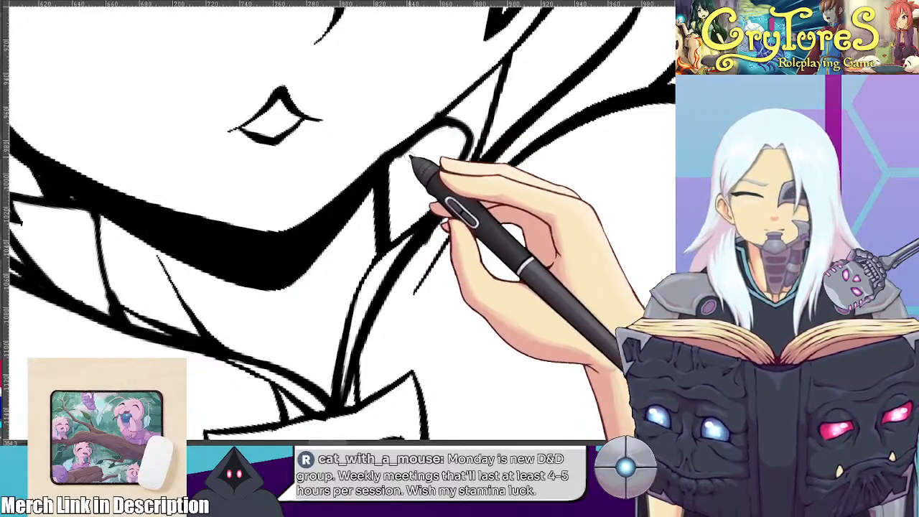
left_click_drag(548, 57, 494, 175)
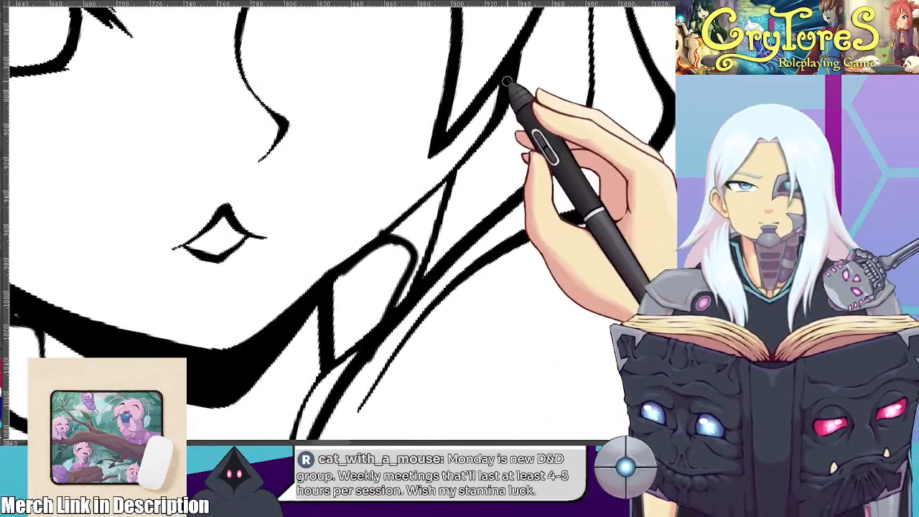
Thin and smooth the jawline from the chin shadow up toward the long hair lock beside the cheek
left_click_drag(306, 304, 464, 164)
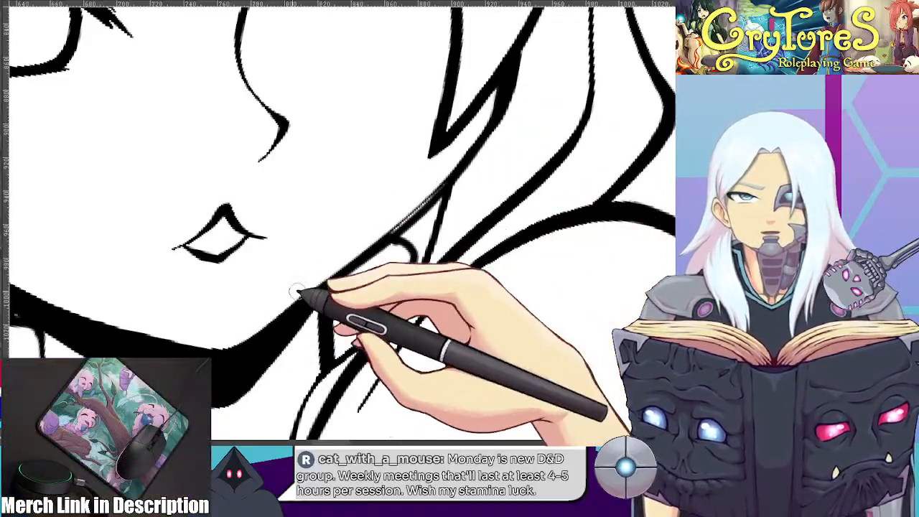
left_click_drag(426, 189, 467, 147)
mouse_move(250, 304)
left_mouse_down()
mouse_move(311, 267)
mouse_move(475, 135)
left_mouse_up()
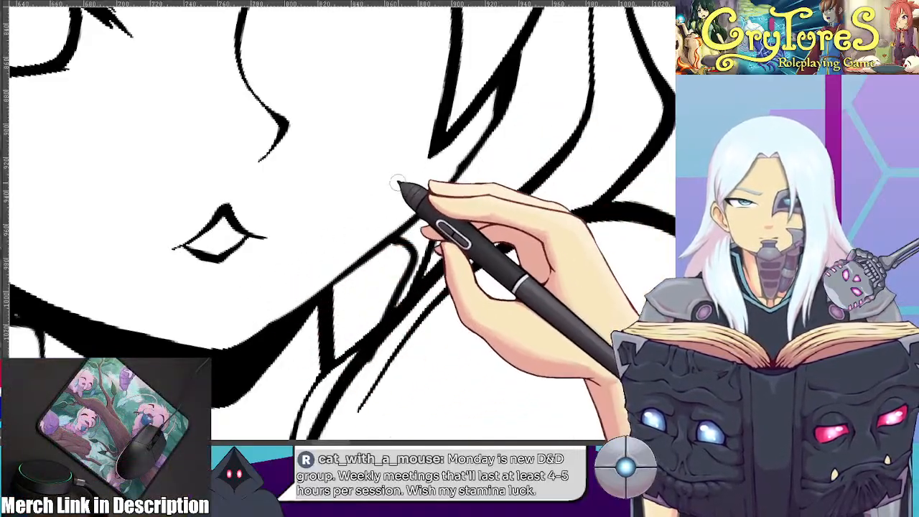
Reshape and taper the outer face line where it meets the long hair lock below the eye
left_click_drag(498, 88, 477, 159)
left_click_drag(520, 69, 478, 170)
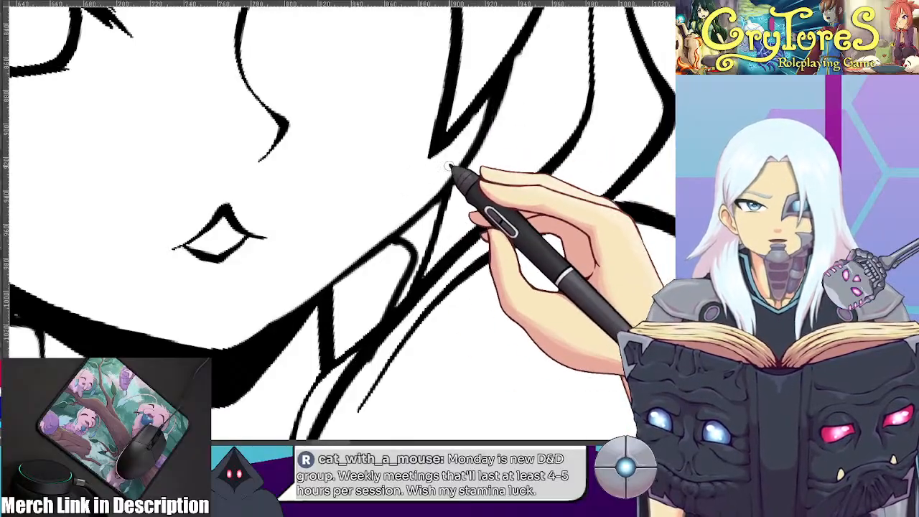
left_click_drag(548, 66, 464, 203)
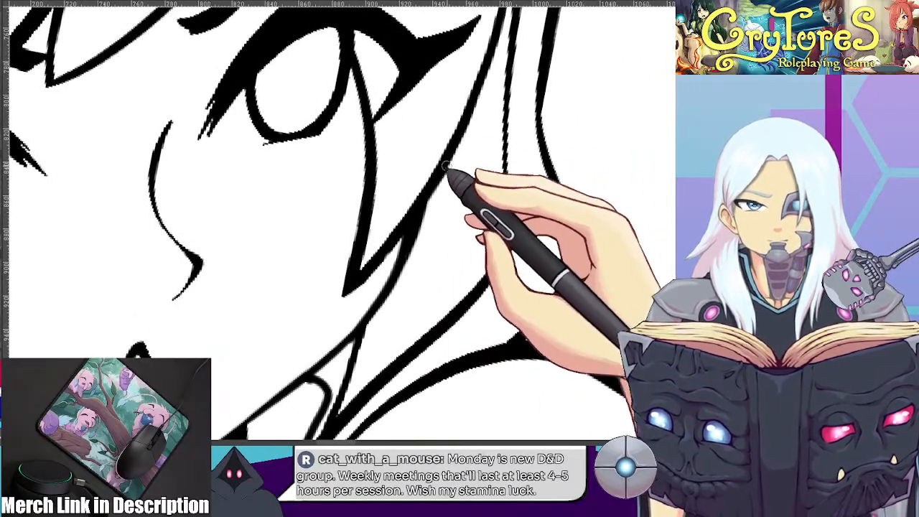
left_click_drag(472, 150, 445, 191)
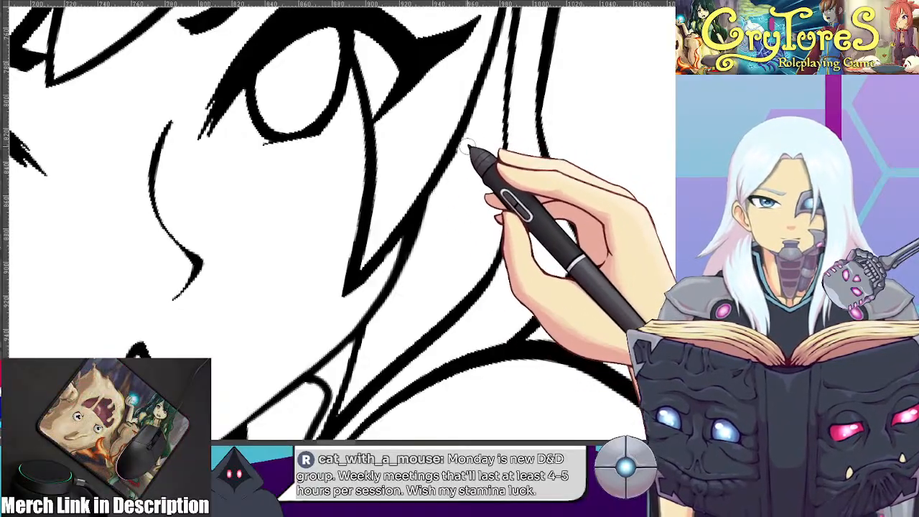
Examine the line art of both characters, including the moth creature's face and the corner of its hood
scroll(469, 148, "down", 6)
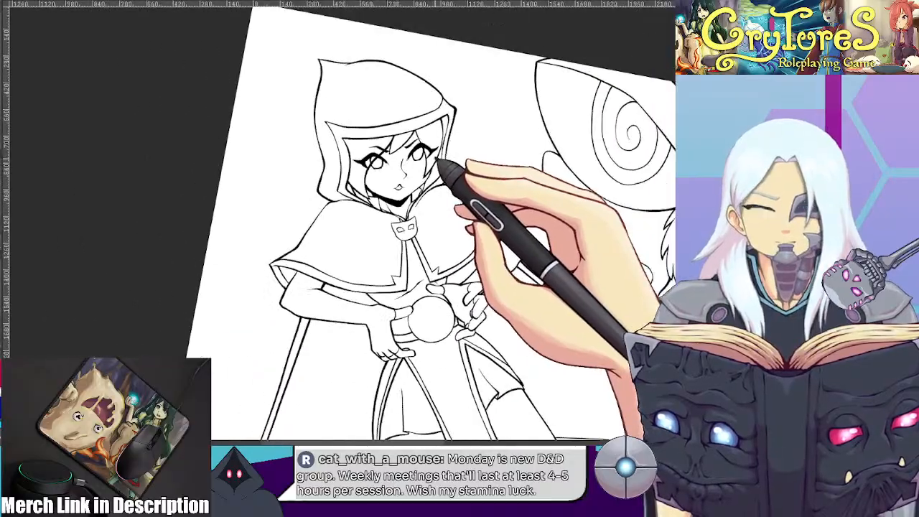
key("5")
scroll(499, 180, "down", 5)
mouse_move(495, 173)
left_mouse_down()
mouse_move(320, 144)
mouse_move(339, 147)
mouse_move(306, 153)
mouse_move(320, 157)
left_mouse_up()
scroll(321, 143, "up", 2)
left_click_drag(479, 103, 465, 147)
scroll(468, 148, "up", 8)
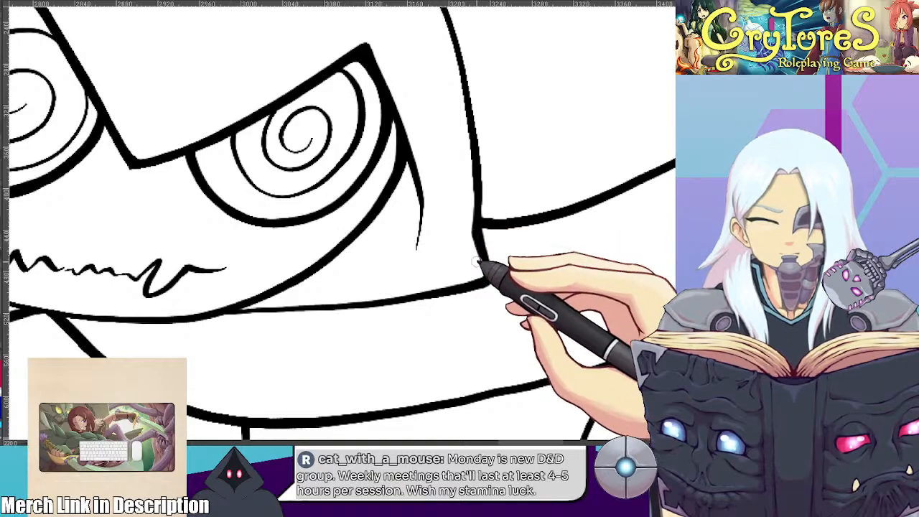
scroll(526, 305, "down", 7)
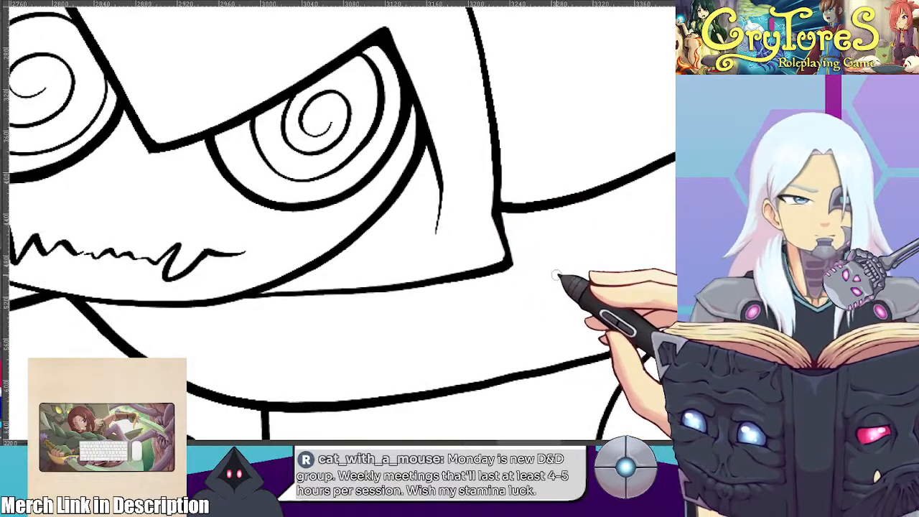
scroll(525, 229, "down", 5)
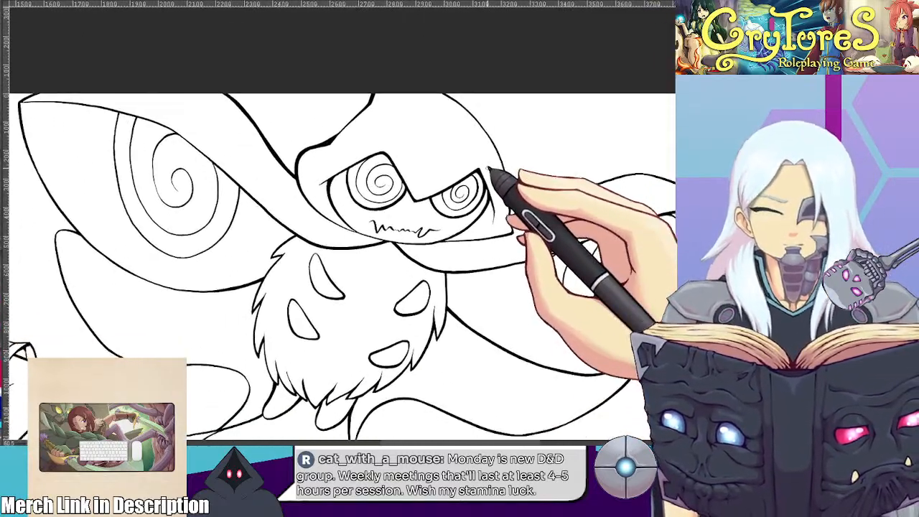
left_click_drag(422, 162, 476, 103)
left_click_drag(446, 149, 432, 189)
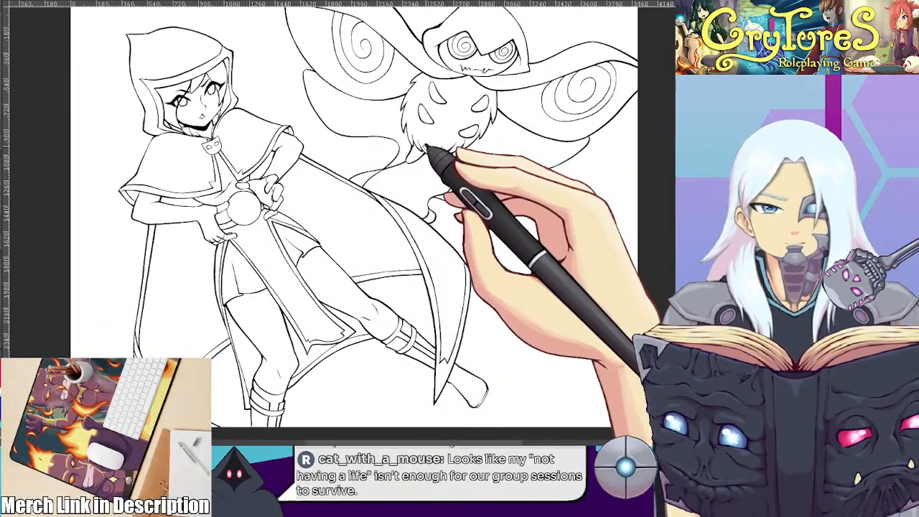
Redraw the long fold line down the middle of the hooded figure's front tabard panel
scroll(304, 192, "up", 5)
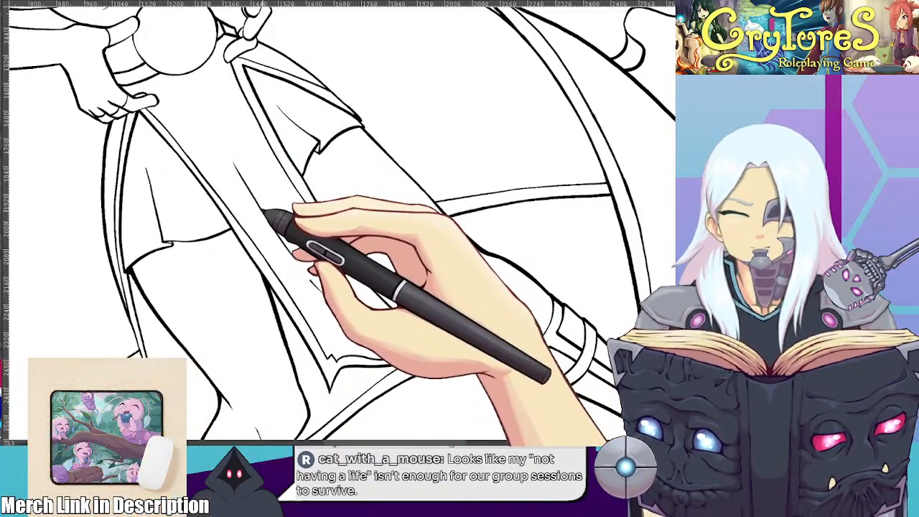
scroll(266, 213, "up", 5)
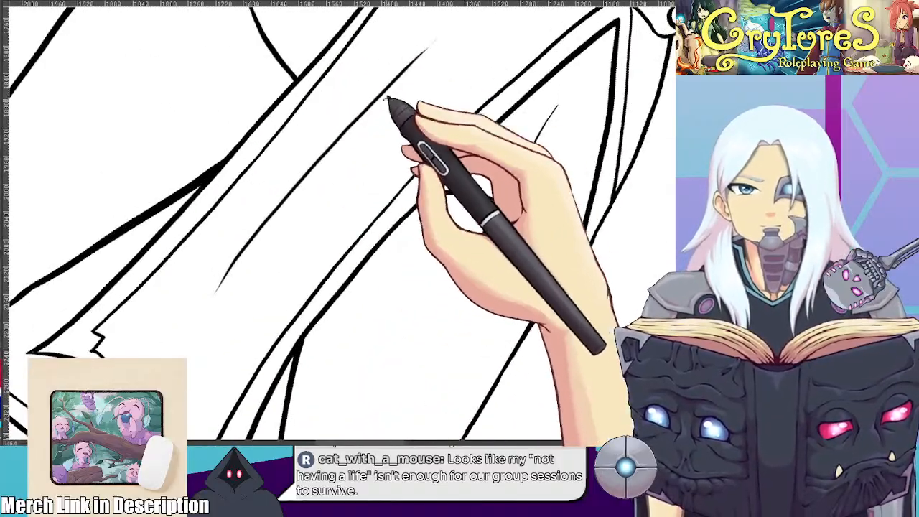
left_click_drag(414, 63, 207, 288)
left_click_drag(402, 77, 209, 295)
left_click_drag(416, 56, 202, 300)
left_click_drag(313, 147, 206, 302)
mouse_move(424, 61)
left_mouse_down()
mouse_move(338, 138)
mouse_move(209, 307)
left_mouse_up()
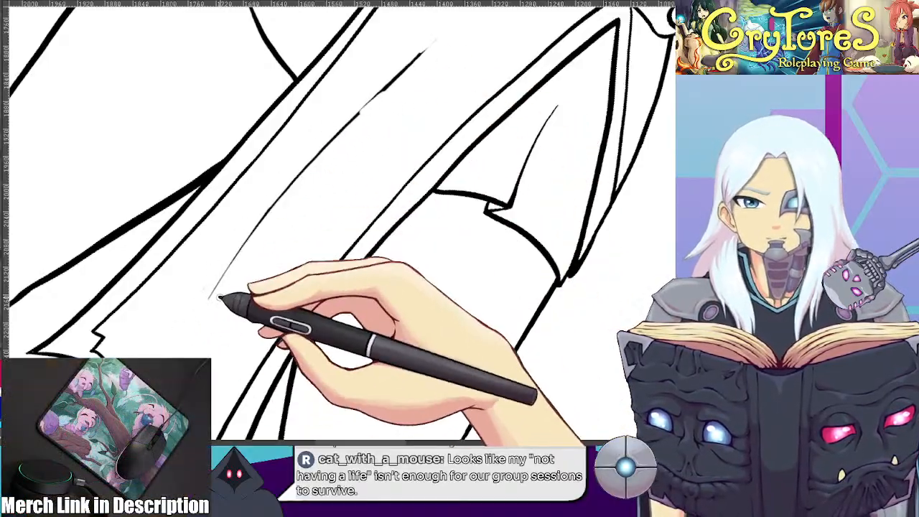
Undo the last touch-up stroke and refine the tabard's fold line into a shorter line with tapered ends
mouse_move(396, 88)
left_mouse_down()
mouse_move(291, 173)
mouse_move(334, 140)
left_mouse_up()
key("ctrl+z")
mouse_move(422, 53)
left_mouse_down()
mouse_move(311, 146)
mouse_move(300, 169)
left_mouse_up()
mouse_move(399, 74)
left_mouse_down()
mouse_move(314, 143)
mouse_move(222, 273)
left_mouse_up()
left_click_drag(304, 154, 220, 280)
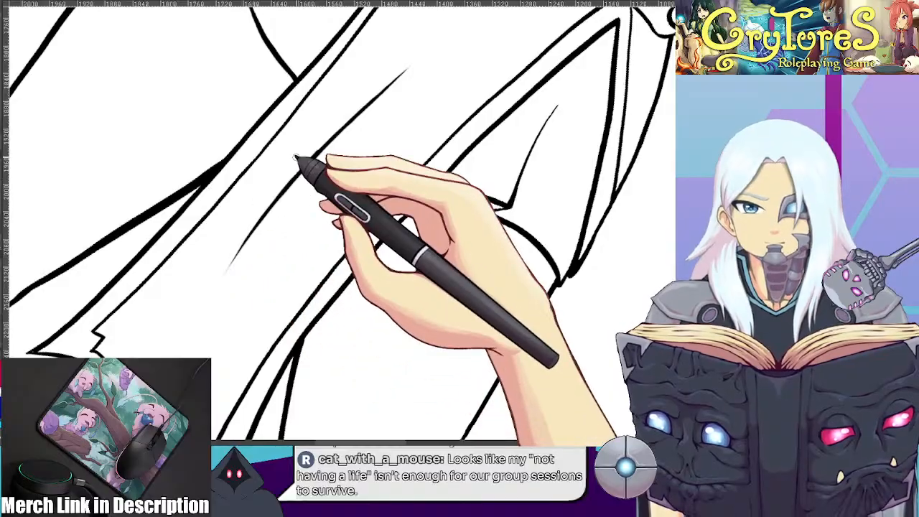
Examine the complete line art, including the hooded figure's legs and the straps around the boot cuffs
scroll(299, 166, "down", 2)
scroll(302, 168, "down", 5)
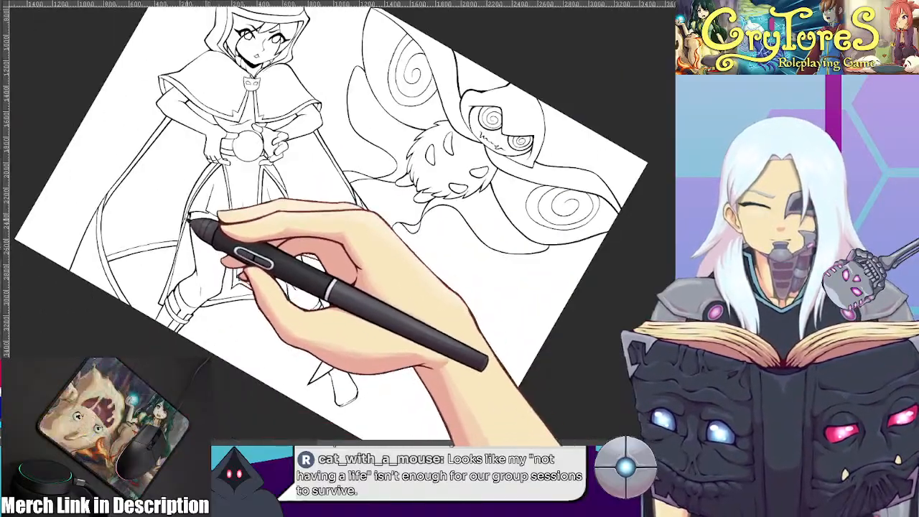
key("5")
scroll(193, 241, "up", 4)
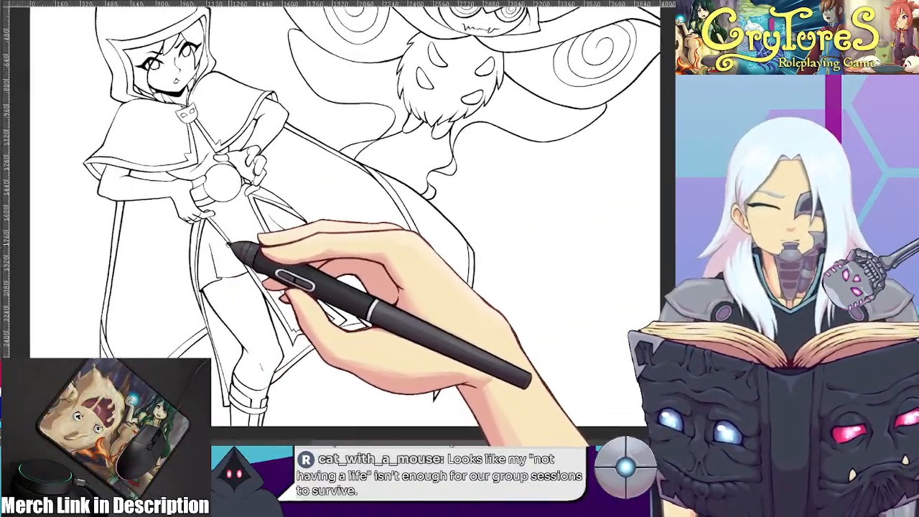
scroll(228, 245, "down", 4)
left_click_drag(228, 237, 238, 261)
scroll(225, 231, "up", 1)
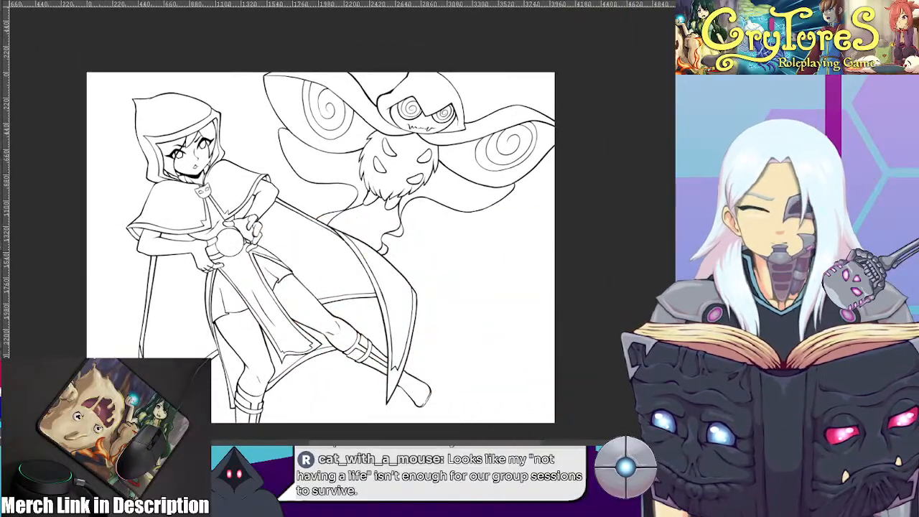
scroll(402, 253, "up", 2)
left_click_drag(402, 257, 421, 159)
scroll(409, 215, "up", 4)
scroll(352, 261, "up", 5)
mouse_move(347, 232)
left_mouse_down()
mouse_move(315, 275)
mouse_move(577, 108)
left_mouse_up()
scroll(343, 254, "down", 3)
mouse_move(180, 294)
left_mouse_down()
mouse_move(482, 132)
mouse_move(635, 74)
left_mouse_up()
scroll(465, 256, "up", 4)
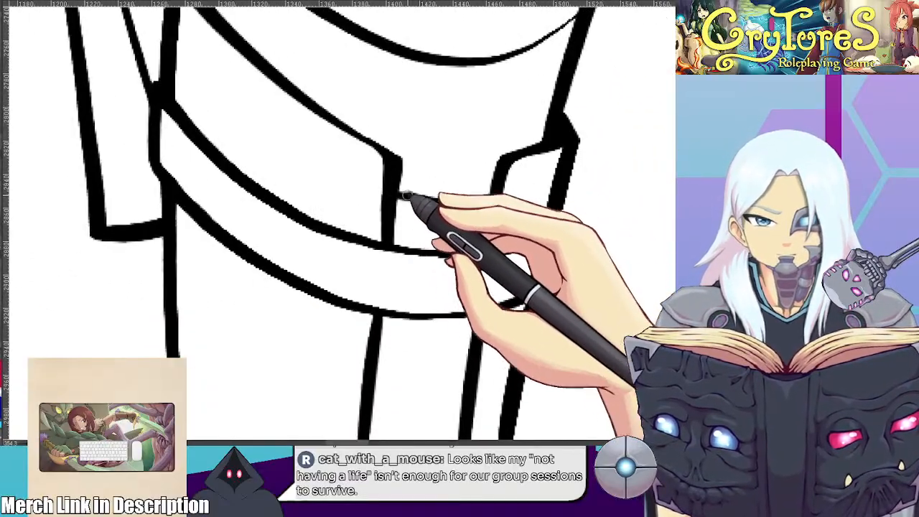
scroll(389, 201, "down", 5)
left_click_drag(452, 135, 369, 246)
scroll(400, 199, "down", 2)
scroll(347, 199, "up", 1)
scroll(345, 200, "up", 2)
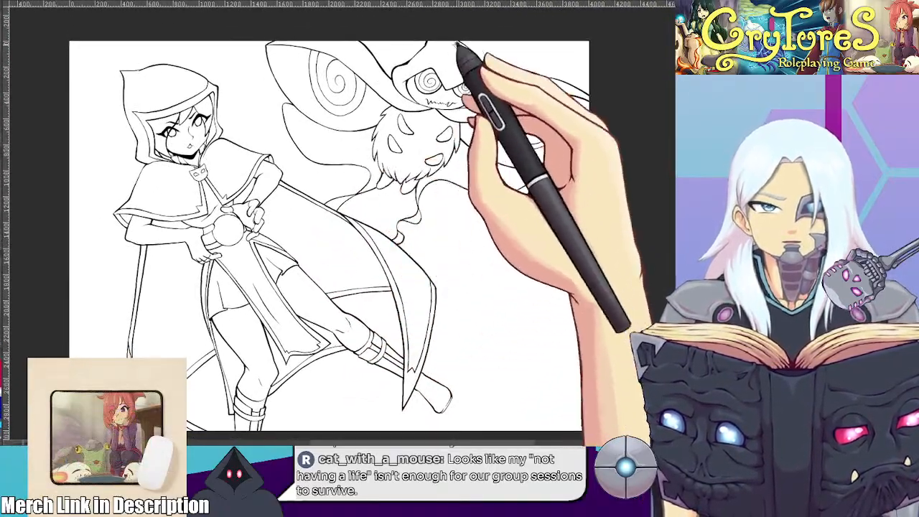
Select the front edge line of the moth creature's hood peak, transform it to a steeper slant, and clear the selection
scroll(436, 132, "up", 8)
scroll(380, 151, "up", 2)
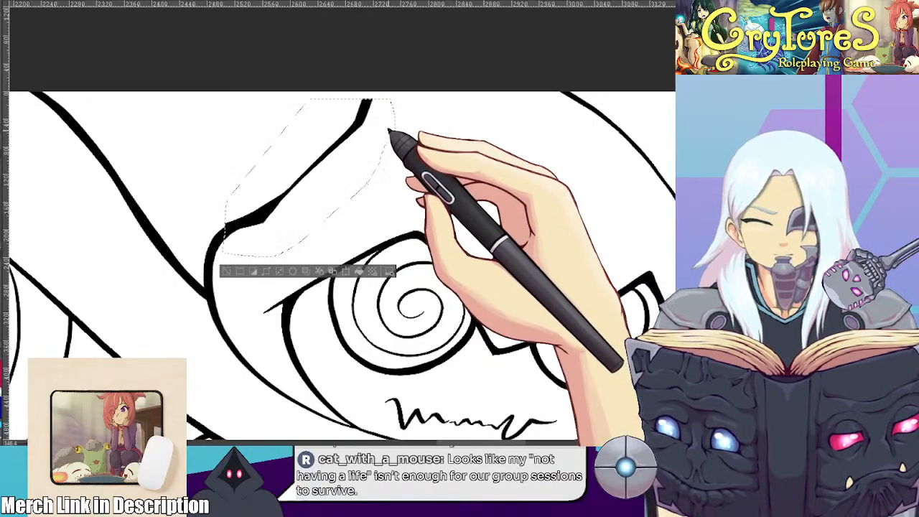
left_click_drag(310, 96, 294, 88)
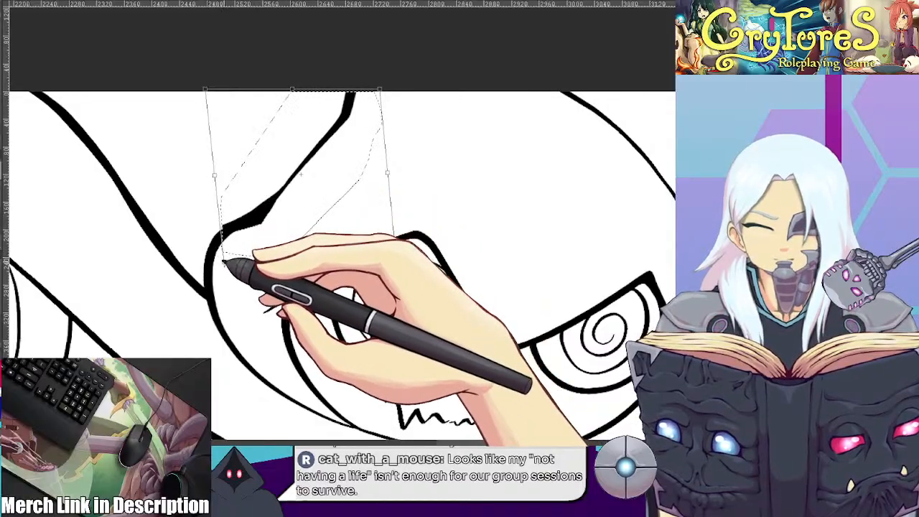
scroll(262, 196, "down", 6)
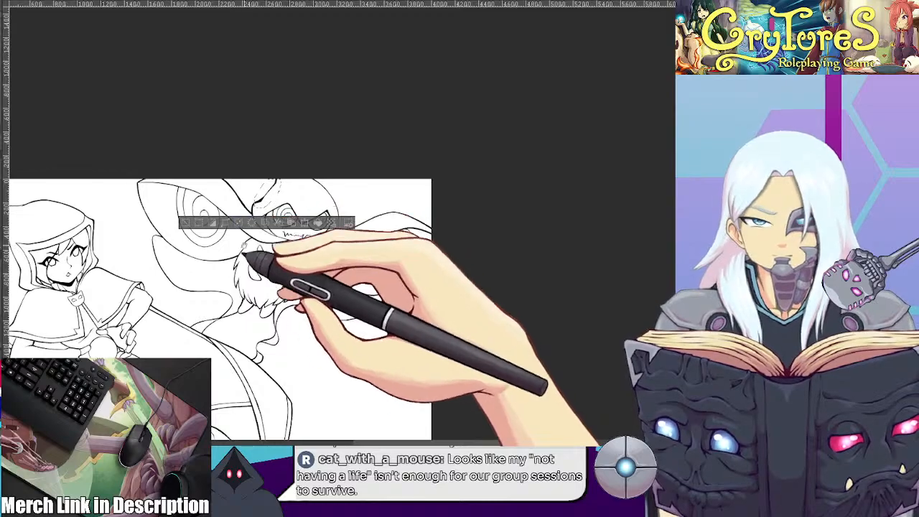
left_click(184, 222)
Compare the line art with the coloured reference sheet of the hooded figure, moth creature and cat
scroll(183, 221, "down", 5)
scroll(345, 199, "up", 3)
left_click_drag(199, 246, 348, 165)
scroll(306, 160, "up", 2)
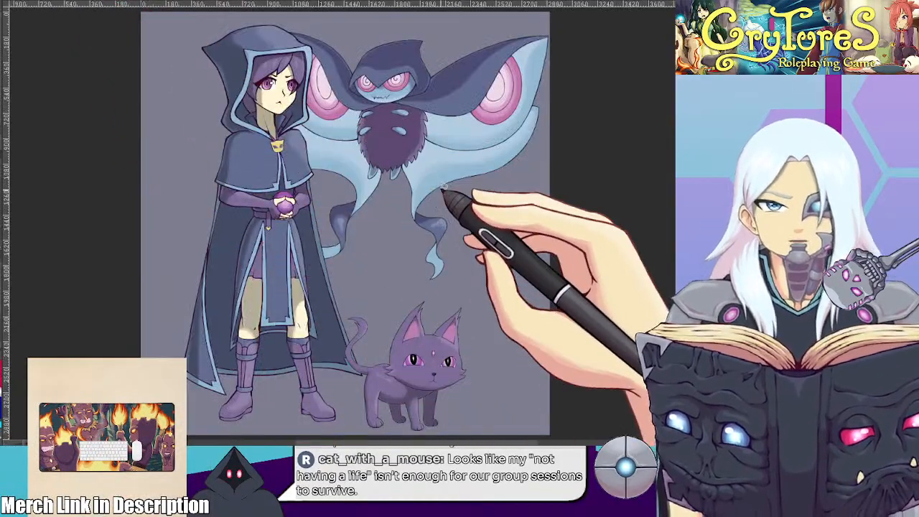
scroll(441, 194, "up", 2)
scroll(378, 170, "up", 3)
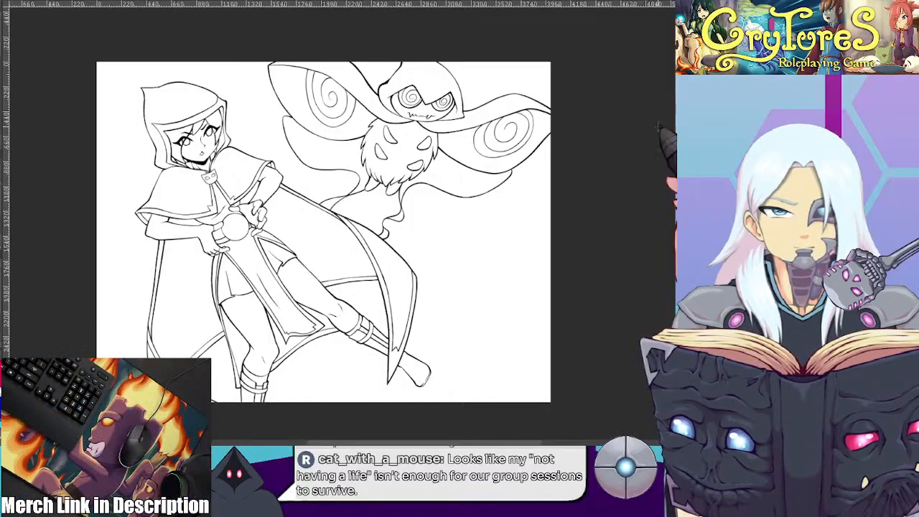
Examine the hooded figure's flat colours around the hands, tunic, bare legs and boot tops
scroll(250, 317, "up", 5)
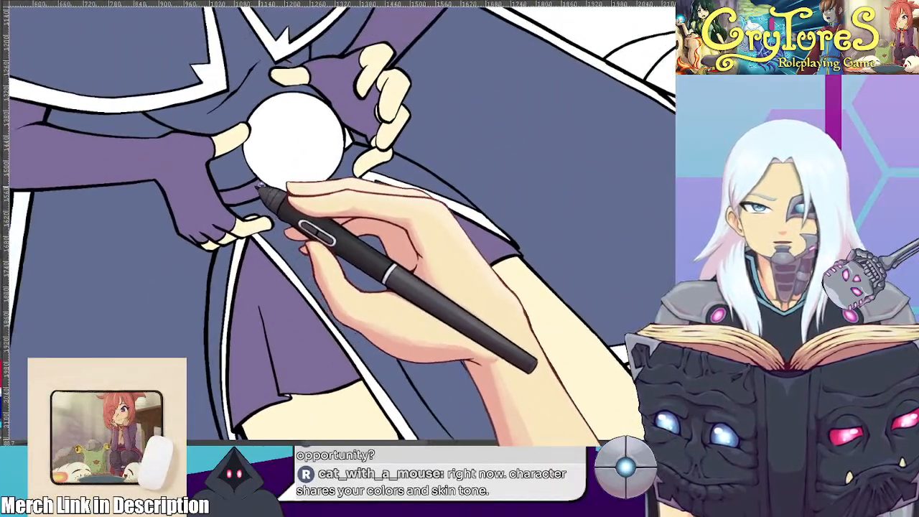
scroll(369, 137, "down", 5)
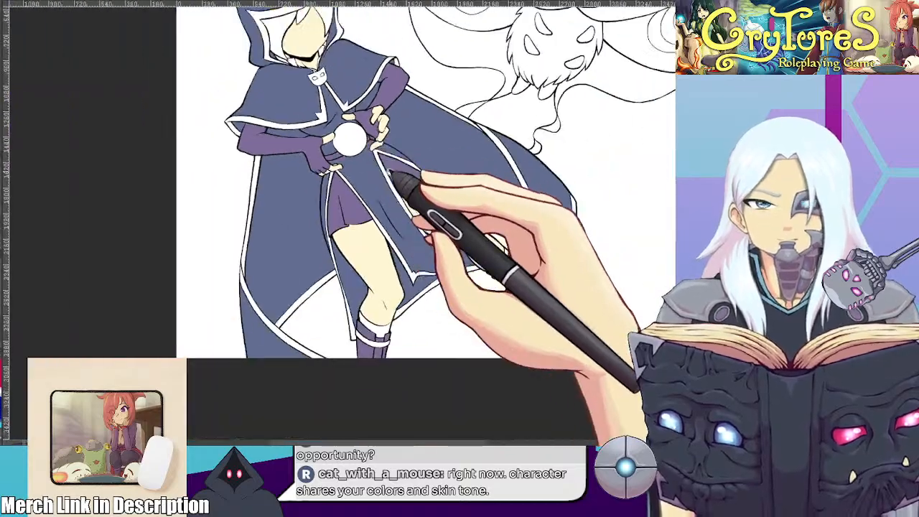
left_click_drag(392, 171, 335, 154)
scroll(316, 138, "up", 4)
scroll(292, 174, "up", 1)
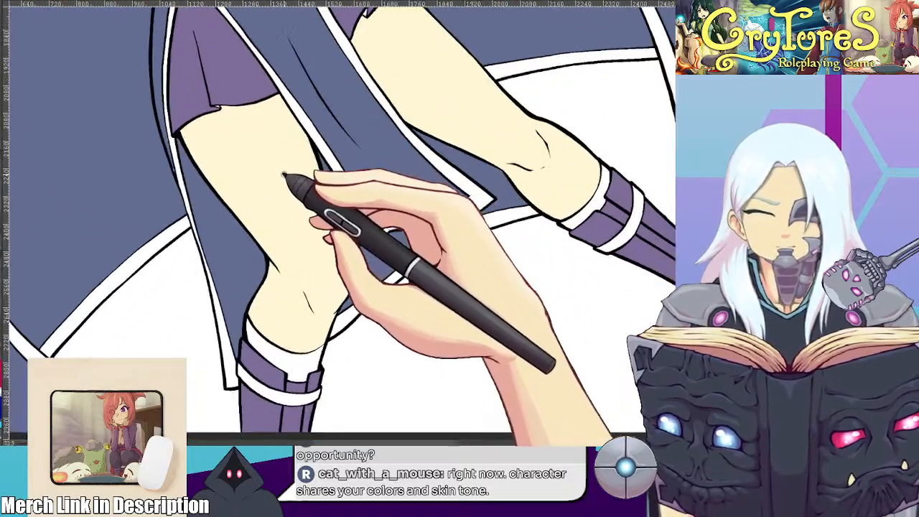
Fill the upper cuffs of the hooded figure's boots with the cloak's slate blue
left_click_drag(276, 198, 235, 237)
scroll(285, 275, "down", 2)
scroll(235, 237, "up", 2)
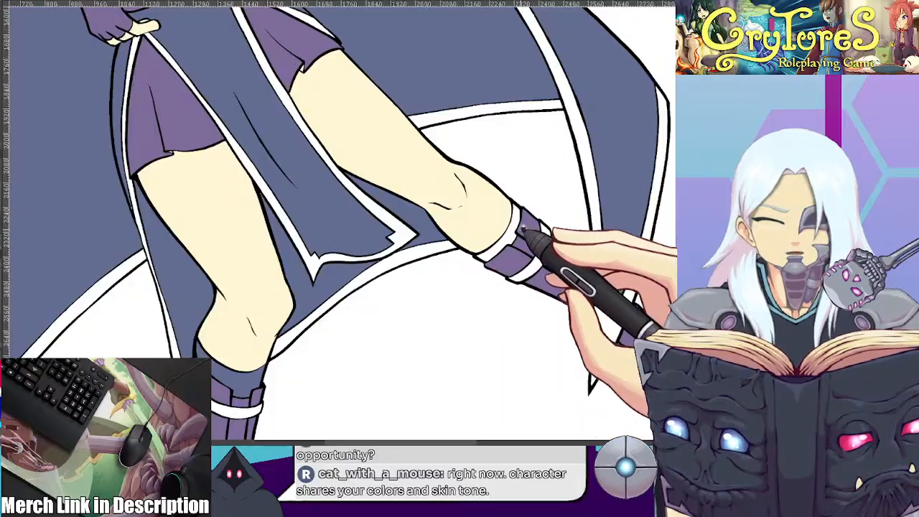
scroll(513, 230, "down", 4)
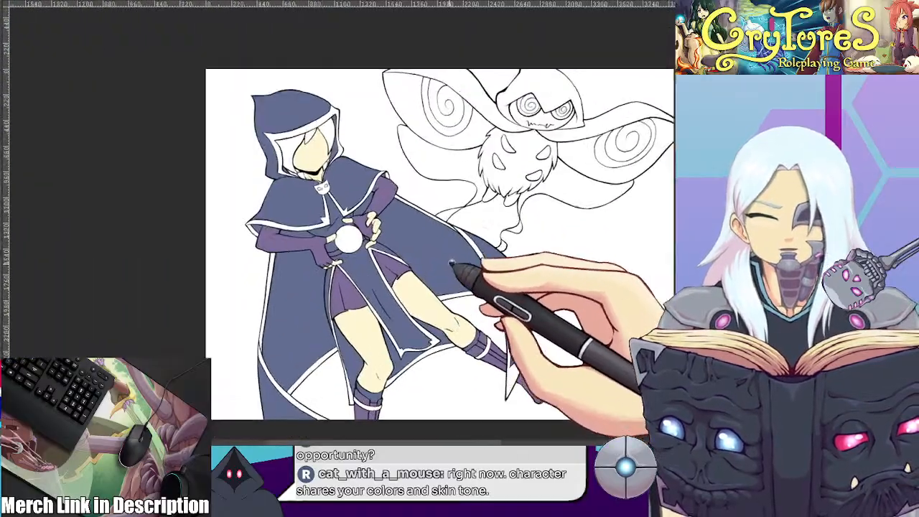
scroll(359, 206, "up", 3)
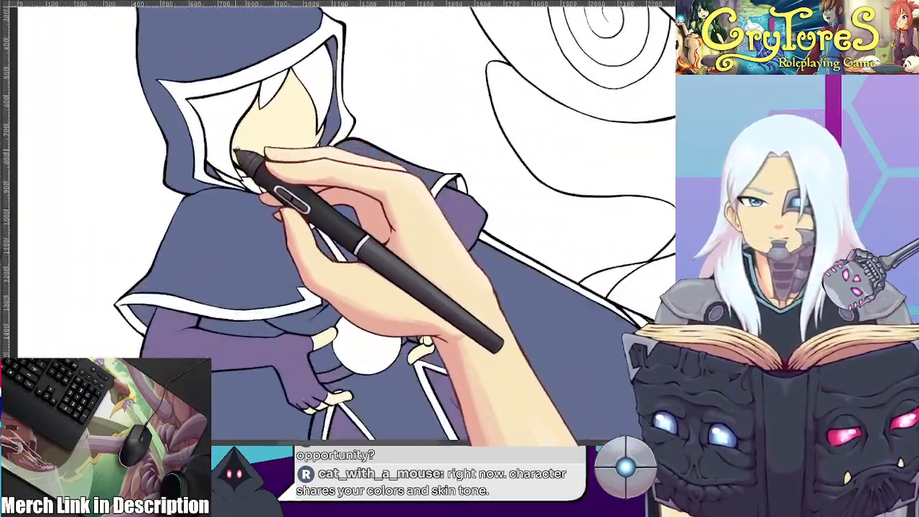
Fill the blank collar pieces beside the hooded figure's neck with slate blue
scroll(237, 151, "up", 3)
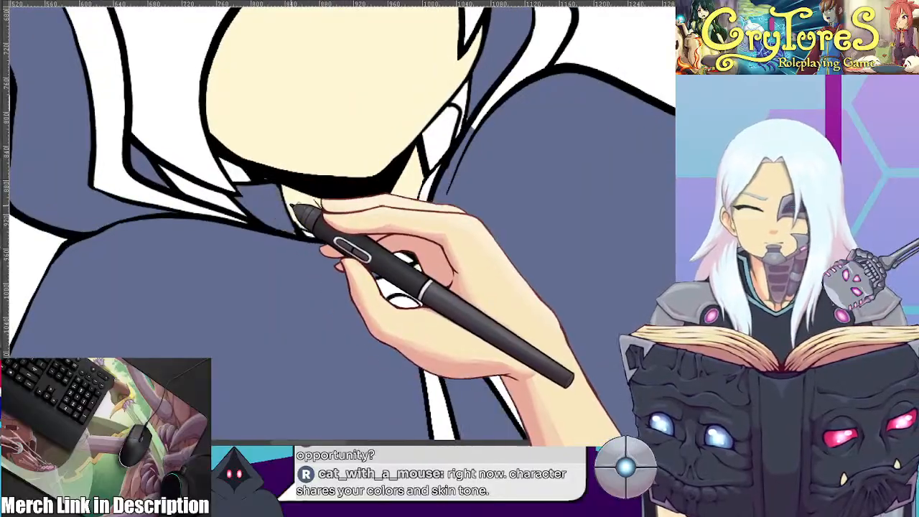
scroll(291, 206, "down", 2)
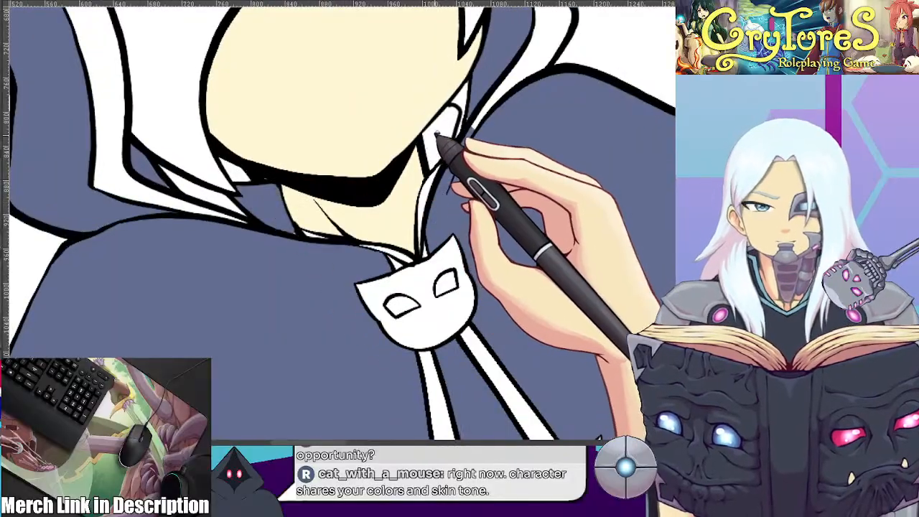
scroll(467, 104, "down", 5)
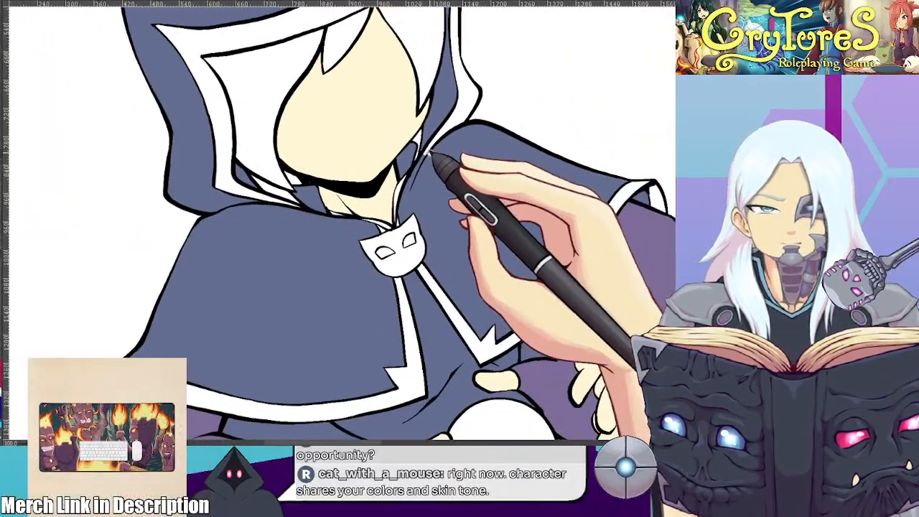
scroll(421, 209, "up", 5)
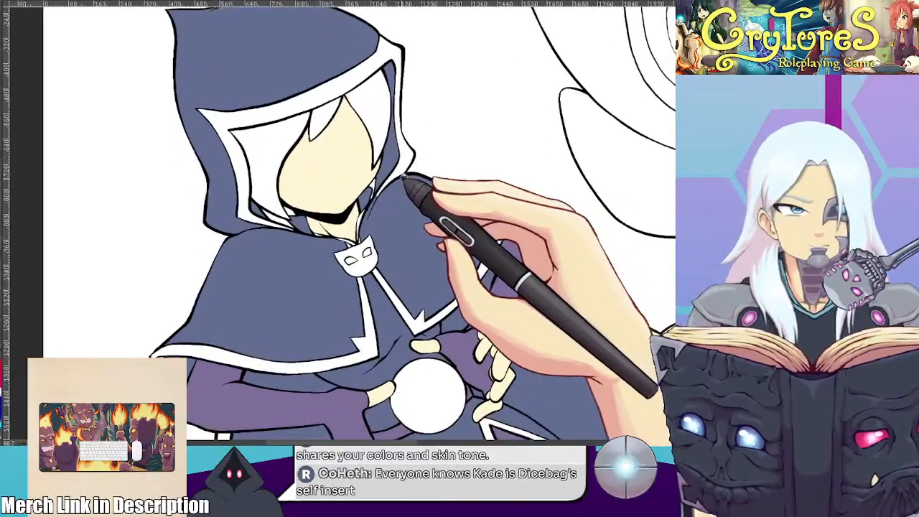
scroll(402, 180, "up", 5)
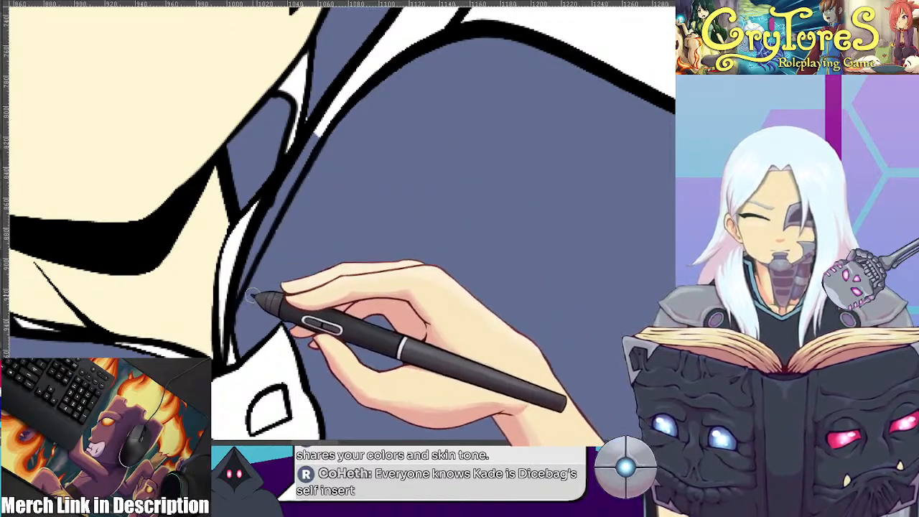
left_click_drag(285, 270, 511, 183)
scroll(495, 234, "down", 4)
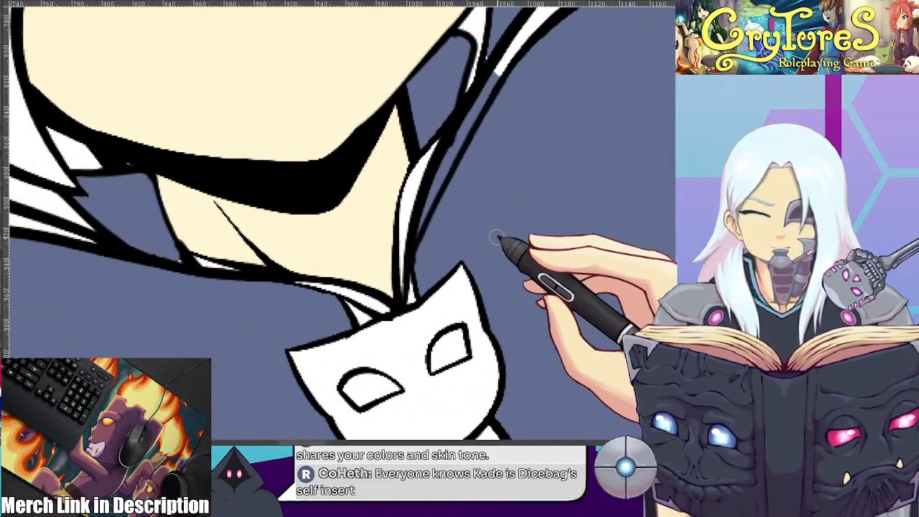
scroll(495, 231, "down", 5)
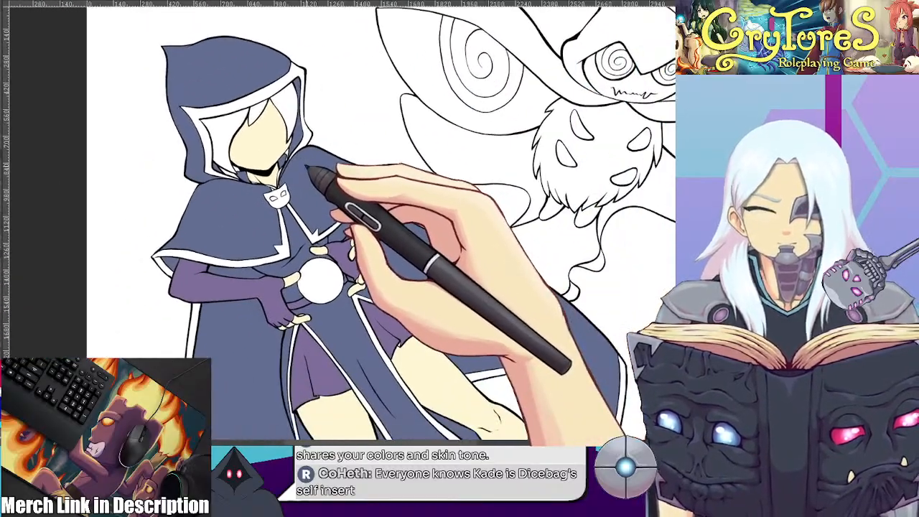
Fill the trim of the cloak, hood and tunic with light blue and the hair with purple
left_click_drag(397, 242, 286, 179)
scroll(378, 180, "down", 3)
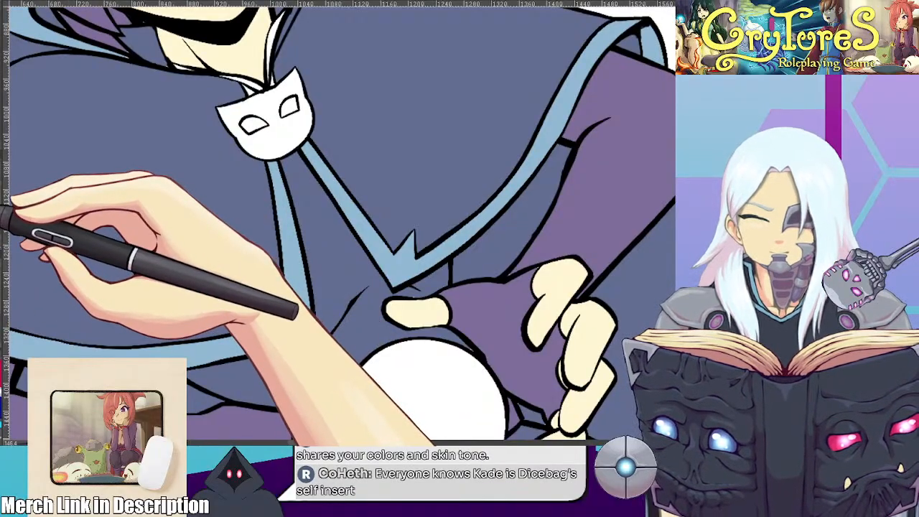
scroll(437, 161, "down", 8)
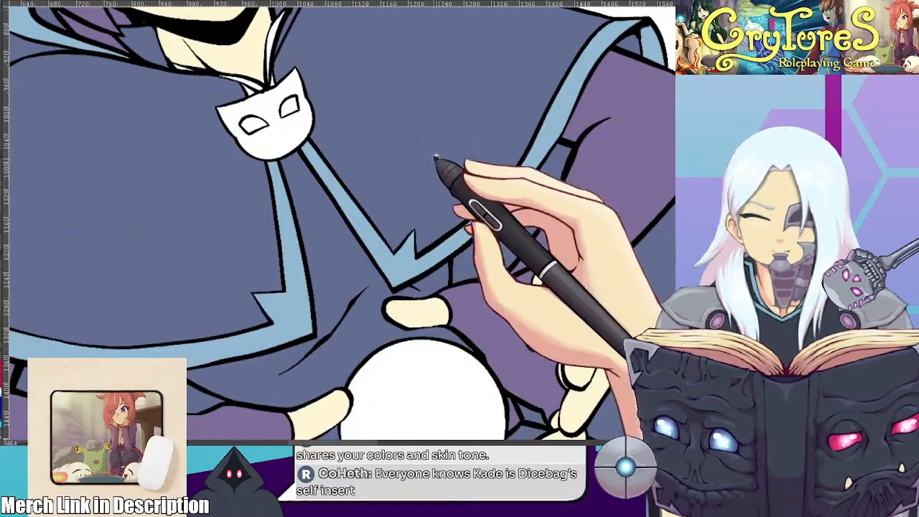
left_click_drag(415, 160, 408, 226)
Check the clasp on the coloured reference and fill the cat-mask clasp with yellow, leaving the eyes blank
scroll(375, 196, "up", 7)
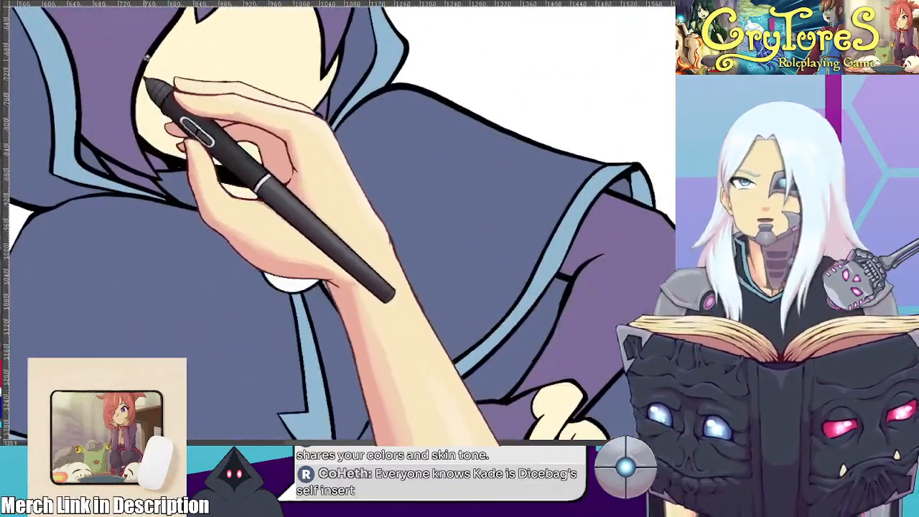
left_click(90, 2)
scroll(248, 284, "up", 3)
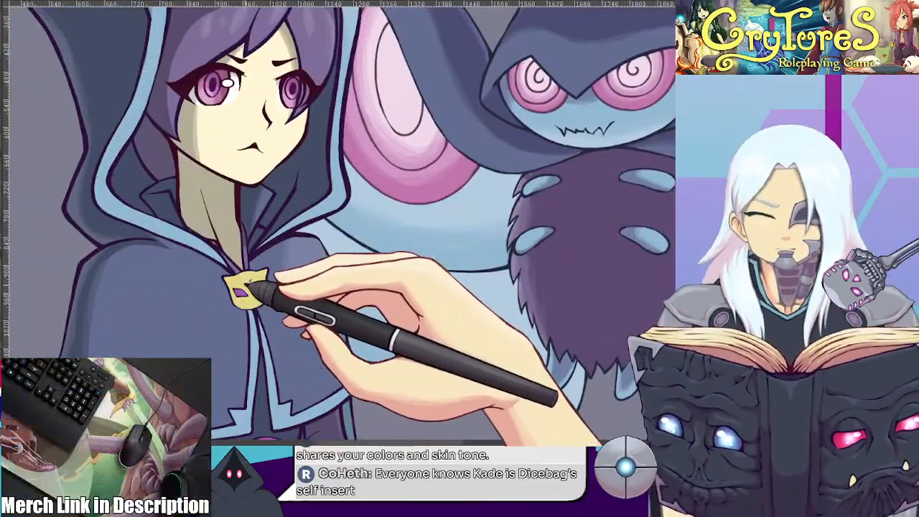
left_click(86, 2)
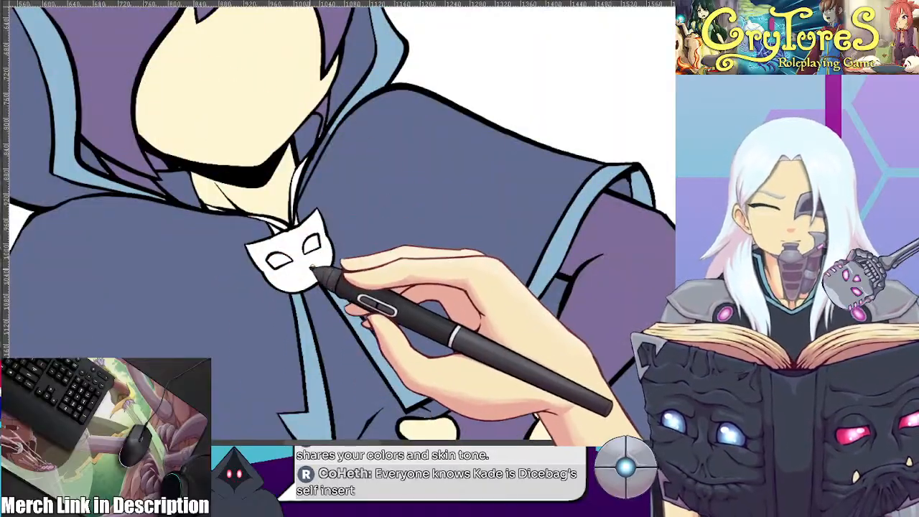
scroll(281, 229, "up", 3)
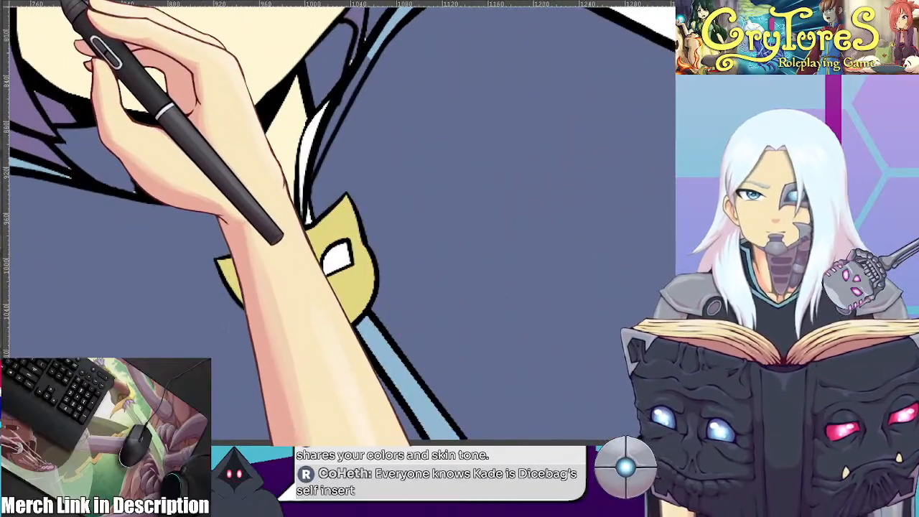
Check the collar on the coloured reference and fill the thin collar strips around the neck with purple
left_click(90, 2)
scroll(381, 262, "up", 3)
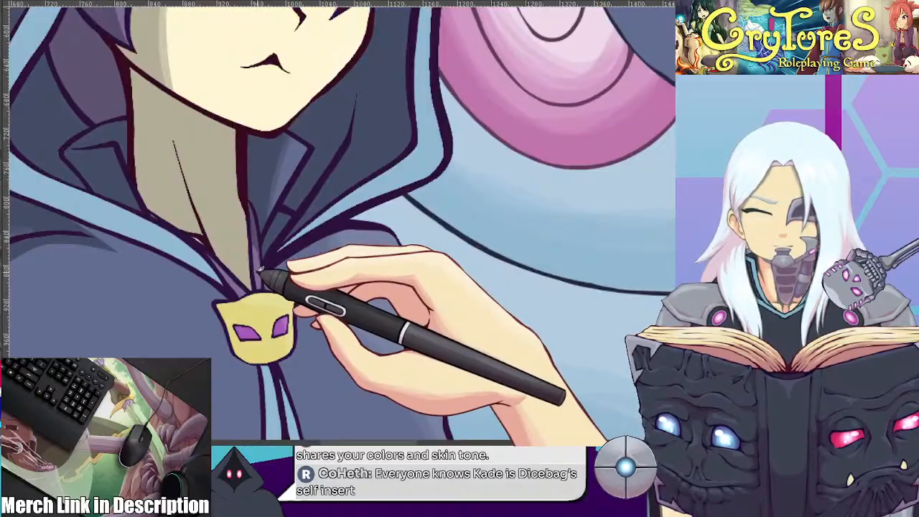
left_click_drag(243, 205, 269, 306)
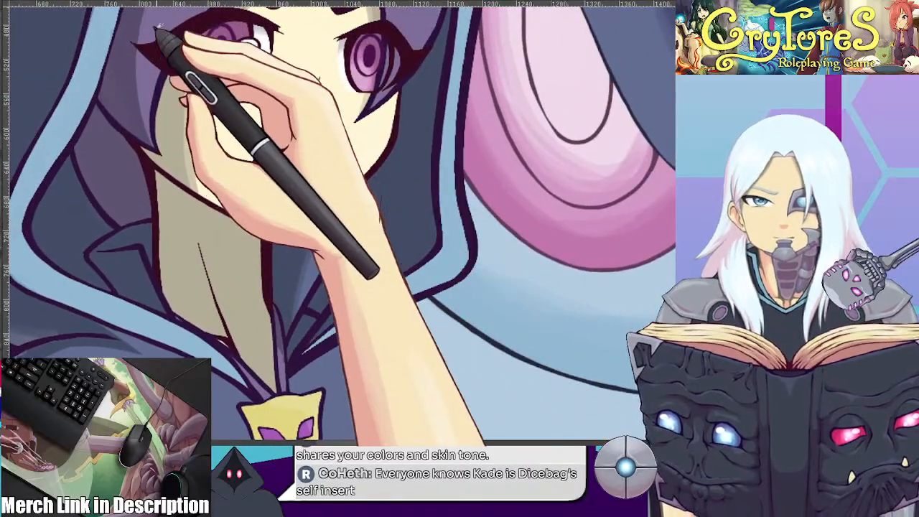
left_click(30, 2)
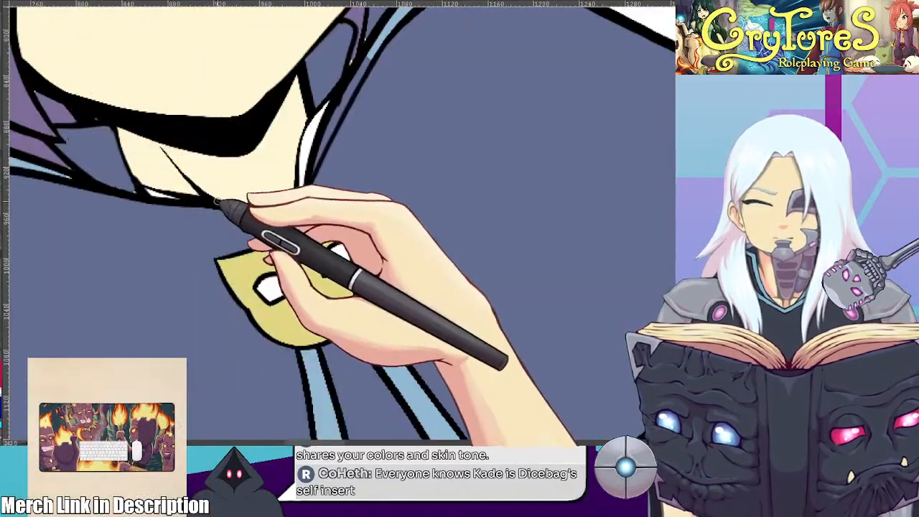
scroll(224, 194, "up", 2)
left_click(354, 110)
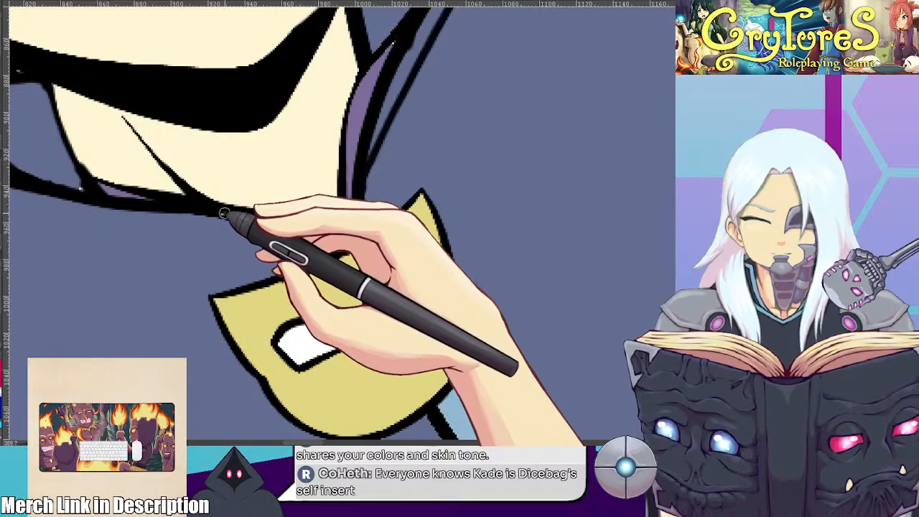
left_click_drag(355, 102, 336, 193)
left_click_drag(374, 138, 357, 152)
left_click_drag(390, 120, 352, 249)
left_click(372, 200)
scroll(365, 208, "down", 5)
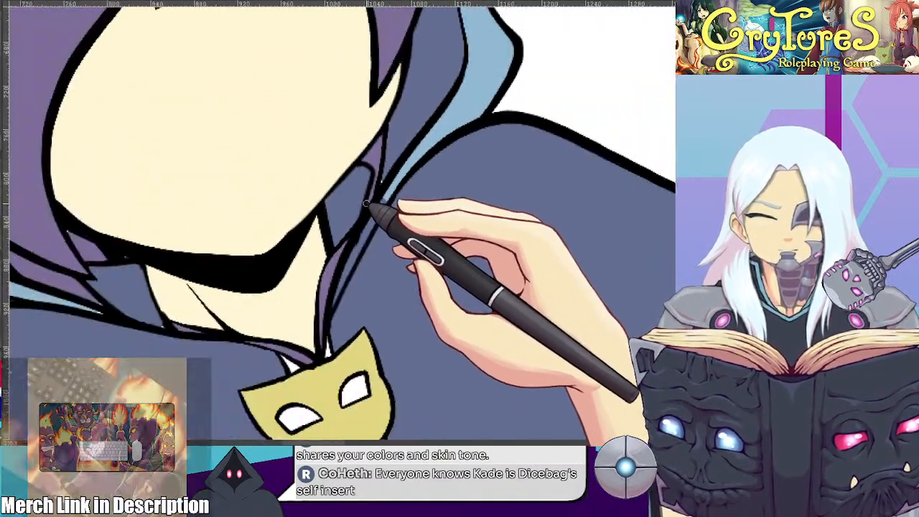
Clean up the small folds in the hems of both shorts legs and fill their blank gaps
scroll(365, 209, "down", 3)
scroll(350, 236, "up", 2)
scroll(353, 238, "down", 1)
left_click_drag(353, 238, 284, 133)
scroll(286, 135, "down", 1)
scroll(367, 277, "up", 2)
left_click_drag(355, 254, 362, 216)
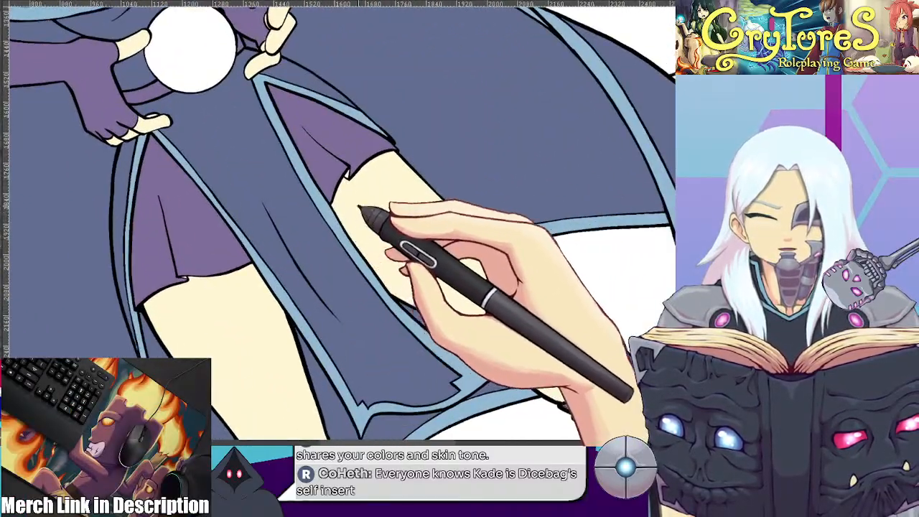
scroll(367, 201, "up", 3)
scroll(368, 193, "up", 1)
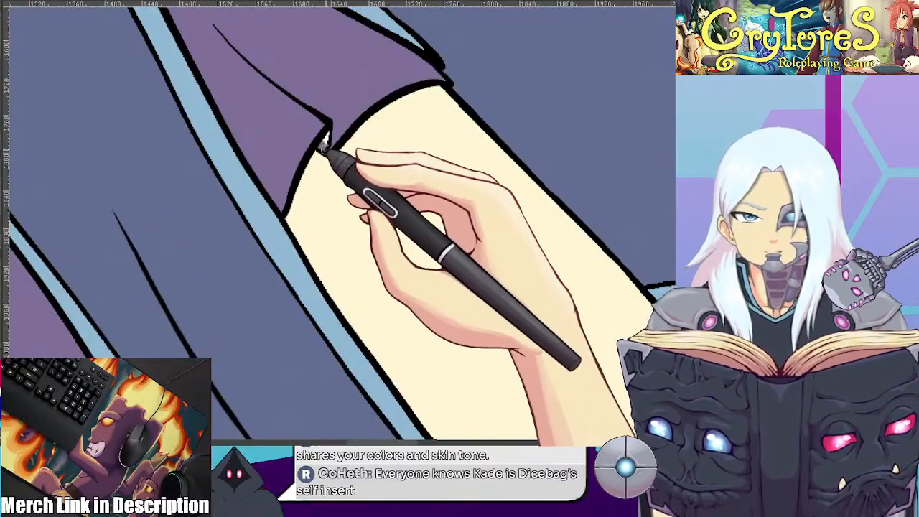
mouse_move(519, 63)
left_mouse_down()
mouse_move(475, 196)
mouse_move(553, 248)
mouse_move(504, 268)
mouse_move(596, 181)
left_mouse_up()
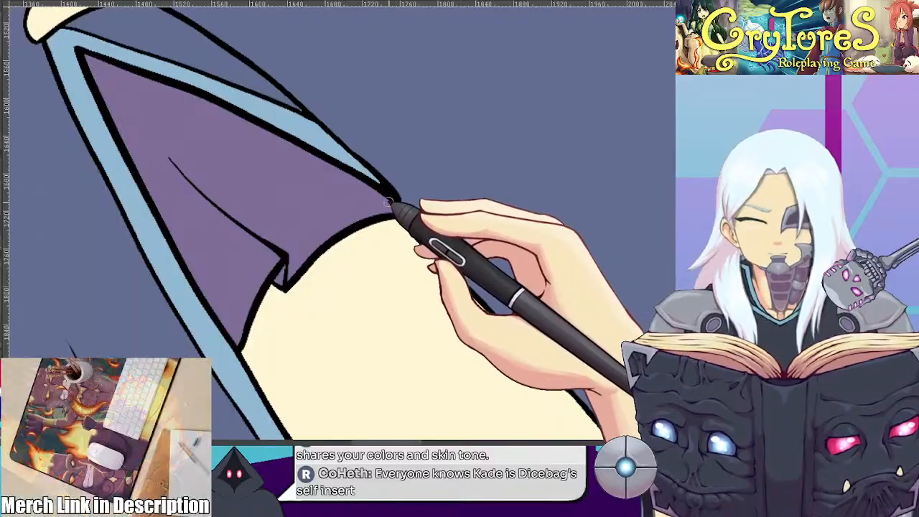
left_click_drag(471, 281, 534, 144)
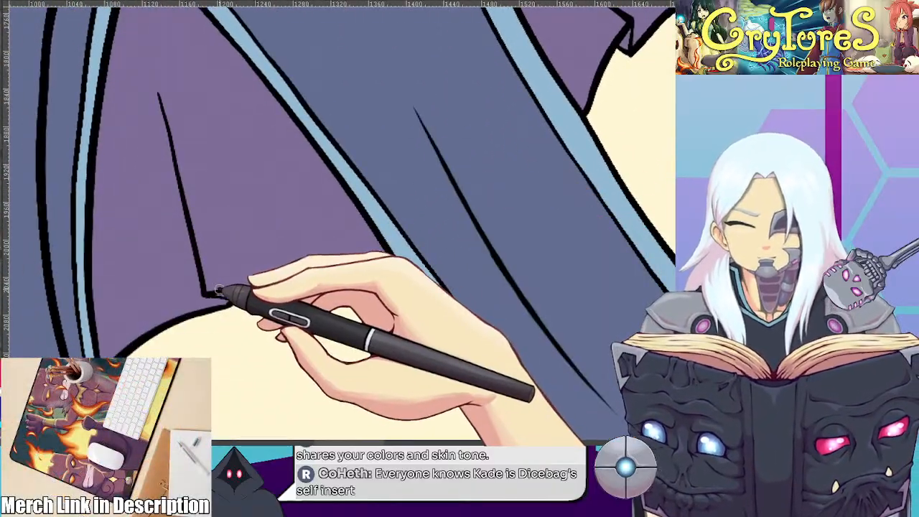
mouse_move(234, 196)
left_mouse_down()
mouse_move(334, 106)
mouse_move(317, 83)
mouse_move(316, 43)
mouse_move(307, 121)
left_mouse_up()
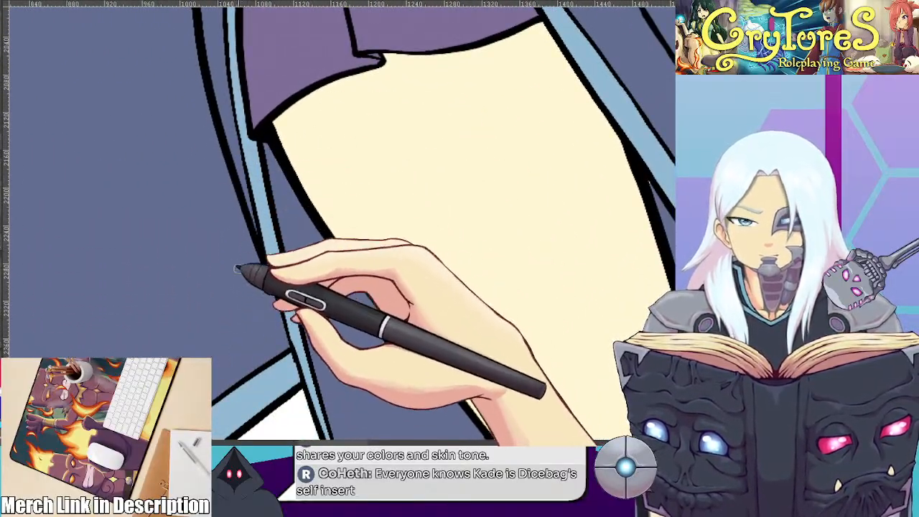
Touch up the outlines of the cloak and its light blue trim beside the bare leg
left_click_drag(248, 170, 279, 374)
left_click_drag(282, 178, 302, 395)
left_click_drag(342, 220, 338, 302)
scroll(334, 298, "down", 1)
scroll(333, 297, "down", 1)
left_click_drag(302, 253, 318, 304)
Touch up the outlines of the gloved hand on the hip and the trim below its fingers
scroll(315, 300, "up", 5)
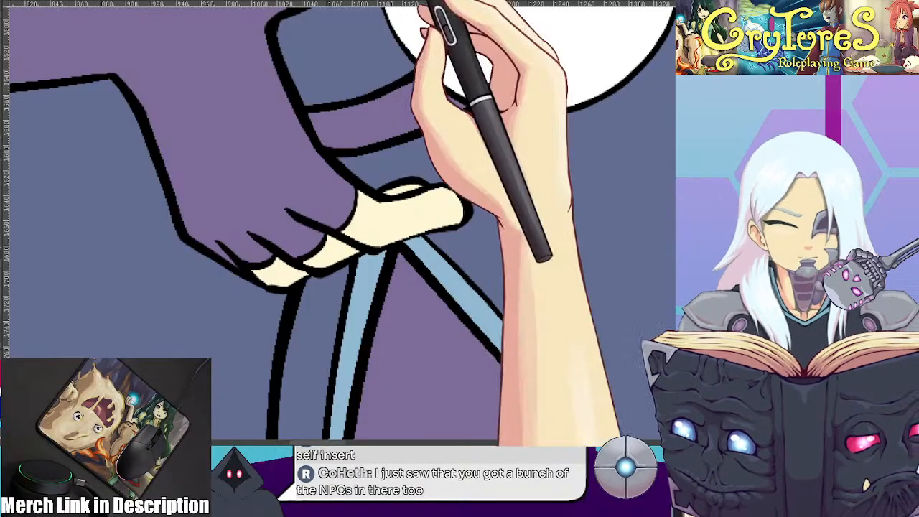
left_click_drag(405, 103, 497, 272)
mouse_move(444, 137)
left_mouse_down()
mouse_move(445, 179)
mouse_move(593, 252)
left_mouse_up()
scroll(594, 253, "down", 4)
left_click_drag(544, 226, 339, 266)
mouse_move(553, 129)
left_mouse_down()
mouse_move(291, 185)
mouse_move(338, 205)
left_mouse_up()
Touch up the outlines of the hand above the white orb and the nearby sleeve and fingers
scroll(339, 206, "up", 4)
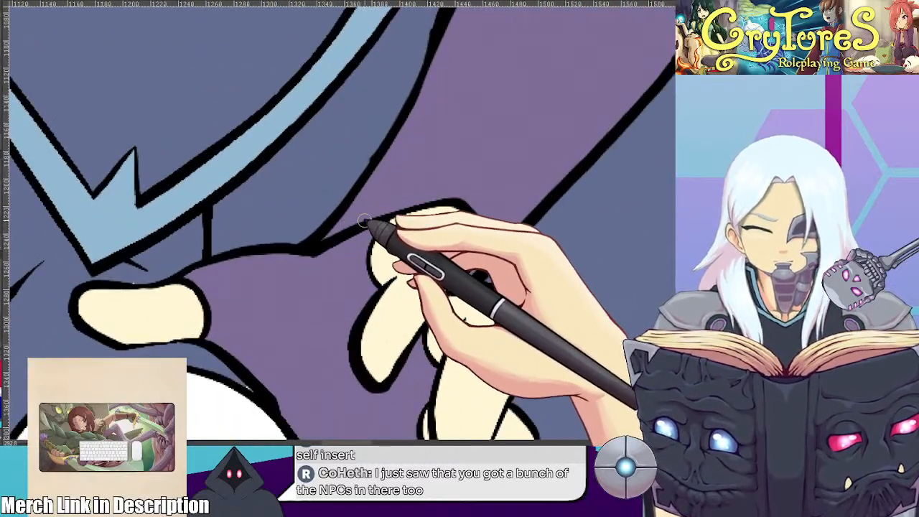
left_click_drag(319, 324, 414, 219)
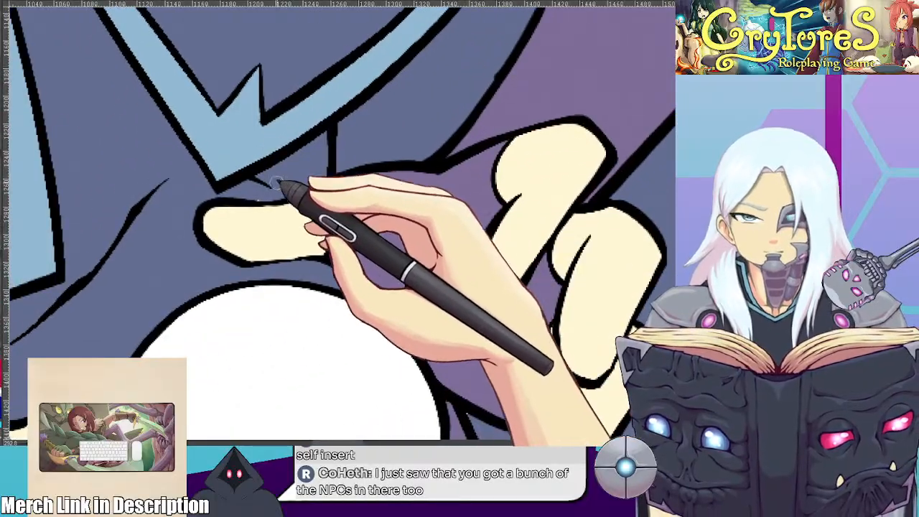
left_click_drag(470, 188, 468, 429)
mouse_move(425, 344)
left_mouse_down()
mouse_move(569, 294)
mouse_move(642, 125)
left_mouse_up()
mouse_move(613, 226)
left_mouse_down()
mouse_move(394, 153)
mouse_move(358, 85)
left_mouse_up()
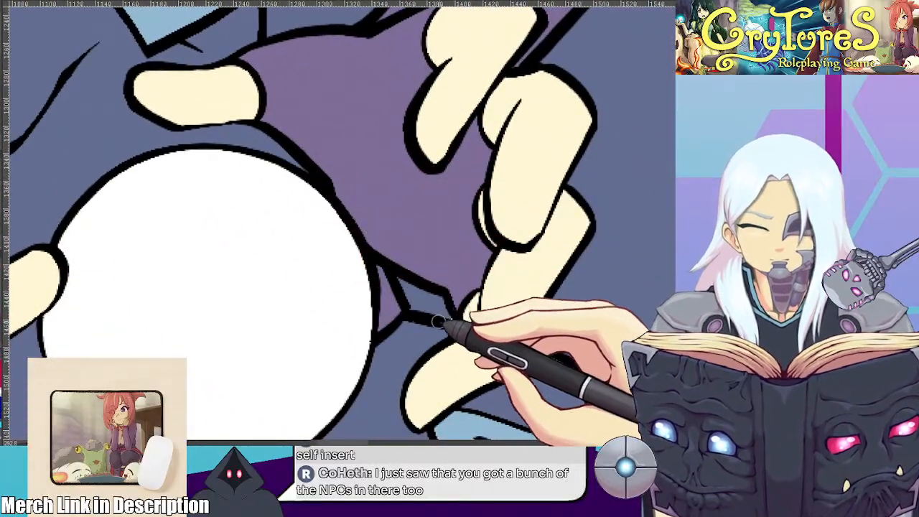
Thicken the outer line of the light blue trim along the tunic's side slit, down to the shorts hem
left_click_drag(431, 309, 288, 82)
mouse_move(581, 213)
left_mouse_down()
mouse_move(529, 154)
mouse_move(447, 112)
left_mouse_up()
left_click_drag(548, 146, 414, 180)
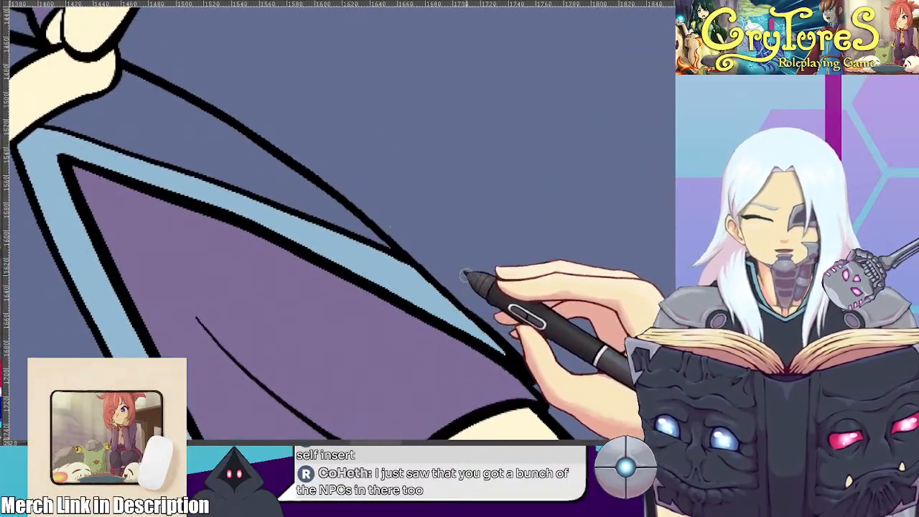
left_click_drag(460, 319, 513, 361)
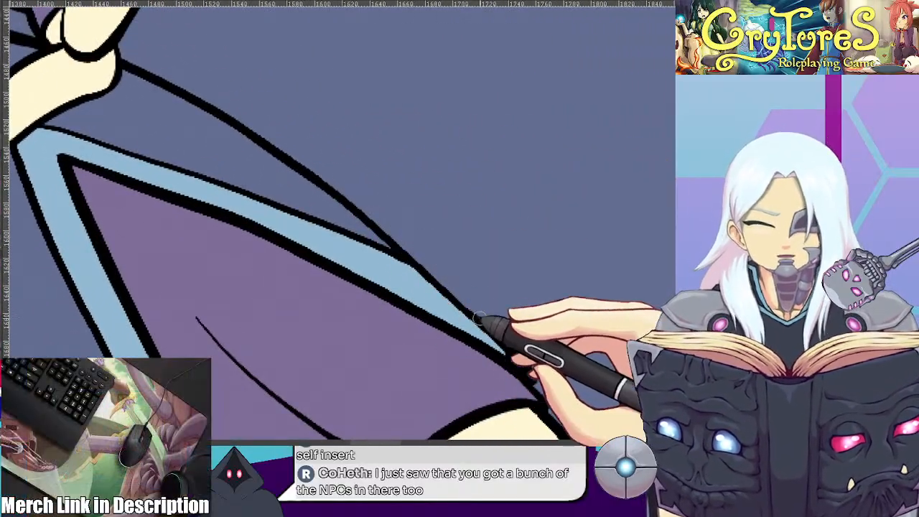
left_click_drag(480, 318, 550, 94)
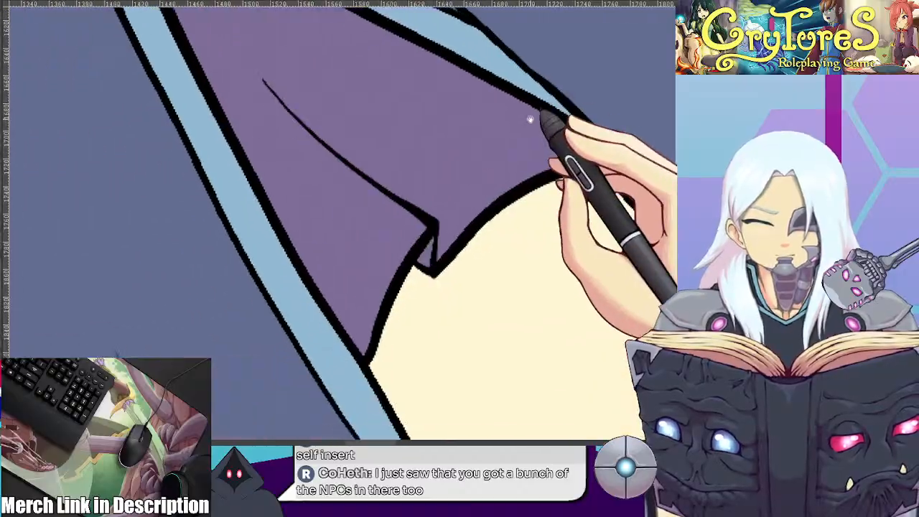
Clean up and thicken the outline where the tunic's front hem trim overlaps the cloak's light blue trim
left_click_drag(478, 288, 503, 137)
left_click_drag(498, 366, 475, 140)
left_click_drag(572, 225, 284, 119)
left_click(382, 246, "alt")
mouse_move(563, 360)
left_mouse_down()
mouse_move(427, 237)
mouse_move(334, 131)
left_mouse_up()
left_click_drag(445, 230, 523, 142)
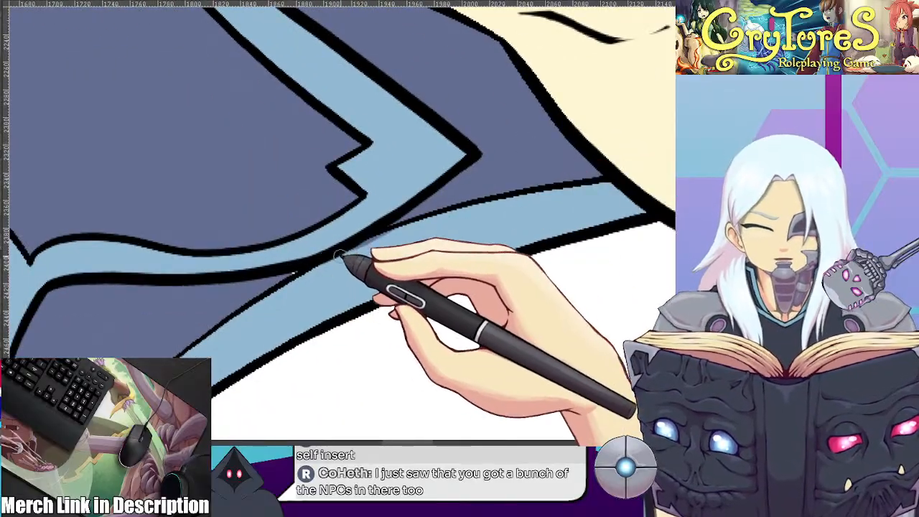
left_click_drag(323, 302, 459, 244)
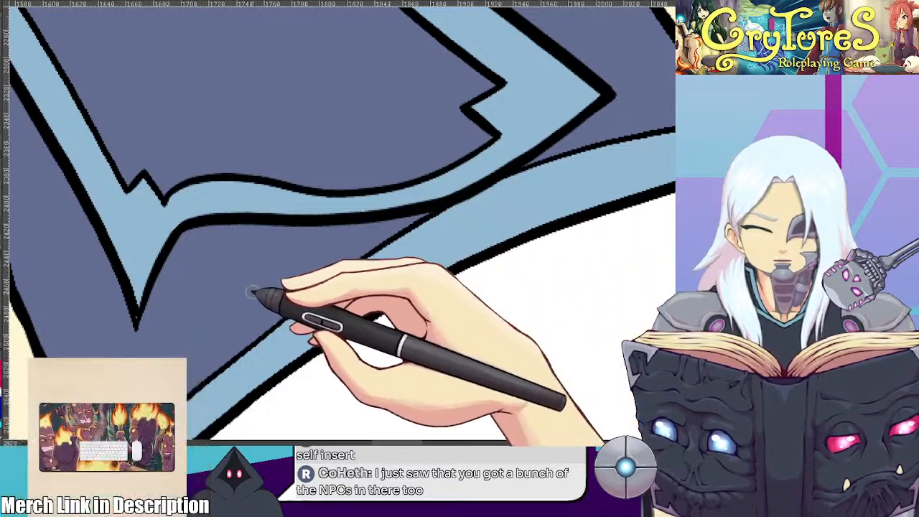
left_click_drag(381, 222, 400, 295)
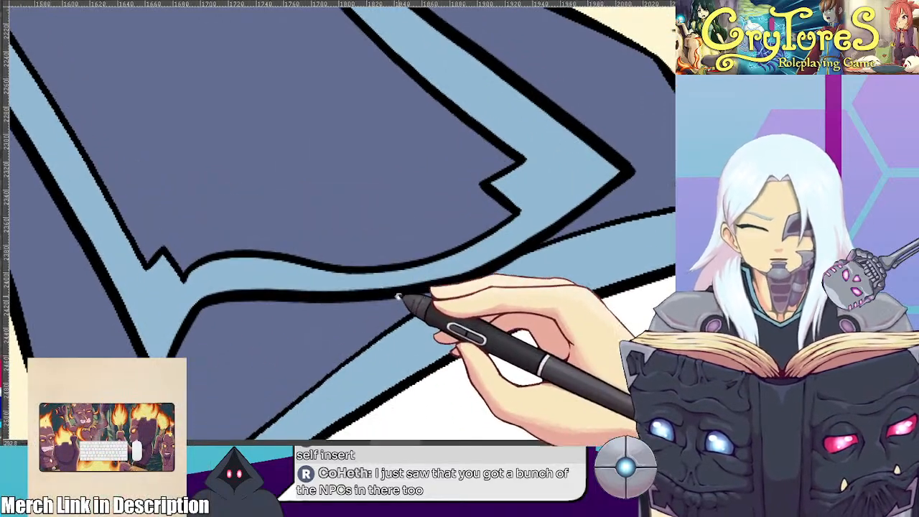
Examine the outlines and flat colours from the tunic's front hem and the bare leg up to the gloved hand on the hip
mouse_move(447, 344)
left_mouse_down()
mouse_move(464, 236)
mouse_move(560, 109)
left_mouse_up()
left_click_drag(340, 286, 509, 108)
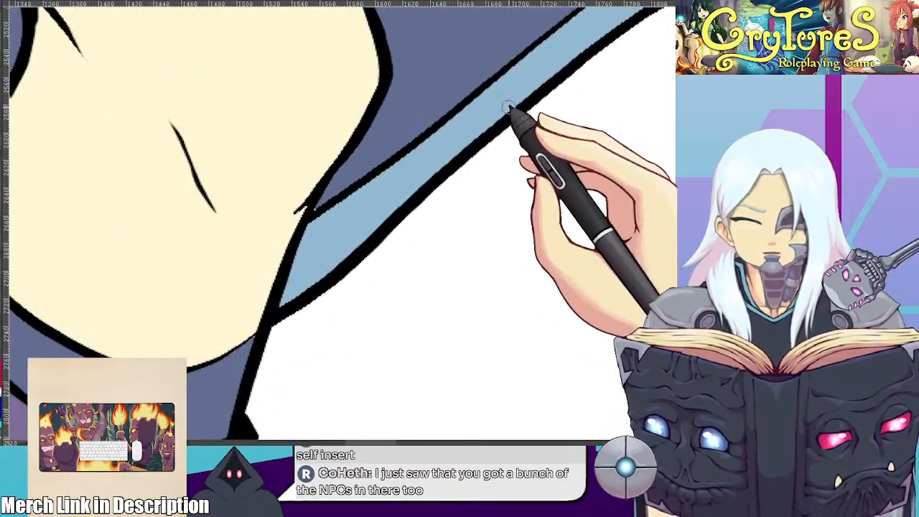
left_click_drag(390, 282, 505, 217)
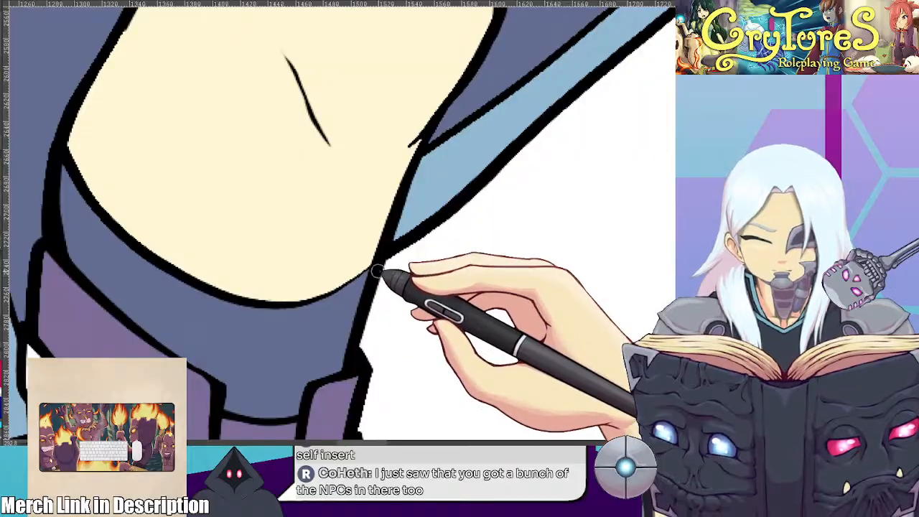
left_click_drag(398, 293, 513, 202)
mouse_move(501, 319)
left_mouse_down()
mouse_move(463, 250)
mouse_move(483, 391)
left_mouse_up()
left_click_drag(449, 305, 474, 503)
left_click_drag(368, 313, 548, 403)
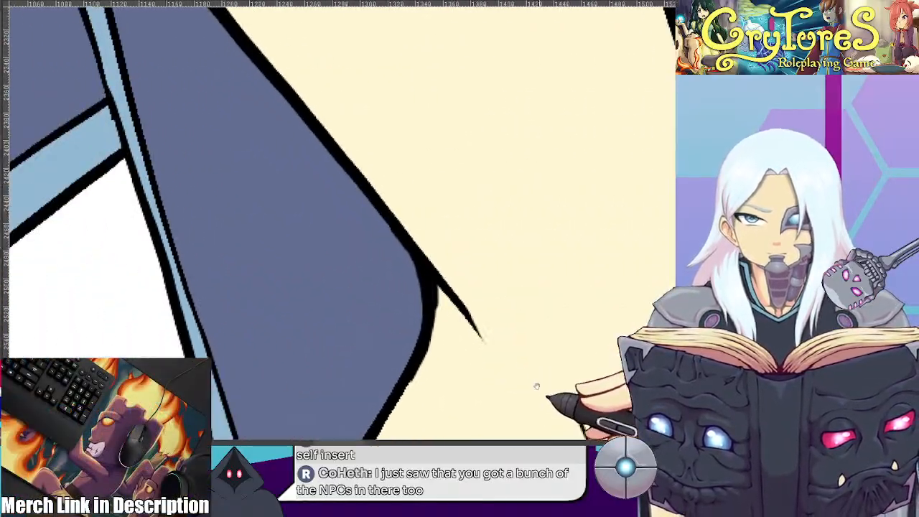
left_click_drag(401, 247, 512, 427)
left_click_drag(382, 173, 460, 446)
left_click_drag(398, 174, 408, 467)
left_click_drag(415, 247, 411, 431)
left_click_drag(422, 233, 417, 434)
mouse_move(431, 271)
left_mouse_down()
mouse_move(456, 254)
mouse_move(540, 369)
left_mouse_up()
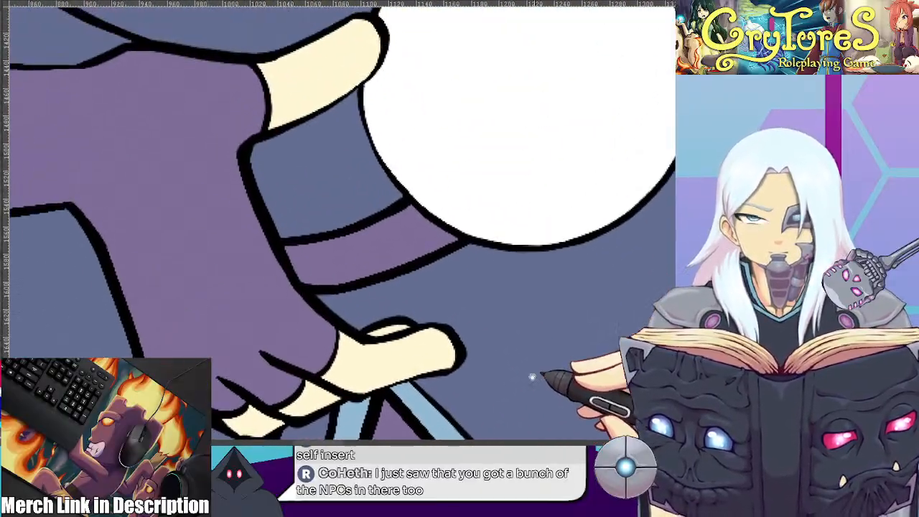
left_click_drag(400, 227, 419, 334)
mouse_move(425, 219)
left_mouse_down()
mouse_move(464, 343)
mouse_move(487, 354)
left_mouse_up()
left_click_drag(452, 340, 544, 263)
left_click_drag(423, 356, 595, 174)
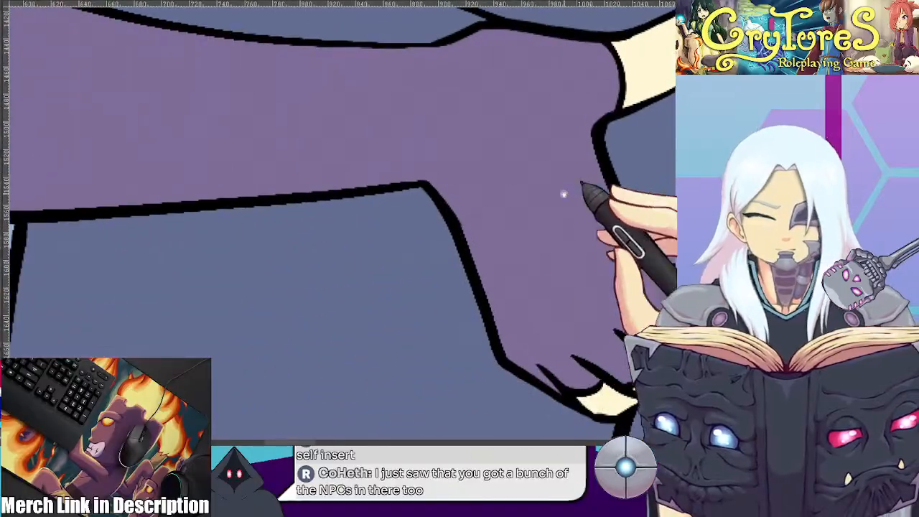
left_click_drag(426, 333, 561, 213)
left_click_drag(483, 320, 499, 107)
Examine the cloak's light blue trim along its outer edge and down to the bottom of the canvas
scroll(472, 216, "down", 5)
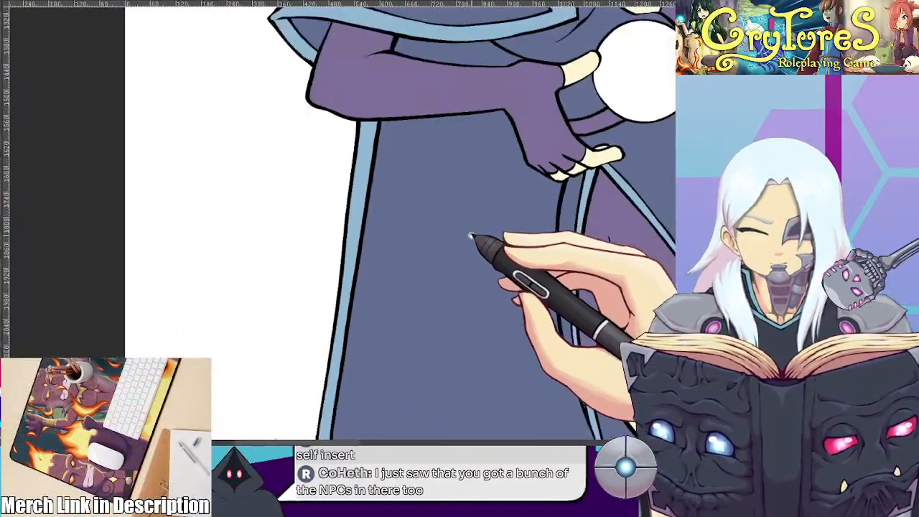
left_click_drag(461, 424, 318, 187)
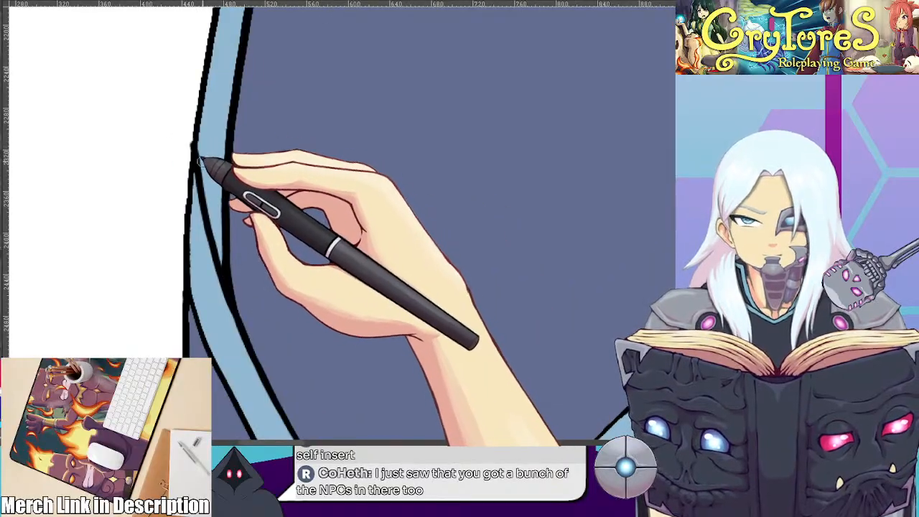
left_click_drag(372, 413, 302, 53)
left_click_drag(419, 232, 296, 44)
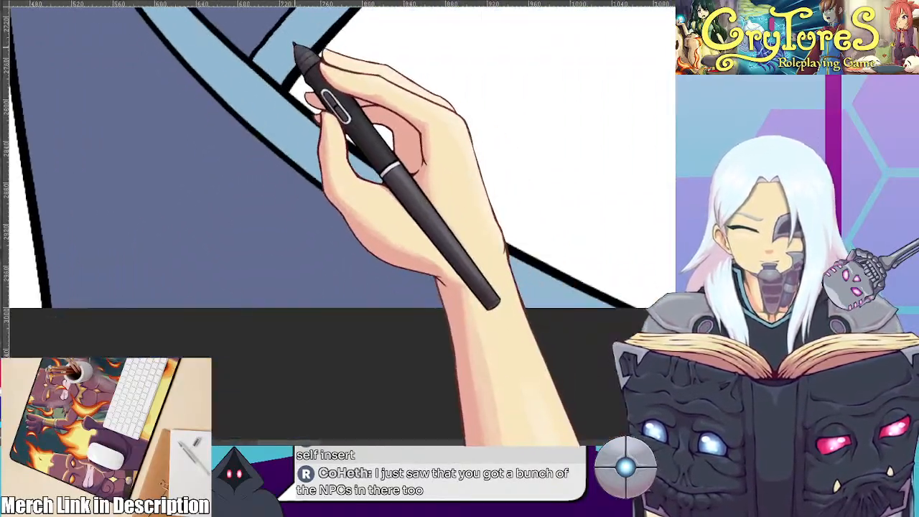
scroll(489, 179, "down", 4)
scroll(488, 178, "up", 1)
left_click_drag(610, 140, 298, 314)
mouse_move(463, 282)
left_mouse_down()
mouse_move(365, 242)
mouse_move(273, 274)
left_mouse_up()
scroll(393, 180, "down", 2)
mouse_move(394, 180)
left_mouse_down()
mouse_move(298, 283)
mouse_move(288, 329)
left_mouse_up()
scroll(311, 267, "down", 2)
scroll(303, 297, "up", 1)
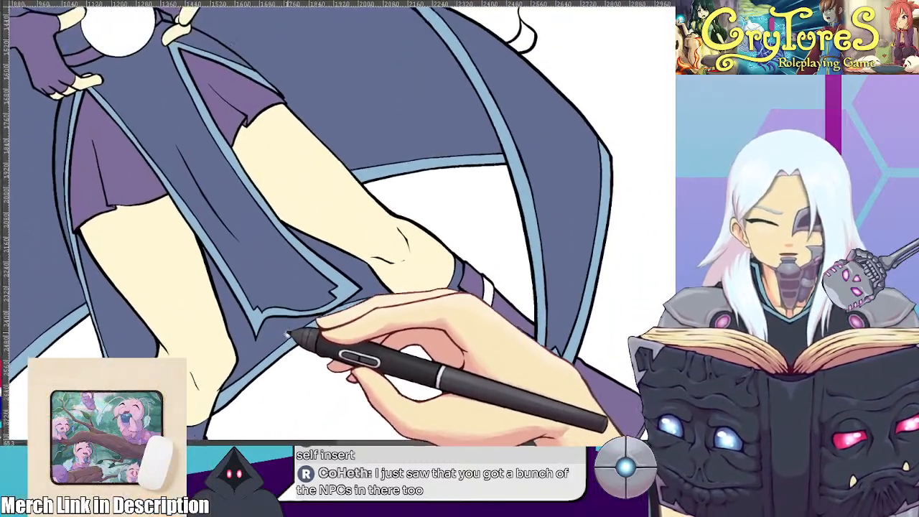
Inspect the trim and outlines on the side of the cloak nearest the moth creature, down to its pointed tip
mouse_move(326, 215)
left_mouse_down()
mouse_move(339, 329)
mouse_move(357, 279)
mouse_move(396, 308)
left_mouse_up()
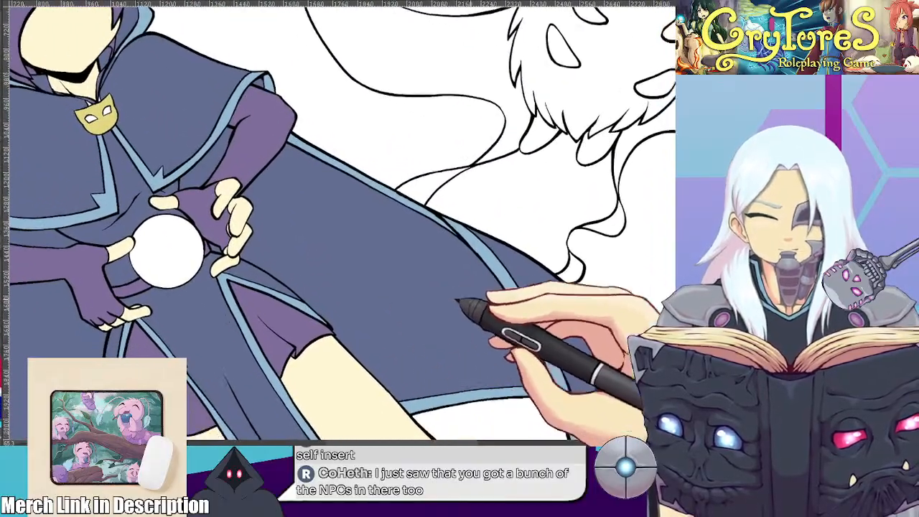
scroll(507, 267, "up", 3)
scroll(505, 268, "up", 3)
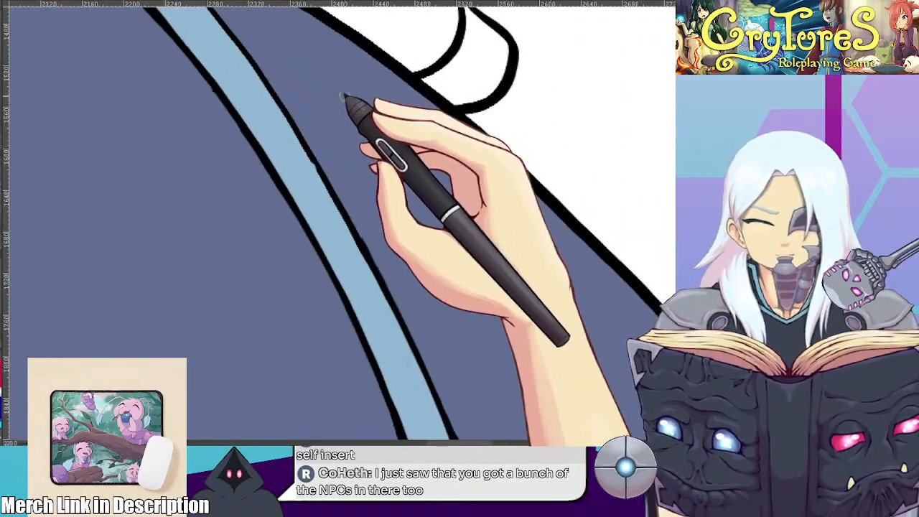
scroll(345, 94, "down", 5)
left_click_drag(437, 360, 459, 192)
left_click_drag(453, 294, 463, 225)
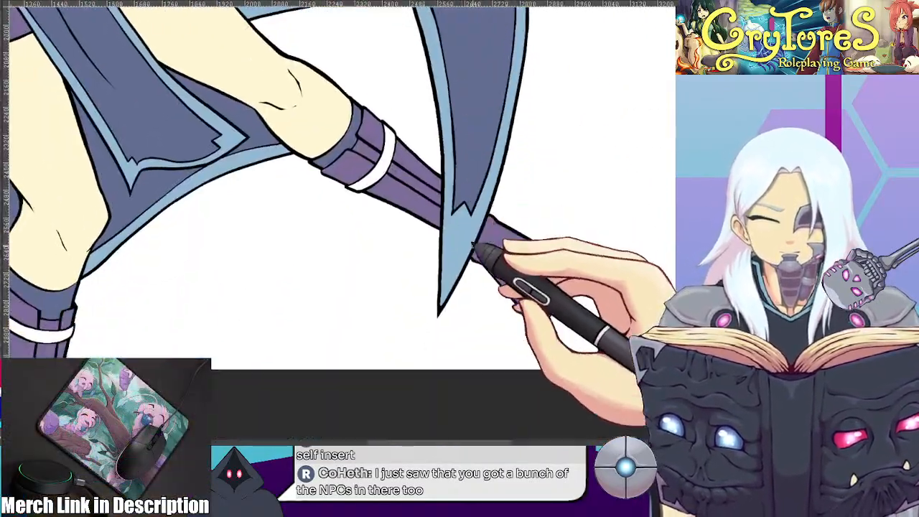
Touch up the purple colour and outline at the end of the outstretched boot
scroll(463, 227, "up", 3)
left_click_drag(518, 277, 470, 249)
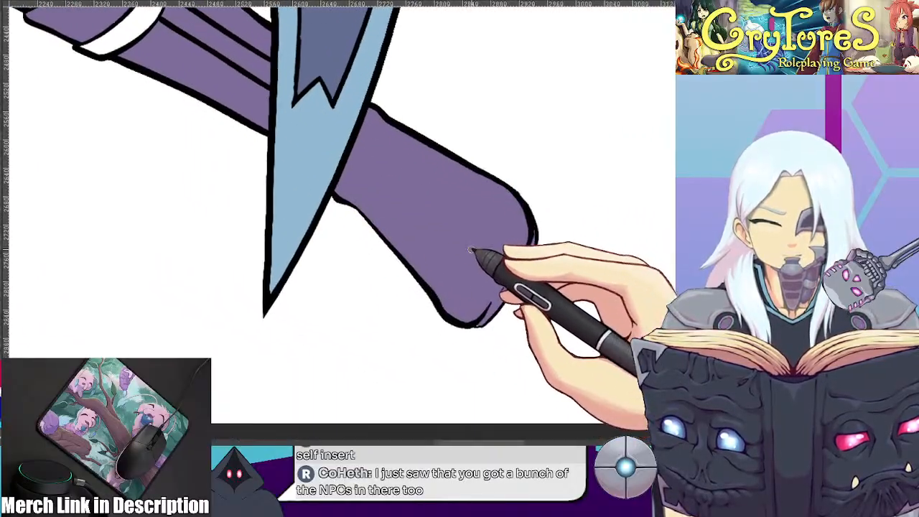
scroll(559, 262, "up", 3)
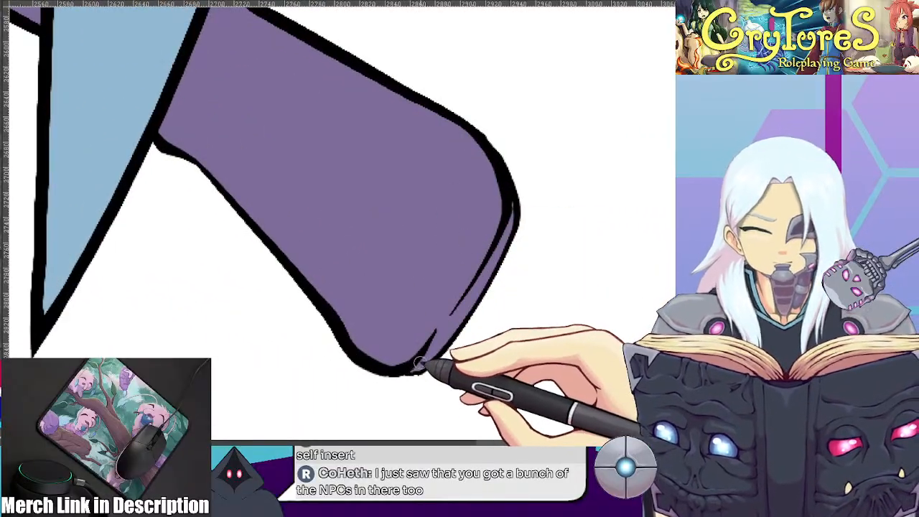
scroll(464, 248, "down", 4)
left_click_drag(316, 260, 655, 201)
left_click_drag(309, 215, 568, 214)
left_click_drag(334, 228, 534, 230)
scroll(429, 214, "up", 2)
scroll(424, 200, "down", 6)
left_click_drag(424, 199, 365, 301)
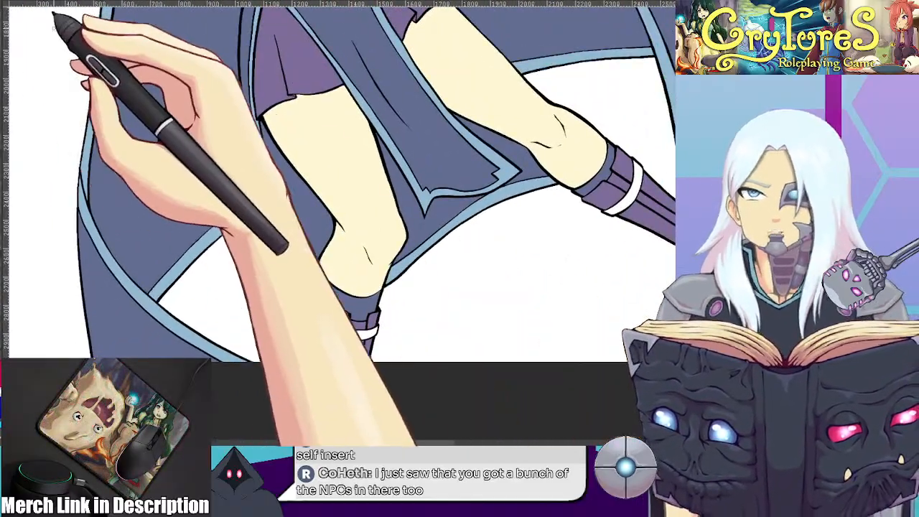
Check the coloured reference sheet and fill the white band around the boot below the knee with the cloak's dark blue
left_click(63, 1)
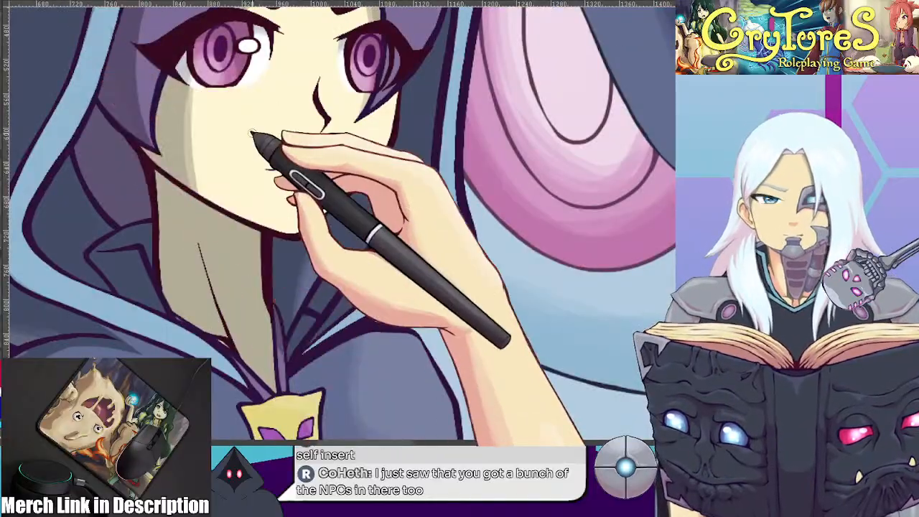
scroll(419, 242, "down", 3)
left_click_drag(312, 379, 306, 245)
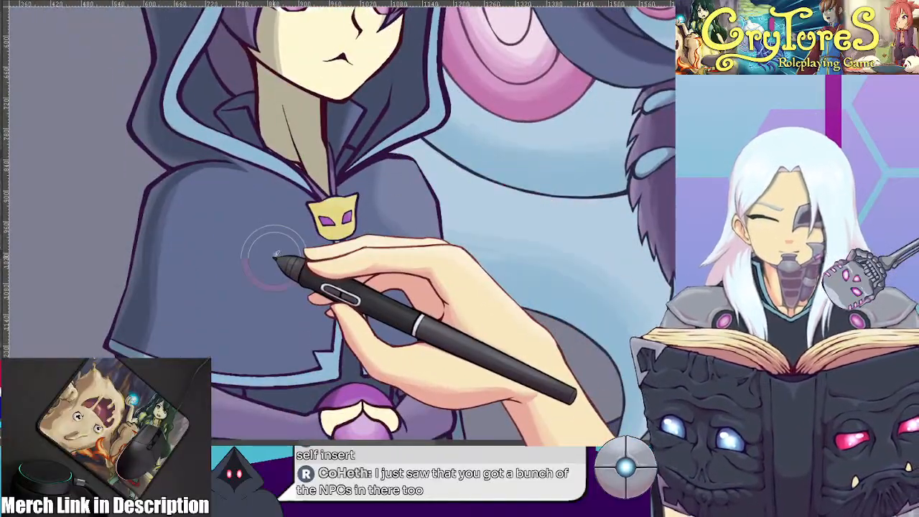
left_click(51, 1)
scroll(379, 334, "up", 2)
scroll(380, 334, "up", 2)
mouse_move(609, 166)
left_mouse_down()
mouse_move(400, 187)
mouse_move(368, 227)
left_mouse_up()
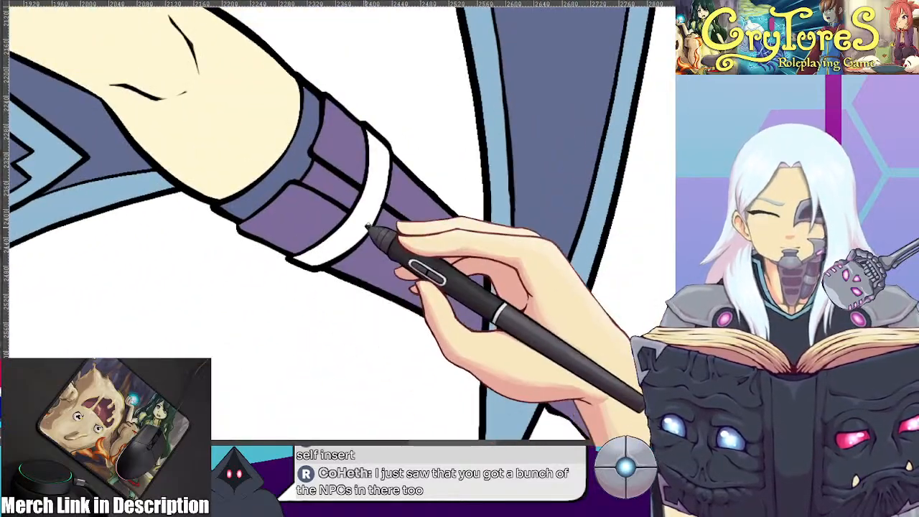
scroll(351, 210, "up", 3)
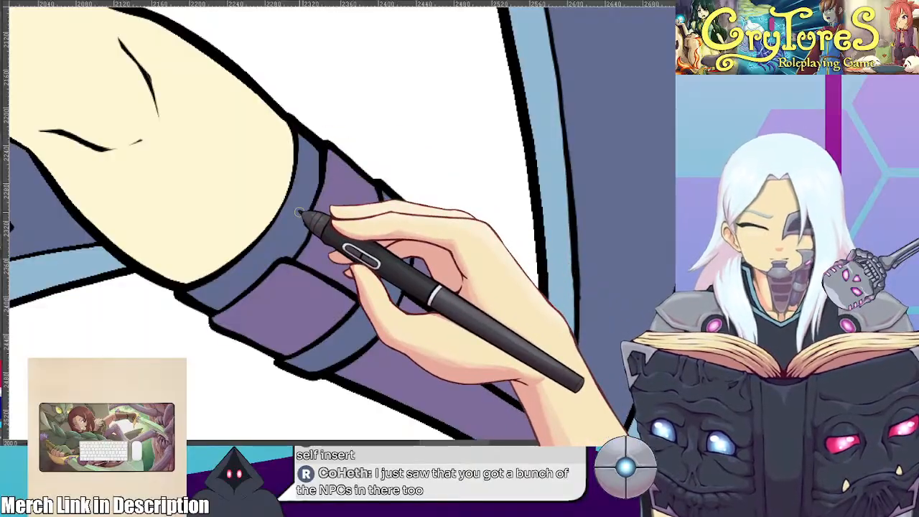
Examine the fills and outlines of the legs, the tunic's side trim and the hands around the white orb
scroll(300, 213, "down", 3)
mouse_move(304, 216)
left_mouse_down()
mouse_move(380, 133)
mouse_move(583, 263)
left_mouse_up()
left_click_drag(273, 196, 280, 226)
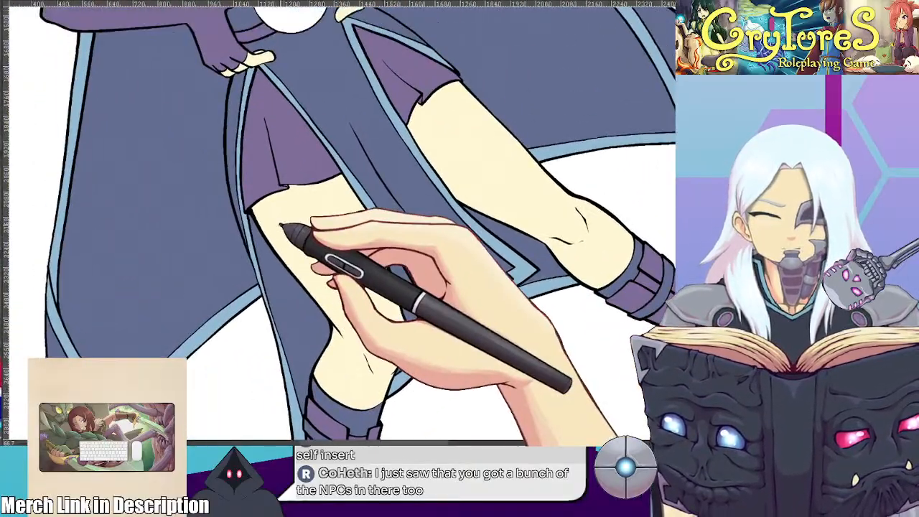
scroll(369, 216, "up", 3)
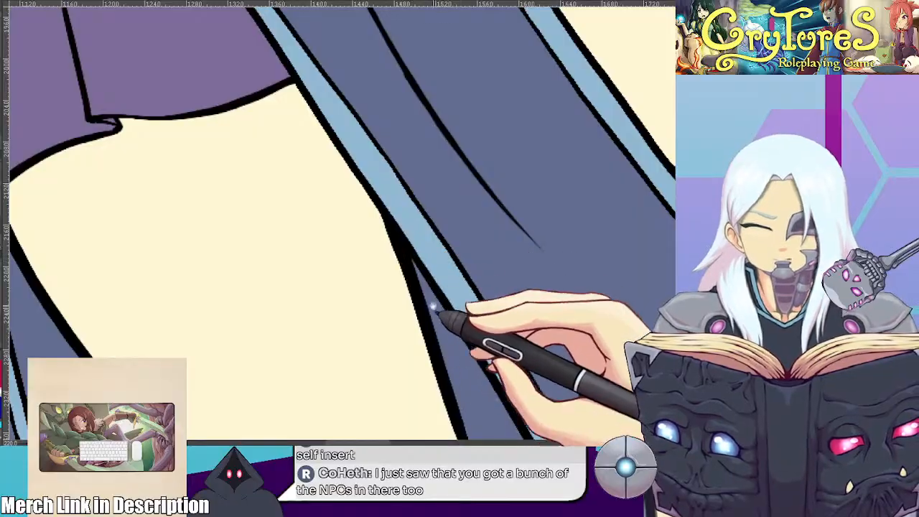
left_click_drag(424, 224, 560, 304)
left_click_drag(531, 179, 558, 331)
left_click_drag(542, 151, 558, 308)
left_click_drag(512, 176, 553, 316)
mouse_move(564, 262)
left_mouse_down()
mouse_move(513, 366)
mouse_move(507, 357)
mouse_move(556, 306)
mouse_move(582, 364)
left_mouse_up()
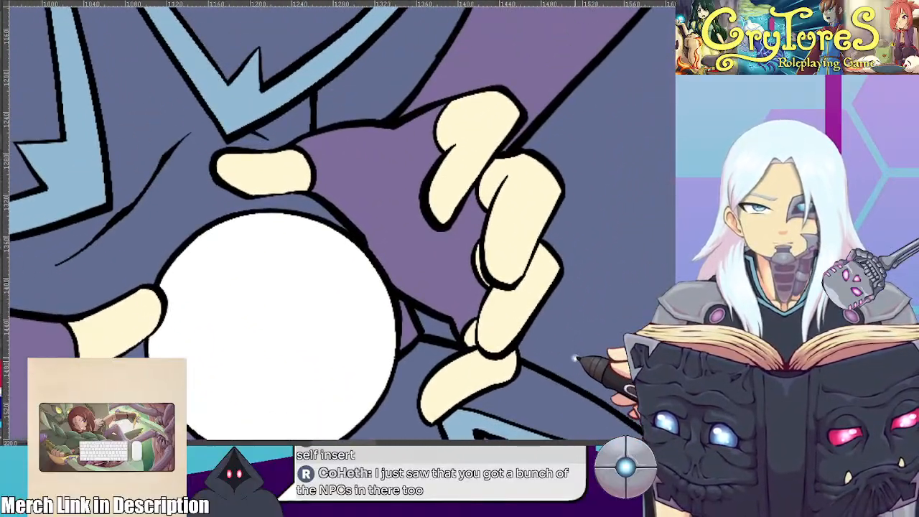
Colour the narrow collar strip between the neck and the mask brooch purple
scroll(524, 288, "down", 2)
left_click_drag(393, 115, 423, 237)
scroll(374, 189, "up", 1)
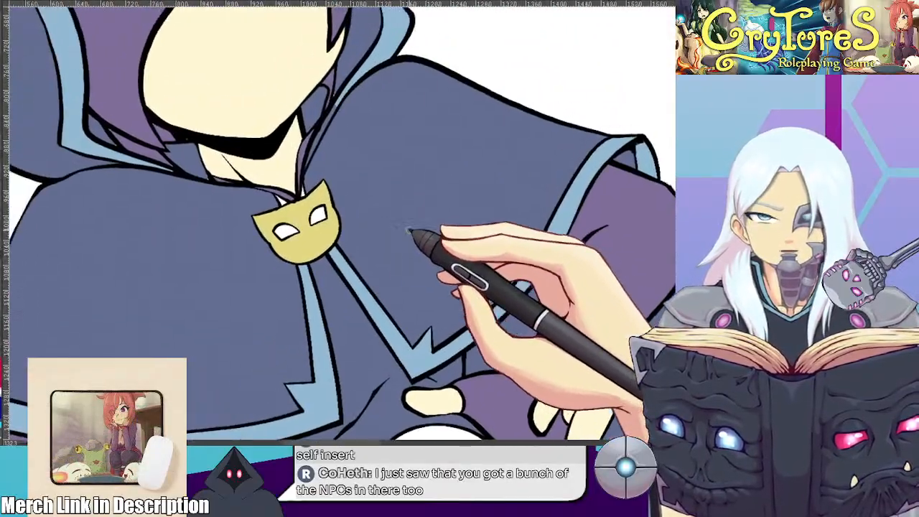
left_click_drag(349, 204, 464, 226)
scroll(464, 226, "up", 2)
left_click_drag(426, 190, 424, 181)
scroll(435, 213, "up", 2)
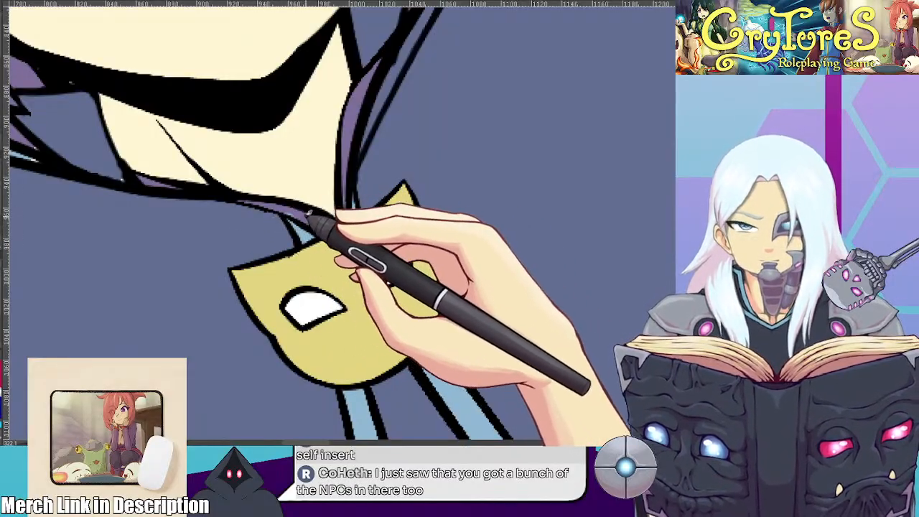
left_click_drag(287, 210, 316, 214)
left_click_drag(428, 165, 537, 235)
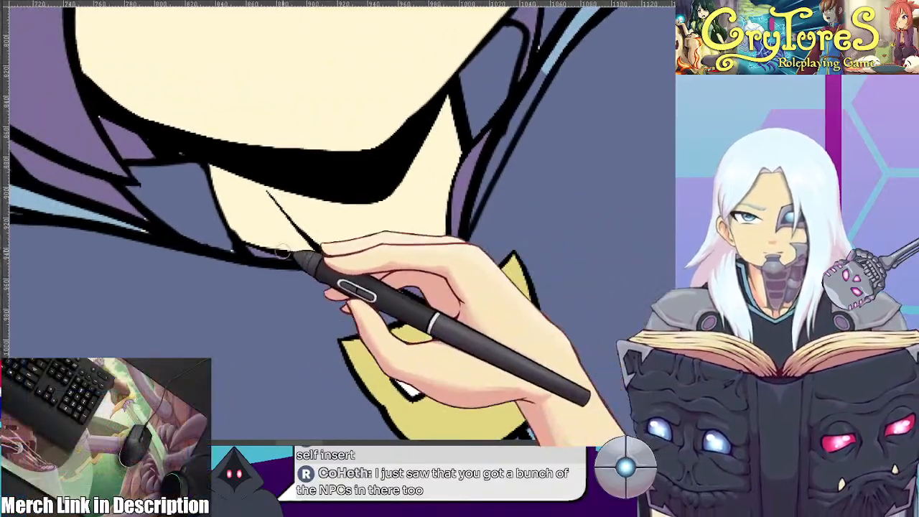
Fill the small leftover gaps in the hood, collar and light blue trim on both sides of the neck
left_click_drag(233, 249, 383, 373)
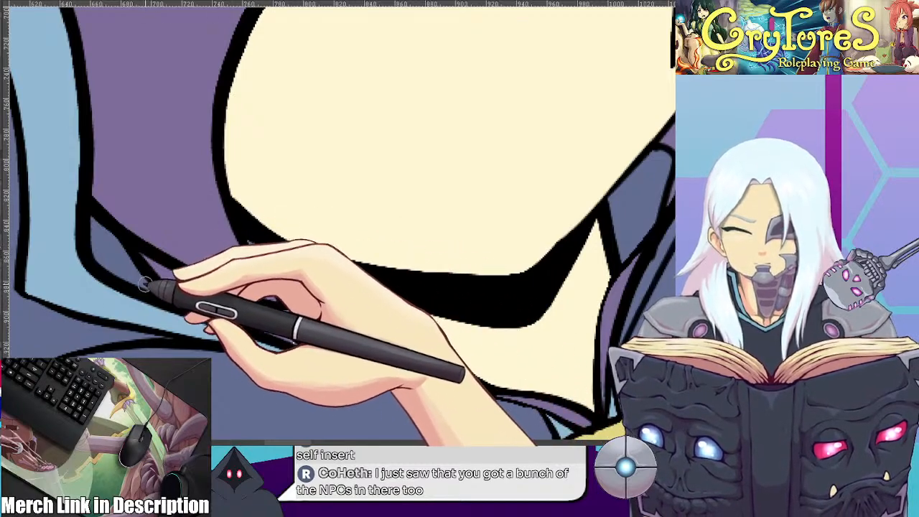
left_click_drag(590, 143, 298, 207)
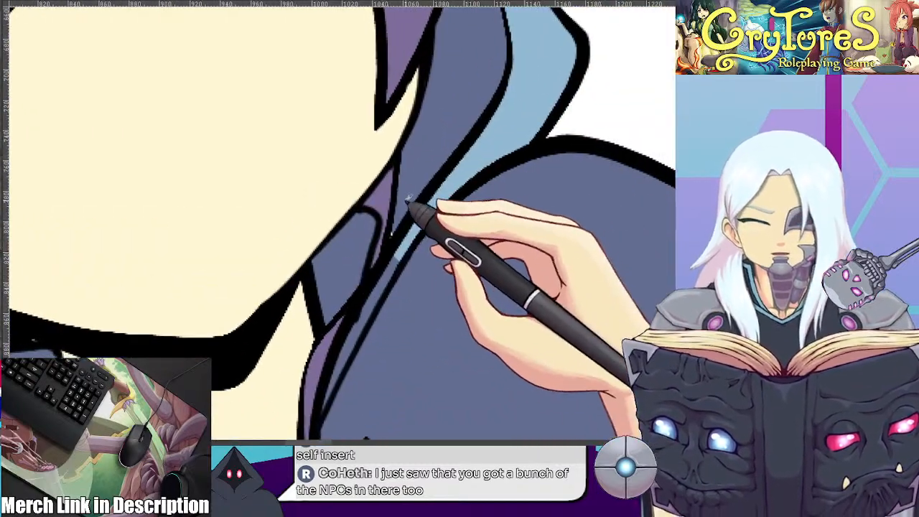
left_click_drag(480, 232, 431, 117)
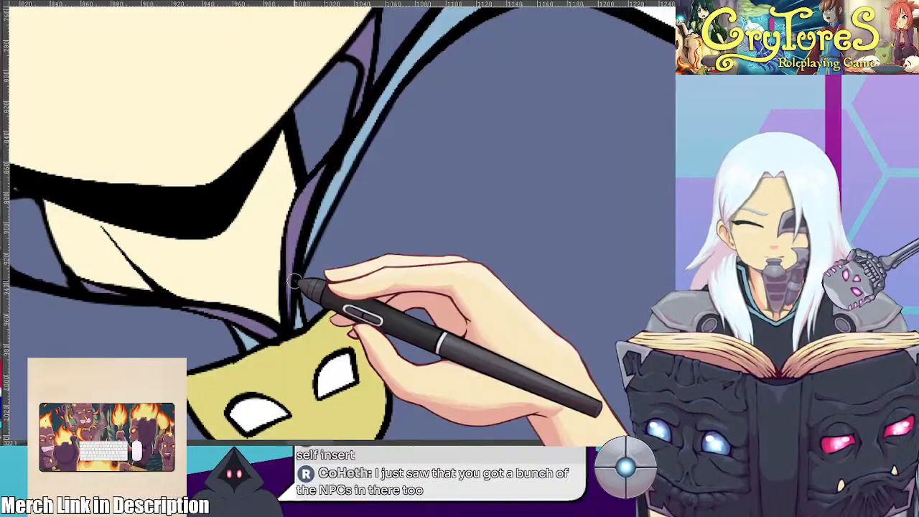
Examine the hood's outline and tip and the whole coloured figure for remaining gaps
scroll(294, 281, "down", 4)
left_click_drag(257, 140, 417, 319)
left_click_drag(411, 225, 566, 402)
scroll(252, 140, "up", 3)
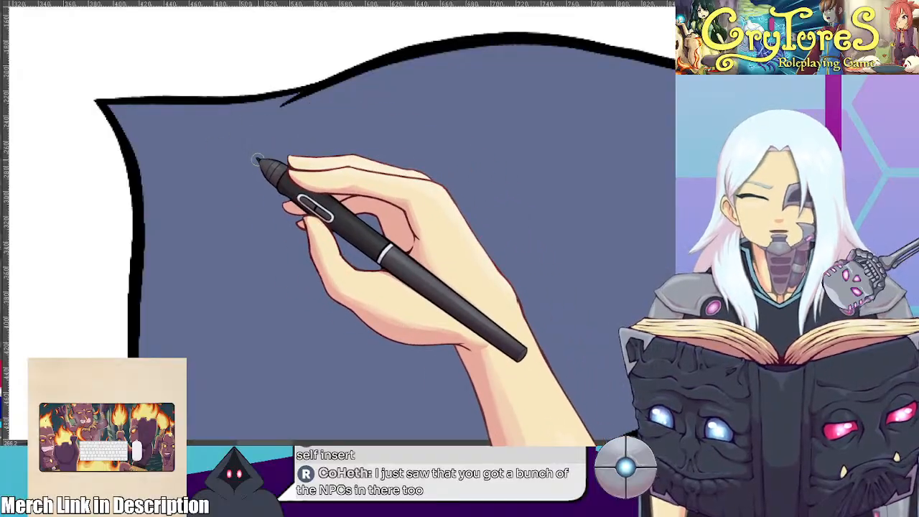
scroll(329, 220, "down", 10)
left_click_drag(418, 294, 365, 181)
scroll(367, 200, "down", 2)
left_click_drag(441, 303, 287, 162)
scroll(365, 200, "down", 1)
scroll(312, 164, "up", 2)
scroll(307, 291, "up", 2)
left_click_drag(306, 293, 304, 271)
scroll(301, 263, "up", 2)
scroll(298, 240, "down", 1)
left_click_drag(300, 209, 304, 240)
scroll(304, 237, "up", 1)
left_click_drag(301, 193, 323, 243)
scroll(308, 217, "down", 1)
scroll(322, 243, "down", 2)
scroll(321, 243, "up", 1)
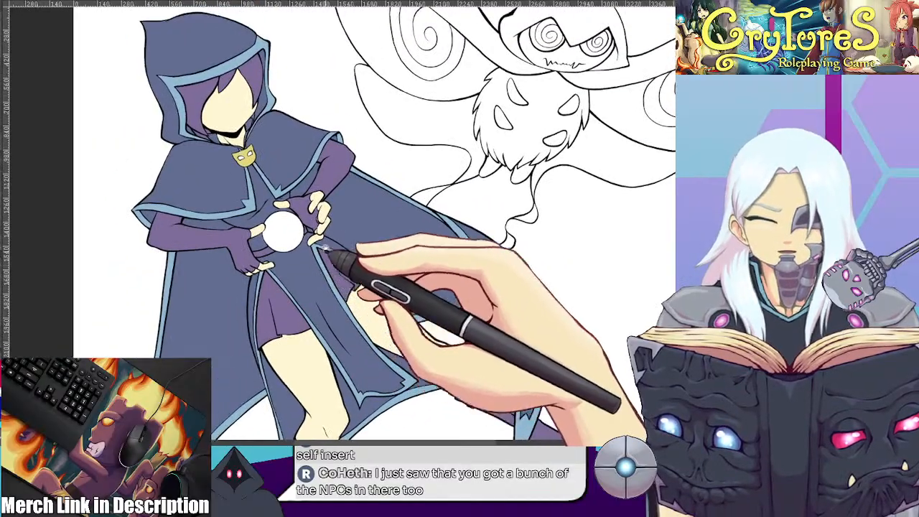
Fill both eyes of the yellow mask brooch with the purple sampled from the brooch on the reference sheet
scroll(246, 206, "up", 3)
left_click_drag(246, 204, 298, 246)
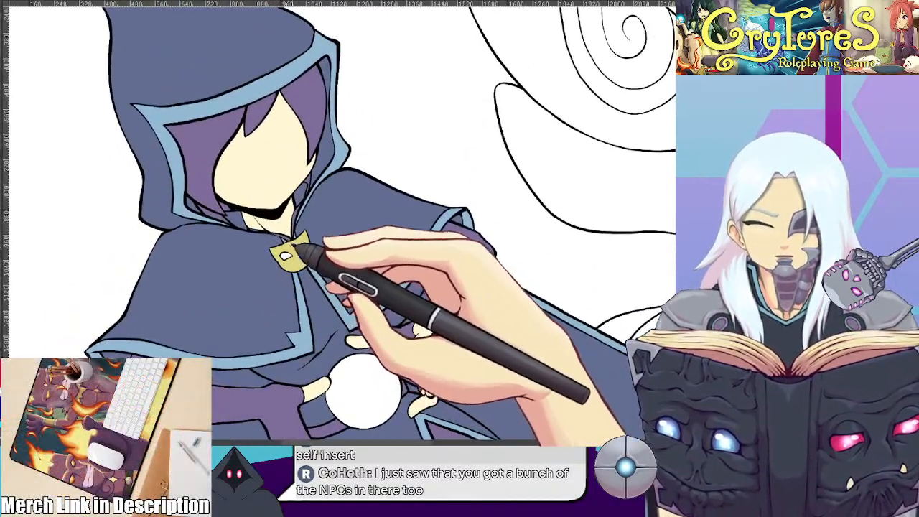
scroll(293, 246, "up", 4)
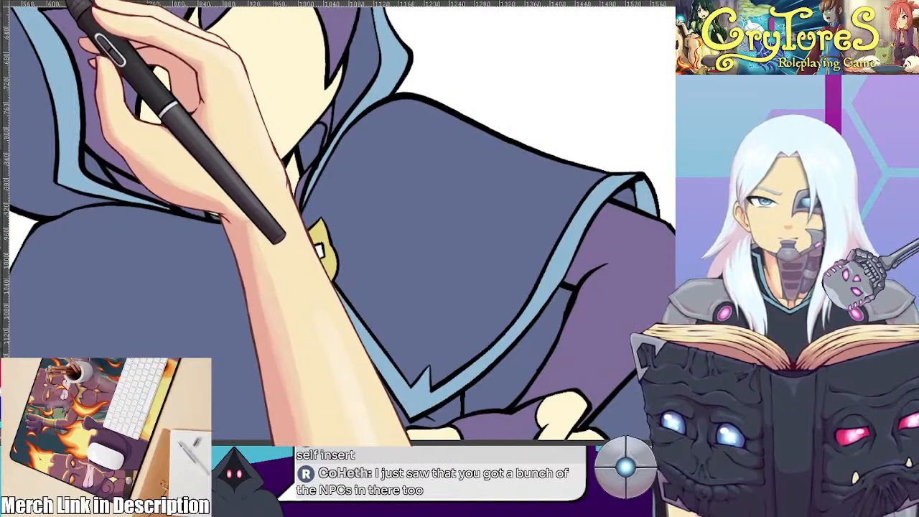
left_click(63, 1)
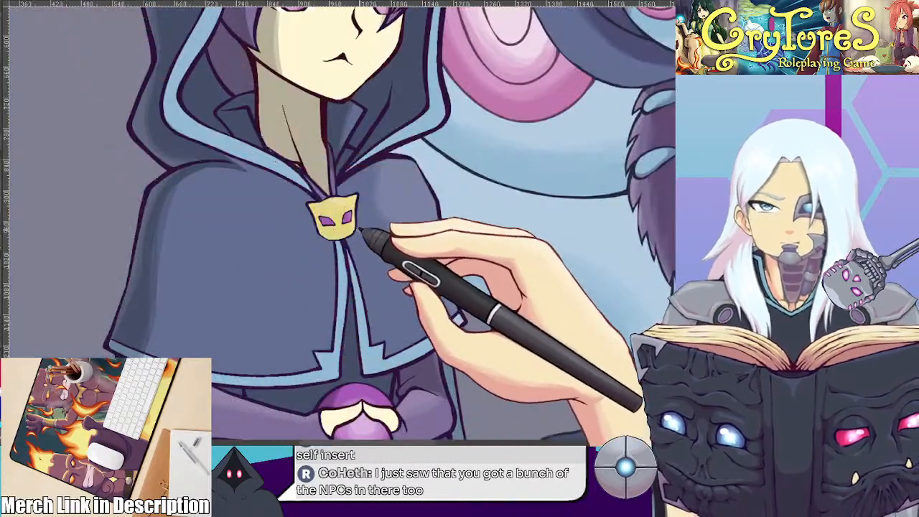
scroll(358, 226, "up", 2)
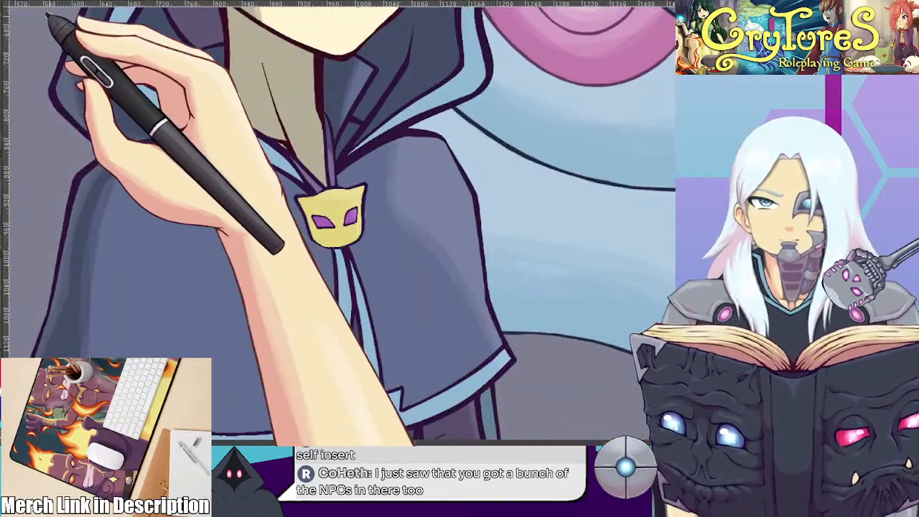
left_click(68, 1)
scroll(281, 260, "up", 2)
left_click(277, 264)
scroll(299, 254, "up", 1)
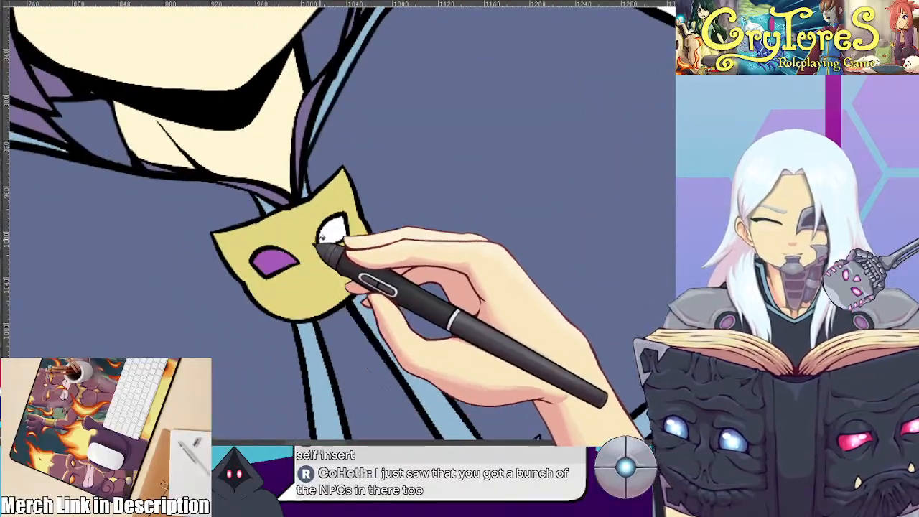
scroll(336, 240, "down", 5)
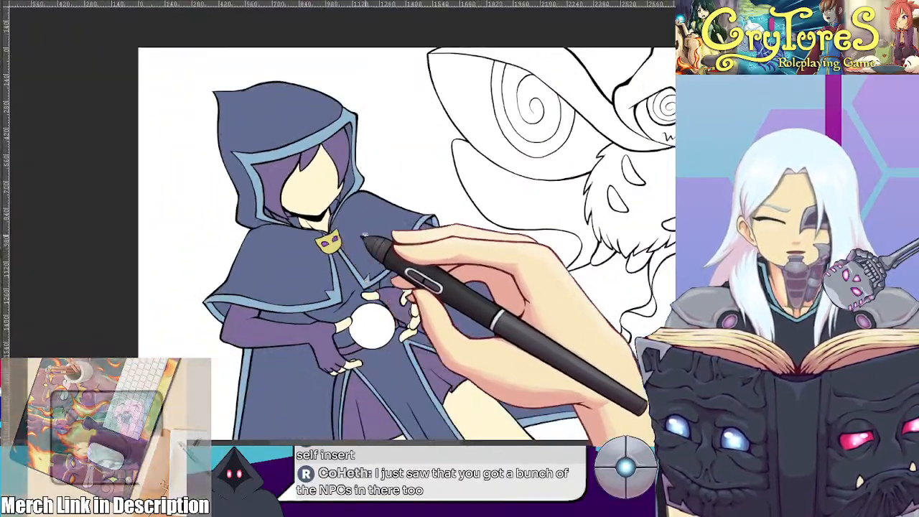
scroll(332, 214, "down", 3)
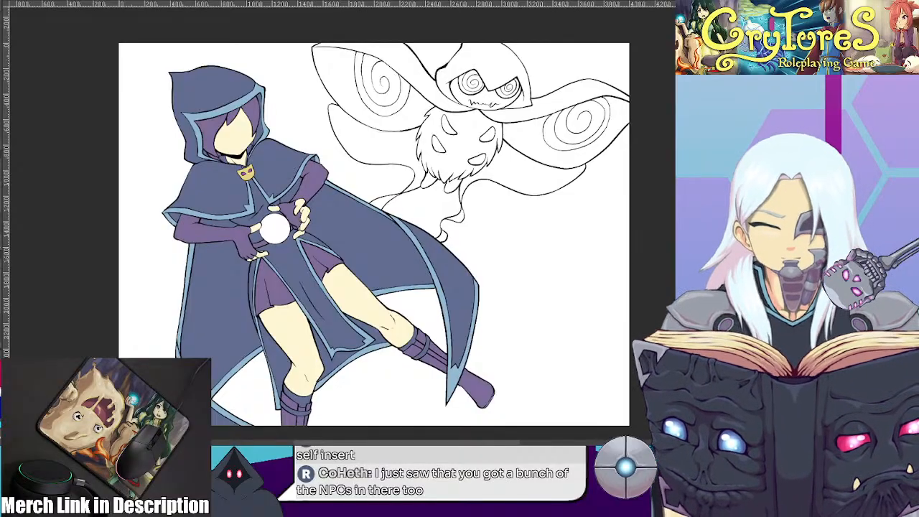
Fill the white orb between the hands with the purple sampled from the brooch's eye on the reference sheet
scroll(391, 200, "up", 3)
scroll(357, 206, "up", 5)
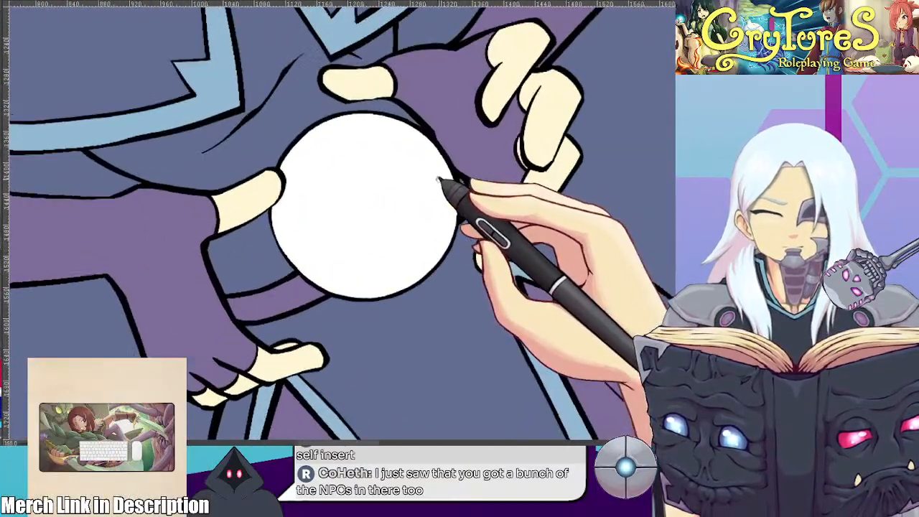
scroll(440, 180, "up", 2)
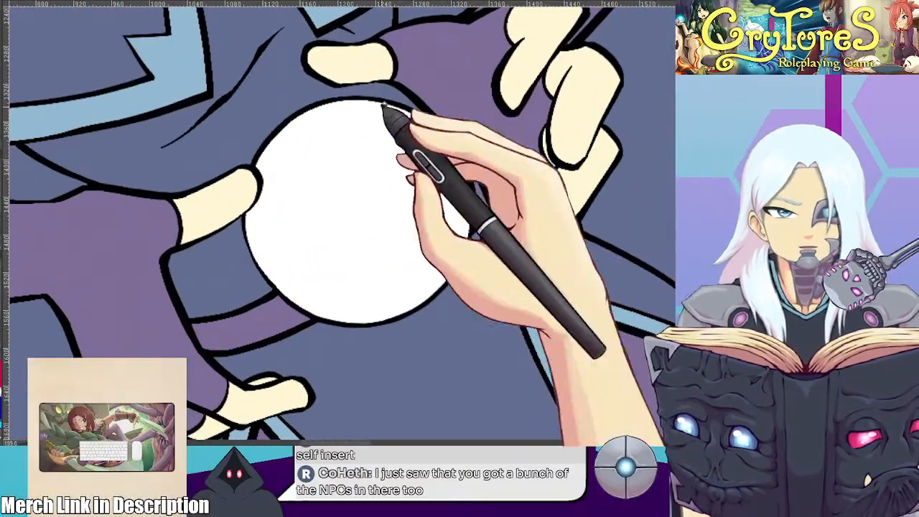
left_click(121, 12)
scroll(338, 231, "down", 2)
scroll(339, 234, "down", 3)
scroll(341, 133, "up", 3)
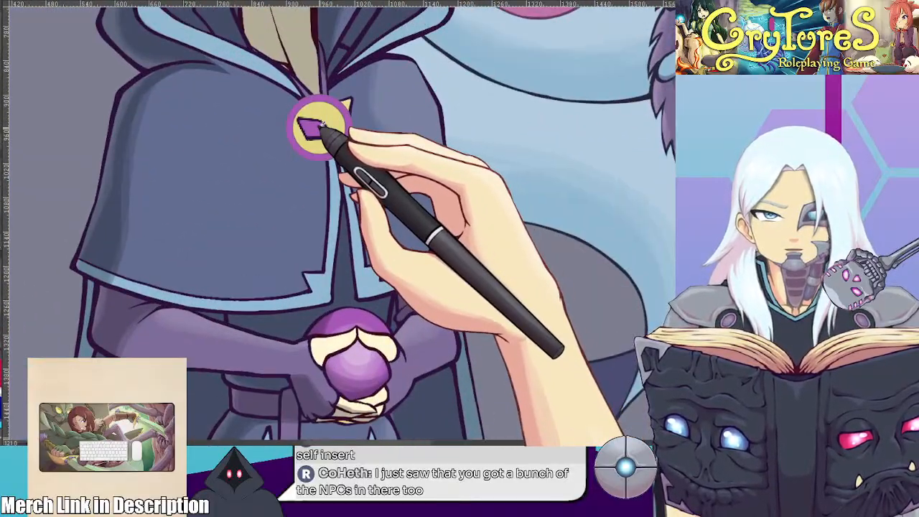
left_click(39, 4)
left_click(350, 240)
scroll(337, 245, "down", 5)
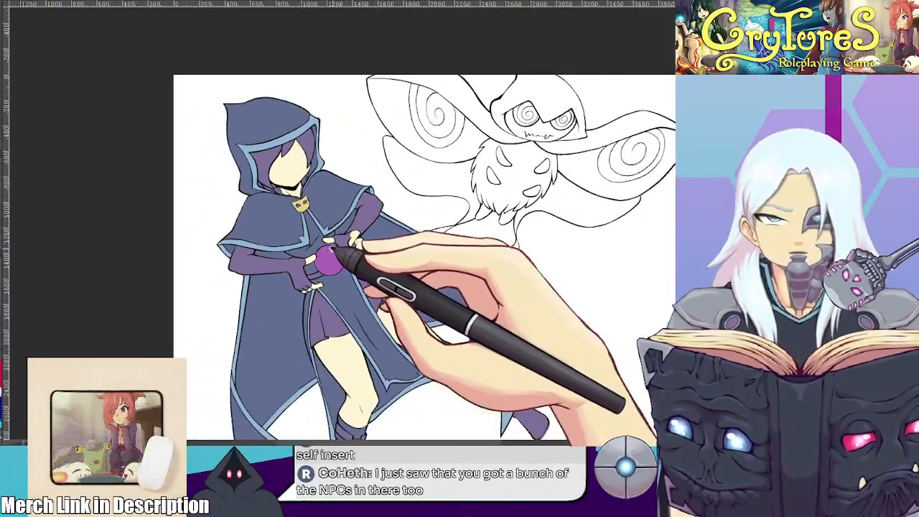
mouse_move(334, 248)
left_mouse_down()
mouse_move(253, 224)
mouse_move(219, 186)
mouse_move(270, 250)
mouse_move(271, 267)
left_mouse_up()
scroll(254, 224, "up", 2)
scroll(258, 229, "down", 3)
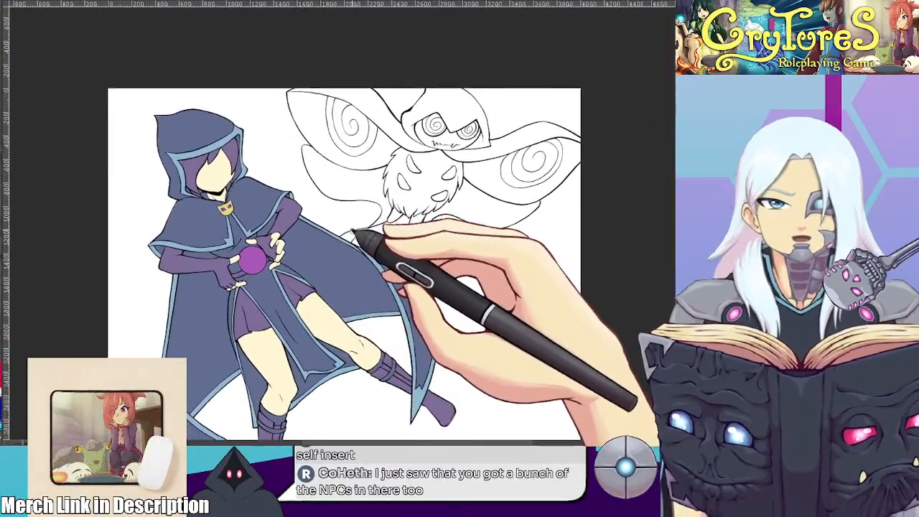
Examine the moth creature's hood, fur, eye and wing colours on the reference sheet
scroll(396, 204, "up", 2)
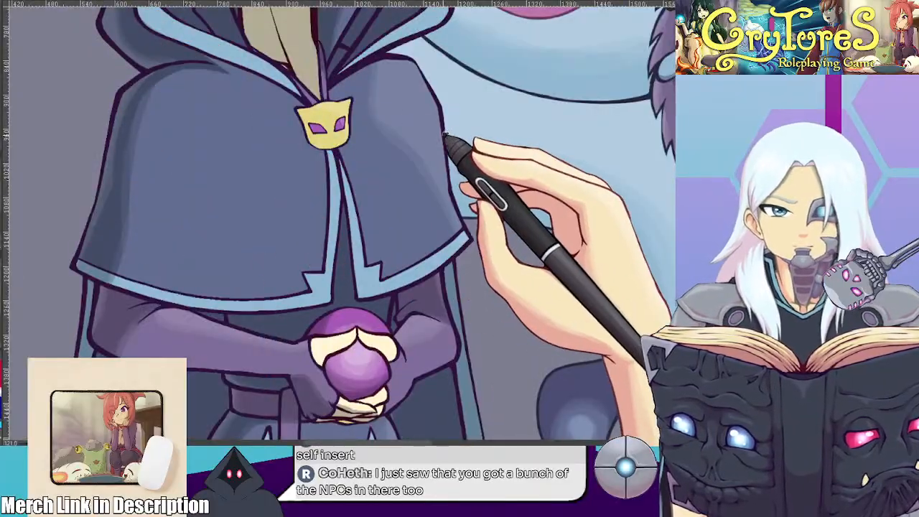
left_click_drag(421, 165, 184, 216)
scroll(421, 266, "down", 2)
scroll(415, 236, "up", 2)
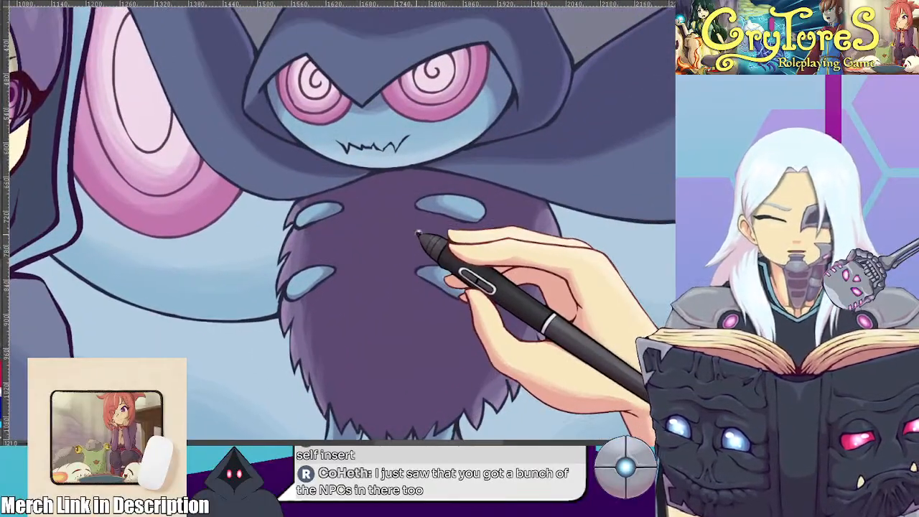
scroll(415, 235, "down", 2)
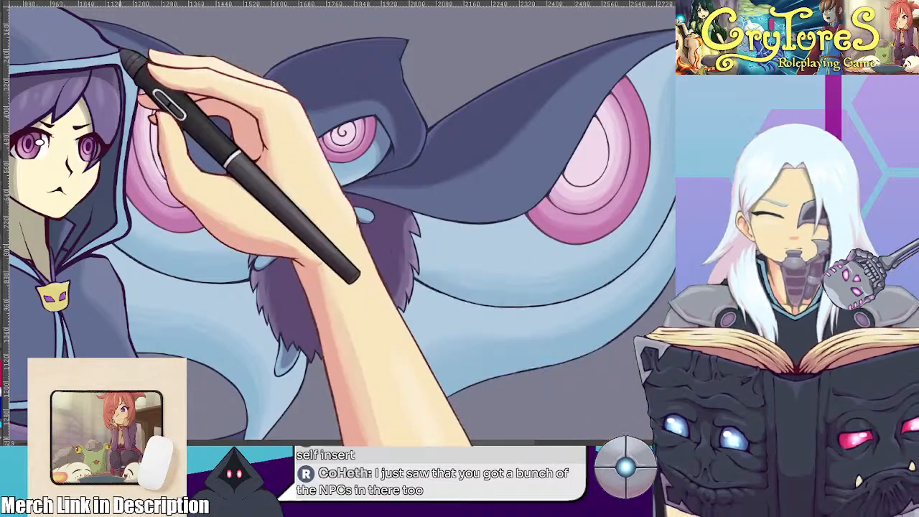
scroll(90, 7, "down", 2)
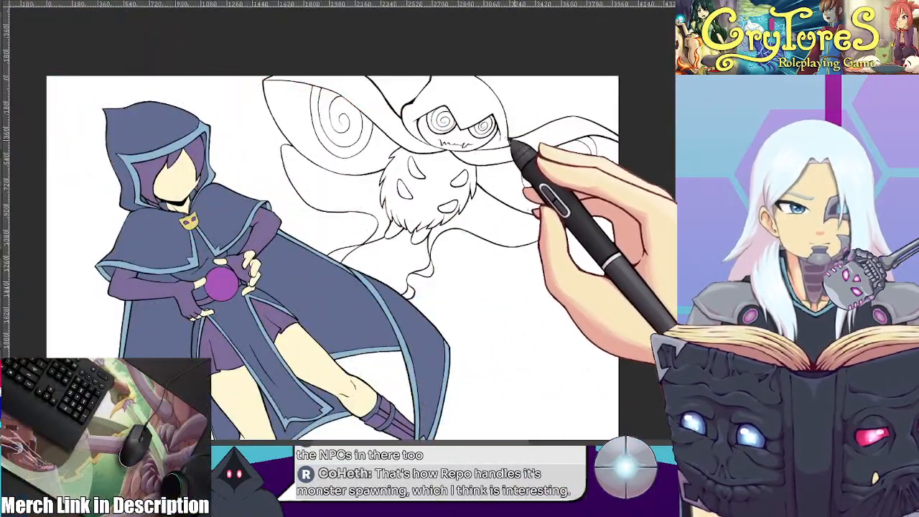
Thicken the outer ring of the spiral pattern on the creature's right-hand wing
scroll(421, 215, "up", 2)
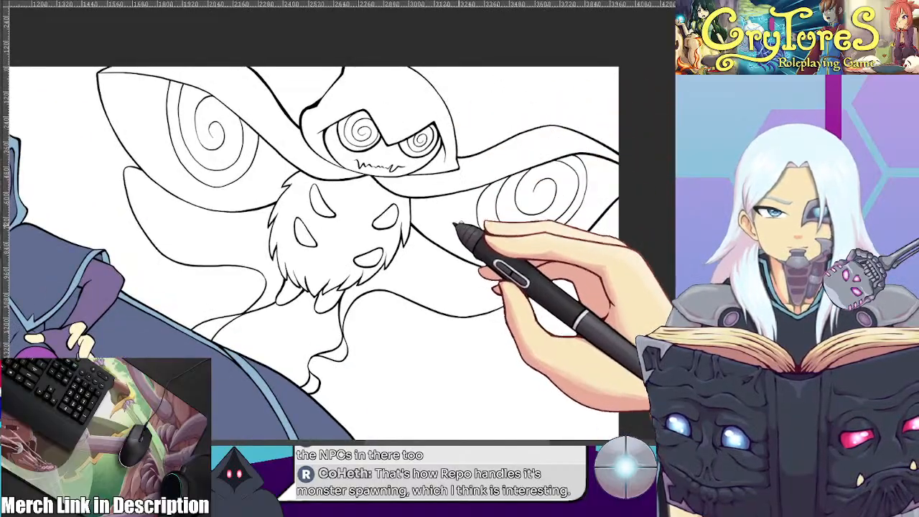
scroll(450, 223, "up", 4)
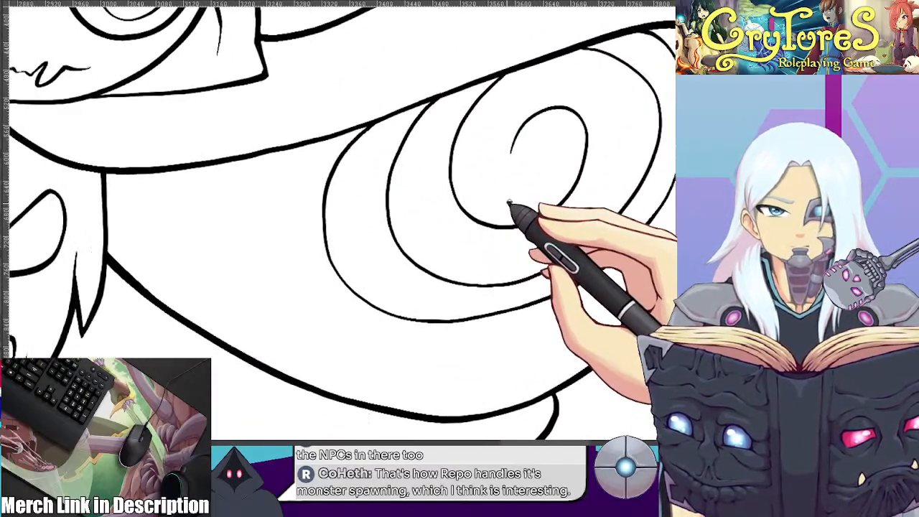
scroll(509, 204, "up", 1)
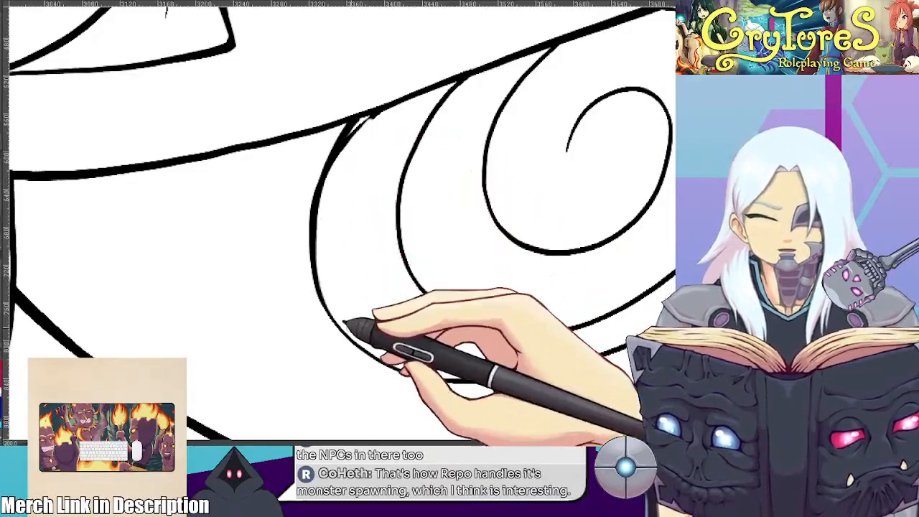
key("minus")
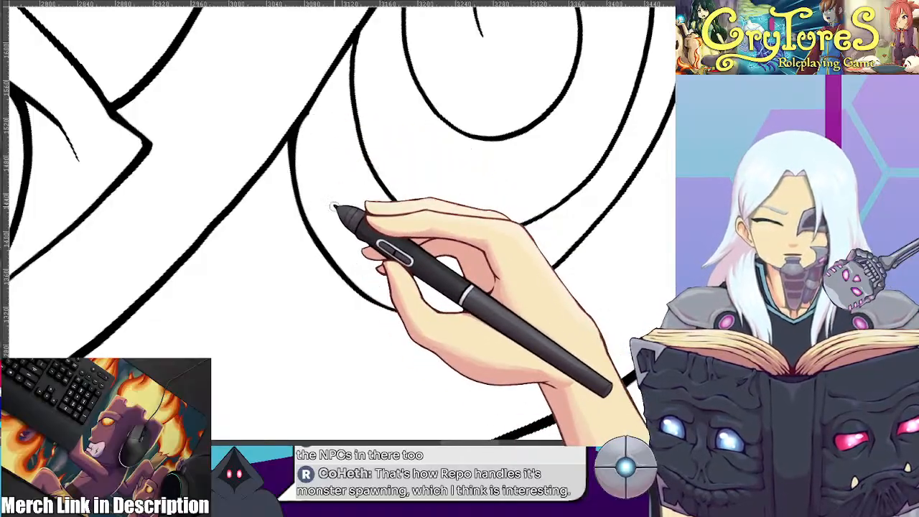
scroll(334, 207, "down", 5)
mouse_move(405, 193)
left_mouse_down()
mouse_move(273, 132)
mouse_move(290, 276)
left_mouse_up()
scroll(292, 277, "up", 6)
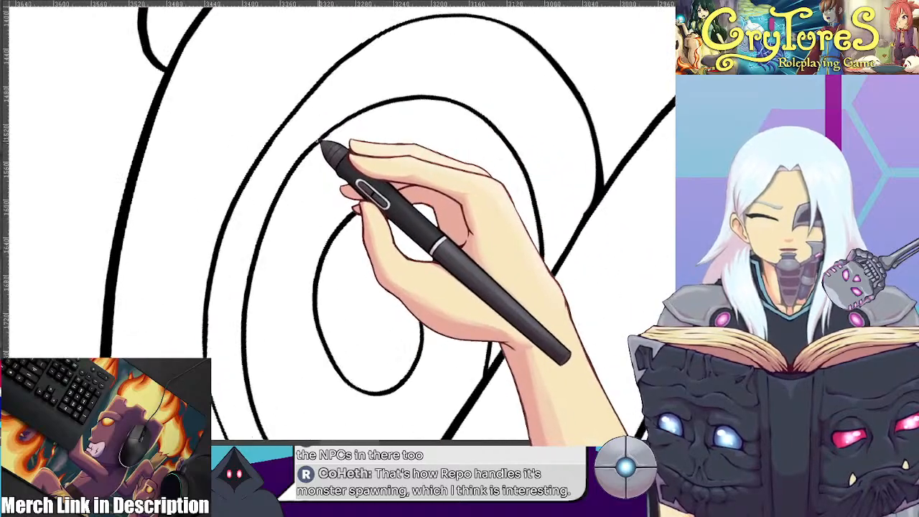
mouse_move(417, 32)
left_mouse_down()
mouse_move(277, 148)
mouse_move(218, 269)
left_mouse_up()
mouse_move(402, 31)
left_mouse_down()
mouse_move(300, 105)
mouse_move(249, 176)
mouse_move(215, 392)
left_mouse_up()
scroll(242, 323, "down", 5)
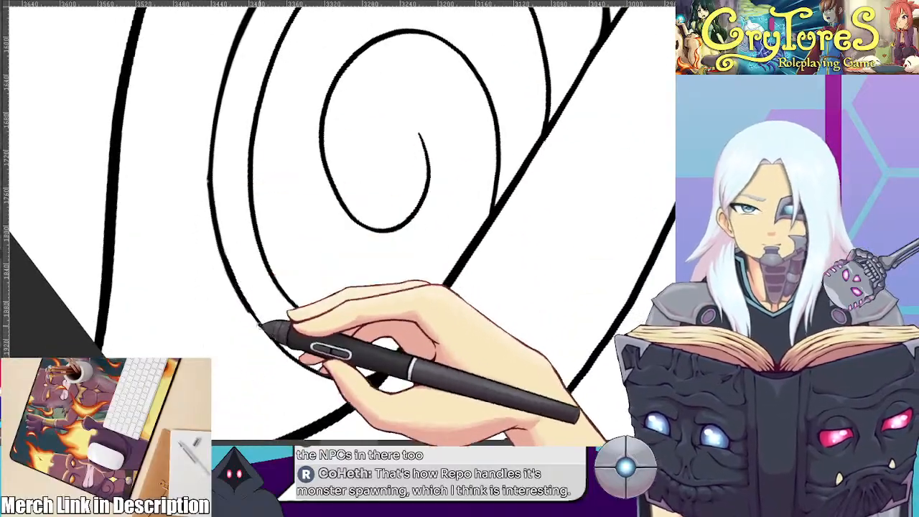
left_click_drag(306, 98, 323, 204)
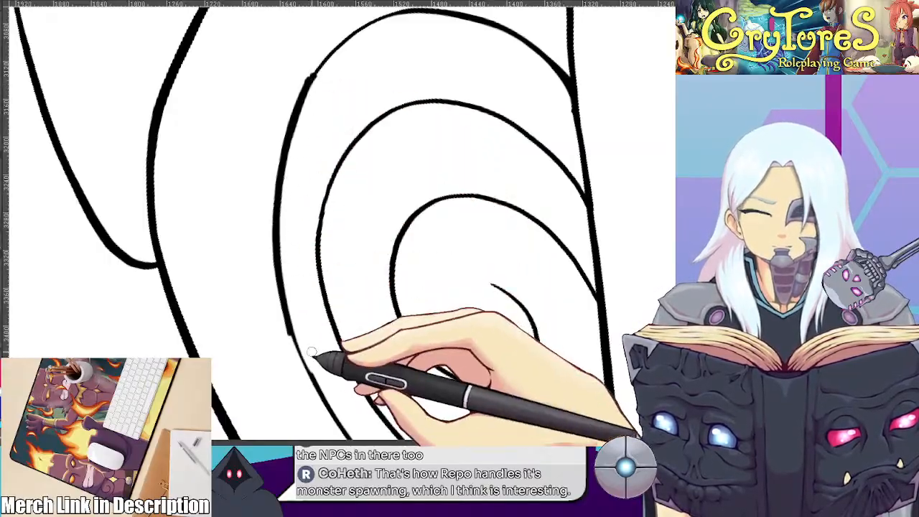
mouse_move(296, 374)
left_mouse_down()
mouse_move(283, 301)
mouse_move(318, 328)
left_mouse_up()
Go over the outer ring of the spiral pattern on the creature's left-hand wing with a thicker line
scroll(318, 329, "down", 3)
scroll(318, 329, "down", 1)
key("m")
left_click_drag(488, 244, 354, 143)
left_click_drag(244, 147, 528, 125)
key("4")
key("4")
left_click_drag(252, 189, 346, 157)
scroll(234, 230, "up", 1)
left_click_drag(236, 231, 257, 170)
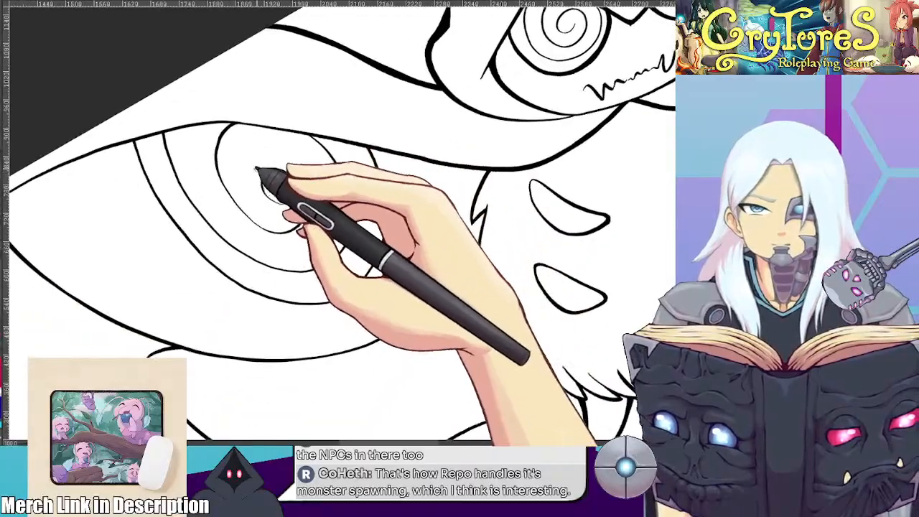
left_click_drag(212, 214, 242, 186)
Refine the line weight of the upper edge of the creature's cape above the left-hand wing
scroll(235, 165, "down", 4)
left_click_drag(340, 205, 416, 140)
scroll(400, 129, "down", 2)
scroll(399, 157, "up", 1)
scroll(398, 157, "up", 1)
left_click_drag(454, 169, 439, 149)
scroll(470, 169, "up", 4)
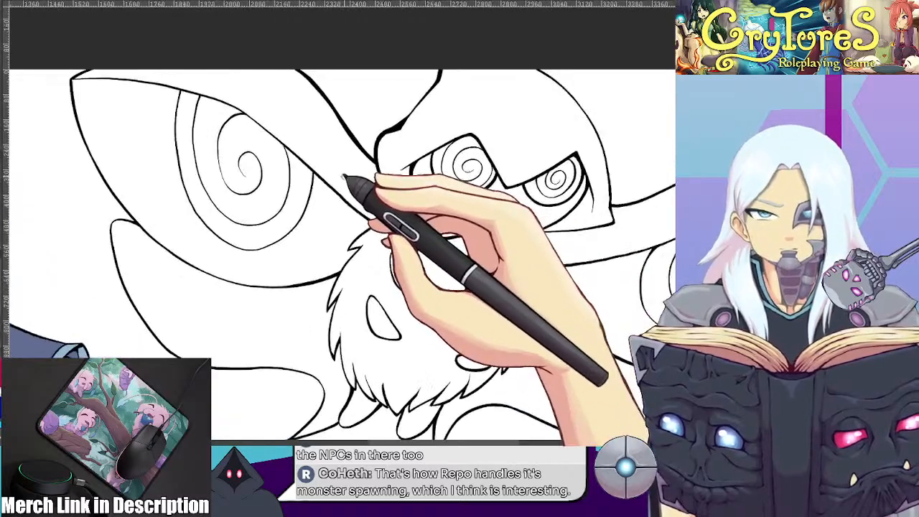
left_click_drag(337, 123, 314, 249)
scroll(314, 250, "up", 4)
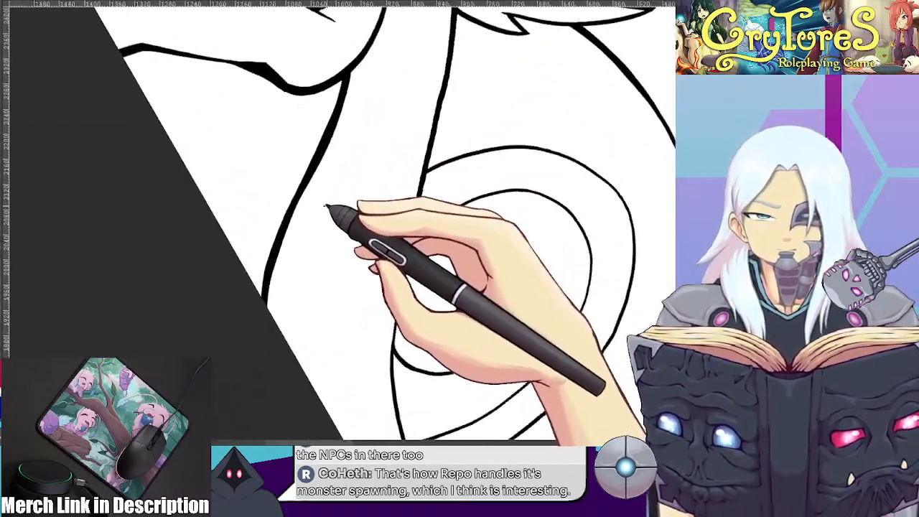
scroll(331, 203, "up", 1)
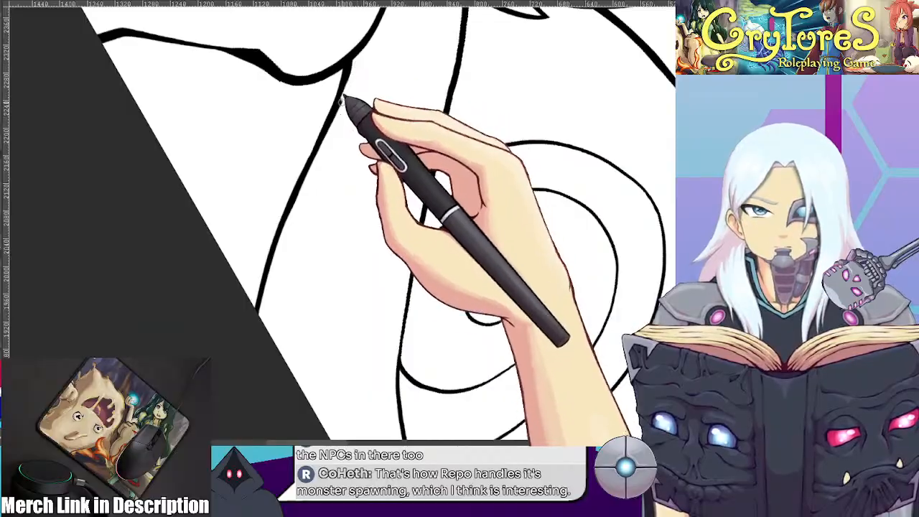
scroll(355, 155, "down", 4)
Thicken the lower edge of the creature's cape where the left-hand wing's spiral rings meet it
left_click_drag(365, 171, 308, 329)
scroll(331, 249, "up", 8)
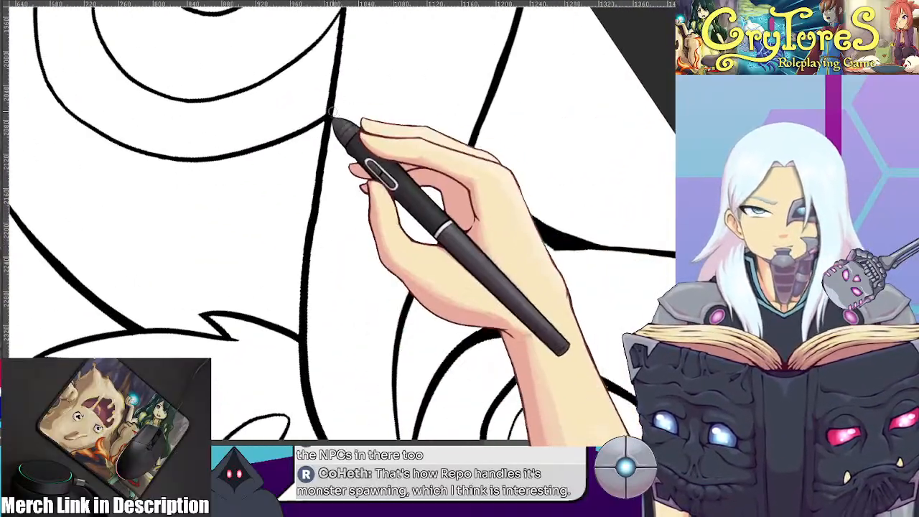
scroll(346, 287, "down", 6)
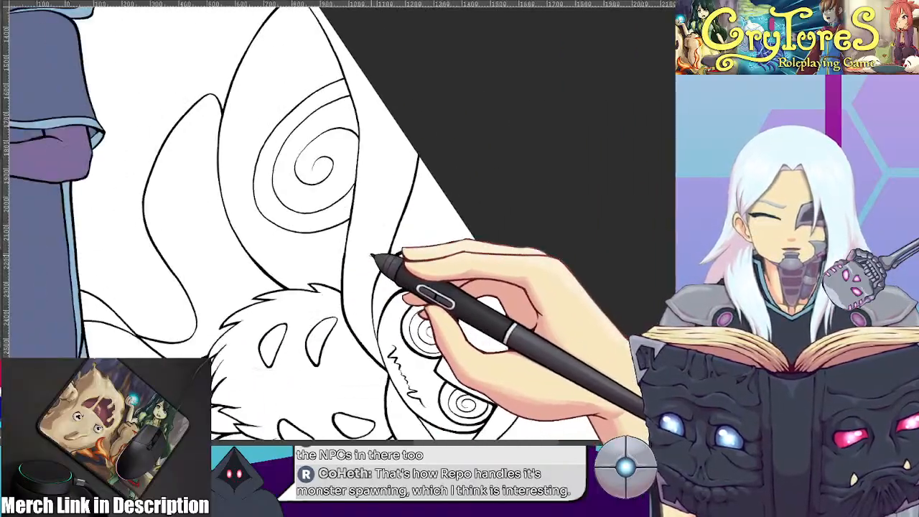
left_click_drag(504, 360, 467, 181)
Examine the creature's line art on the wings, hood and furry body against the coloured character
scroll(476, 193, "up", 5)
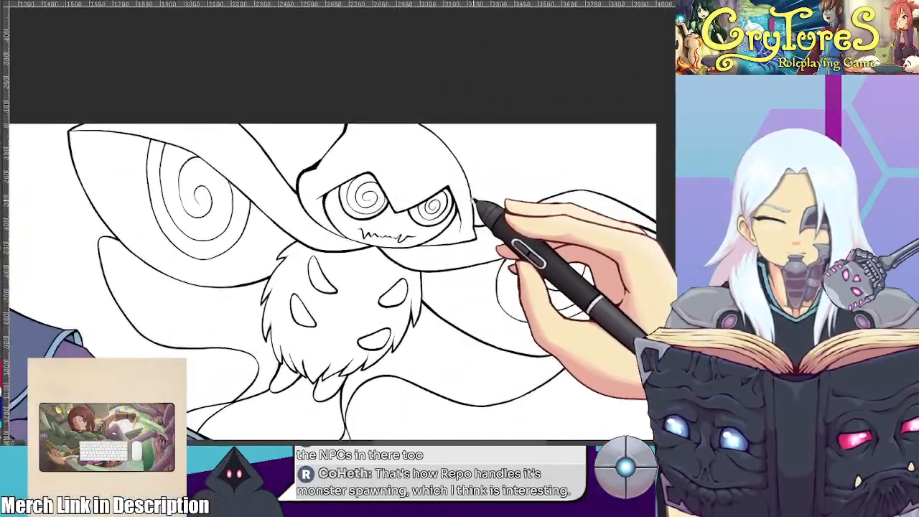
scroll(344, 197, "down", 5)
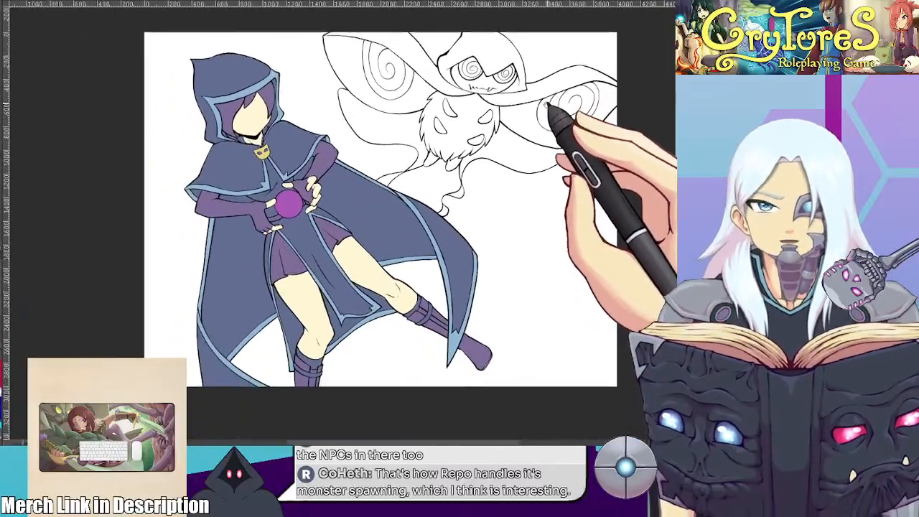
left_click_drag(548, 106, 537, 123)
scroll(536, 123, "up", 2)
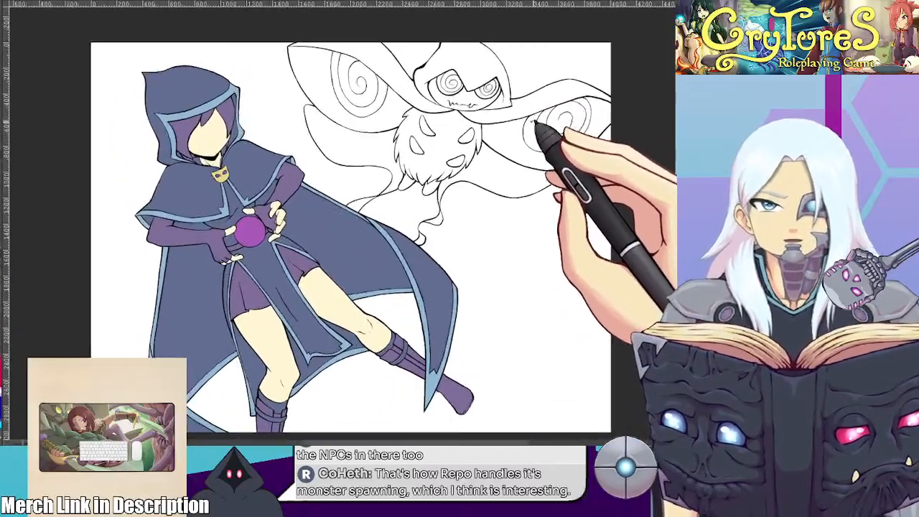
scroll(533, 111, "down", 1)
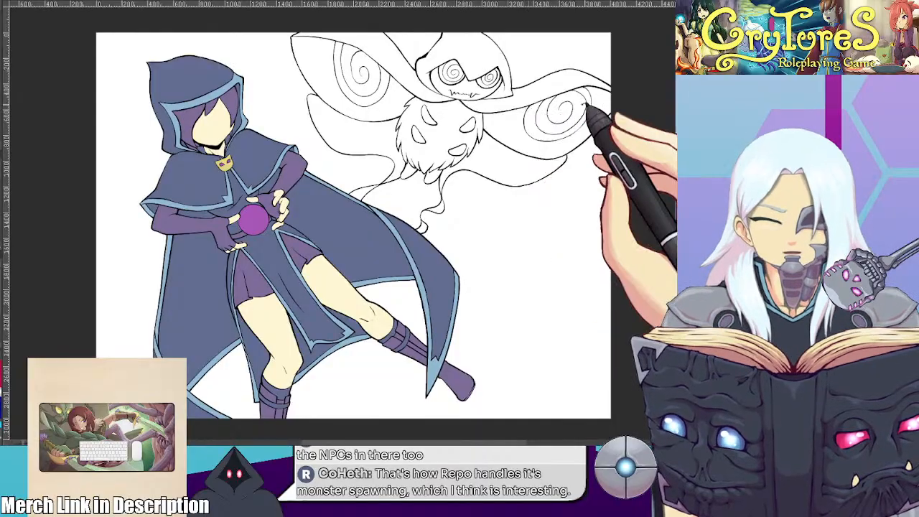
scroll(476, 153, "up", 5)
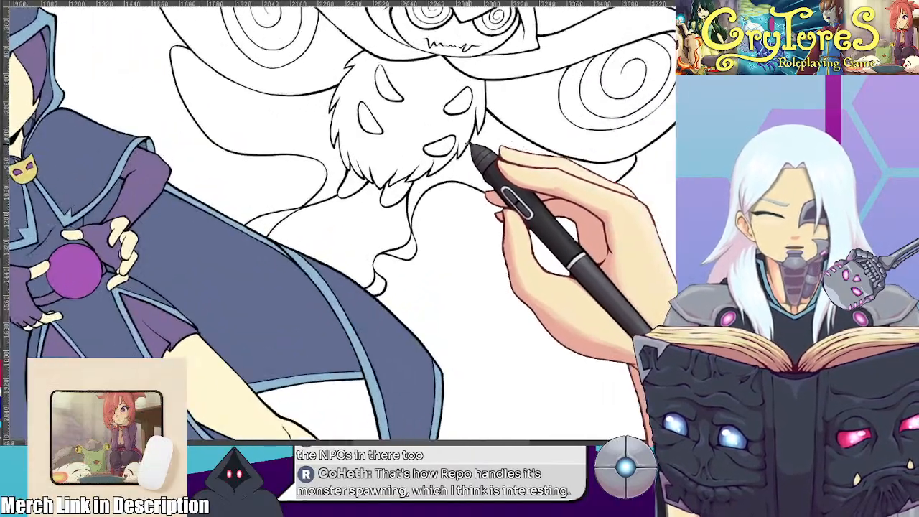
left_click_drag(447, 119, 448, 228)
scroll(449, 229, "down", 3)
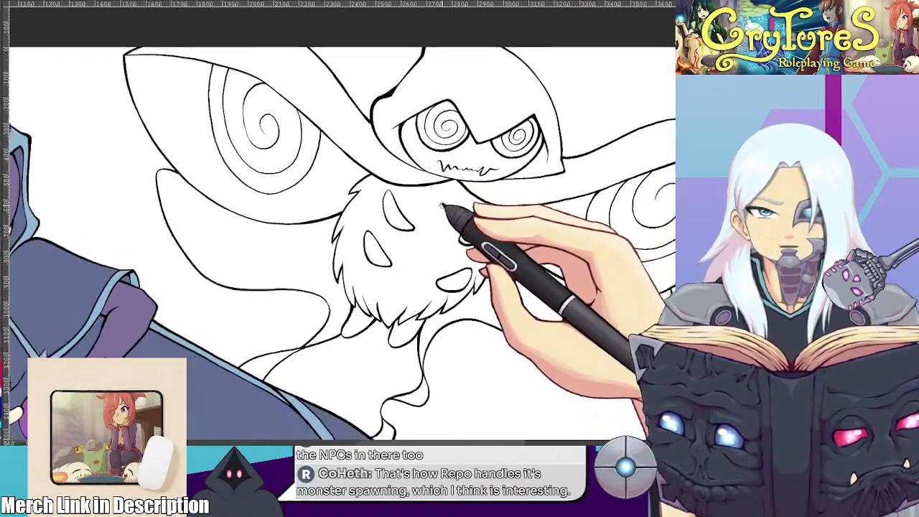
scroll(366, 173, "down", 4)
mouse_move(370, 188)
left_mouse_down()
mouse_move(376, 144)
mouse_move(410, 135)
mouse_move(407, 151)
left_mouse_up()
scroll(400, 149, "up", 1)
scroll(406, 149, "up", 1)
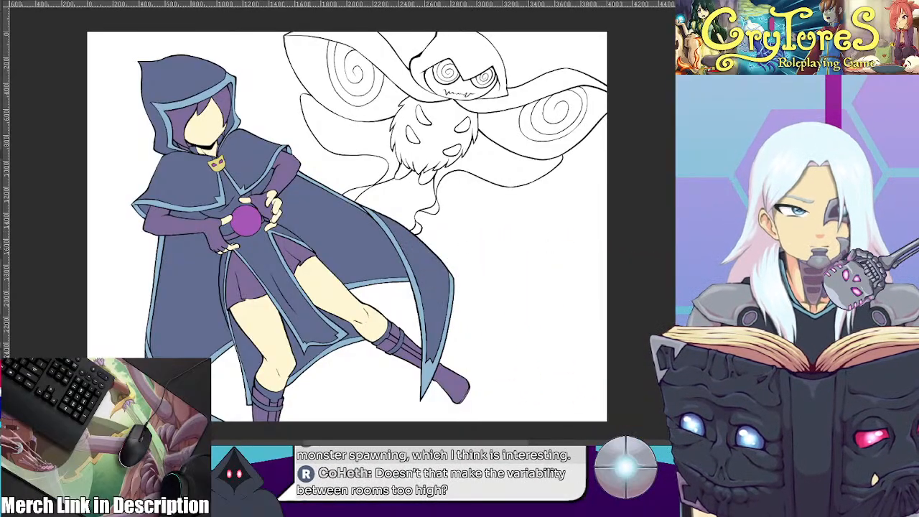
scroll(415, 92, "up", 4)
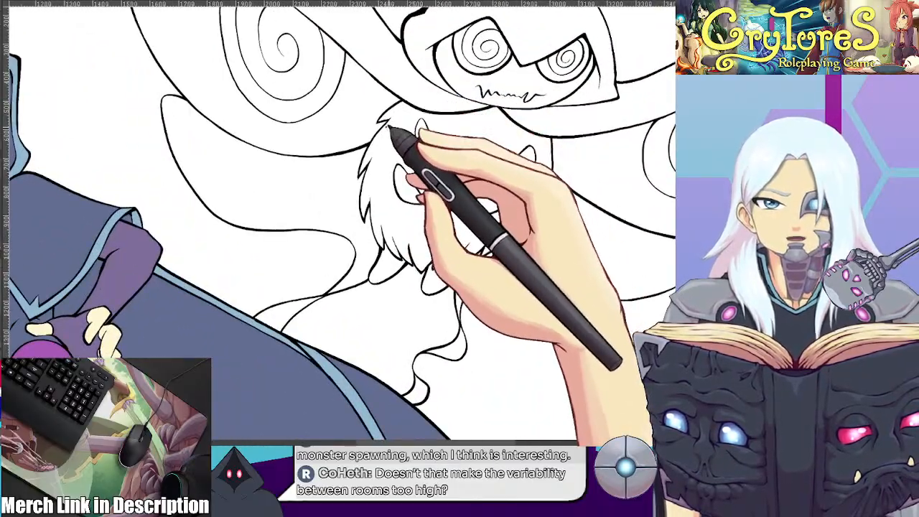
Thicken the left-hand outline of the creature's hood and sharpen its outer corner above the point where it meets the cape
scroll(390, 128, "down", 3)
left_click_drag(389, 166, 351, 162)
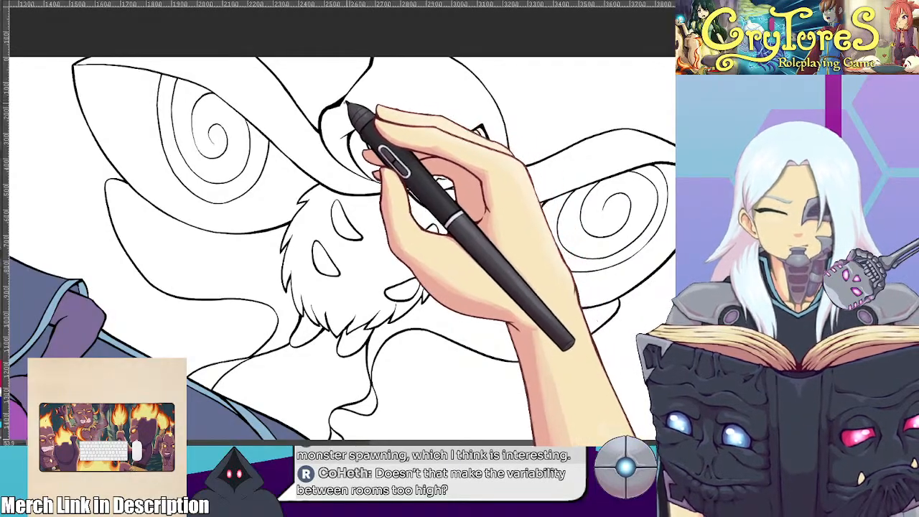
scroll(323, 112, "up", 5)
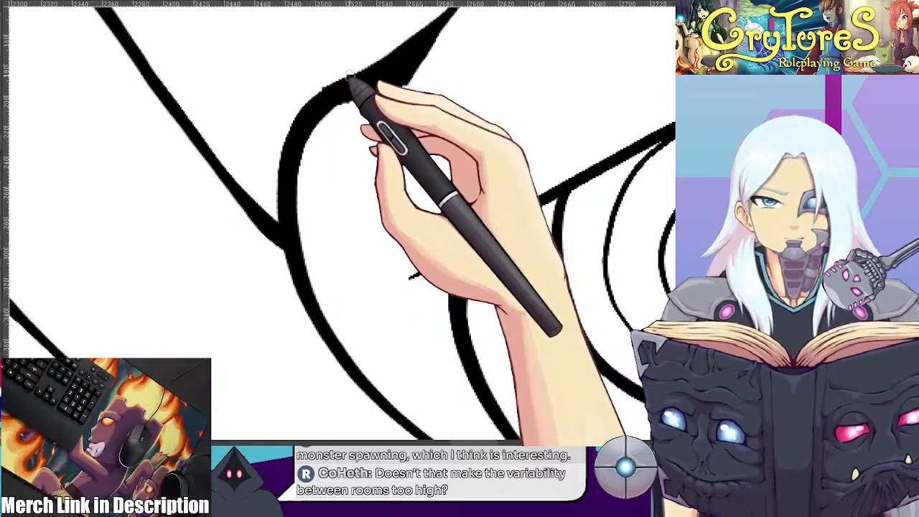
mouse_move(326, 93)
left_mouse_down()
mouse_move(286, 133)
mouse_move(294, 258)
left_mouse_up()
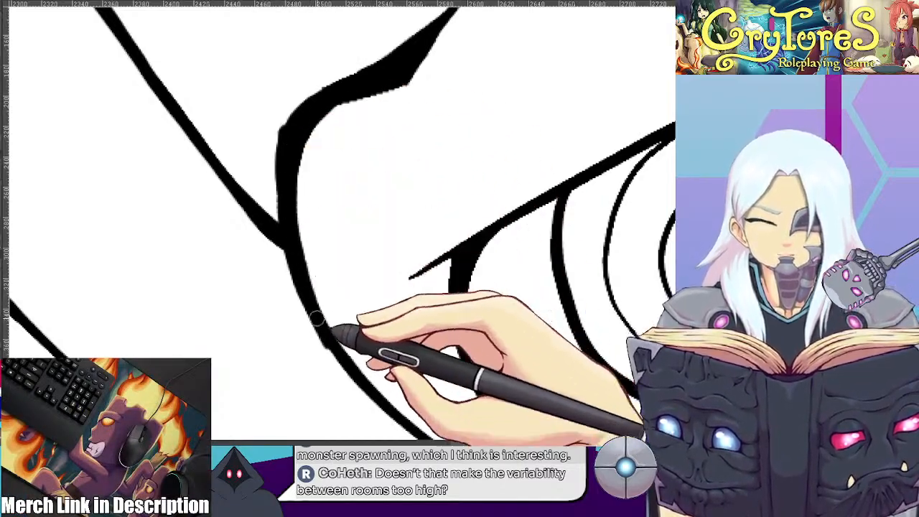
mouse_move(405, 215)
left_mouse_down()
mouse_move(351, 124)
mouse_move(302, 161)
left_mouse_up()
left_click_drag(224, 176, 248, 268)
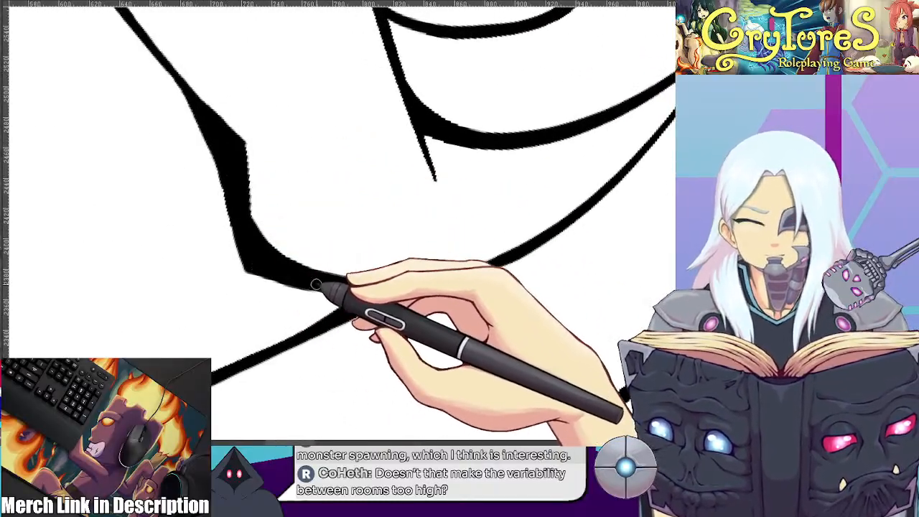
mouse_move(243, 130)
left_mouse_down()
mouse_move(244, 168)
mouse_move(265, 242)
mouse_move(316, 267)
left_mouse_up()
left_click_drag(471, 213, 429, 345)
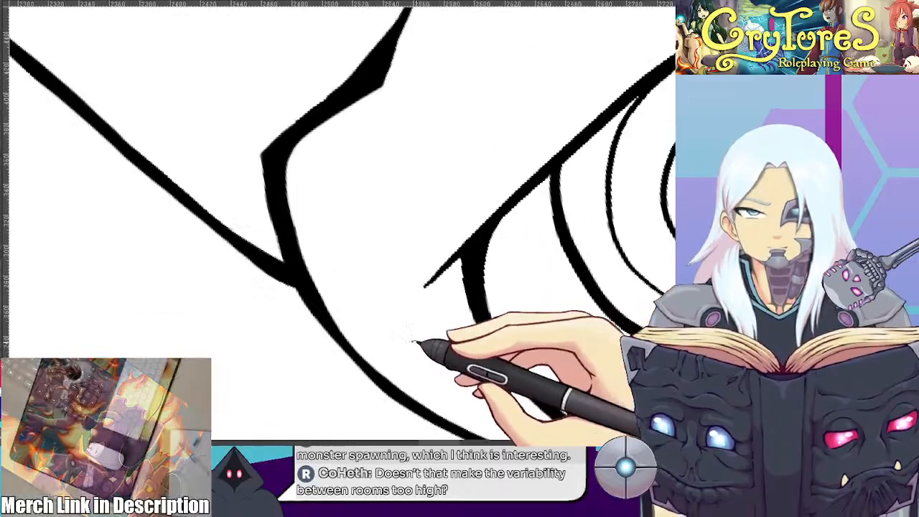
left_click_drag(390, 240, 393, 275)
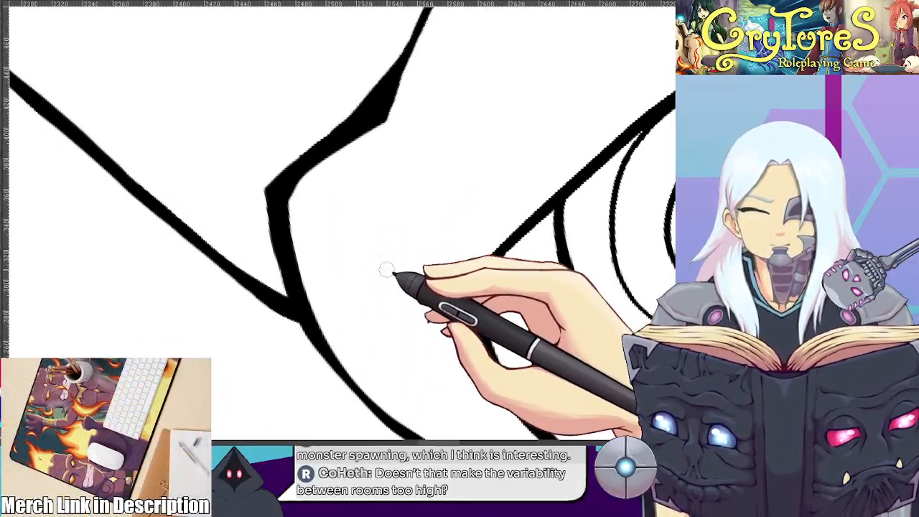
scroll(271, 190, "down", 6)
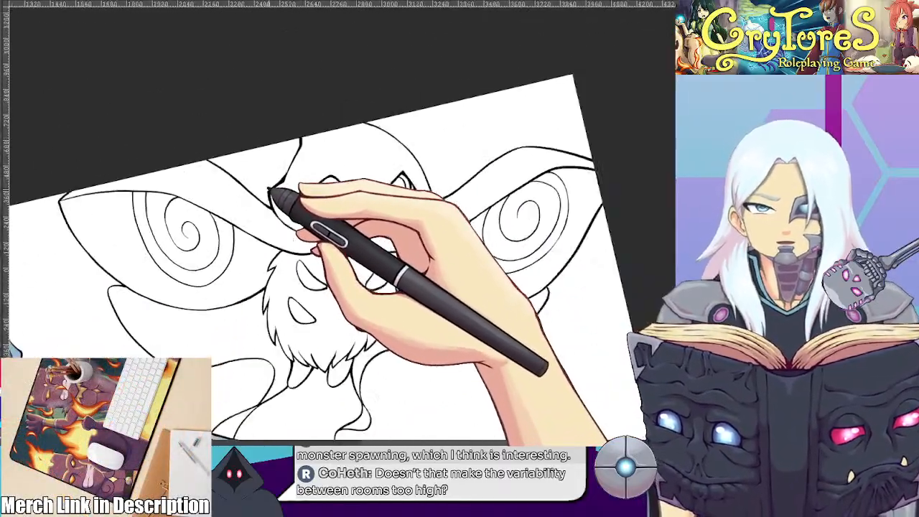
key("5")
Compare the creature's line art on the hood, wings and furry body with the coloured reference sheet
scroll(221, 181, "down", 2)
left_click_drag(256, 193, 321, 130)
scroll(326, 141, "down", 2)
scroll(336, 164, "up", 2)
left_click_drag(341, 166, 434, 136)
scroll(373, 147, "up", 1)
scroll(421, 144, "up", 1)
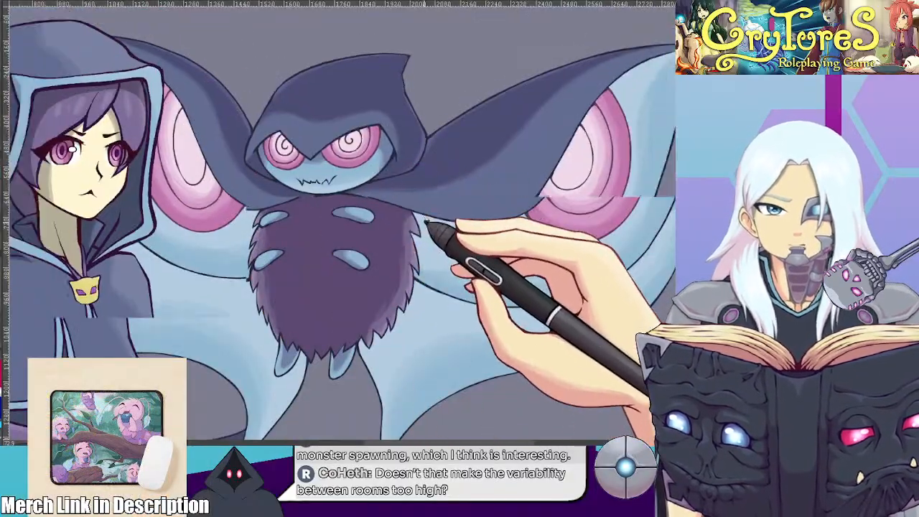
scroll(426, 223, "down", 2)
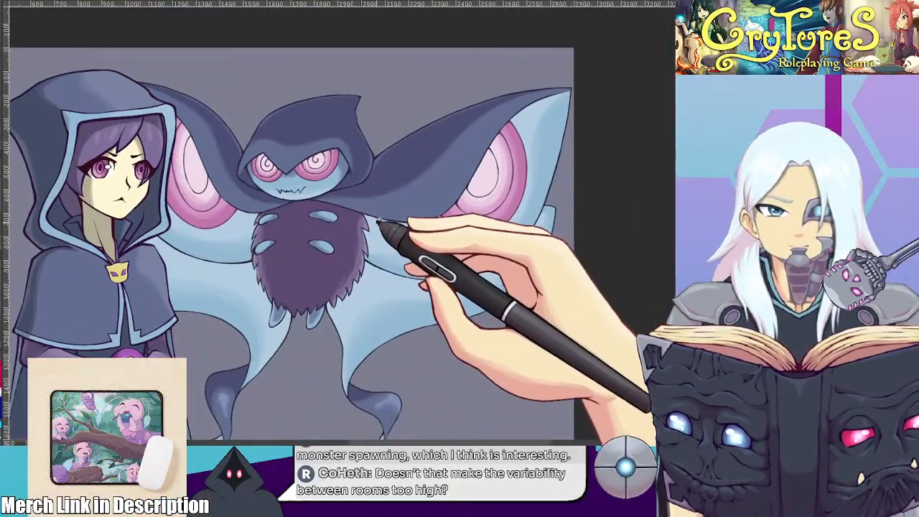
scroll(428, 193, "up", 3)
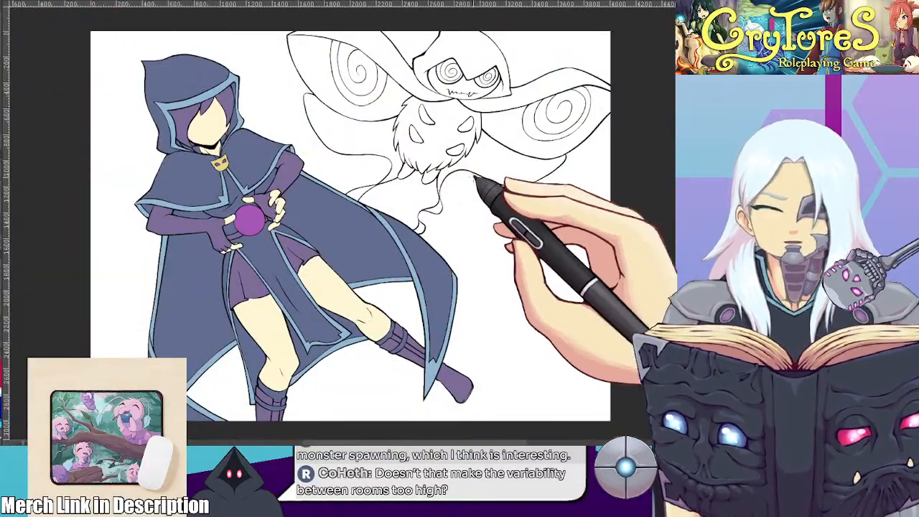
scroll(509, 156, "up", 4)
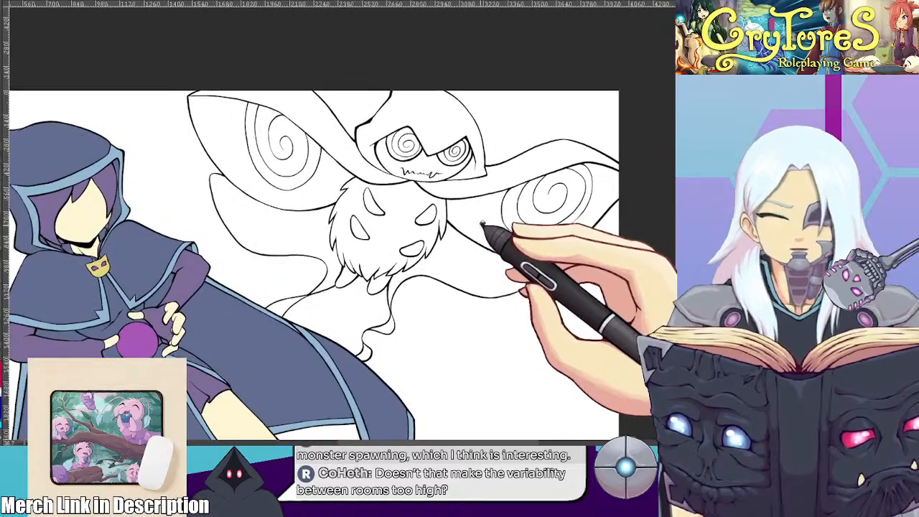
scroll(469, 234, "up", 3)
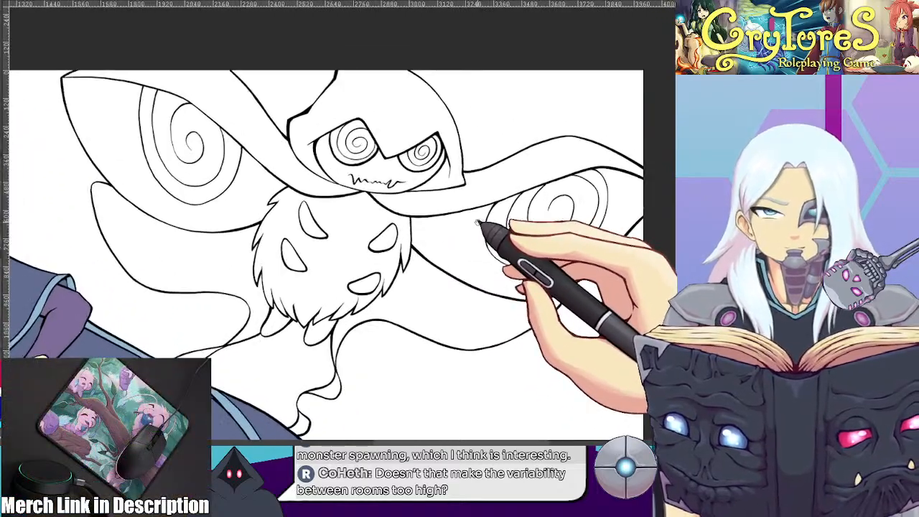
scroll(471, 219, "down", 3)
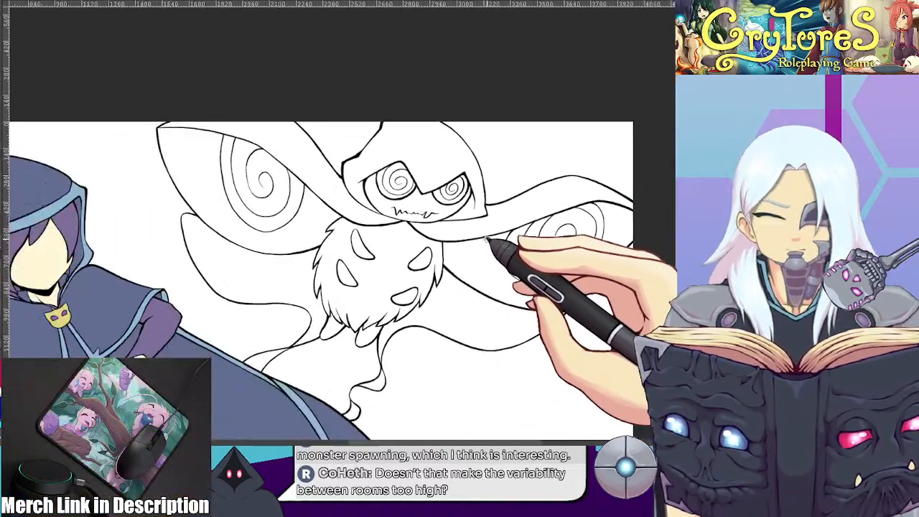
scroll(469, 221, "up", 1)
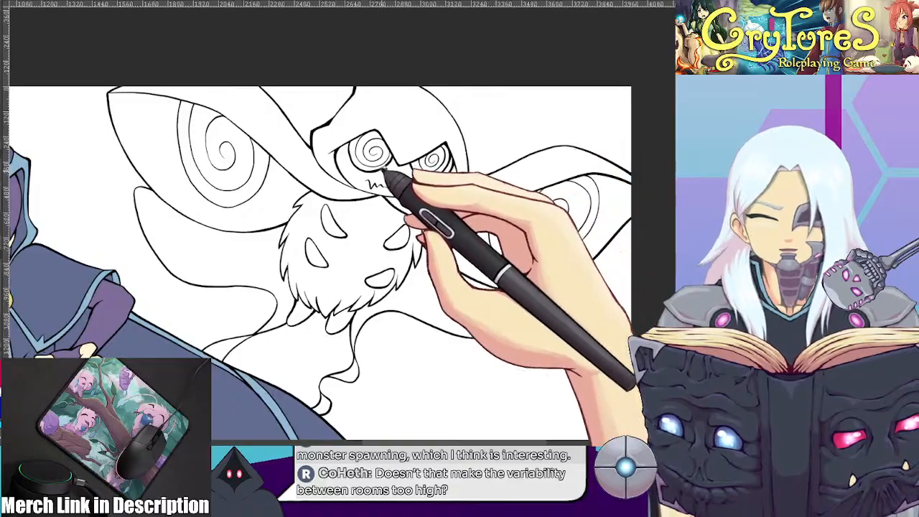
Thicken the lower outline of the creature's face below the jagged mouth, where it meets the hood and cape
left_click_drag(449, 179, 424, 332)
scroll(395, 236, "up", 4)
left_click_drag(381, 226, 318, 179)
scroll(318, 179, "up", 3)
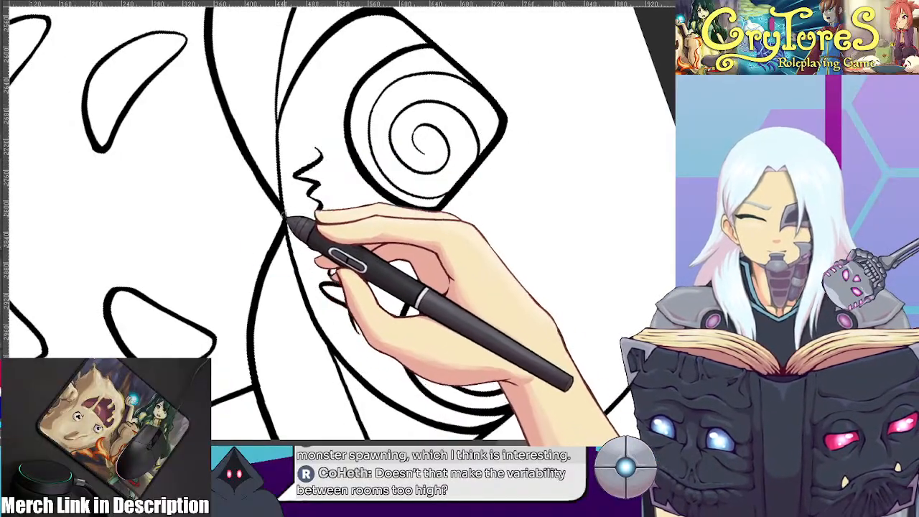
mouse_move(280, 115)
left_mouse_down()
mouse_move(281, 201)
mouse_move(327, 340)
left_mouse_up()
left_click_drag(282, 200, 343, 363)
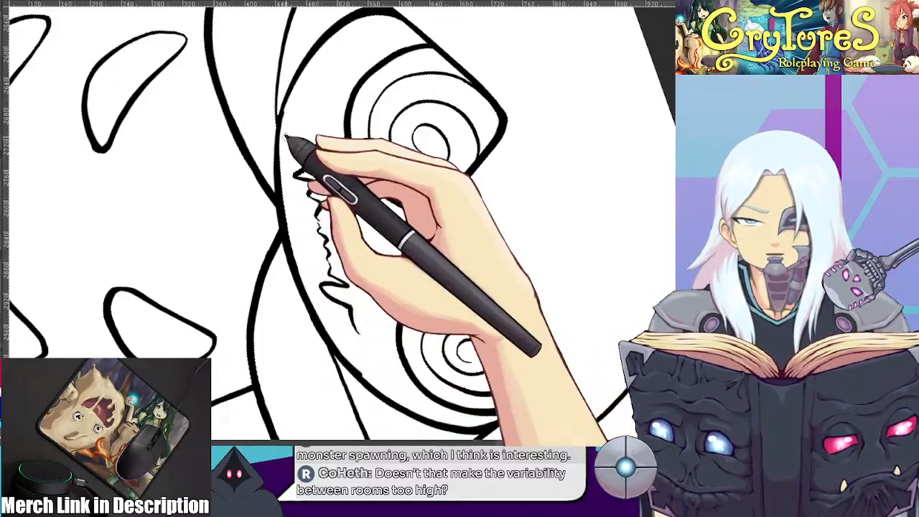
left_click_drag(285, 144, 359, 369)
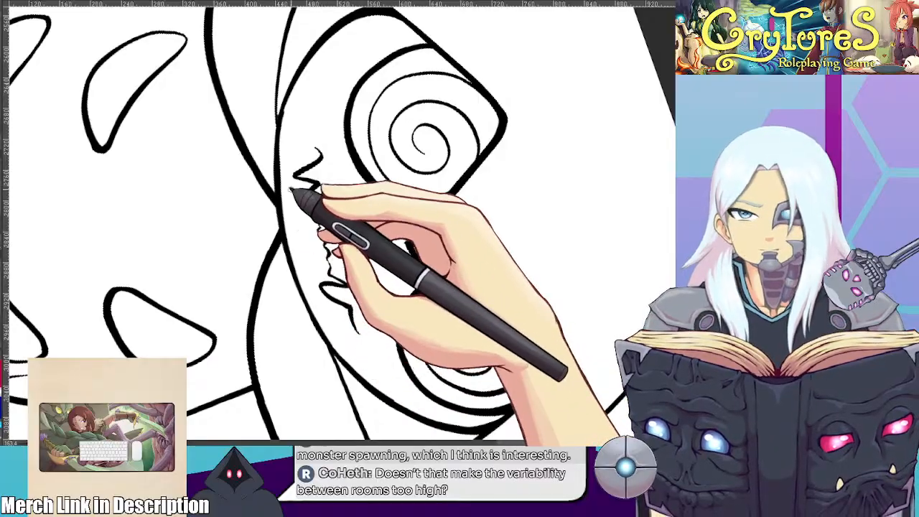
left_click_drag(400, 139, 327, 119)
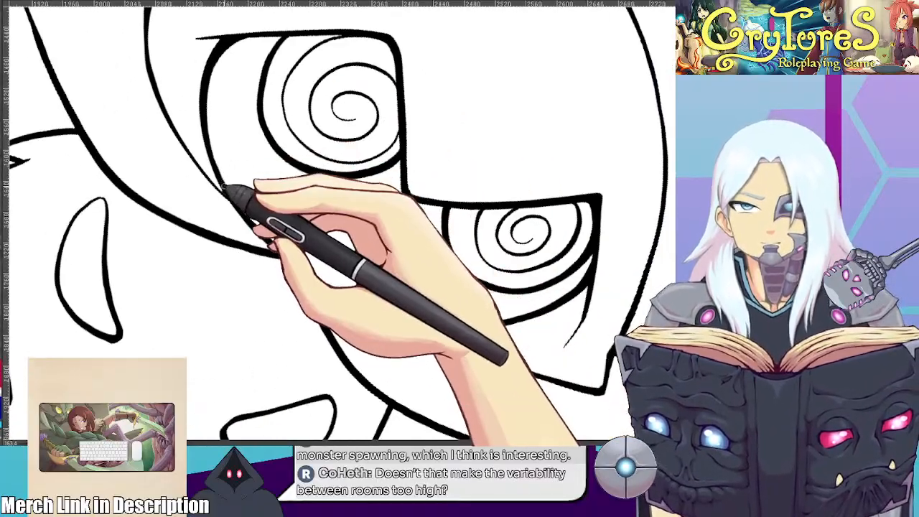
left_click_drag(218, 169, 280, 251)
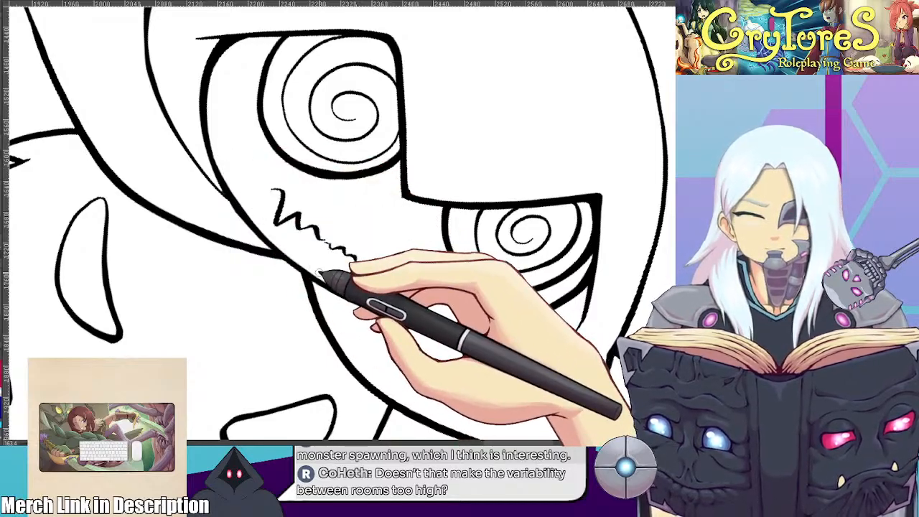
scroll(313, 251, "down", 5)
key("5")
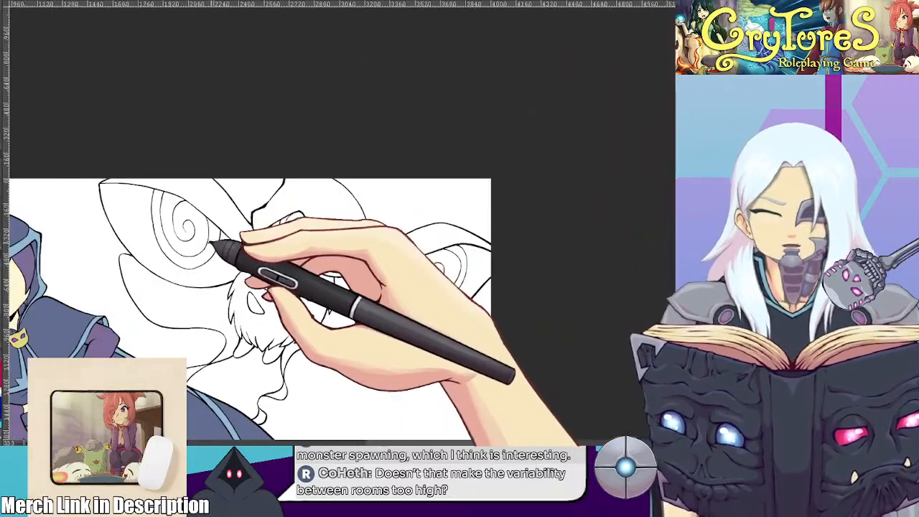
Examine the whole drawing, including the hooded character's cape, hands and legs and the uncoloured creature
scroll(230, 226, "down", 1)
scroll(230, 226, "up", 5)
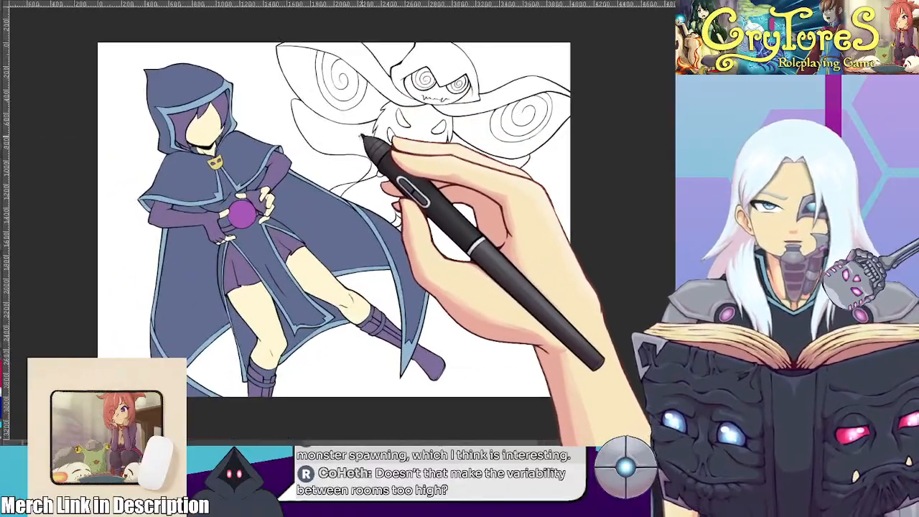
left_click_drag(365, 152, 374, 131)
scroll(375, 130, "down", 1)
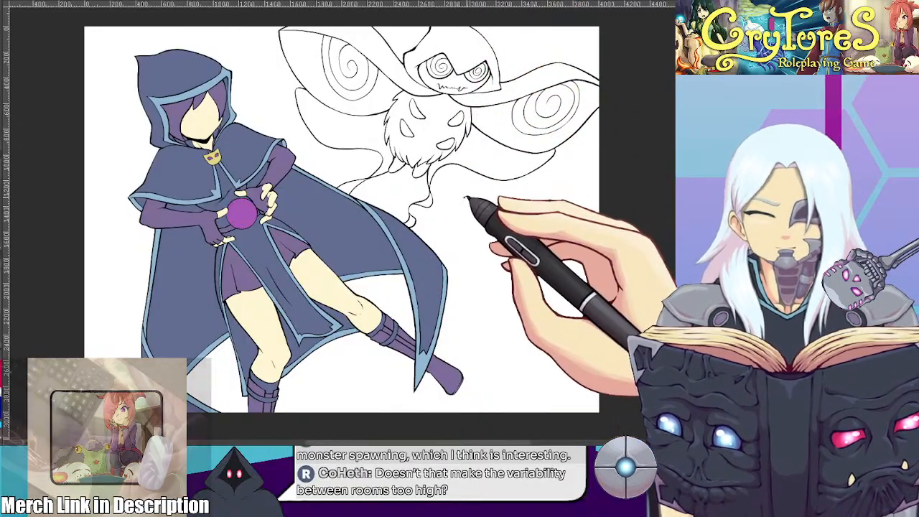
left_click_drag(333, 192, 383, 327)
left_click_drag(447, 261, 282, 282)
left_click_drag(422, 247, 270, 244)
left_click_drag(357, 216, 443, 164)
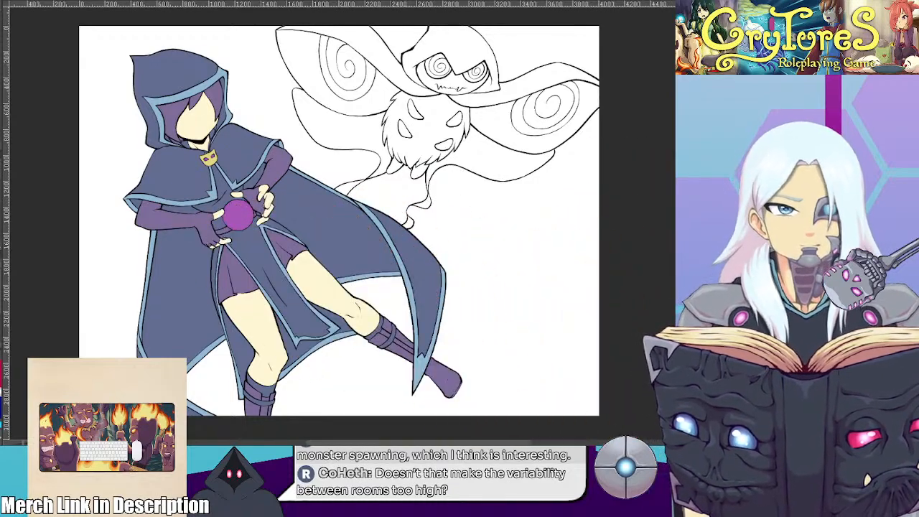
scroll(262, 288, "up", 2)
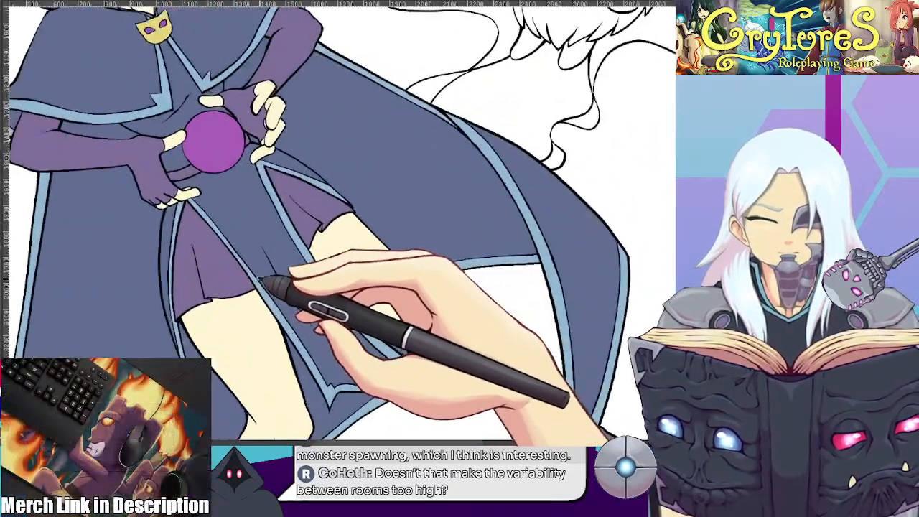
scroll(260, 280, "up", 1)
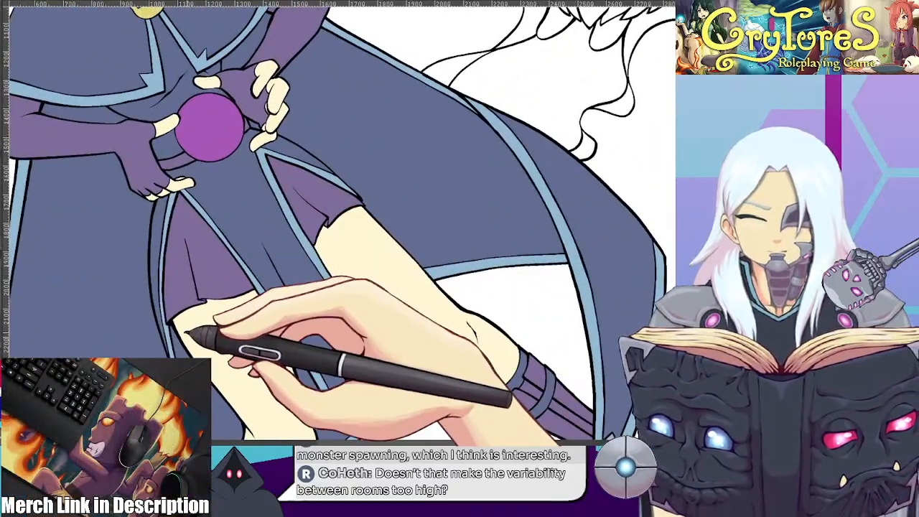
scroll(185, 332, "down", 4)
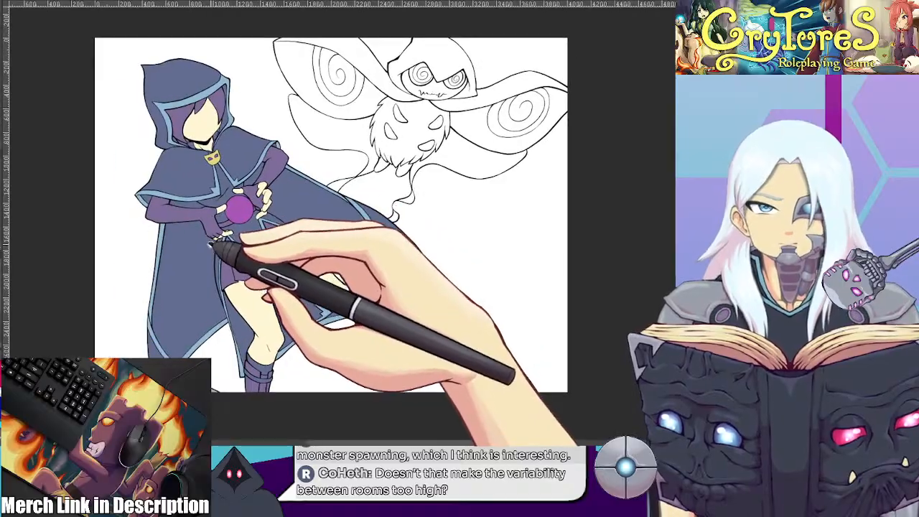
scroll(211, 245, "up", 1)
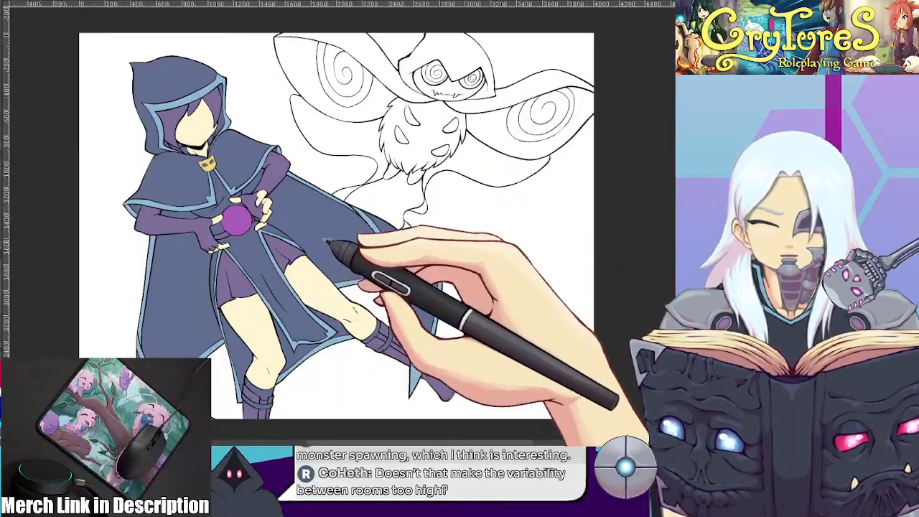
Examine the outlines and flat colours around the hooded character's face, neck, collar and mask clasp
scroll(253, 195, "up", 4)
left_click_drag(244, 181, 375, 278)
scroll(372, 278, "down", 4)
scroll(303, 244, "up", 5)
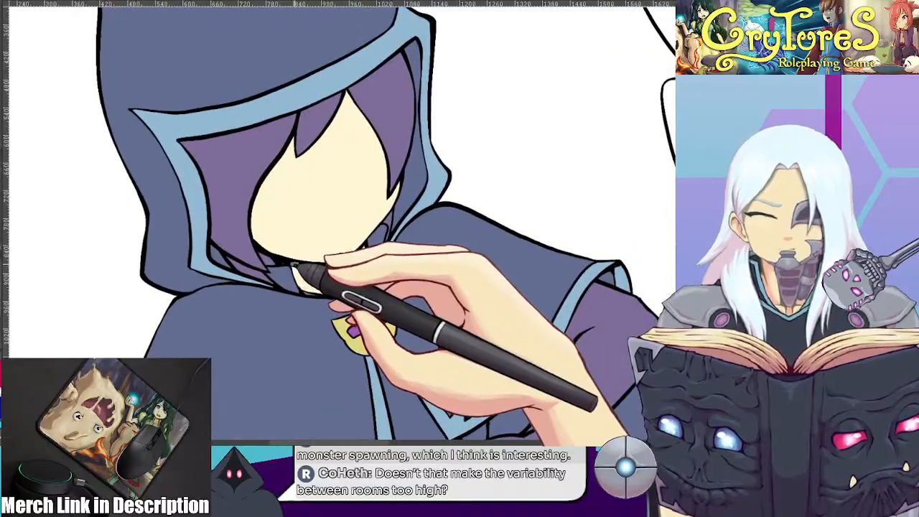
scroll(288, 266, "down", 3)
scroll(252, 253, "up", 5)
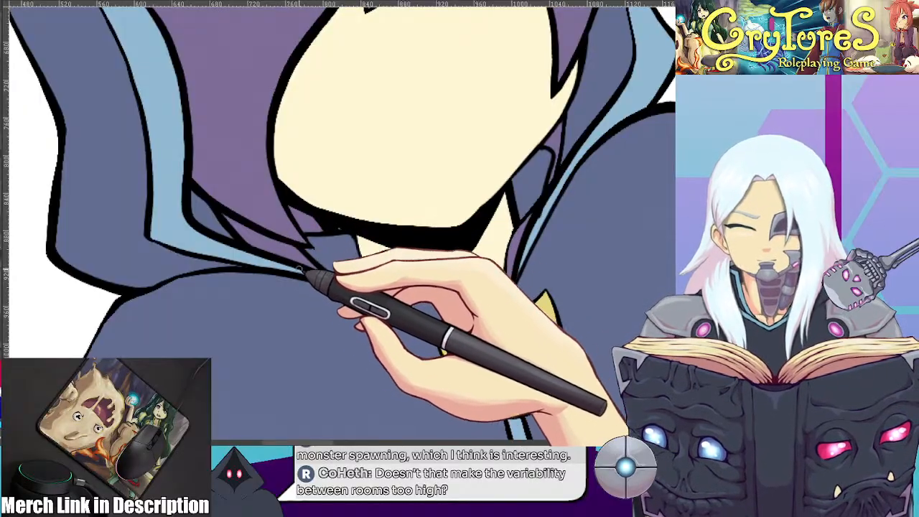
scroll(338, 259, "down", 2)
scroll(359, 237, "down", 3)
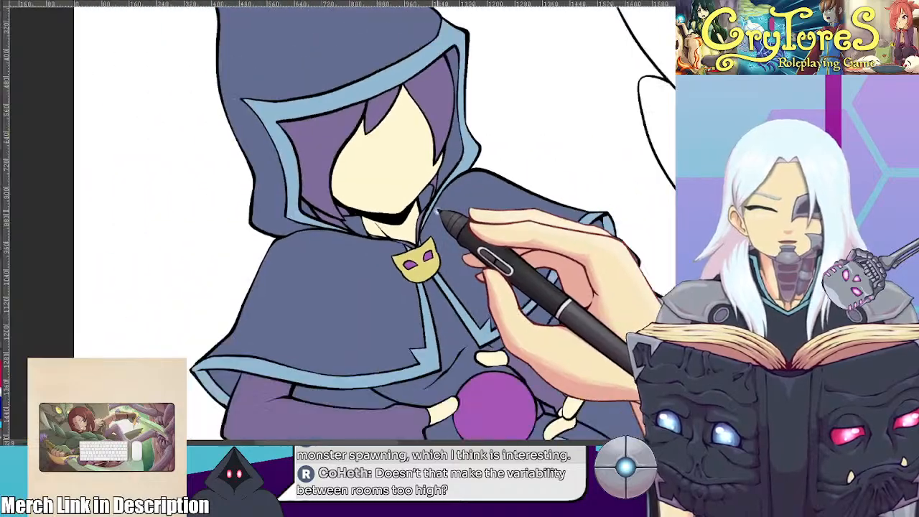
scroll(388, 209, "down", 3)
scroll(272, 180, "up", 2)
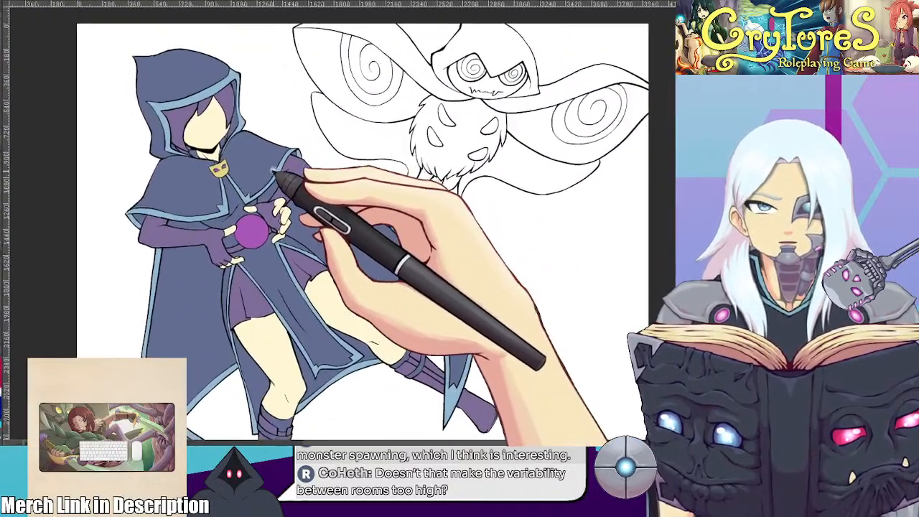
scroll(265, 160, "down", 1)
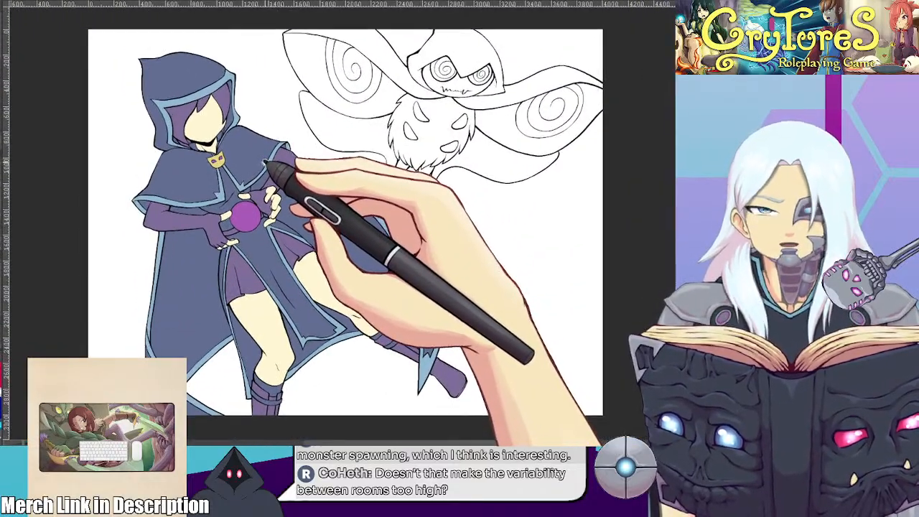
scroll(265, 160, "up", 1)
left_click_drag(265, 161, 269, 155)
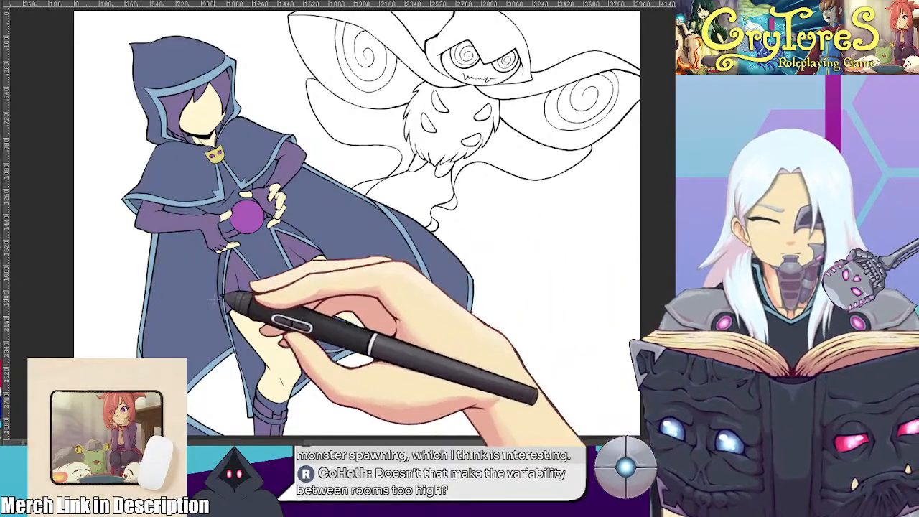
Examine the hooded character's cape outline where the light blue trim folds and overlaps along its outer edge
scroll(137, 348, "up", 5)
scroll(136, 333, "up", 3)
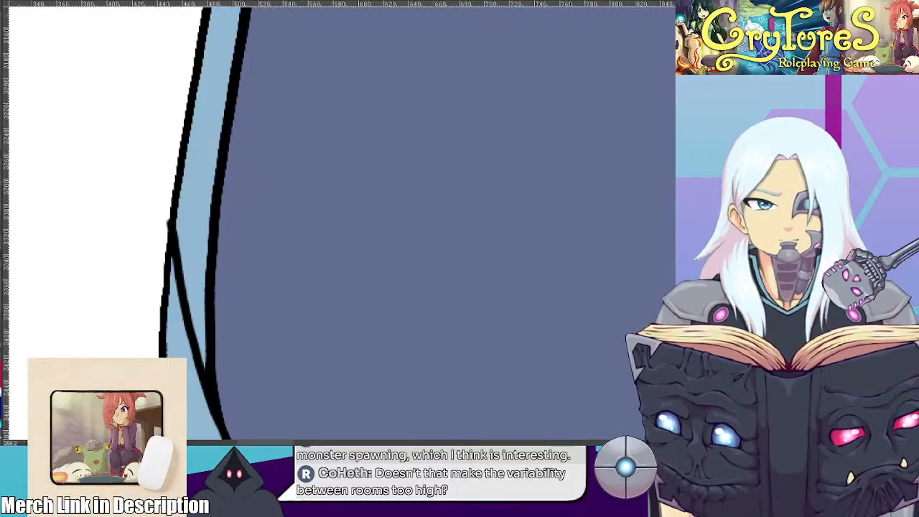
left_click_drag(287, 260, 339, 208)
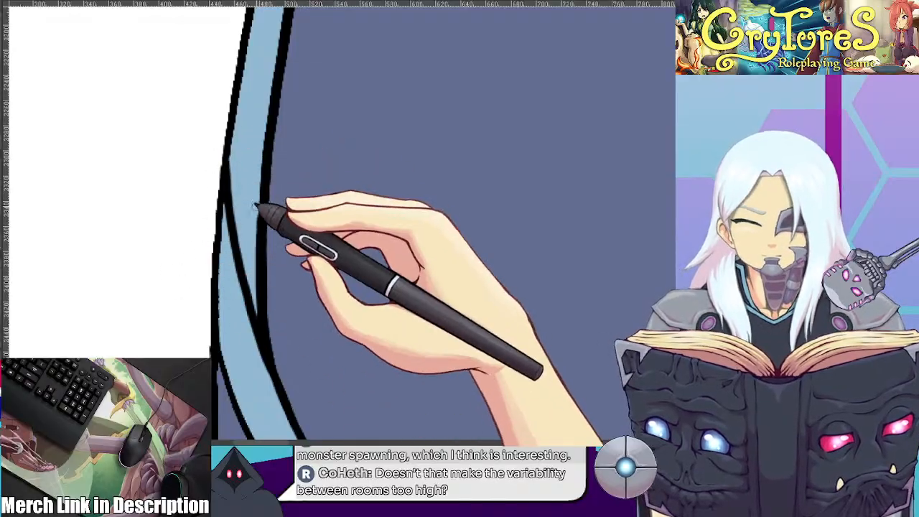
scroll(260, 298, "down", 6)
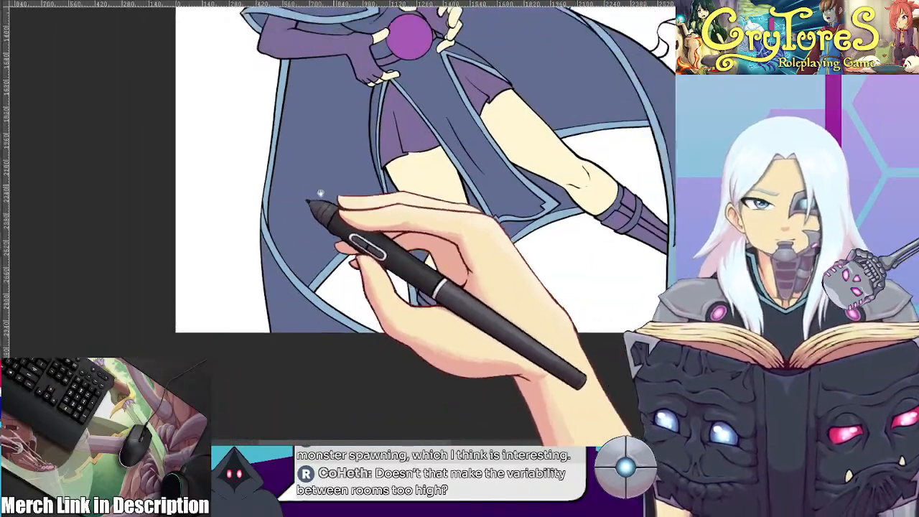
left_click_drag(320, 193, 213, 297)
scroll(214, 296, "down", 3)
left_click_drag(270, 186, 275, 263)
scroll(308, 226, "up", 1)
left_click_drag(308, 226, 295, 186)
scroll(307, 224, "down", 1)
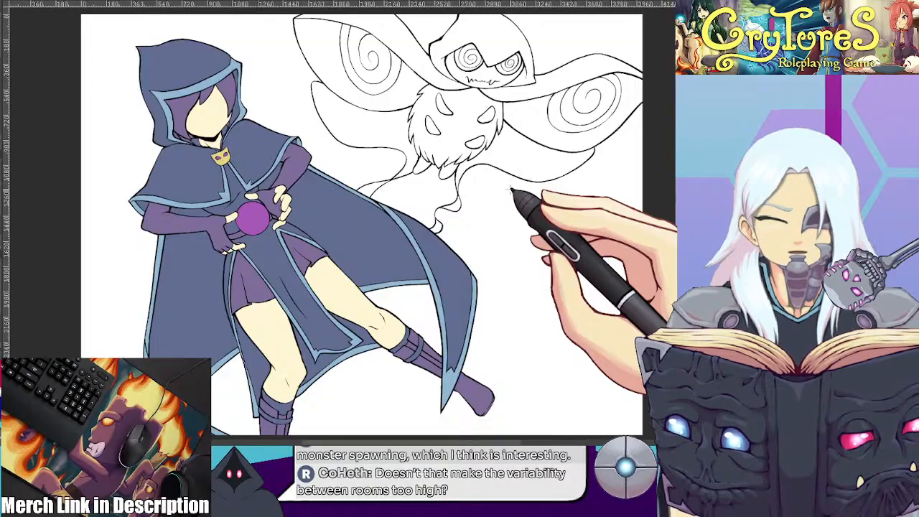
scroll(400, 169, "up", 3)
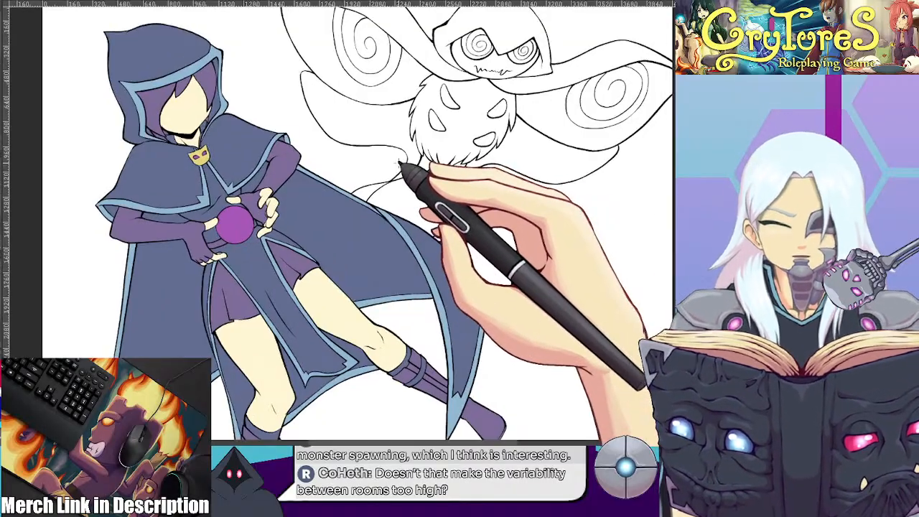
scroll(387, 170, "down", 4)
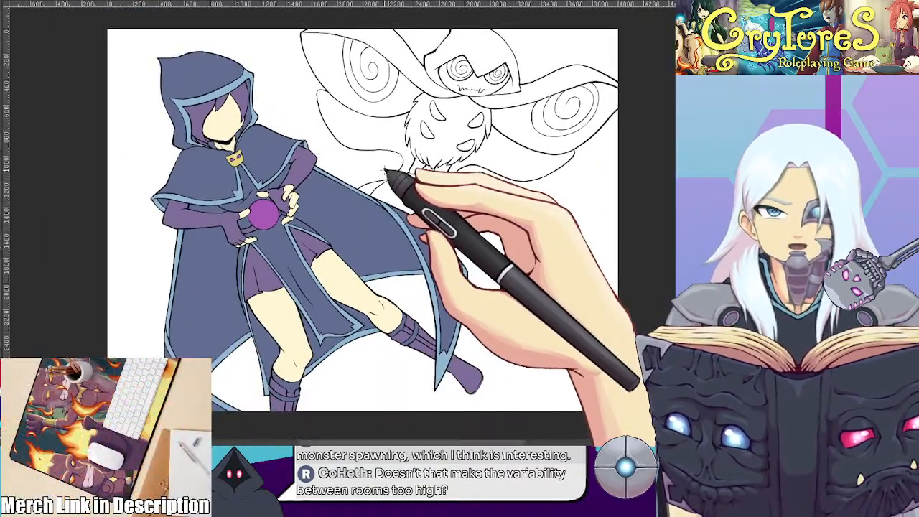
scroll(388, 172, "up", 2)
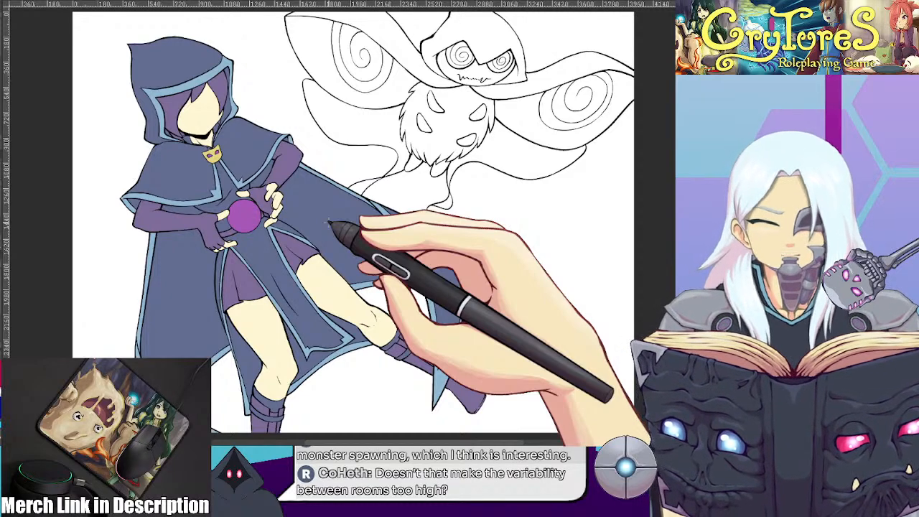
scroll(451, 322, "down", 1)
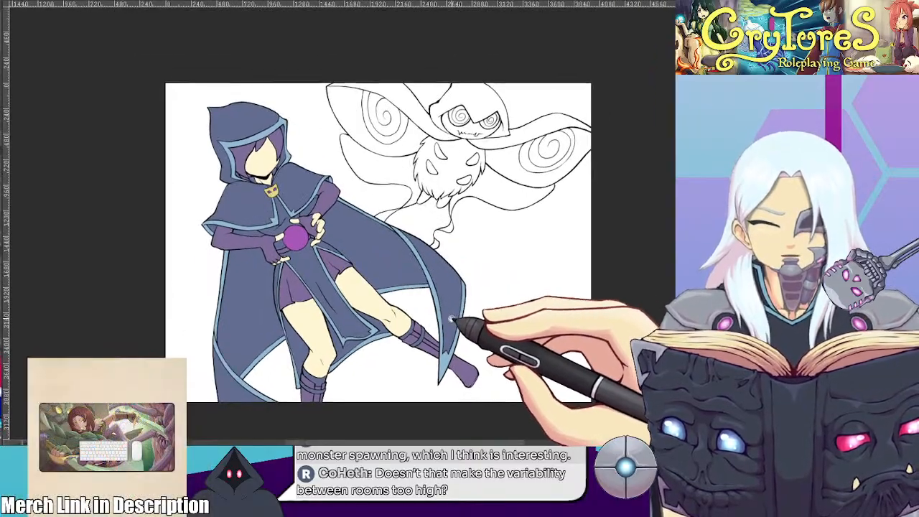
scroll(452, 321, "up", 2)
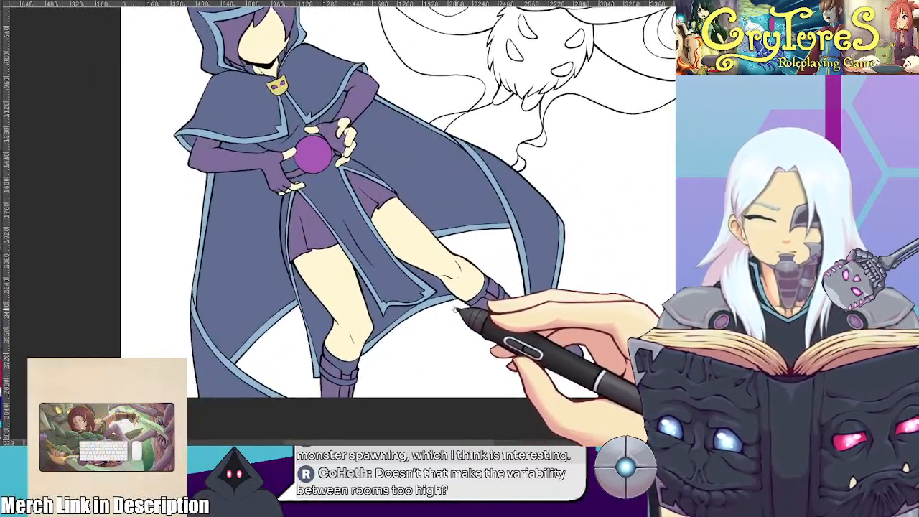
scroll(456, 310, "down", 3)
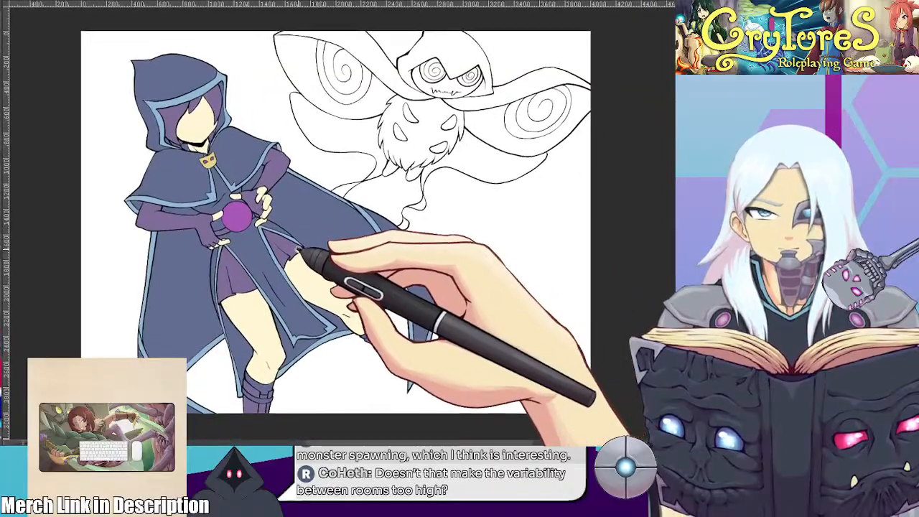
left_click_drag(298, 250, 306, 245)
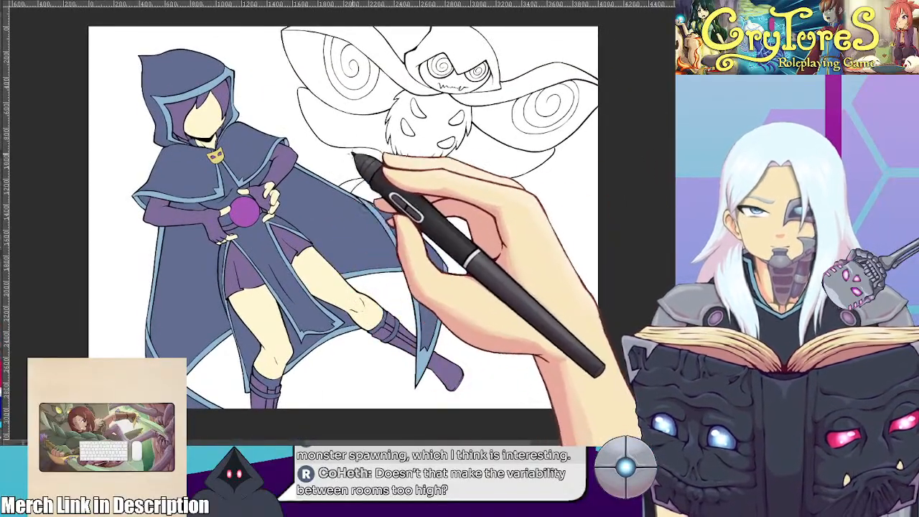
Fill the creature's hood and the cape-like bands above both wings with the dark slate blue of the character's cape
scroll(384, 125, "up", 1)
left_click_drag(384, 126, 365, 189)
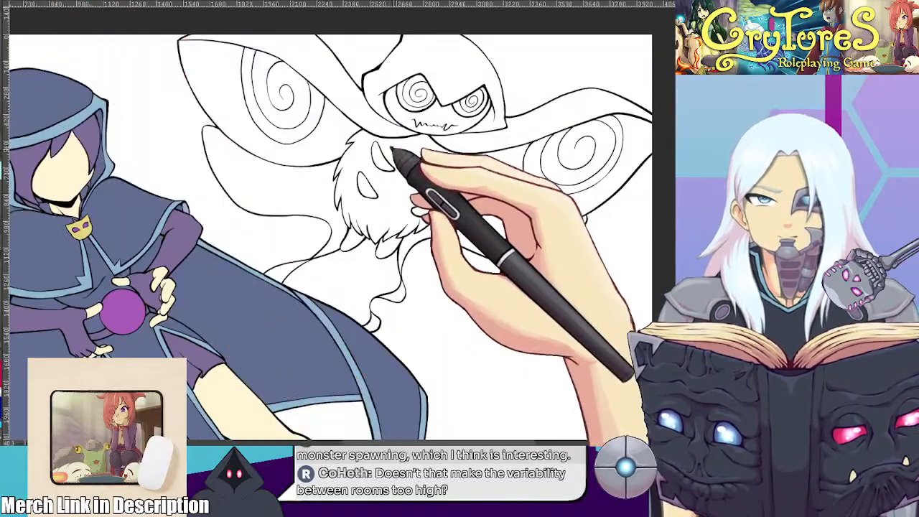
left_click_drag(359, 100, 345, 143)
scroll(345, 143, "up", 1)
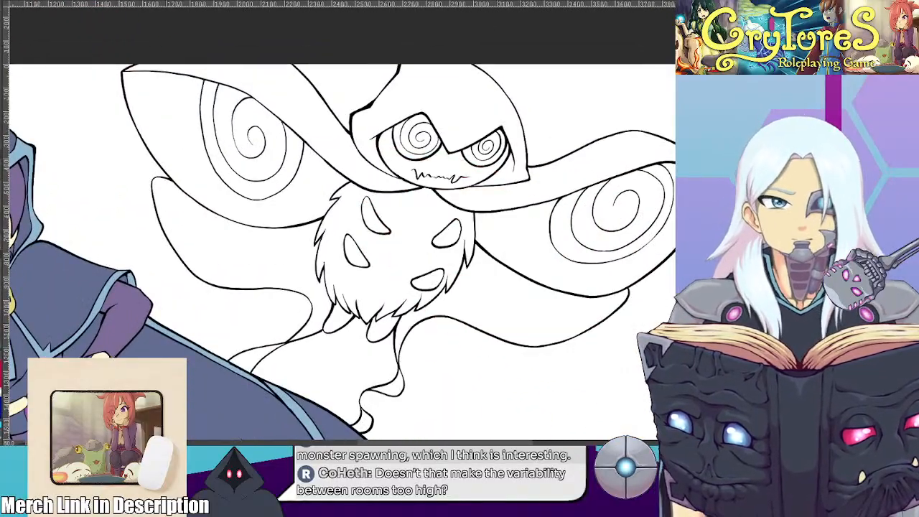
left_click(296, 108)
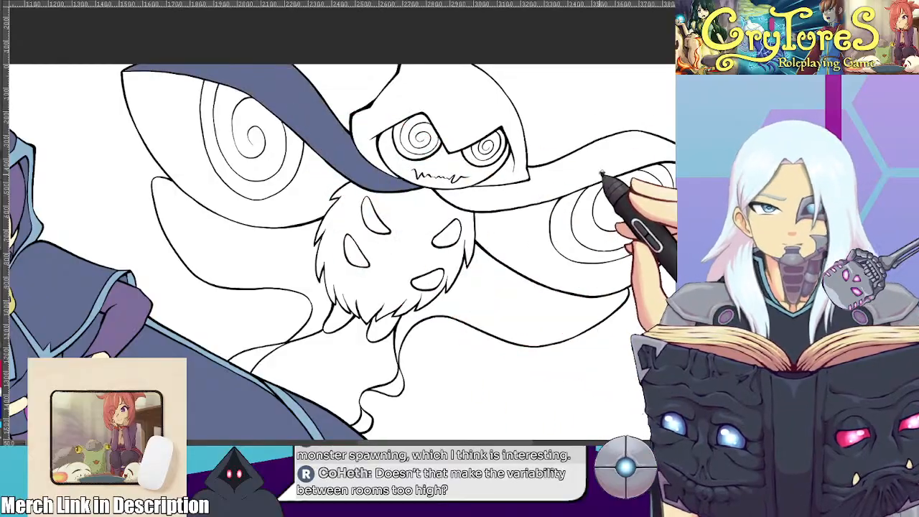
left_click(600, 167)
left_click(479, 101)
scroll(471, 172, "up", 1)
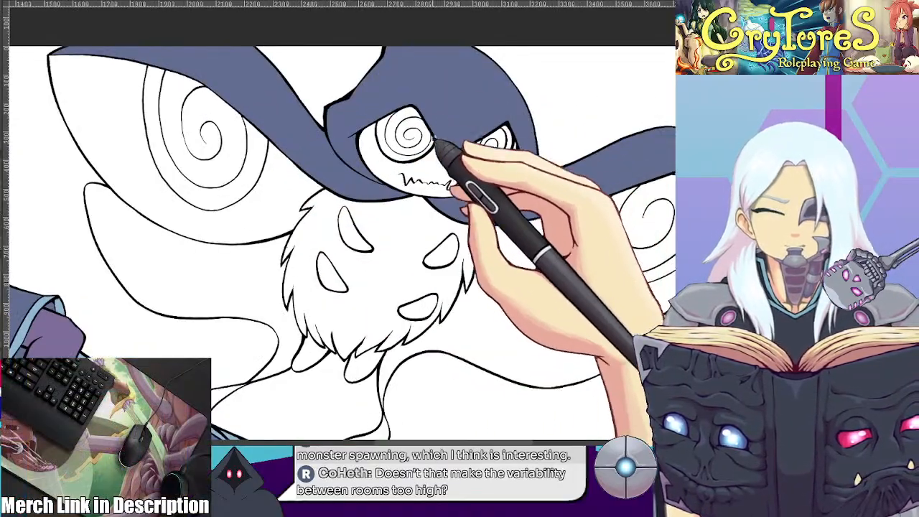
Fill the folded undersides of the creature's trailing wing tails with dark slate blue
left_click_drag(444, 168, 402, 94)
left_click_drag(325, 184, 339, 146)
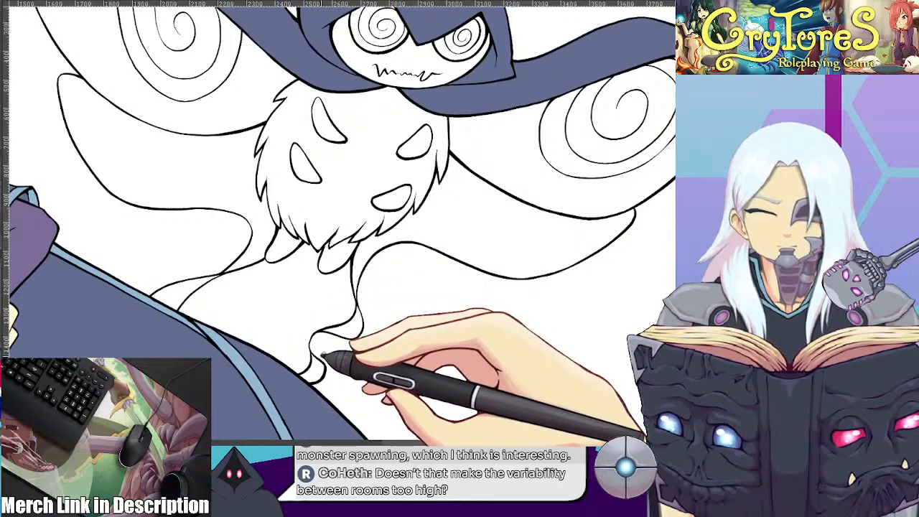
left_click(353, 328)
left_click(190, 290)
scroll(288, 248, "down", 1)
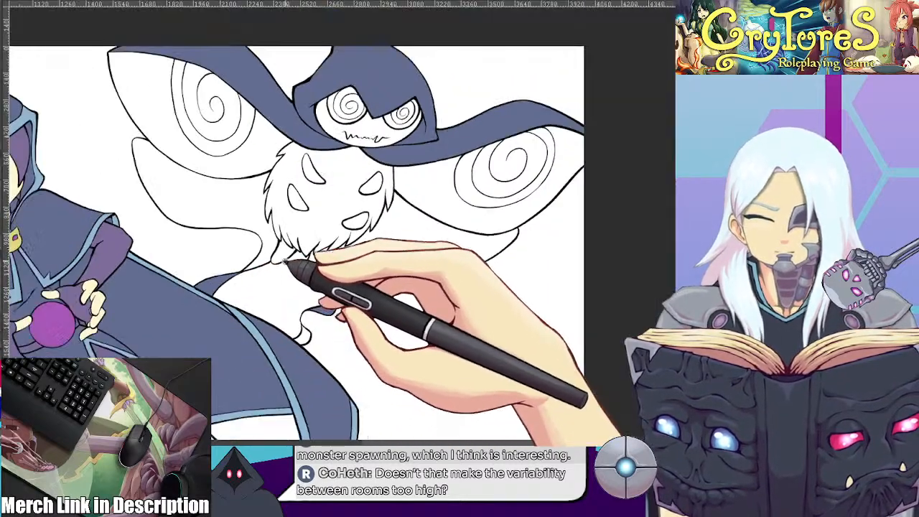
Fill the creature's furry body with purple and its upper and lower wings with light blue, matching the reference sheet
left_click_drag(286, 251, 287, 285)
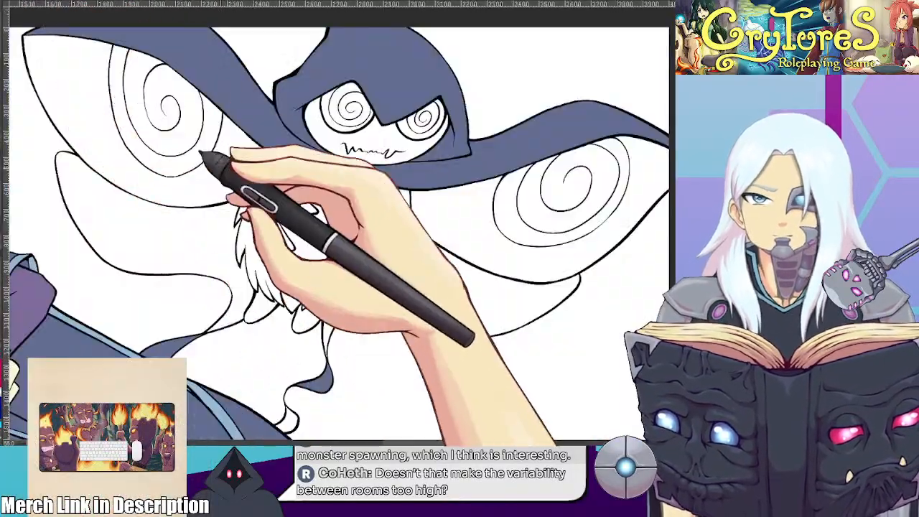
left_click(352, 220)
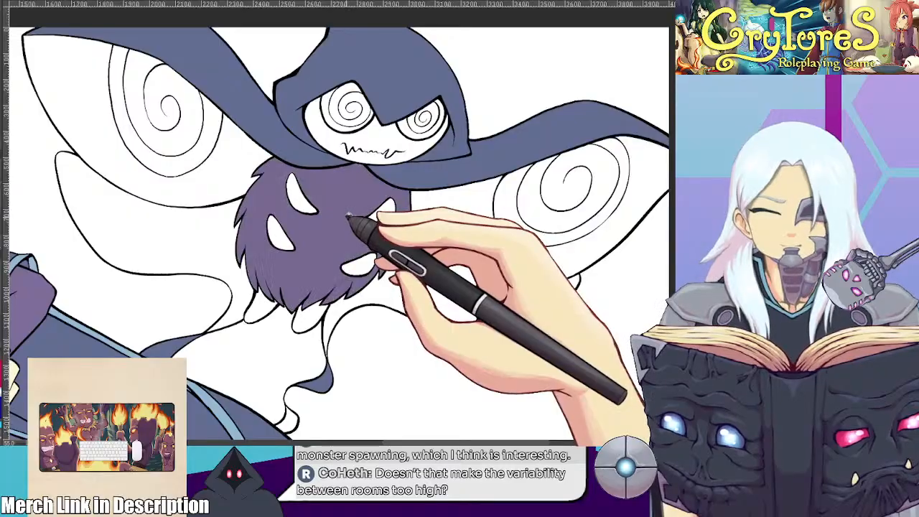
scroll(349, 214, "up", 1)
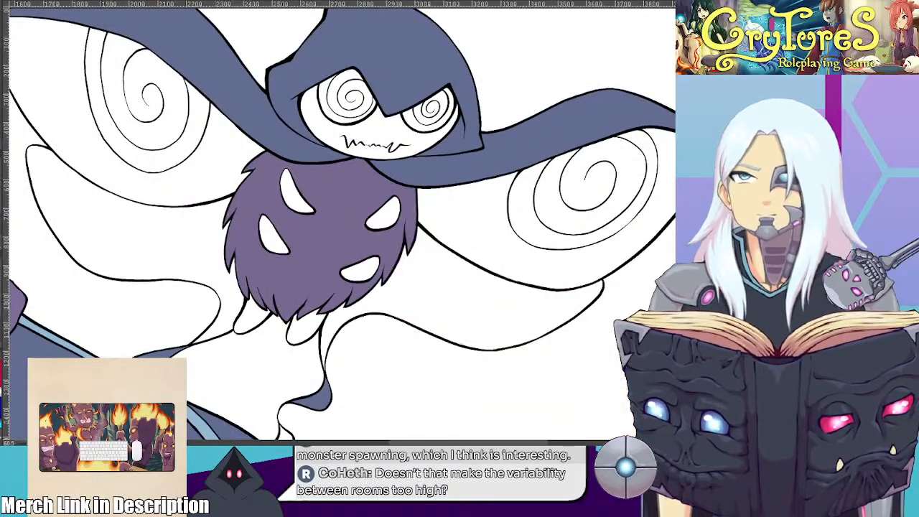
left_click(195, 185)
left_click(515, 248)
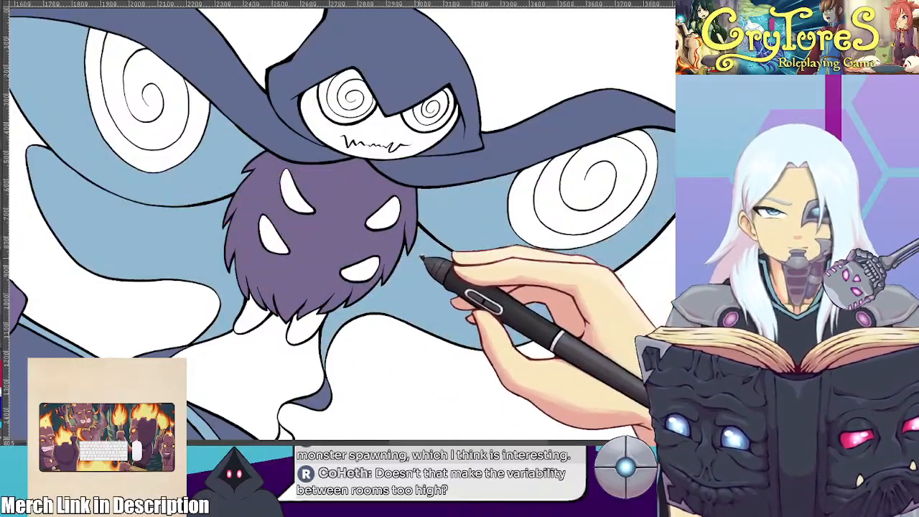
Fill the curled tip of the creature's wing tail, beside the character's cape, with light blue
scroll(424, 258, "down", 1)
scroll(378, 123, "up", 4)
left_click(414, 197)
scroll(408, 194, "down", 1)
scroll(409, 194, "down", 1)
left_click_drag(385, 242, 412, 117)
left_click_drag(371, 293, 391, 165)
scroll(373, 293, "up", 1)
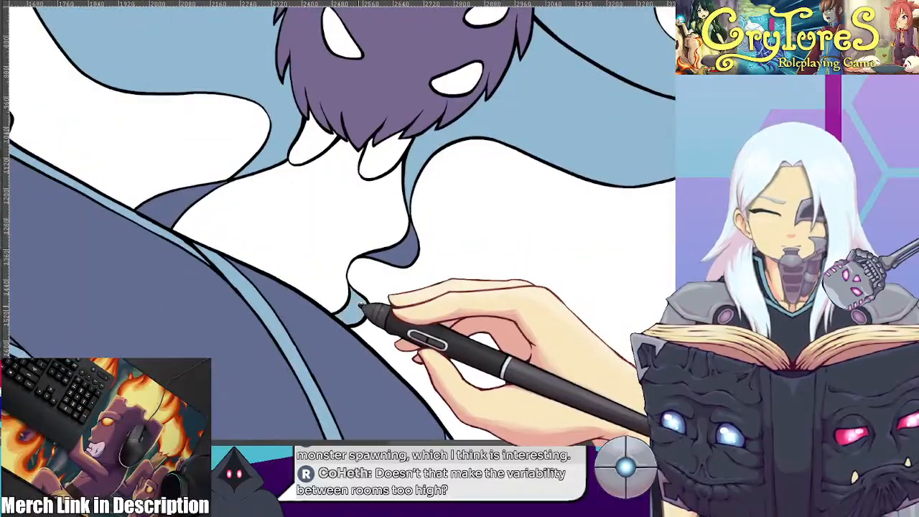
Fill the creature's face, the markings on its furry body and its two small feet with light blue
mouse_move(436, 100)
left_mouse_down()
mouse_move(389, 307)
mouse_move(358, 290)
left_mouse_up()
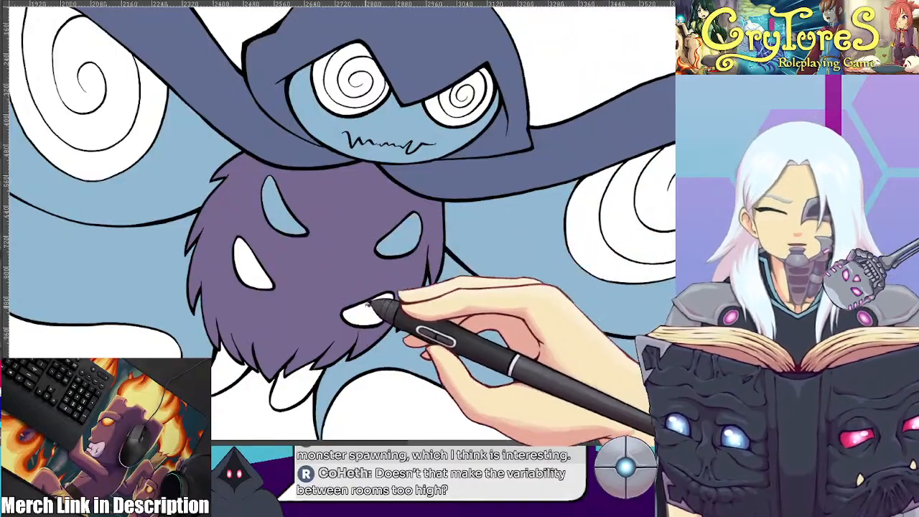
left_click(252, 272)
left_click(229, 366)
left_click(291, 391)
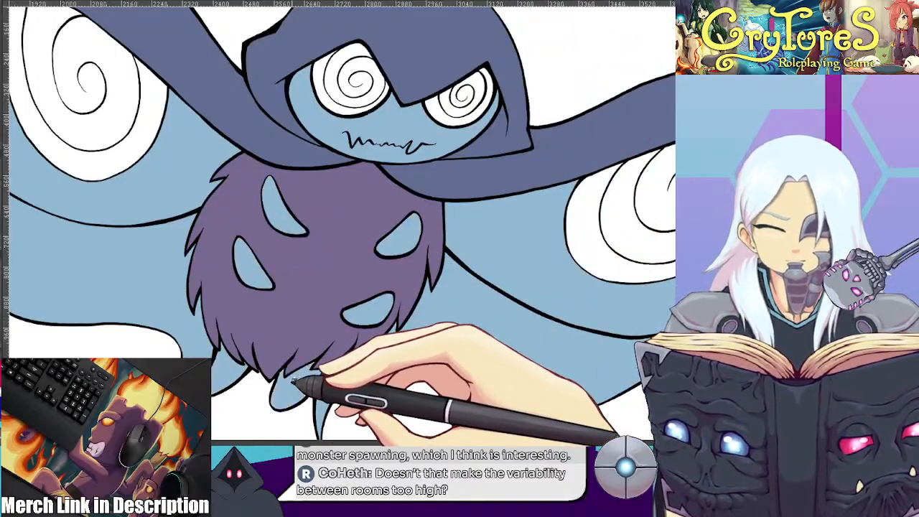
Sample the pink from the reference sheet's wing spots and fill the spiral spot on the creature's left wing
scroll(319, 289, "down", 3)
scroll(319, 289, "down", 2)
scroll(329, 191, "up", 4)
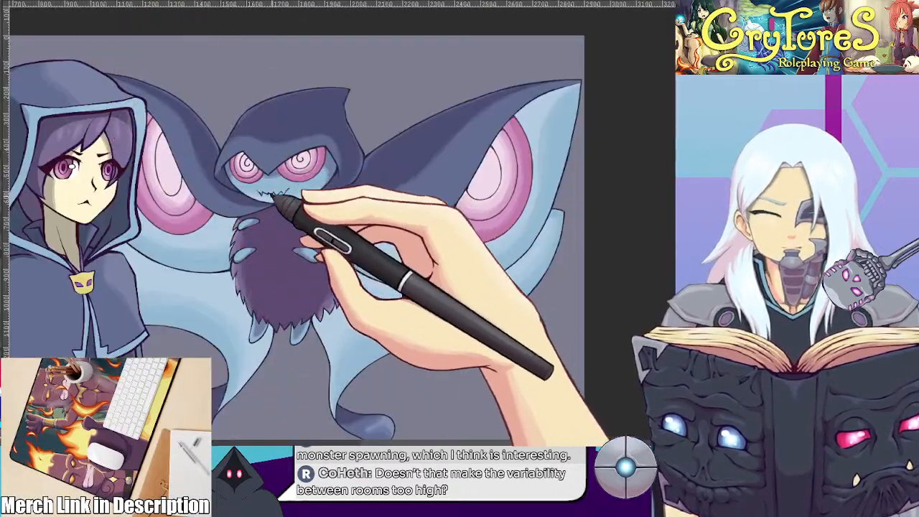
scroll(215, 229, "up", 1)
left_click(191, 219, "alt")
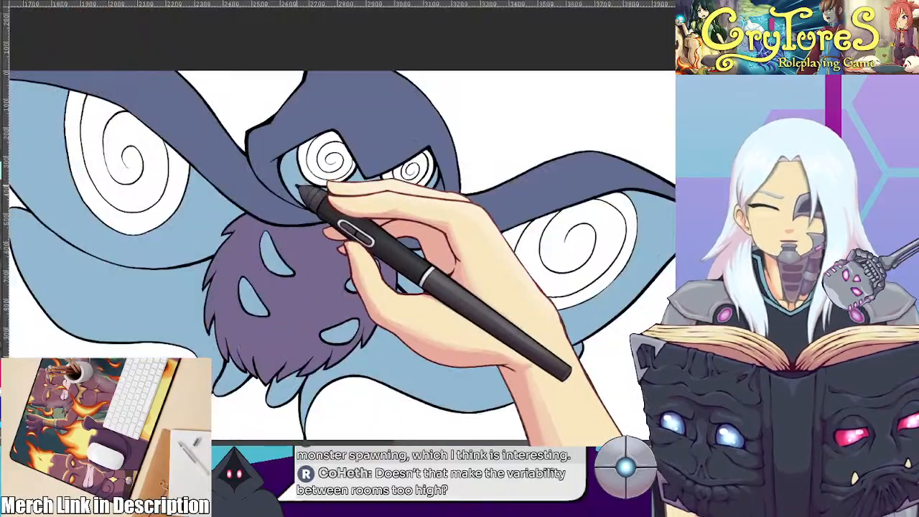
scroll(309, 195, "down", 1)
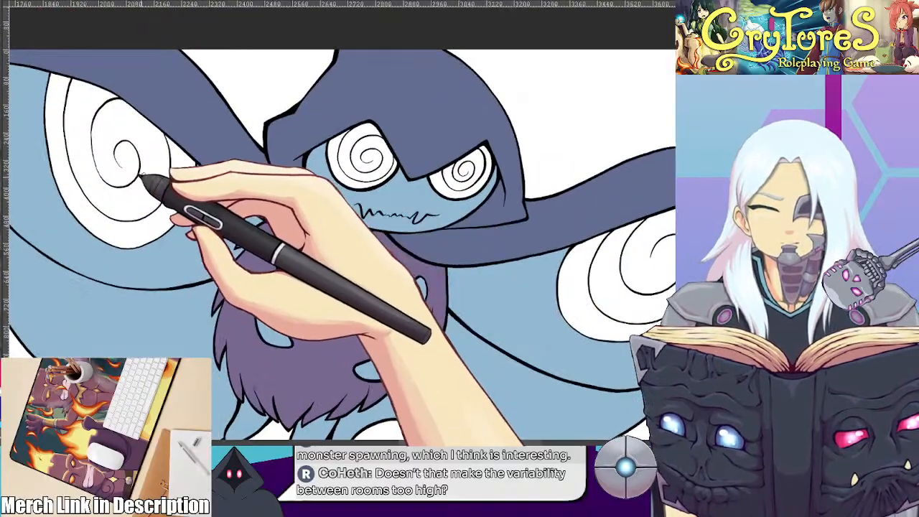
left_click(175, 180)
left_click(176, 169)
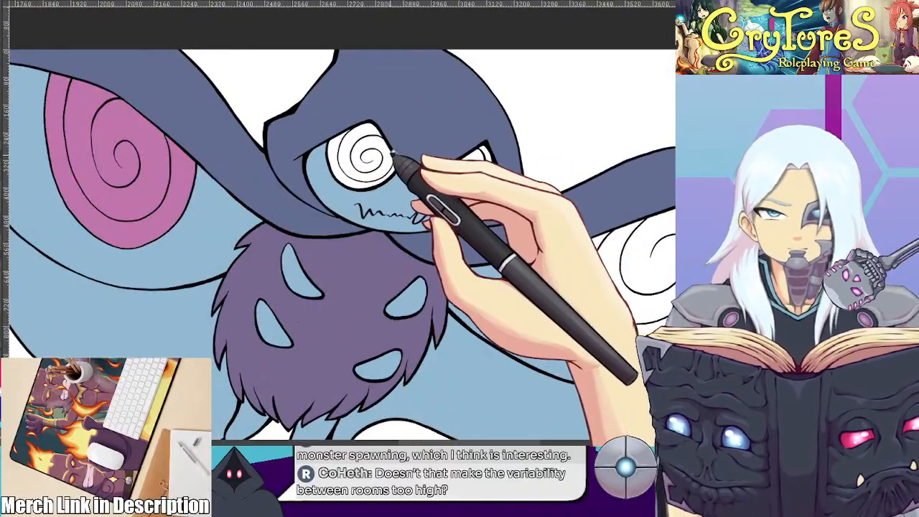
Fill both of the creature's spiral eyes with pink, including the outer rings
left_click(339, 152)
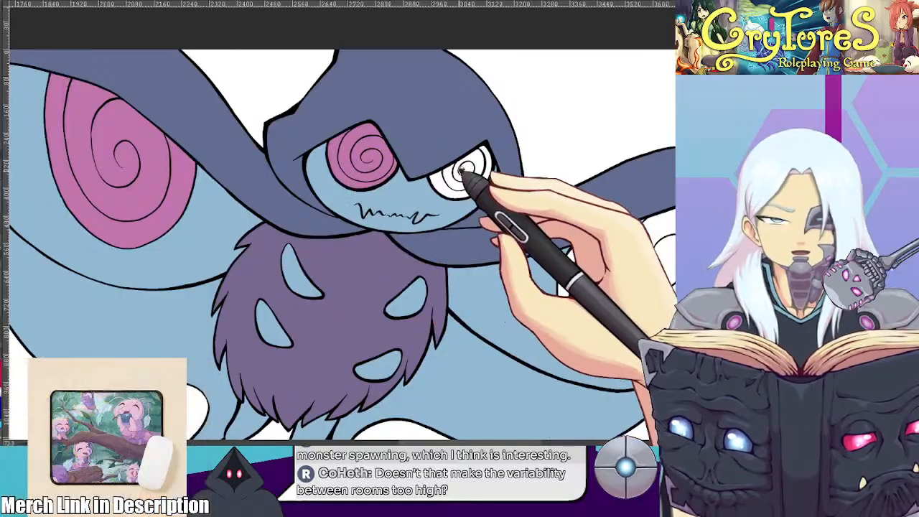
scroll(469, 176, "up", 1)
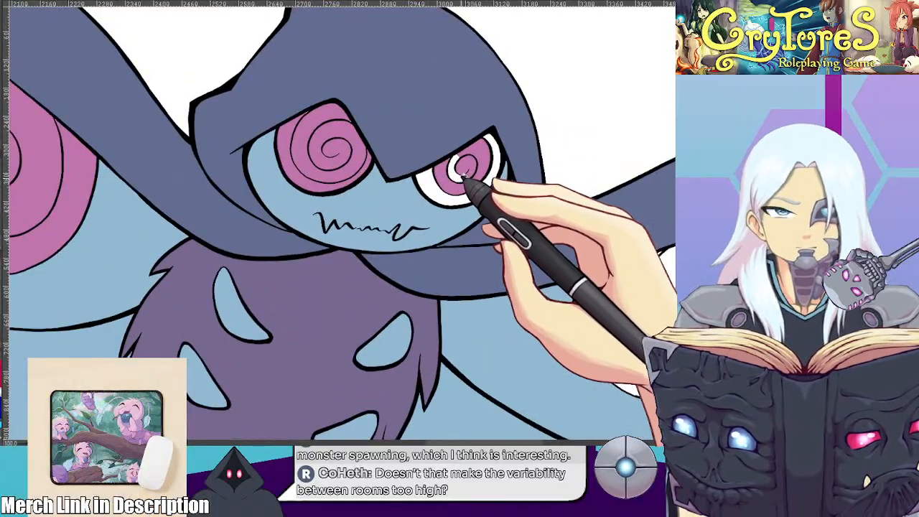
scroll(495, 173, "down", 1)
Fill all rings of the spiral spot on the creature's right wing with pink, up to the surrounding outlines
left_click_drag(575, 228, 455, 210)
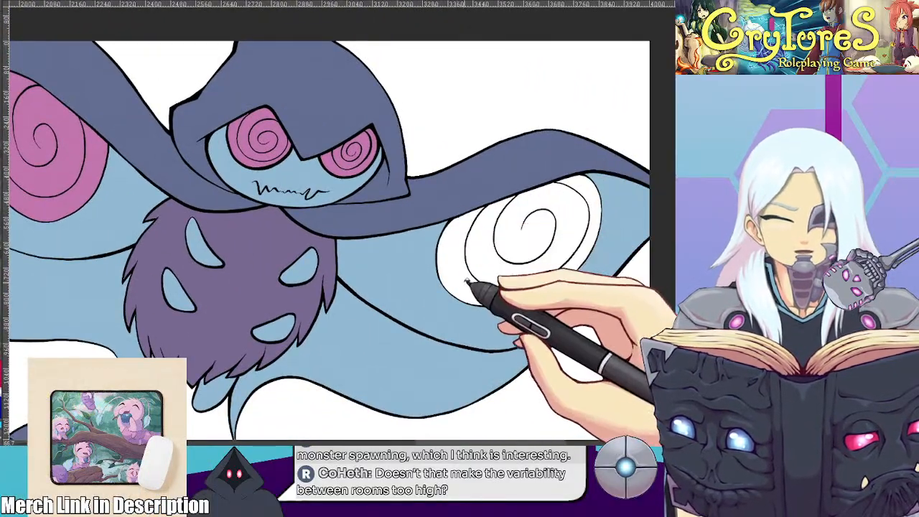
scroll(522, 218, "up", 3)
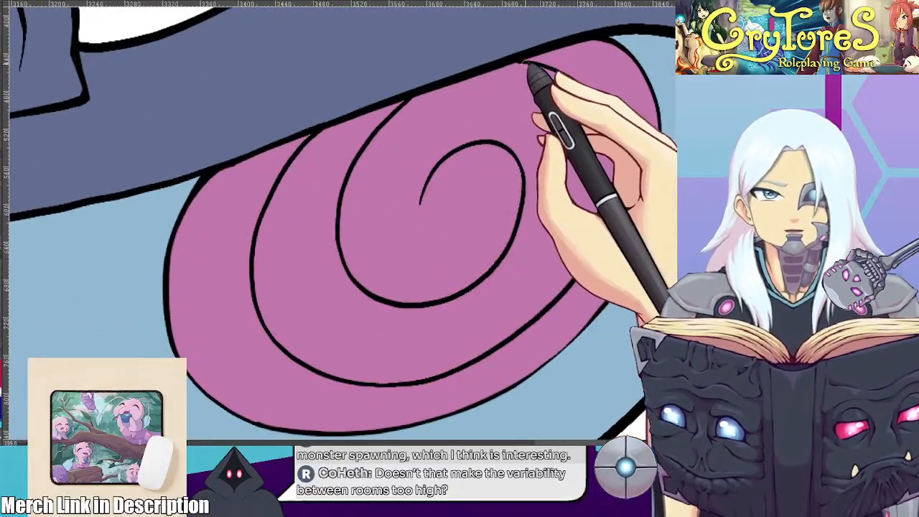
scroll(256, 167, "down", 2)
left_click_drag(256, 167, 395, 168)
left_click_drag(533, 121, 410, 144)
scroll(423, 102, "up", 3)
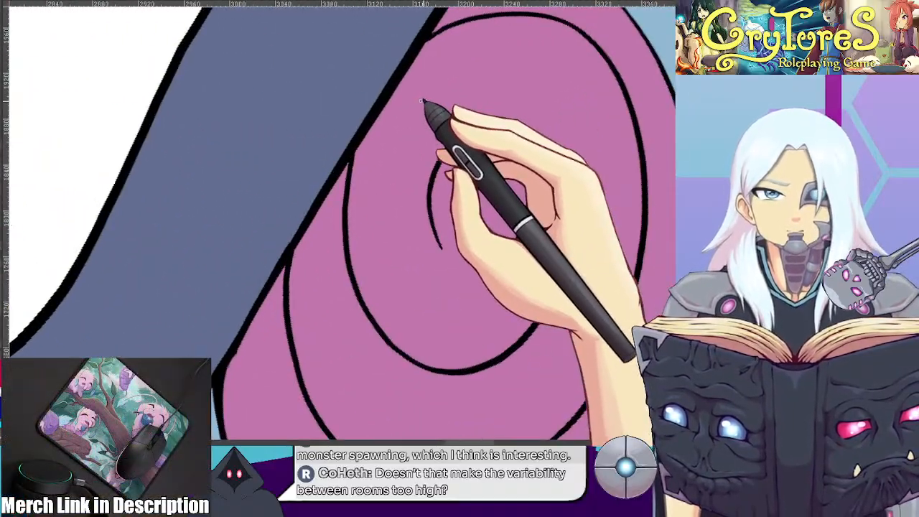
left_click_drag(486, 214, 523, 118)
Clean up the colour edges and outlines around the creature's spiral eyes and mouth, leaving no stray pink on the hood
scroll(484, 44, "down", 4)
scroll(329, 164, "up", 4)
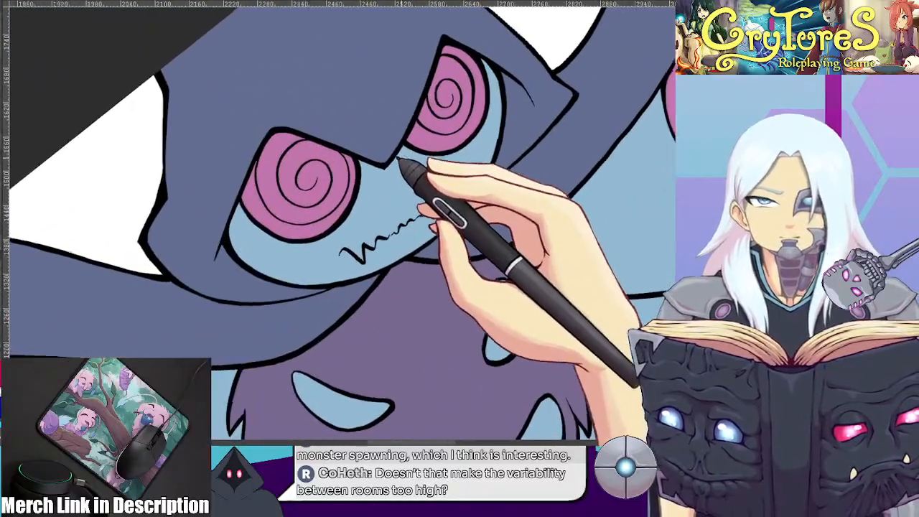
left_click_drag(157, 191, 191, 185)
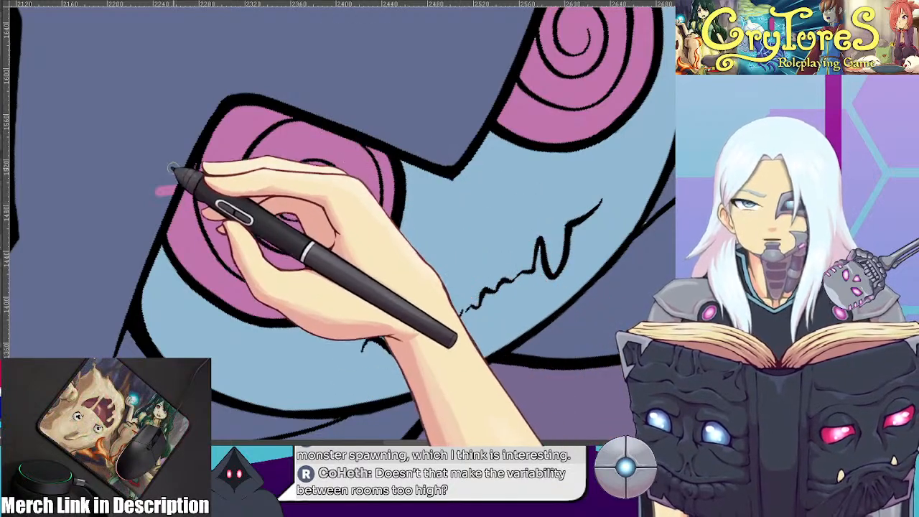
left_click_drag(175, 185, 161, 194)
mouse_move(525, 120)
left_mouse_down()
mouse_move(438, 234)
mouse_move(365, 300)
left_mouse_up()
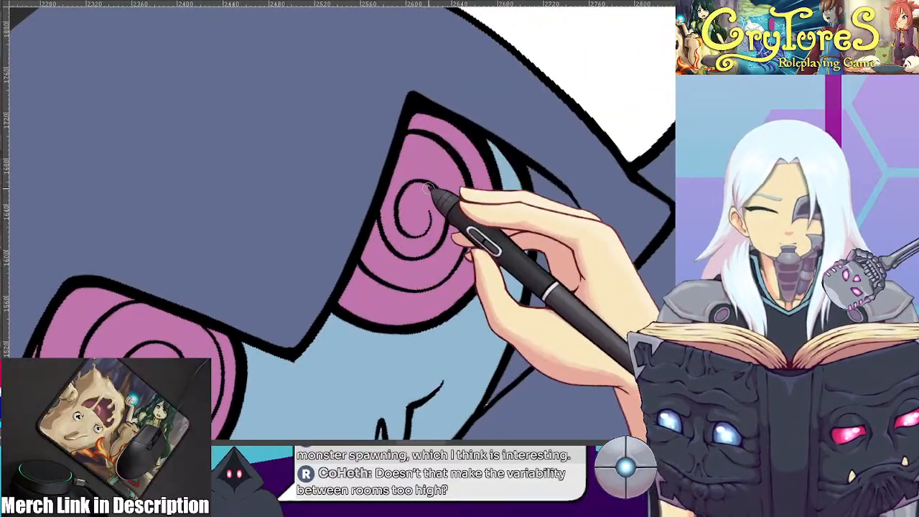
scroll(429, 190, "down", 3)
left_click_drag(478, 231, 468, 279)
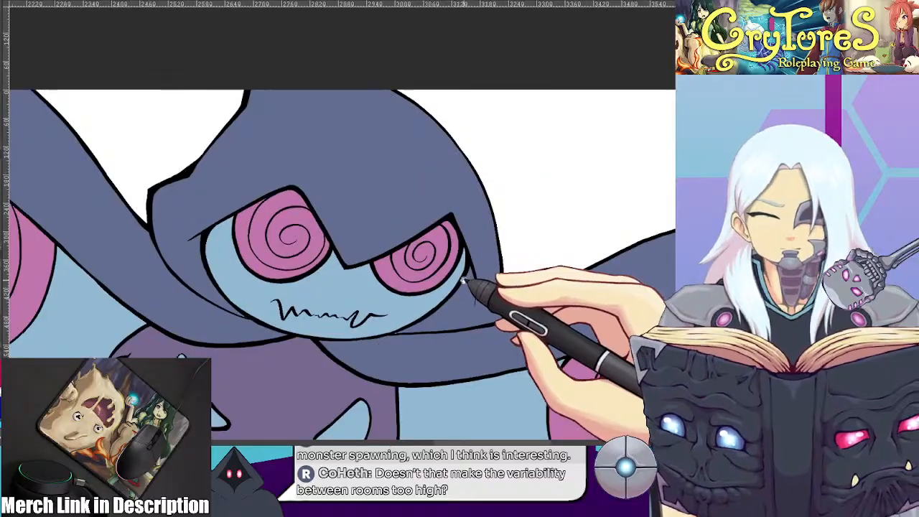
left_click_drag(431, 323, 424, 246)
scroll(424, 246, "up", 2)
left_click(388, 288, "ctrl")
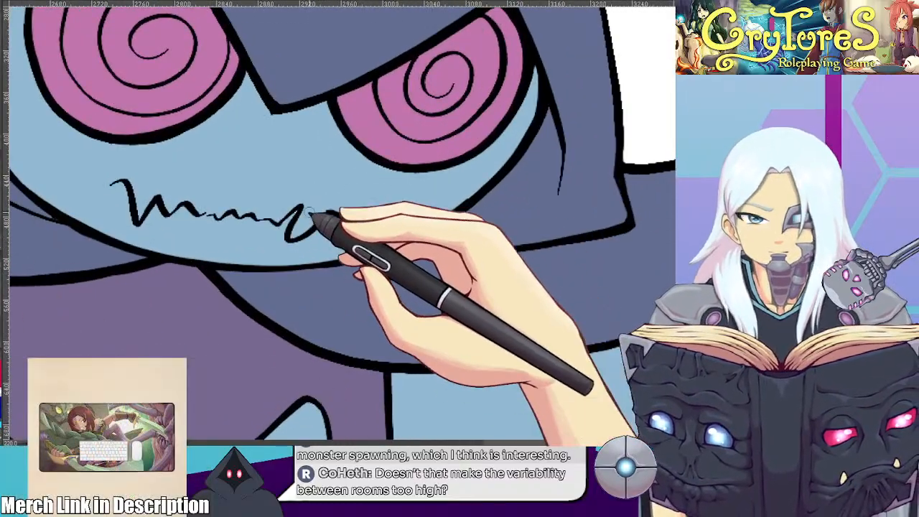
Touch up the black outlines below the creature's face and along the upper tufts of its furry body
left_click_drag(311, 222, 434, 255)
left_click_drag(289, 281, 625, 258)
left_click_drag(360, 154, 630, 314)
left_click_drag(470, 249, 541, 239)
left_click_drag(416, 294, 798, 426)
left_click_drag(627, 318, 403, 58)
left_click_drag(448, 295, 301, 86)
left_click_drag(610, 259, 301, 173)
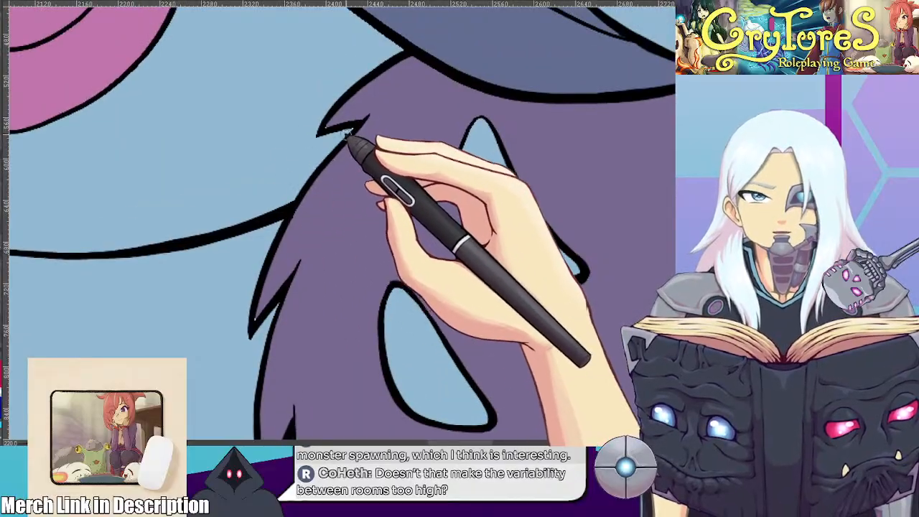
Touch up the outline joins along the creature's lower fur tufts and around its two small feet
left_click_drag(242, 246, 355, 93)
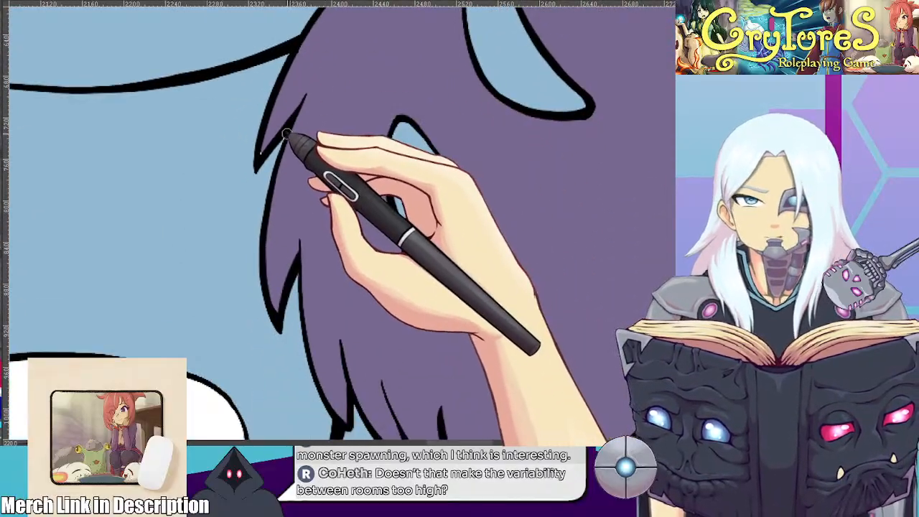
left_click_drag(361, 264, 395, 169)
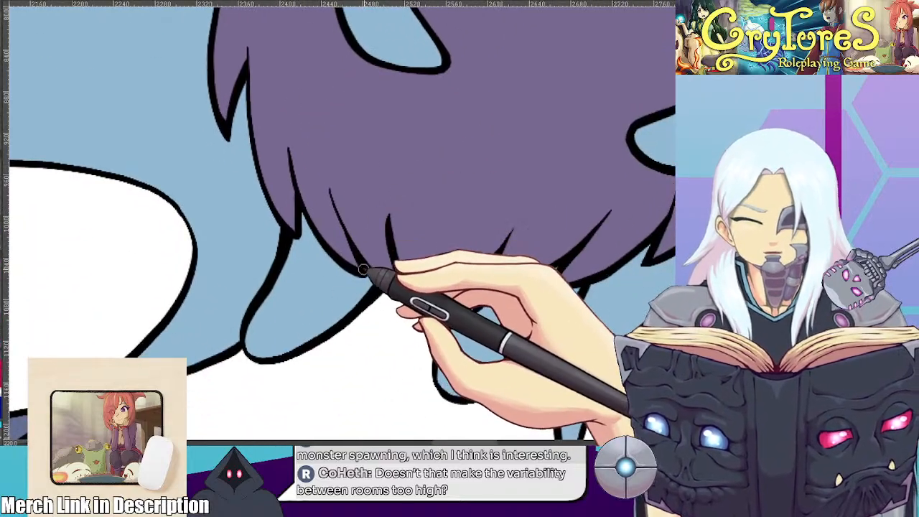
left_click_drag(546, 296, 381, 280)
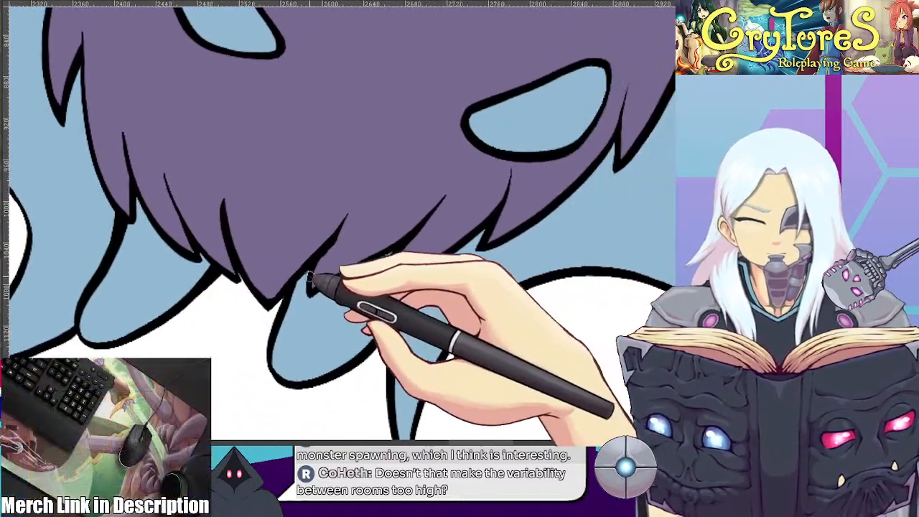
left_click_drag(506, 282, 421, 174)
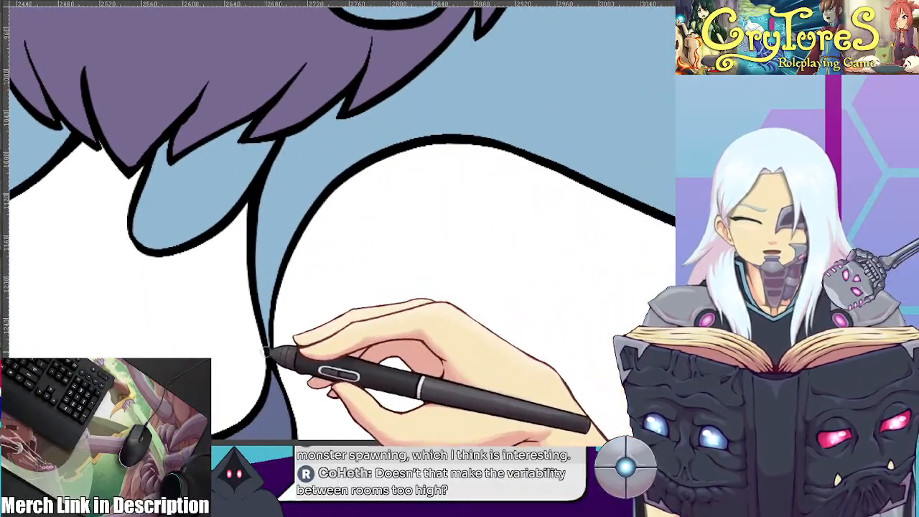
left_click_drag(396, 259, 335, 382)
left_click_drag(434, 230, 338, 339)
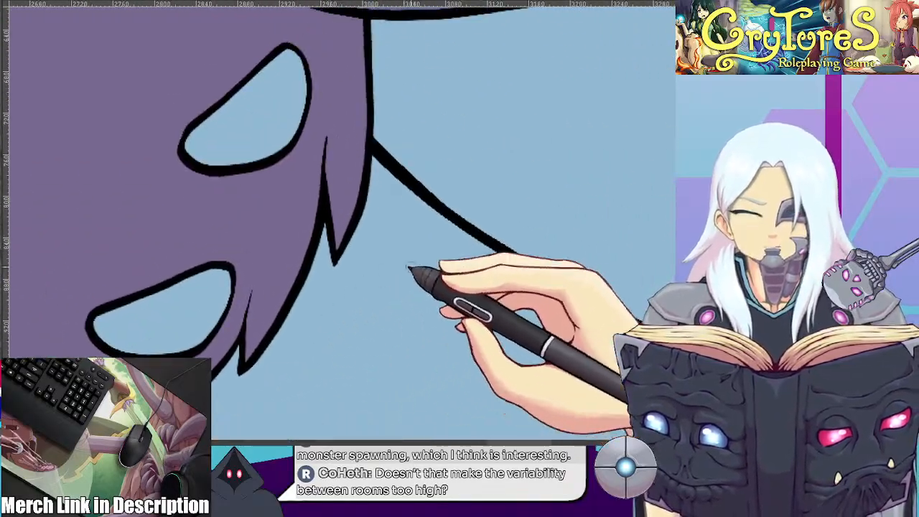
Touch up the outlines where the creature's wings meet the furry body
left_click_drag(526, 223, 447, 312)
left_click_drag(408, 288, 400, 335)
left_click_drag(439, 272, 417, 369)
left_click_drag(585, 268, 425, 102)
left_click_drag(609, 219, 340, 216)
scroll(388, 238, "down", 2)
scroll(403, 209, "down", 1)
scroll(373, 160, "up", 1)
left_click_drag(373, 160, 523, 224)
scroll(472, 250, "down", 2)
left_click_drag(71, 217, 383, 191)
Thicken the outline junction where the light blue lower left wing twists into its dark blue ribbon tail
scroll(255, 203, "up", 2)
scroll(254, 204, "down", 1)
left_click_drag(254, 203, 277, 165)
scroll(304, 201, "down", 1)
scroll(318, 227, "up", 1)
scroll(314, 216, "down", 2)
scroll(329, 220, "up", 2)
left_click_drag(314, 215, 382, 210)
scroll(383, 211, "up", 3)
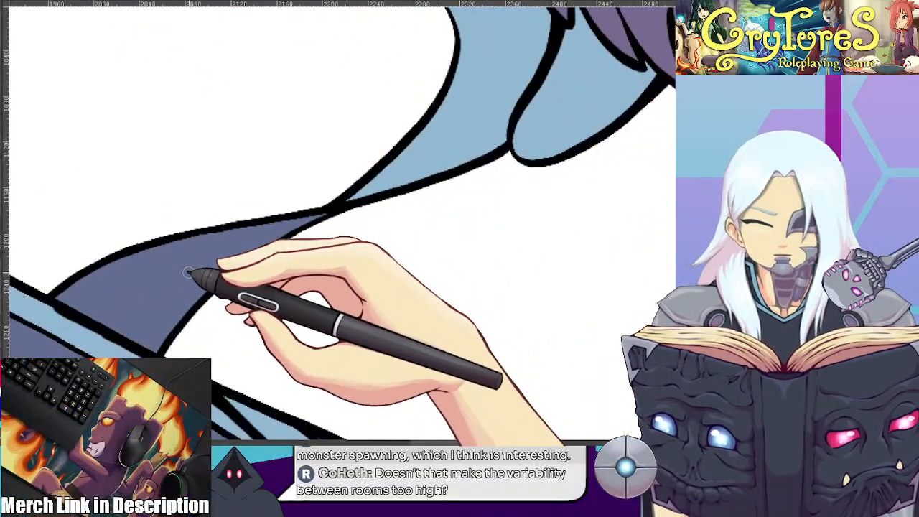
scroll(189, 272, "down", 2)
scroll(264, 254, "up", 3)
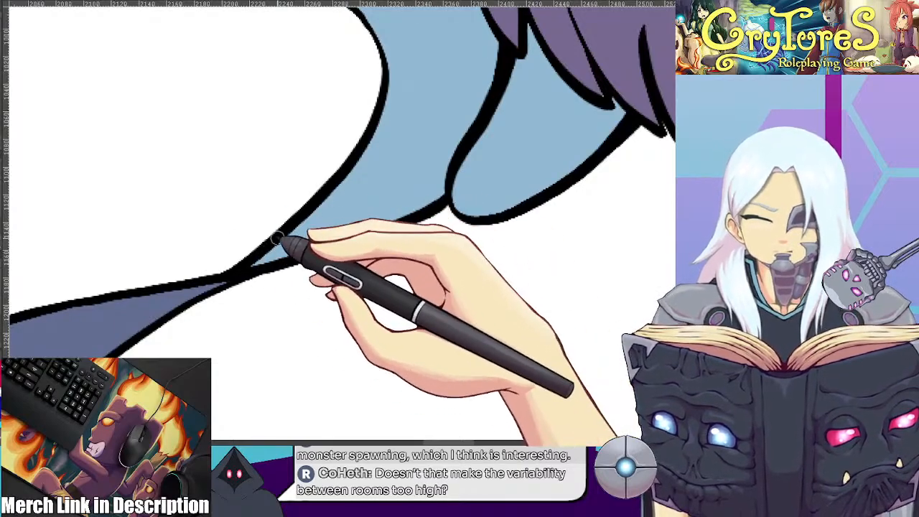
scroll(277, 237, "down", 3)
left_click_drag(345, 234, 327, 225)
scroll(326, 225, "down", 1)
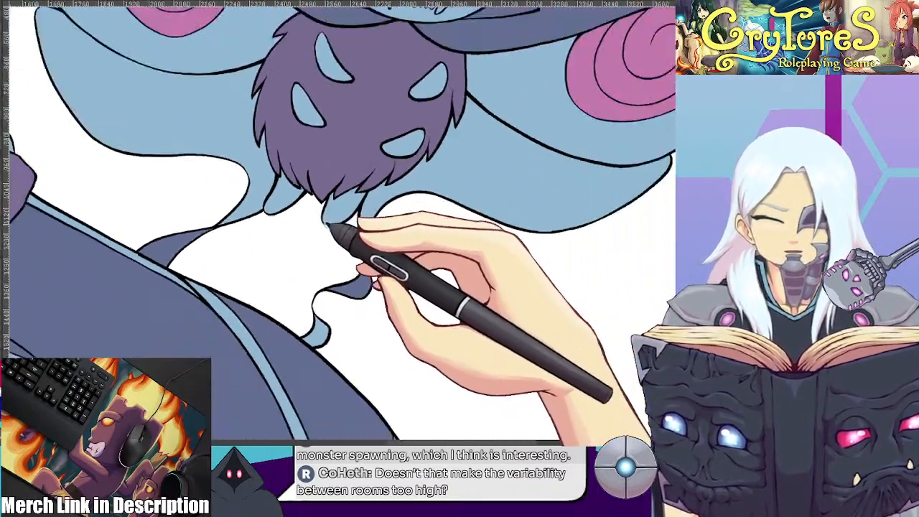
Draw a black edge from the right ribbon tail's fold to its curled tip and paint over the old edge in light blue
scroll(327, 225, "up", 6)
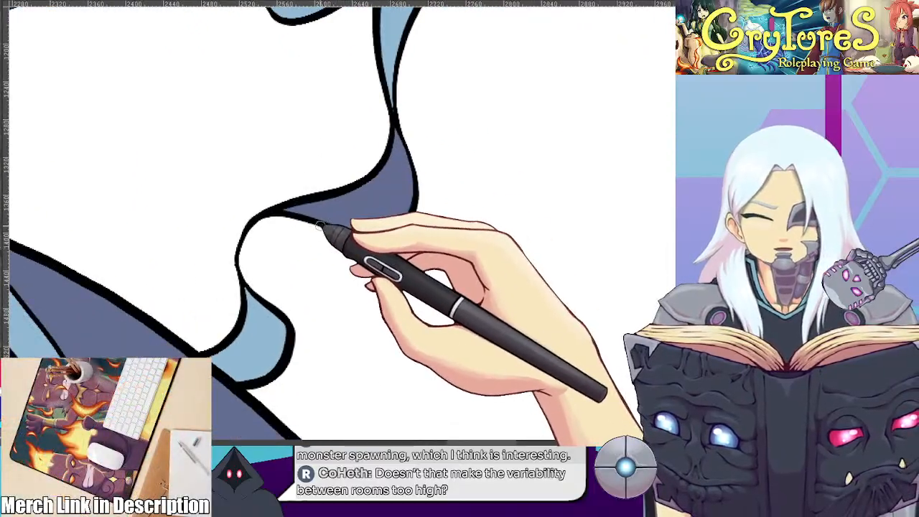
scroll(321, 224, "down", 5)
scroll(345, 205, "up", 4)
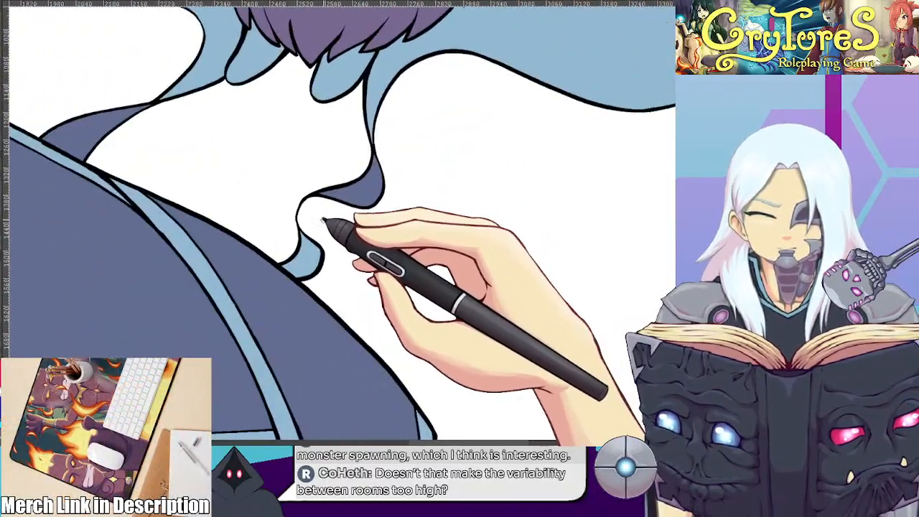
scroll(323, 221, "up", 4)
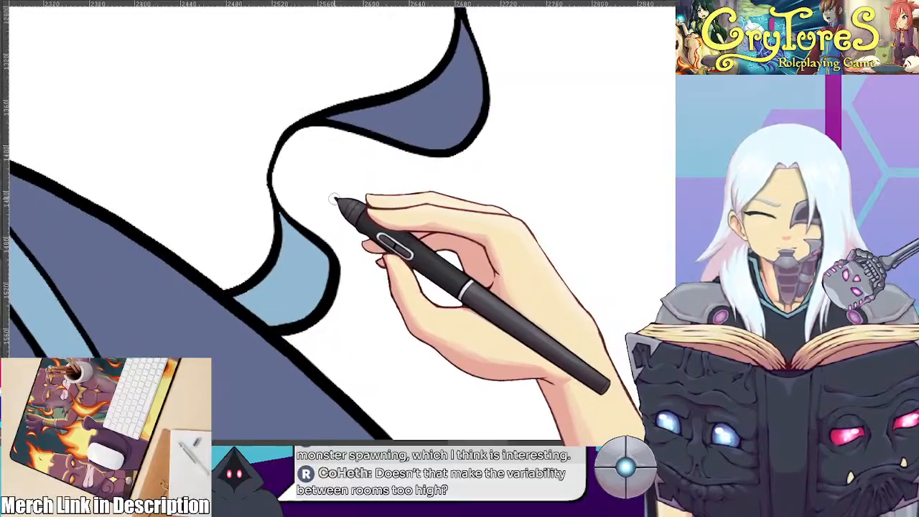
scroll(334, 196, "up", 1)
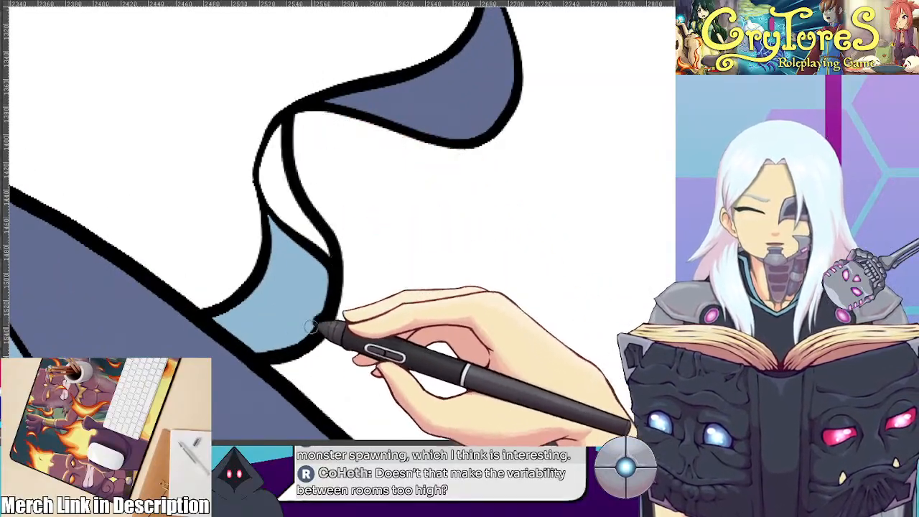
mouse_move(287, 215)
left_mouse_down()
mouse_move(320, 308)
mouse_move(319, 237)
mouse_move(324, 278)
mouse_move(312, 315)
left_mouse_up()
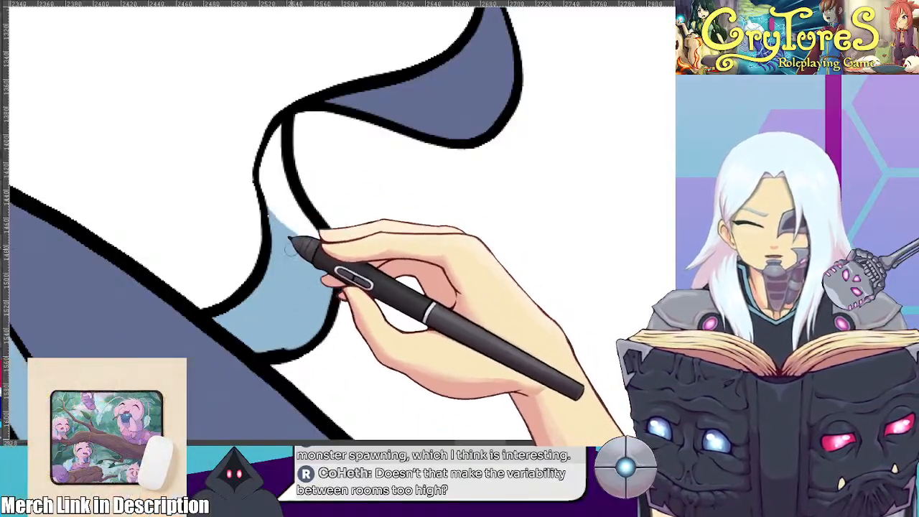
Thicken and smooth the inner black edge of the right ribbon tail between its fold and curled tip
left_click_drag(266, 119, 254, 181)
left_click_drag(261, 137, 255, 191)
left_click_drag(280, 108, 251, 216)
left_click_drag(402, 350, 239, 316)
mouse_move(210, 194)
left_mouse_down()
mouse_move(226, 189)
mouse_move(251, 321)
left_mouse_up()
Fill the white gap inside the right ribbon tail's curled tip with light blue up to the fold
scroll(233, 190, "down", 4)
scroll(259, 322, "up", 2)
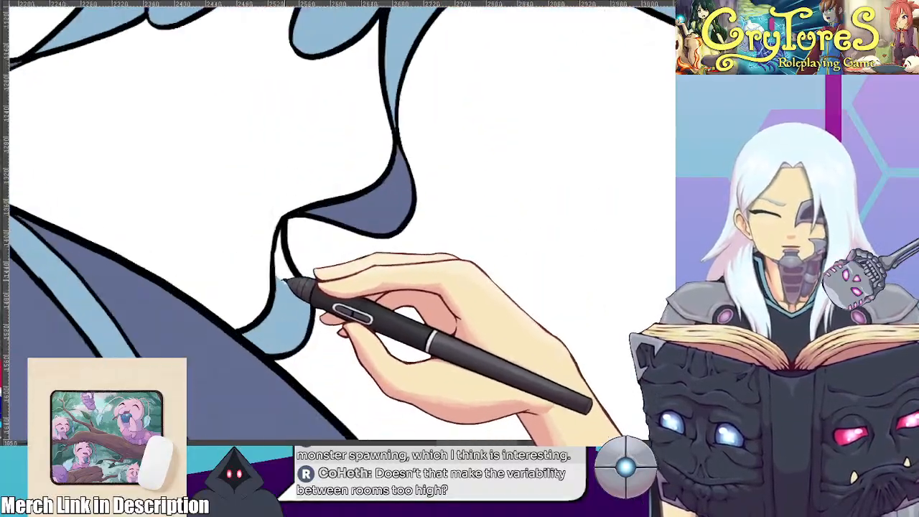
scroll(283, 279, "up", 3)
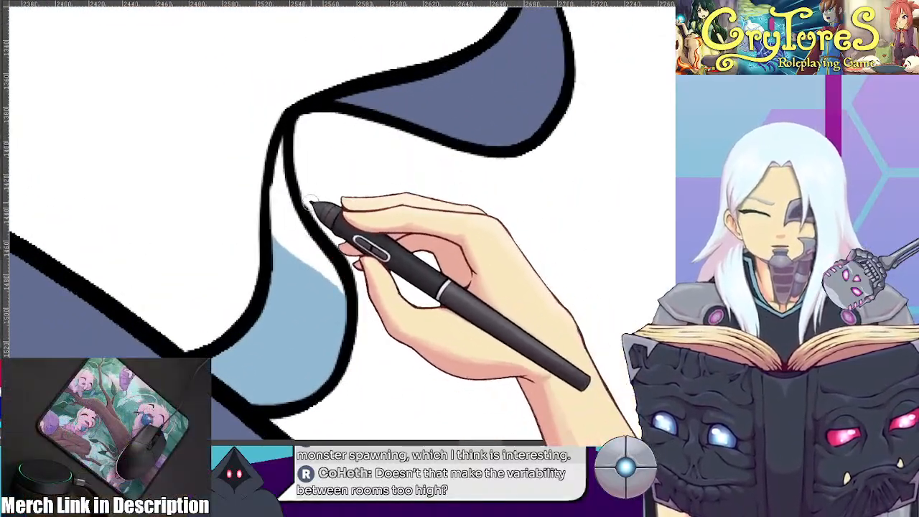
left_click_drag(400, 348, 424, 290)
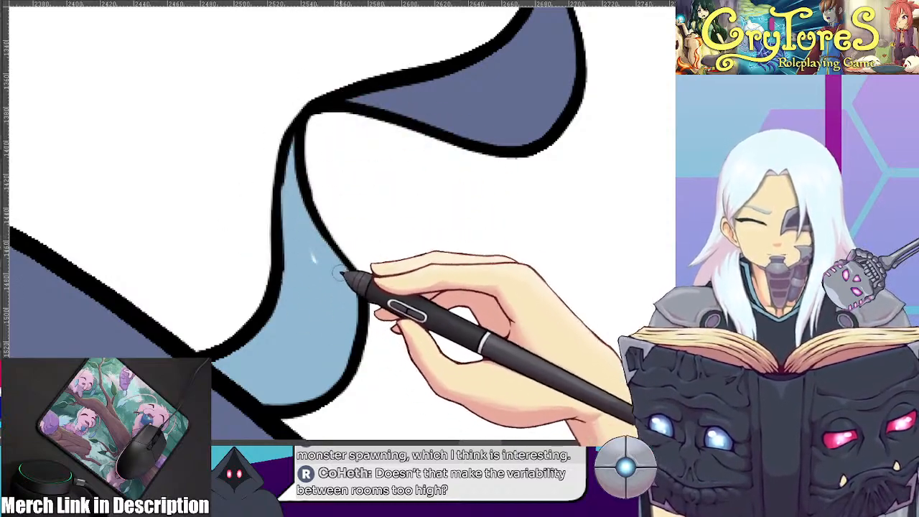
scroll(317, 348, "down", 10)
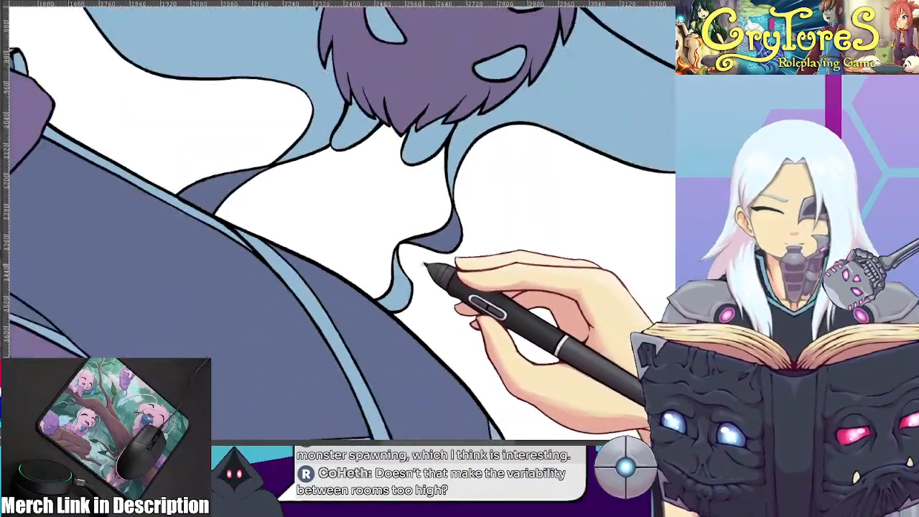
Review the whole picture and show the hooded character's eye and mouth line art over the flat colours
scroll(426, 262, "up", 10)
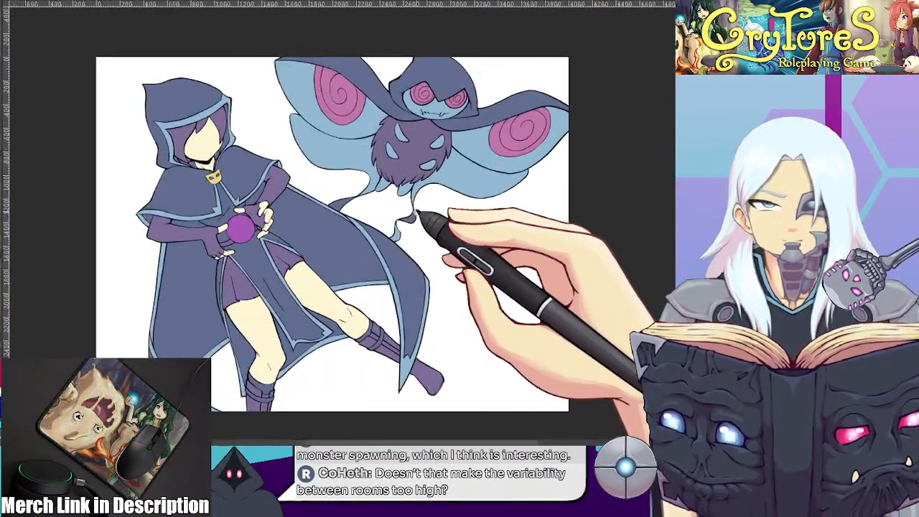
scroll(420, 201, "down", 3)
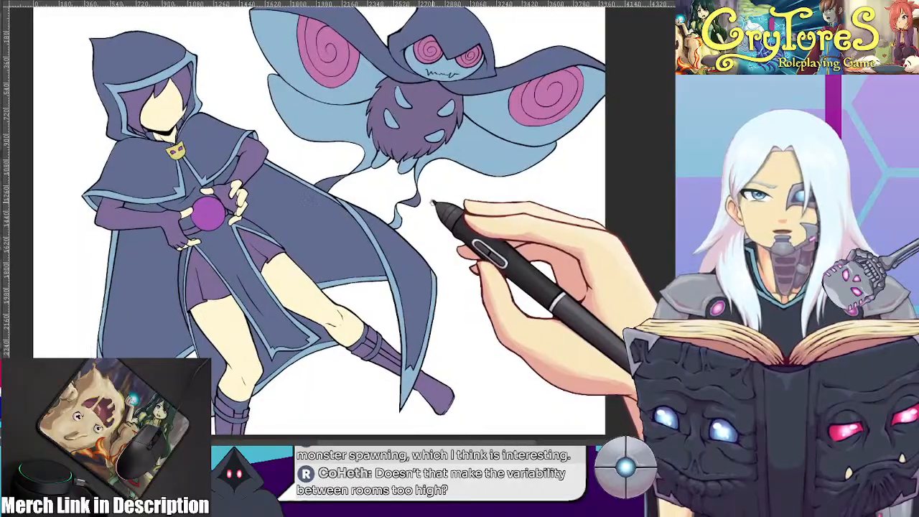
left_click_drag(439, 205, 439, 207)
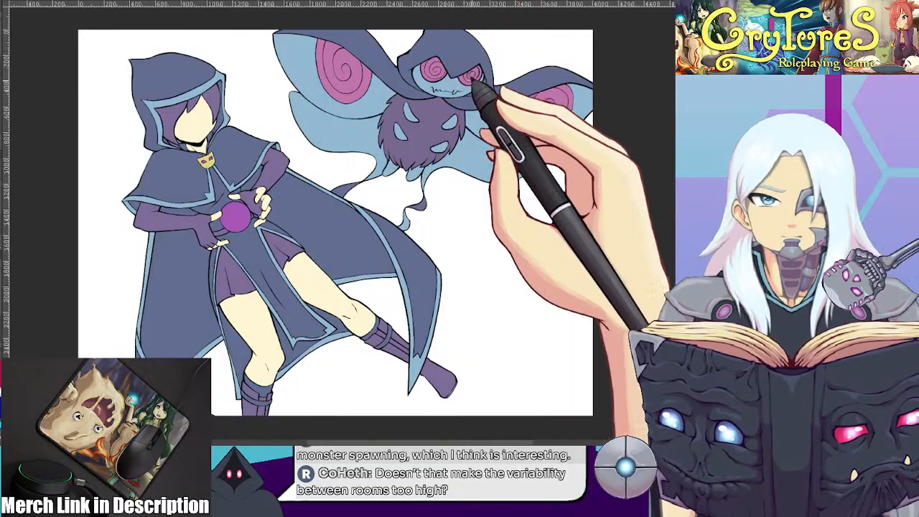
left_click_drag(384, 210, 402, 211)
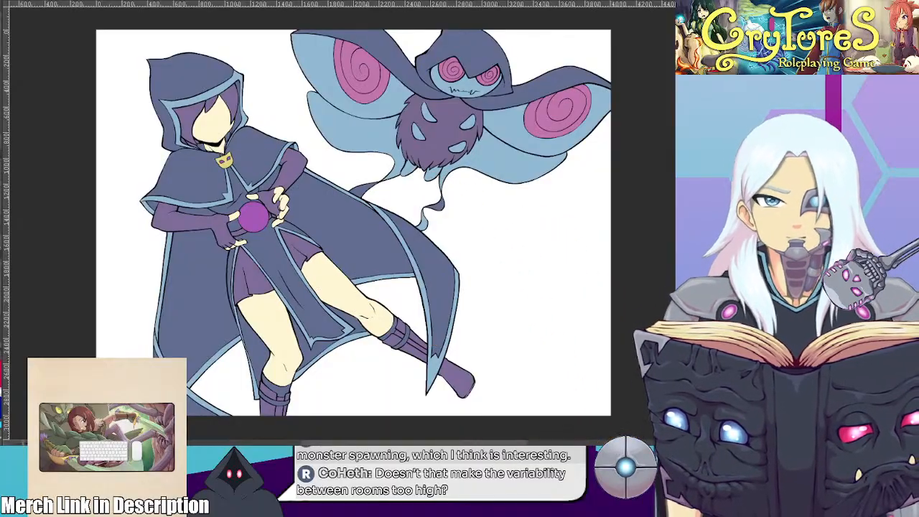
mouse_move(162, 129)
left_mouse_down()
mouse_move(323, 206)
mouse_move(374, 214)
mouse_move(345, 244)
mouse_move(325, 181)
mouse_move(258, 174)
left_mouse_up()
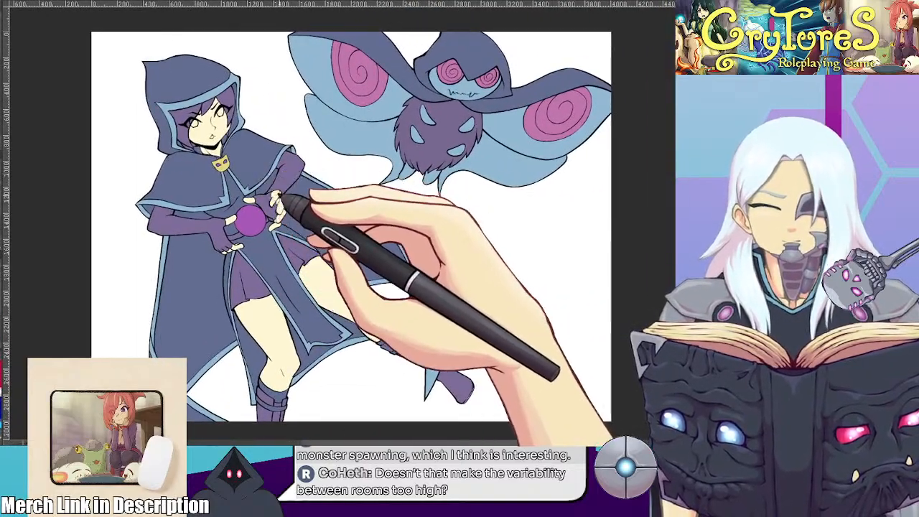
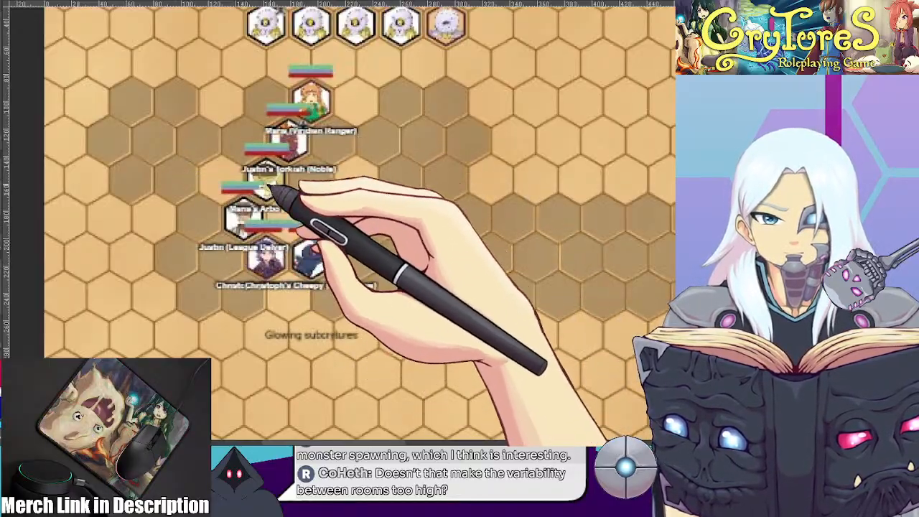
Examine the hex battle map from the party's starting cave along the corridor to the shelf split
mouse_move(431, 142)
left_mouse_down()
mouse_move(394, 160)
mouse_move(345, 168)
mouse_move(201, 137)
mouse_move(162, 103)
mouse_move(253, 153)
mouse_move(242, 152)
left_mouse_up()
scroll(393, 161, "down", 2)
scroll(293, 153, "down", 1)
scroll(200, 136, "down", 1)
scroll(163, 103, "down", 1)
mouse_move(341, 169)
left_mouse_down()
mouse_move(247, 151)
mouse_move(237, 139)
mouse_move(260, 143)
mouse_move(294, 172)
mouse_move(281, 178)
left_mouse_up()
scroll(246, 172, "up", 1)
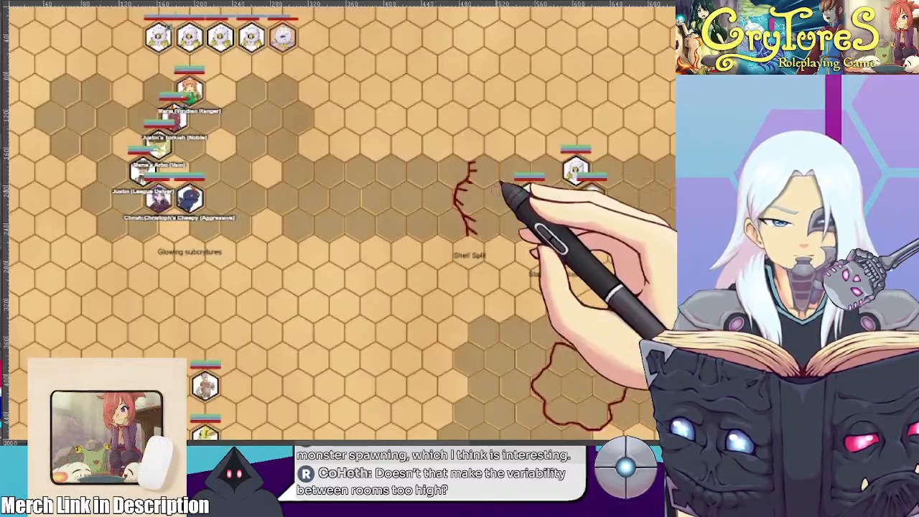
scroll(388, 174, "down", 1)
left_click_drag(368, 172, 318, 189)
scroll(419, 193, "up", 1)
scroll(312, 186, "up", 1)
scroll(333, 184, "up", 1)
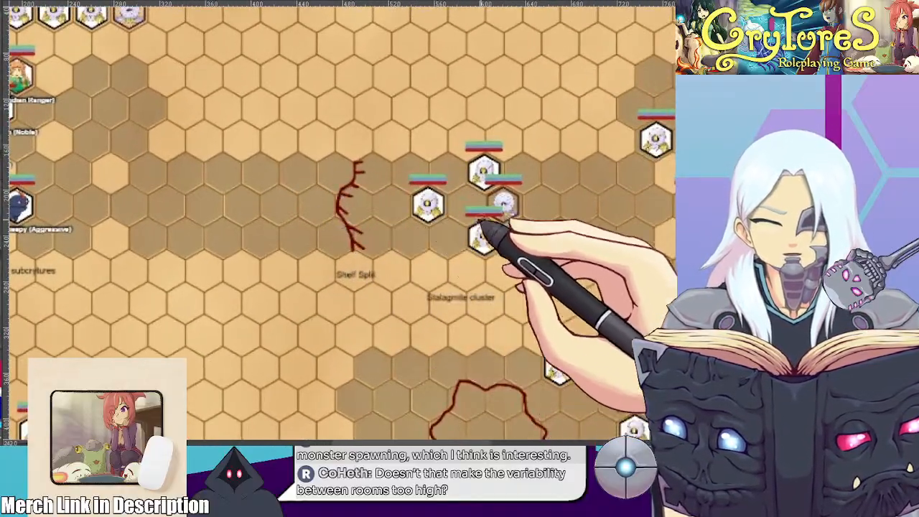
Examine the monster placement around the stalagmite cluster and in the eastern cave with the glowing subcrytures
left_click_drag(579, 242, 413, 208)
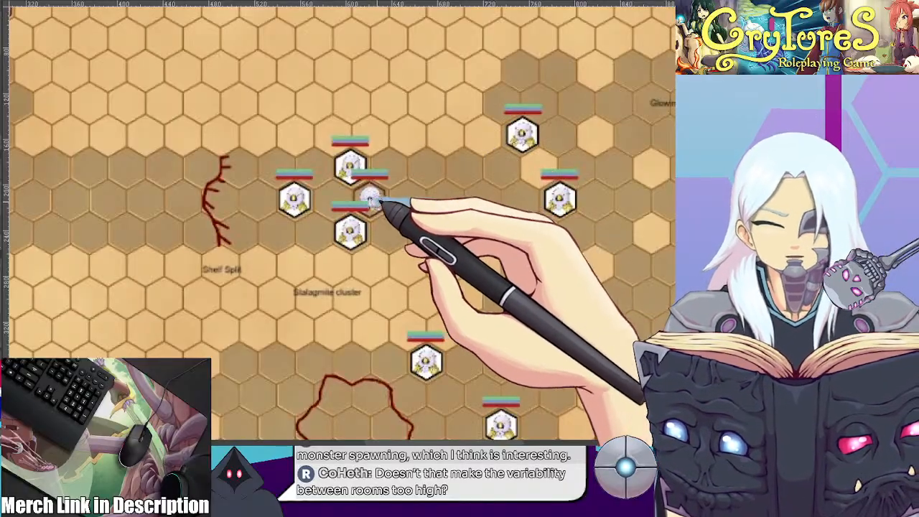
left_click_drag(505, 193, 290, 164)
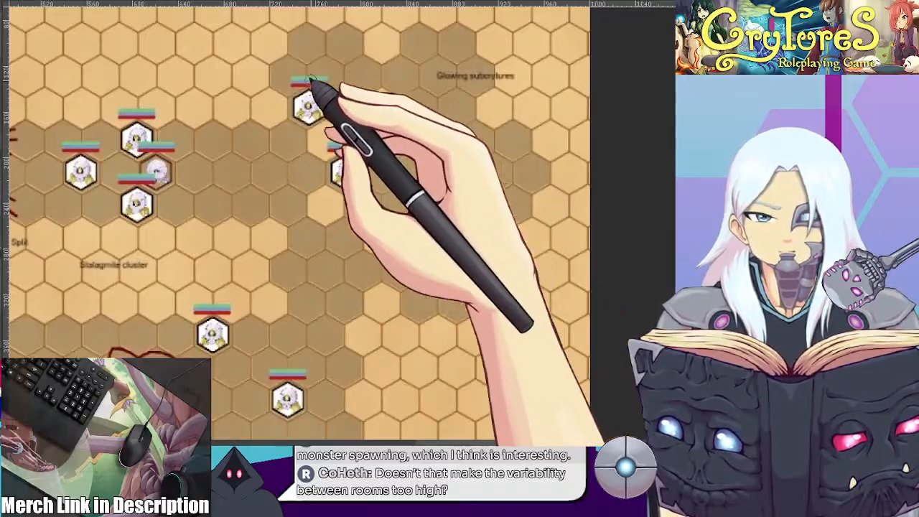
scroll(355, 191, "down", 1)
left_click_drag(279, 189, 403, 207)
scroll(375, 199, "up", 1)
scroll(396, 207, "up", 1)
scroll(394, 204, "down", 1)
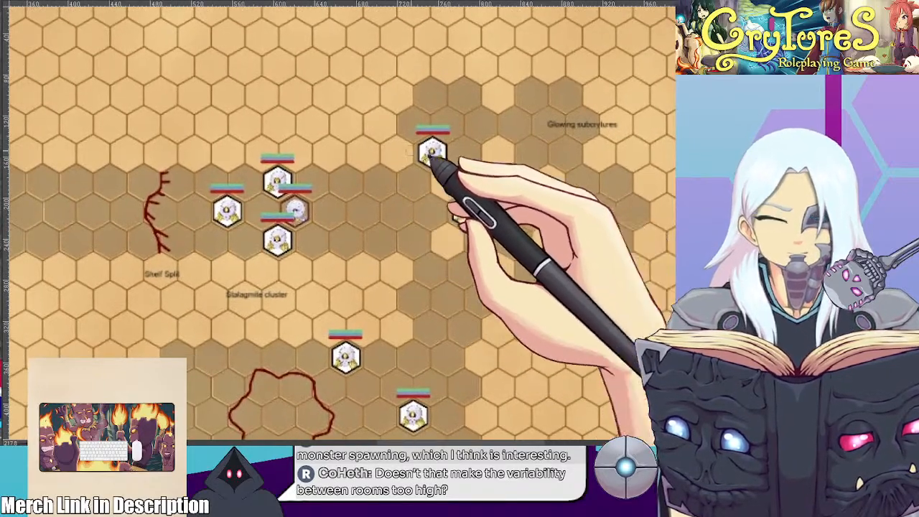
scroll(515, 214, "down", 1)
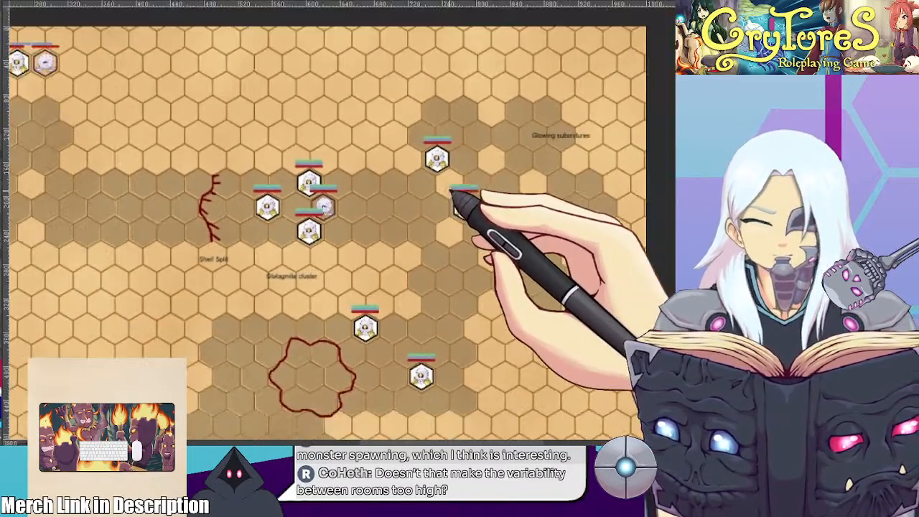
Examine the southern monster chamber, then trace the route from the shelf split through the eastern cave to the red-outlined area
left_click_drag(345, 191, 280, 123)
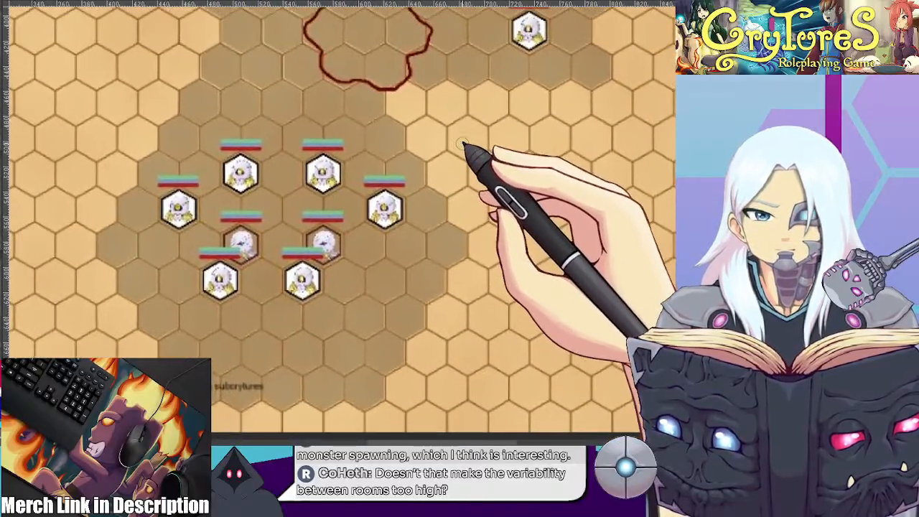
left_click_drag(472, 120, 306, 217)
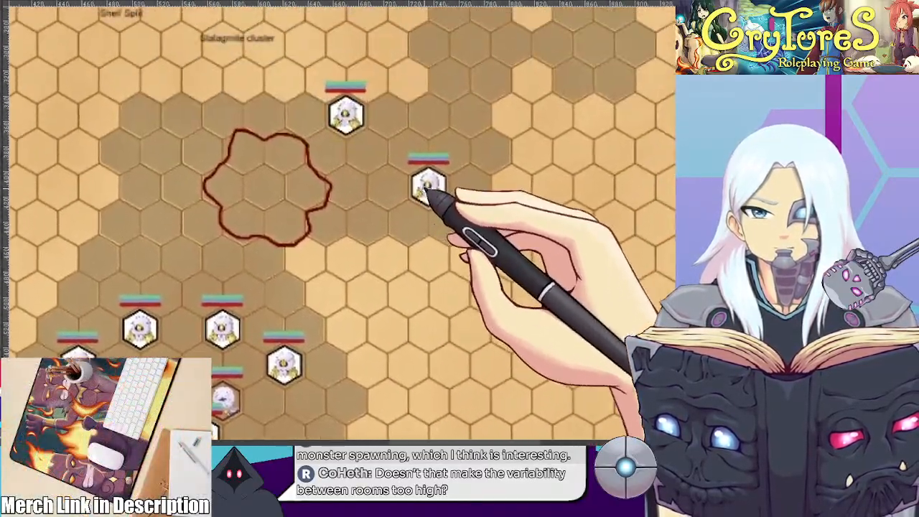
left_click_drag(427, 189, 448, 197)
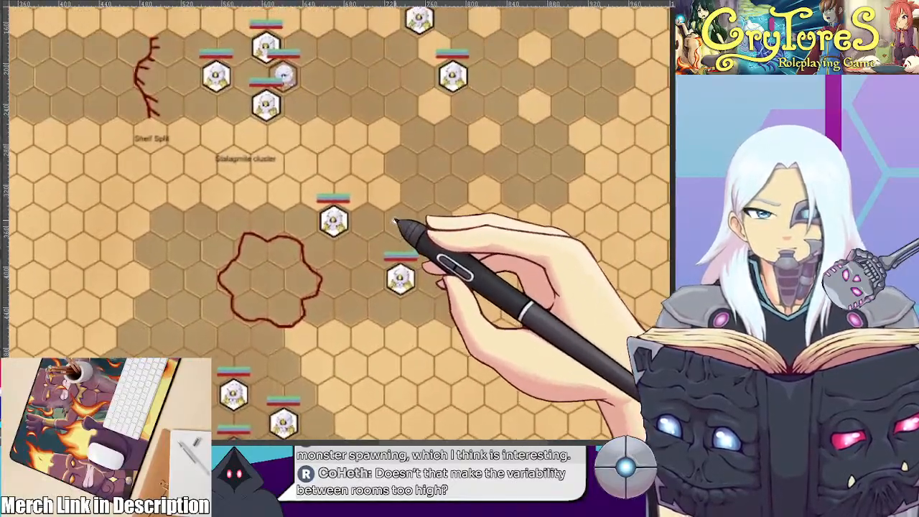
left_click_drag(447, 115, 444, 200)
left_click_drag(343, 150, 492, 195)
scroll(381, 183, "up", 1)
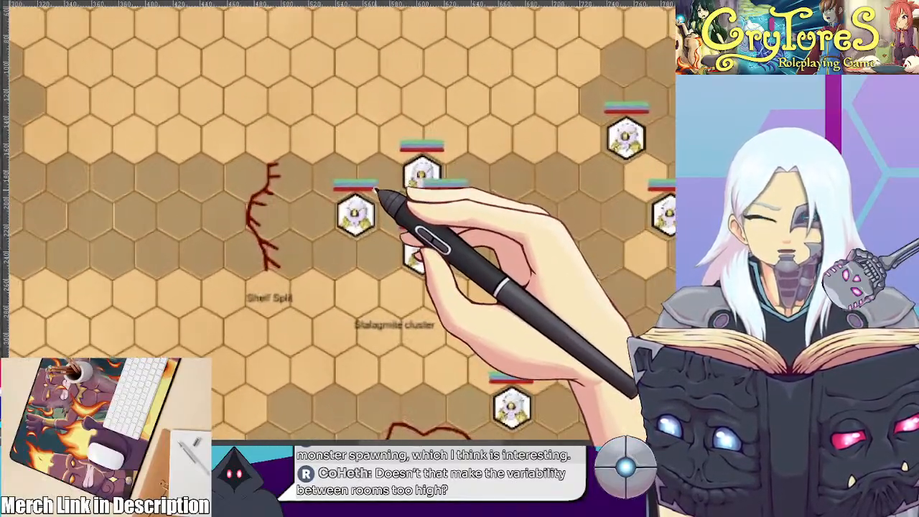
left_click_drag(376, 191, 450, 191)
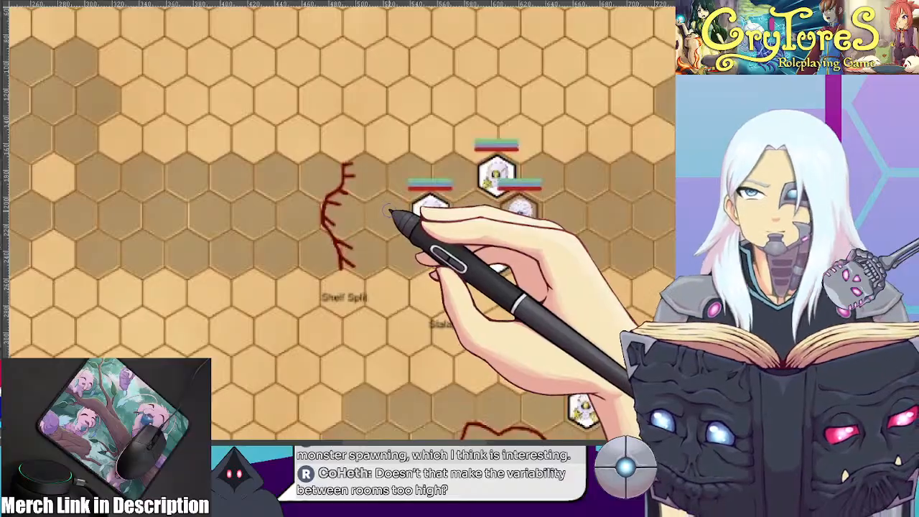
scroll(388, 212, "down", 2)
left_click_drag(438, 212, 235, 199)
left_click_drag(365, 205, 197, 172)
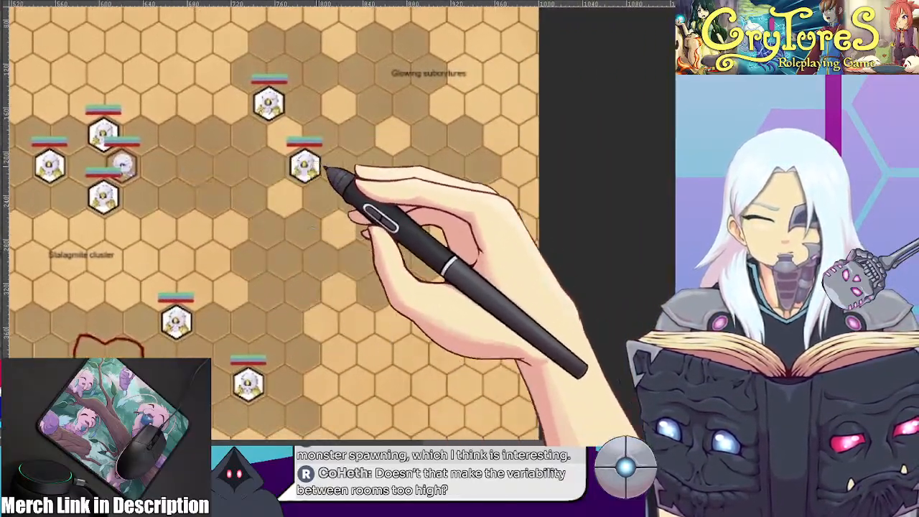
left_click_drag(304, 198, 427, 135)
left_click_drag(400, 195, 447, 220)
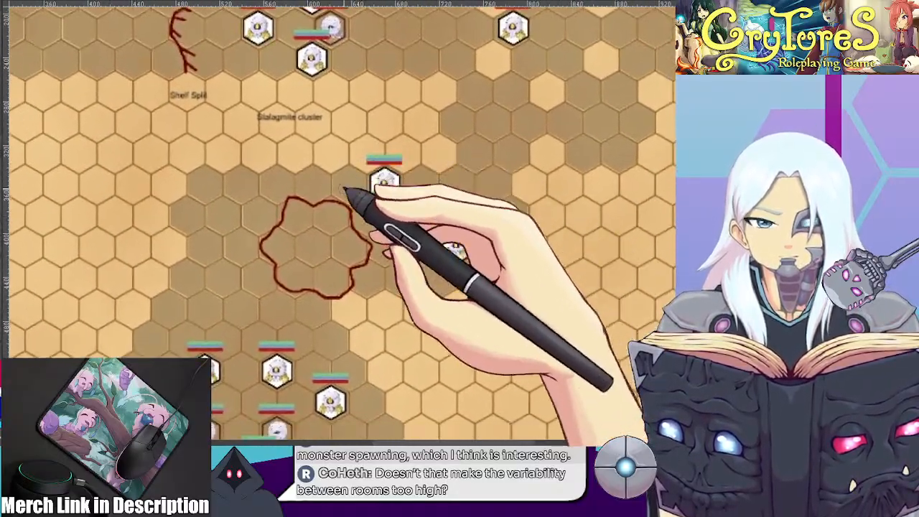
Examine the monster group in the southern chamber and the two monsters beside the red-outlined area
left_click_drag(394, 254, 402, 154)
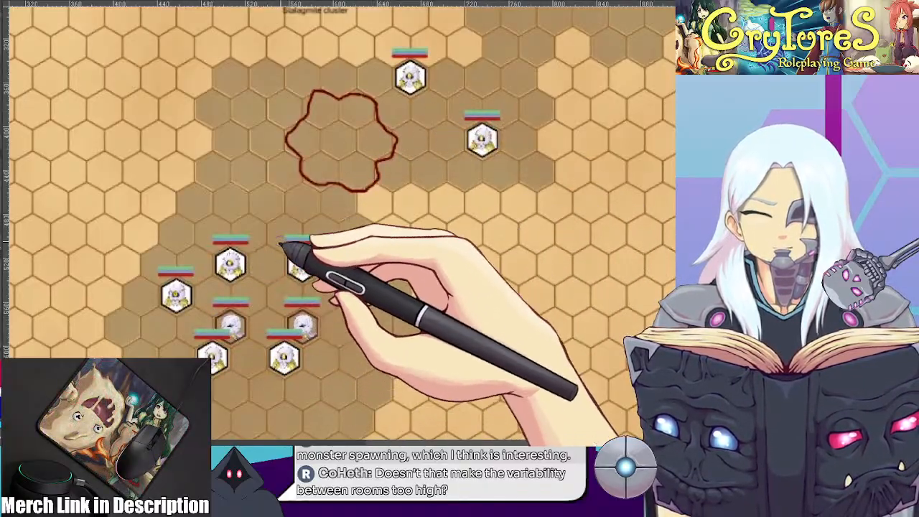
left_click_drag(278, 200, 293, 226)
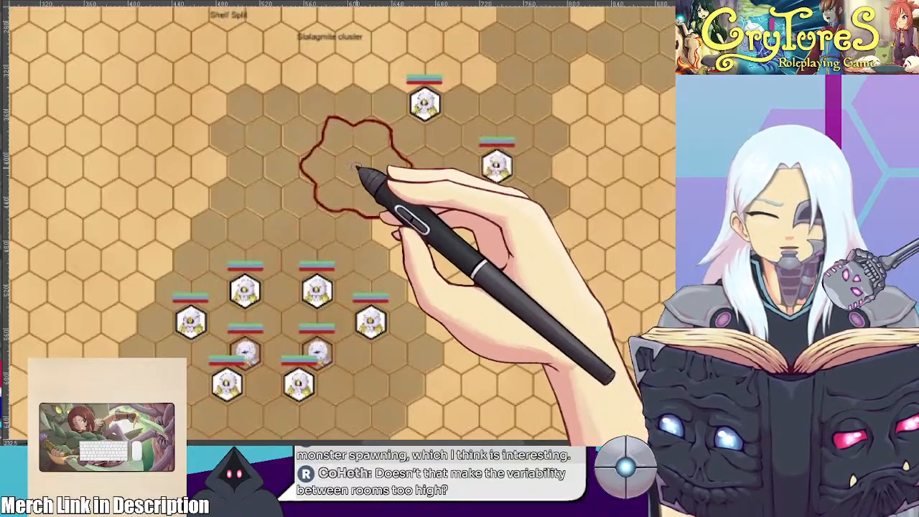
left_click_drag(438, 194, 388, 173)
scroll(399, 201, "down", 1)
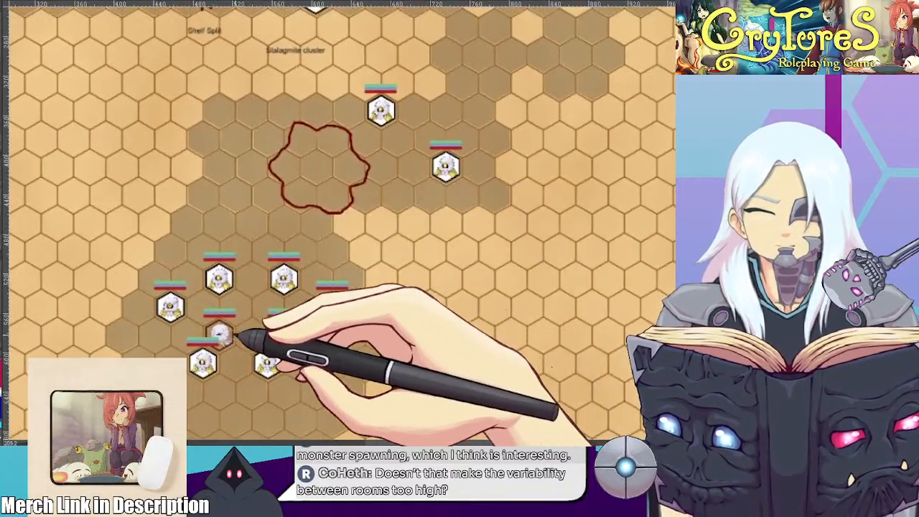
left_click_drag(238, 330, 242, 321)
scroll(237, 302, "up", 3)
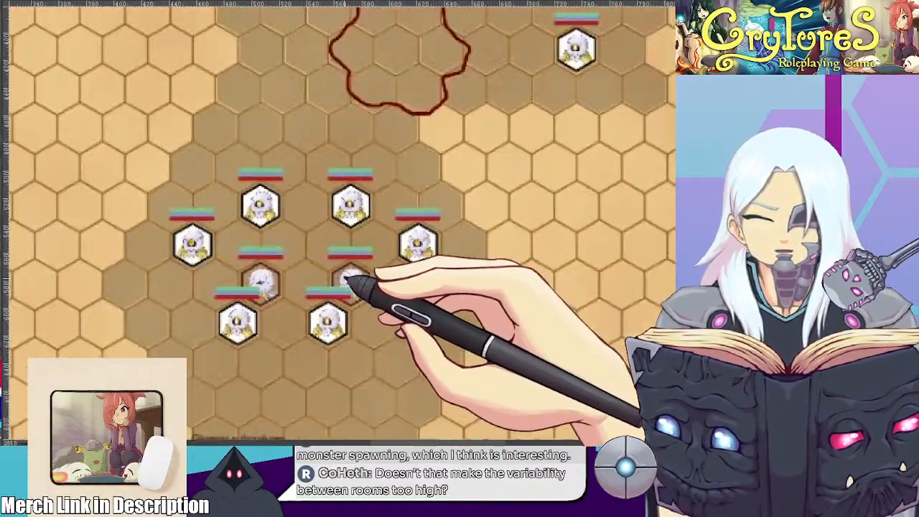
scroll(347, 277, "down", 3)
left_click_drag(361, 159, 301, 245)
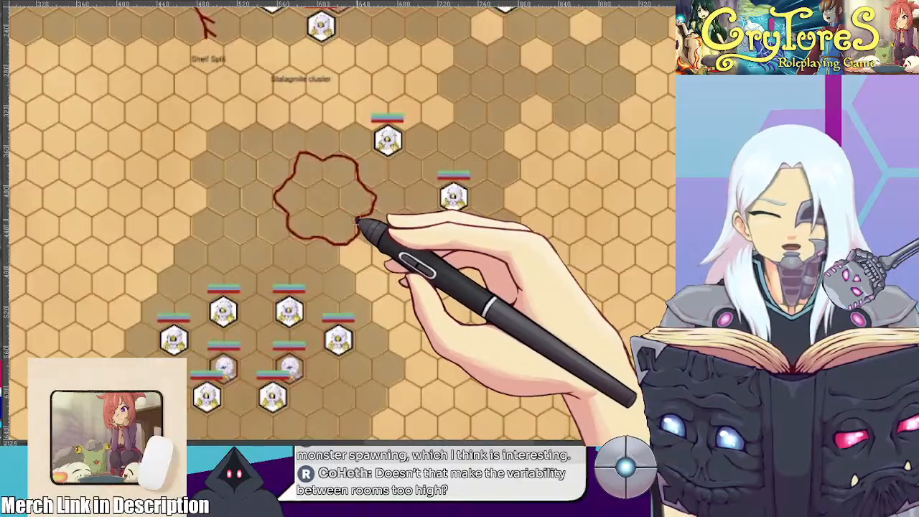
left_click_drag(464, 142, 349, 182)
scroll(395, 179, "down", 1)
scroll(349, 184, "up", 1)
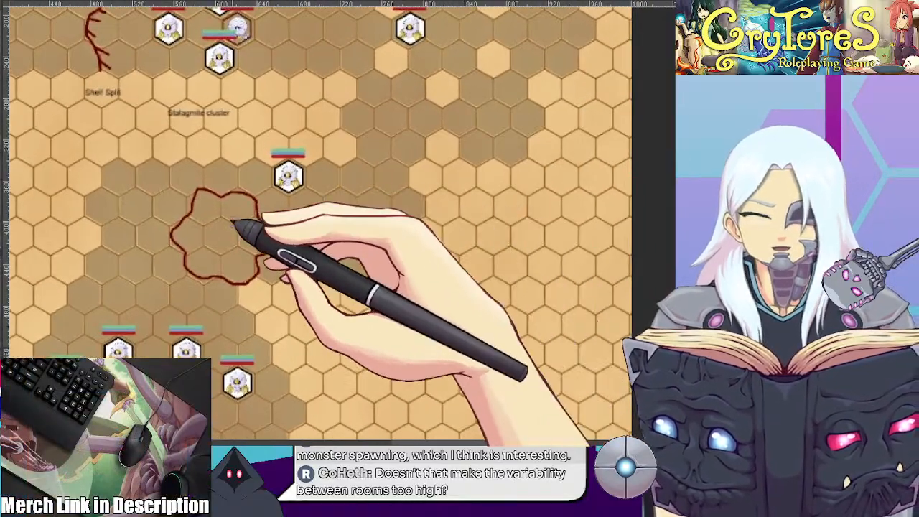
mouse_move(328, 237)
left_mouse_down()
mouse_move(346, 171)
mouse_move(350, 199)
mouse_move(330, 207)
mouse_move(337, 240)
left_mouse_up()
Review the full battle map layout, from the party tokens to the final southern chamber
scroll(346, 174, "down", 3)
scroll(338, 215, "up", 1)
scroll(338, 239, "down", 3)
left_click_drag(339, 199, 466, 177)
scroll(356, 211, "up", 1)
scroll(499, 191, "down", 3)
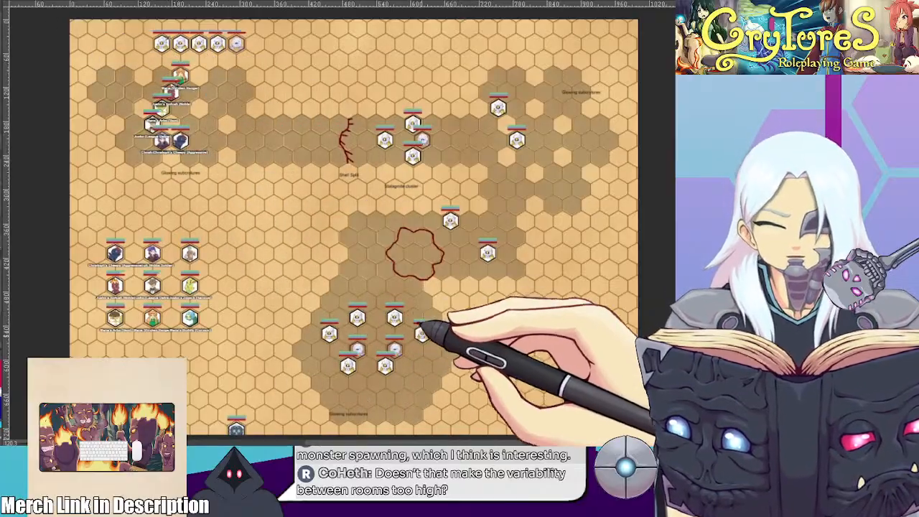
scroll(451, 357, "up", 2)
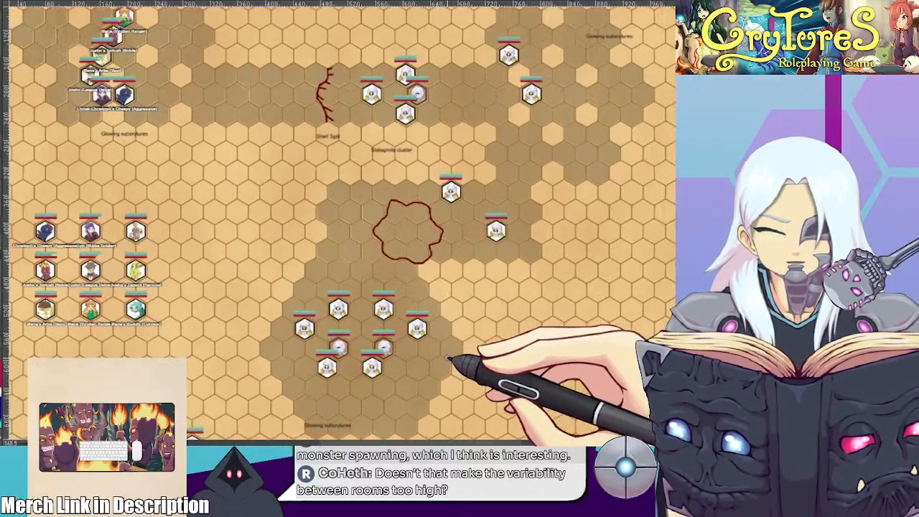
scroll(107, 154, "down", 3)
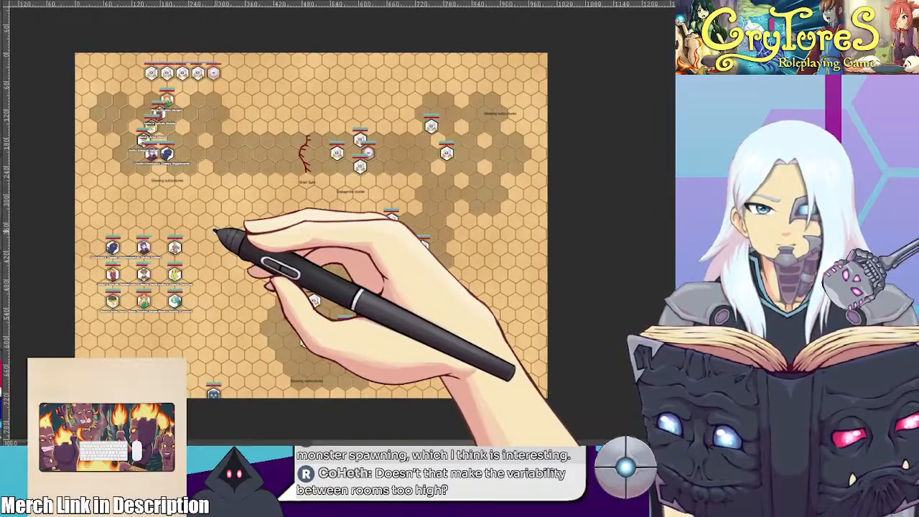
Switch to the character drawing for a brief check and return to the battle map
left_click(22, 0)
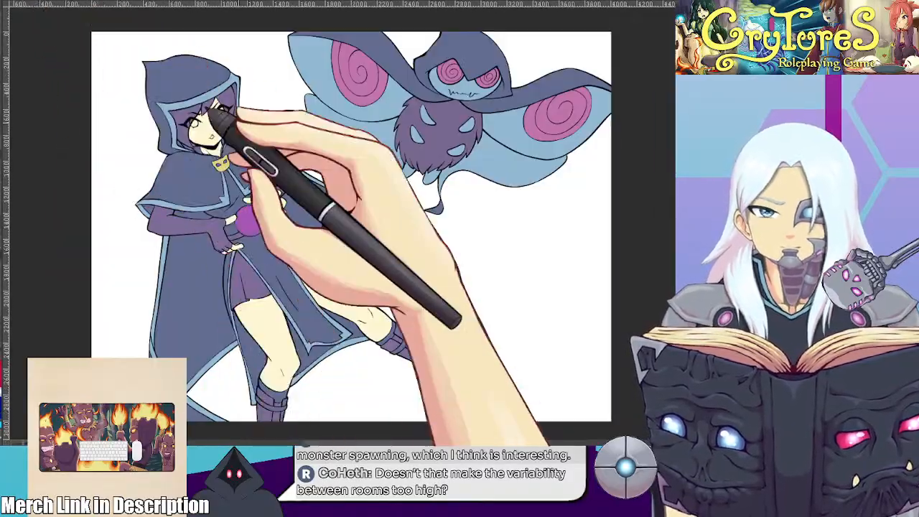
left_click_drag(411, 209, 403, 197)
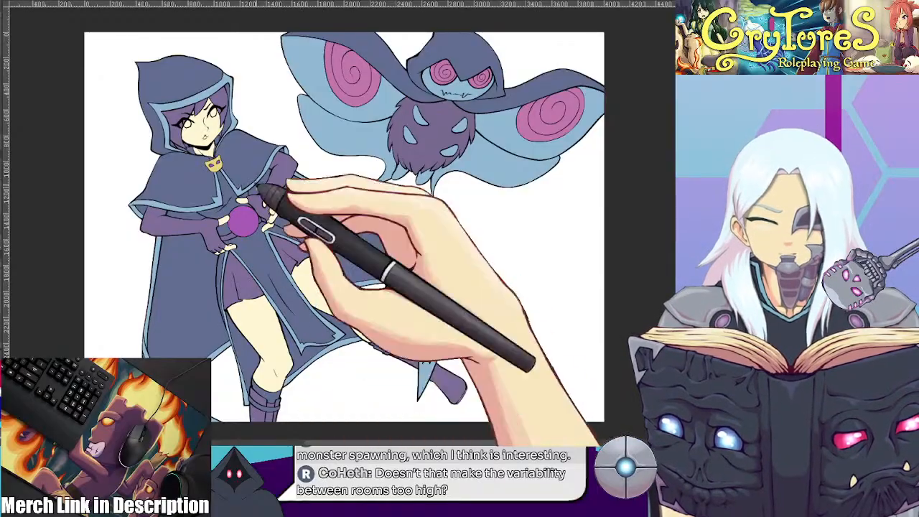
left_click(109, 3)
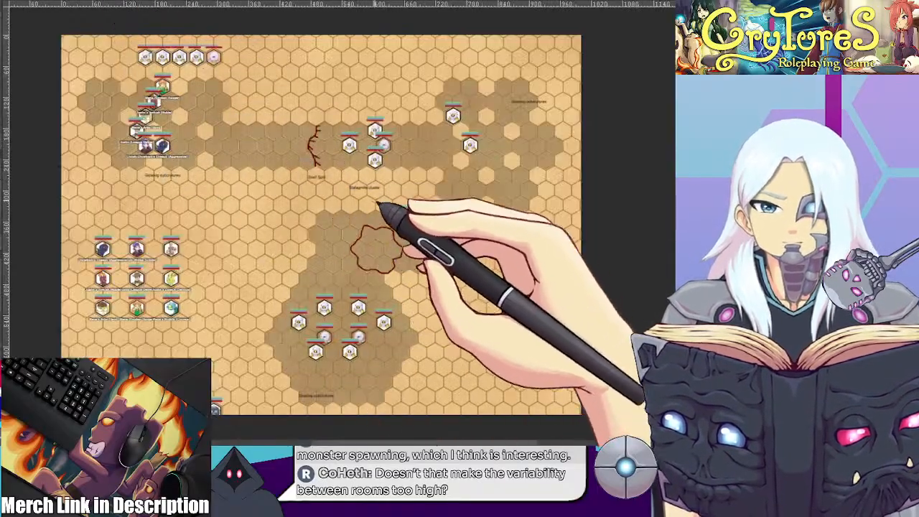
Examine the stalagmite cluster encounter again and the spare character tokens in the map's western area
scroll(384, 209, "up", 4)
left_click_drag(383, 140, 382, 200)
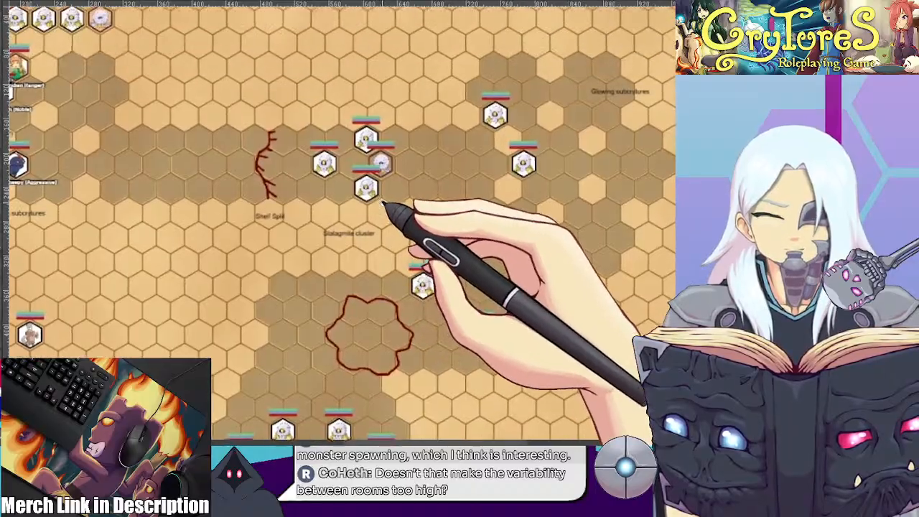
scroll(364, 172, "up", 2)
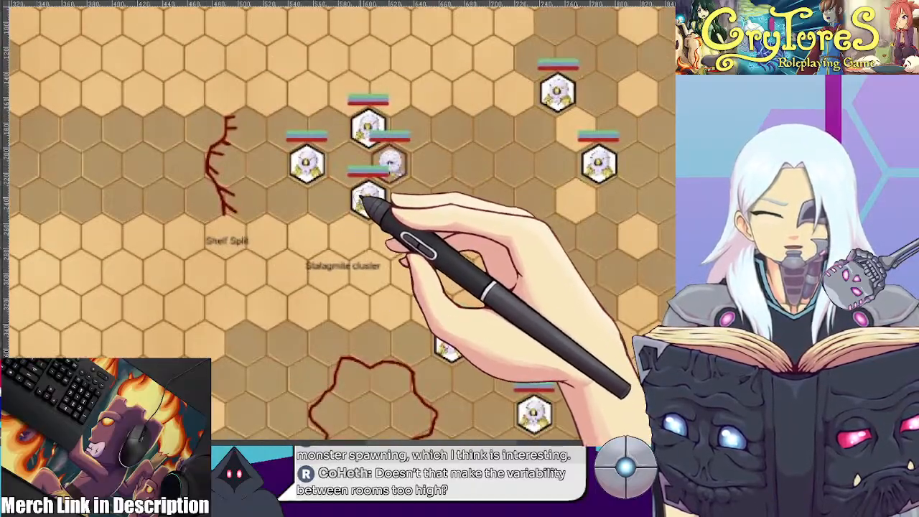
left_click_drag(468, 200, 370, 137)
scroll(355, 191, "down", 2)
left_click_drag(212, 313, 556, 224)
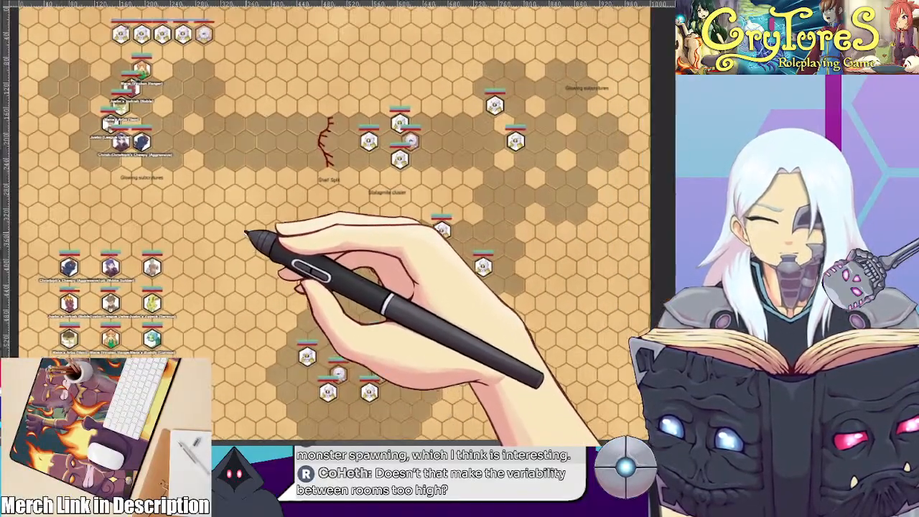
left_click_drag(246, 233, 280, 274)
scroll(263, 243, "up", 1)
left_click_drag(252, 230, 234, 190)
scroll(235, 207, "down", 1)
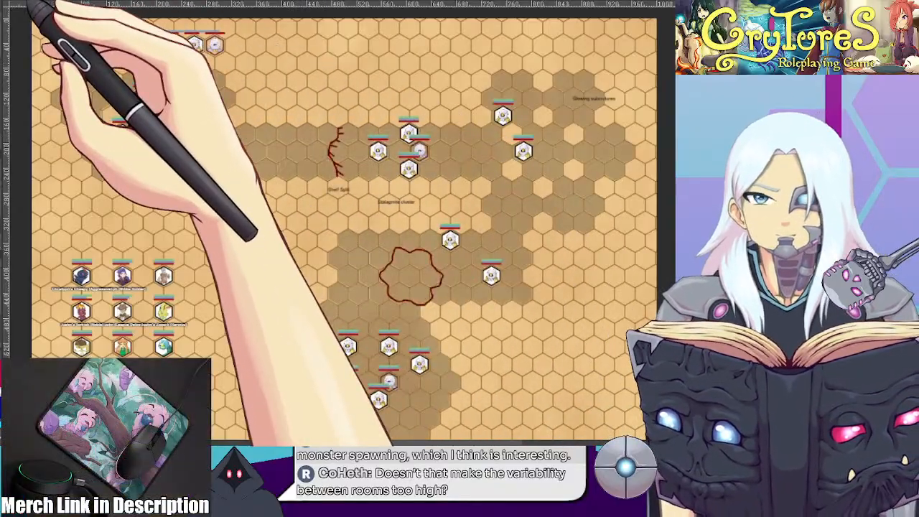
Switch back to the character drawing and review the flat colours of the hooded character and the moth-like creature
left_click(28, 0)
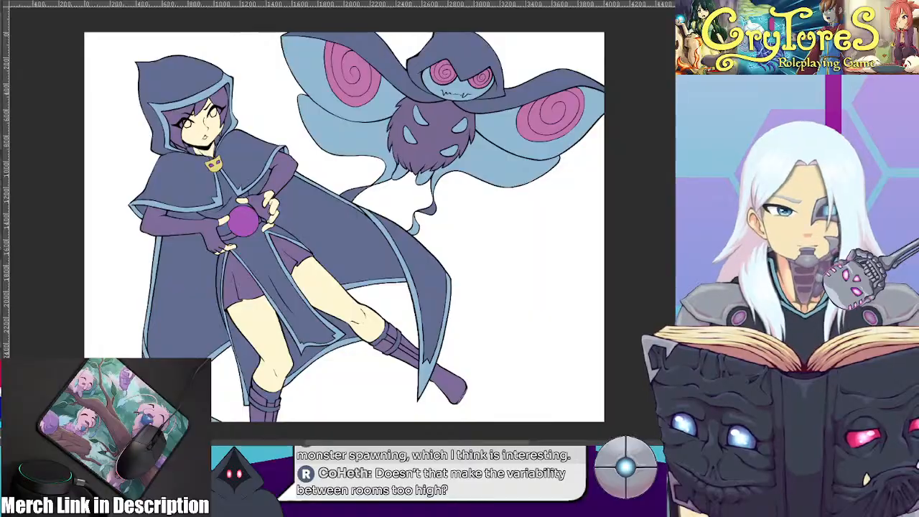
mouse_move(236, 245)
left_mouse_down()
mouse_move(246, 223)
mouse_move(207, 237)
mouse_move(227, 245)
left_mouse_up()
scroll(242, 230, "up", 1)
scroll(215, 229, "down", 1)
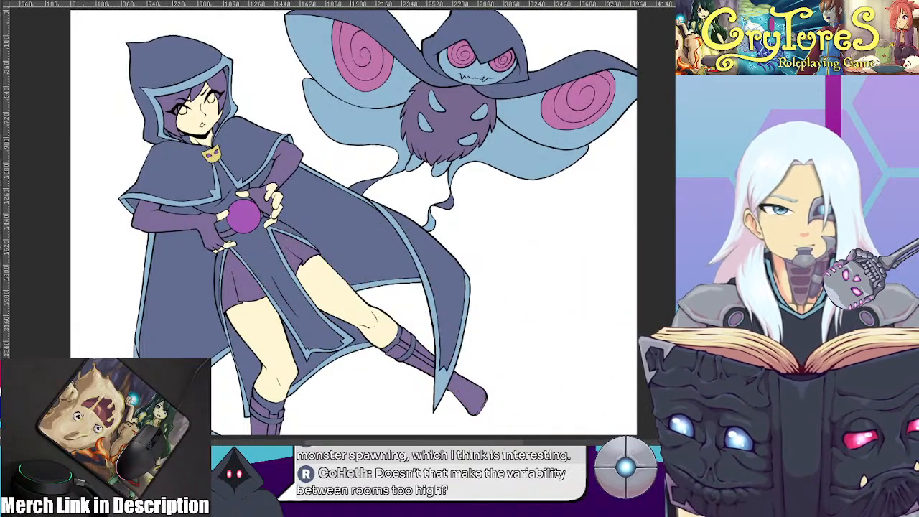
left_click_drag(504, 77, 484, 113)
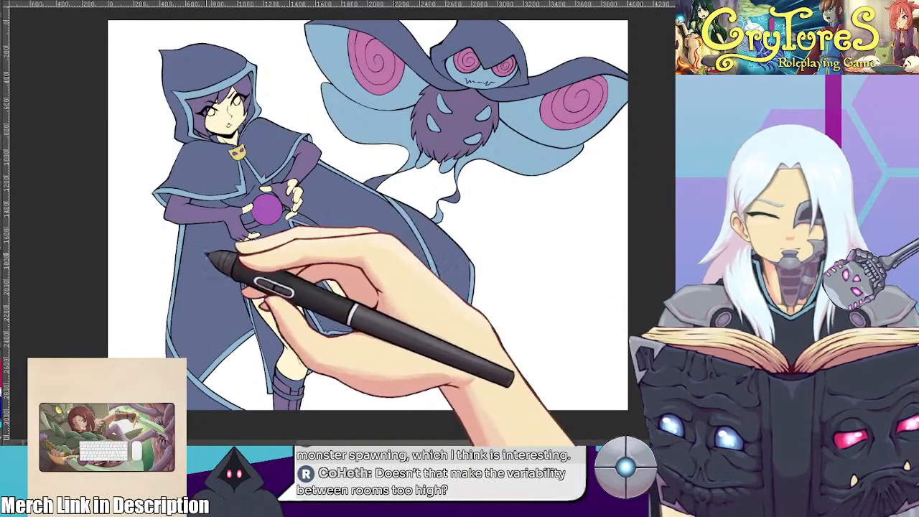
Outline a shadow shape on the hooded character's cloak below the bent forearm and fill it with a darker purple
left_click_drag(214, 343, 199, 324)
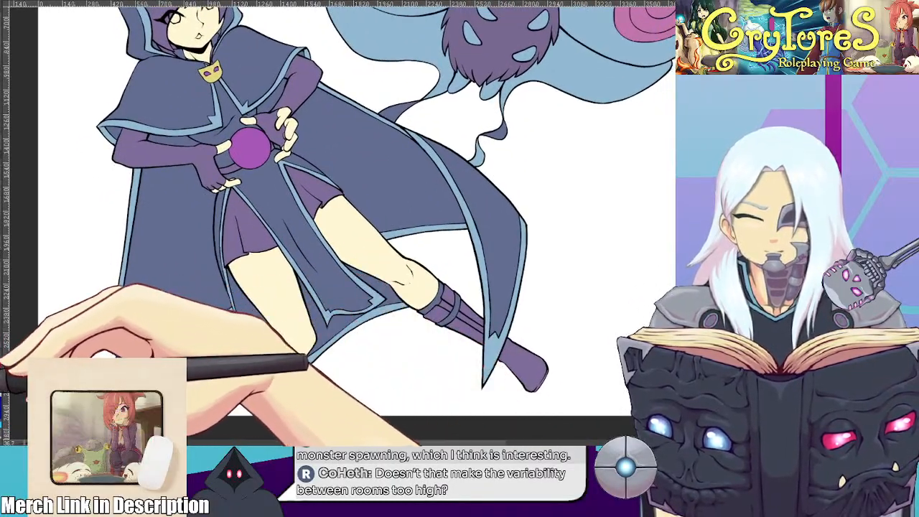
mouse_move(146, 255)
left_mouse_down()
mouse_move(144, 292)
mouse_move(164, 326)
mouse_move(171, 280)
mouse_move(168, 294)
mouse_move(147, 261)
left_mouse_up()
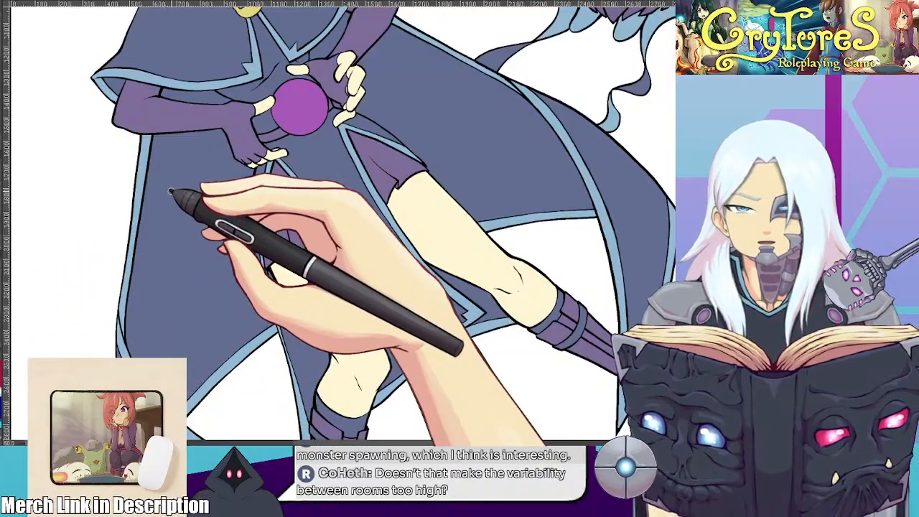
left_click_drag(174, 190, 185, 212)
mouse_move(140, 157)
left_mouse_down()
mouse_move(228, 271)
mouse_move(241, 395)
left_mouse_up()
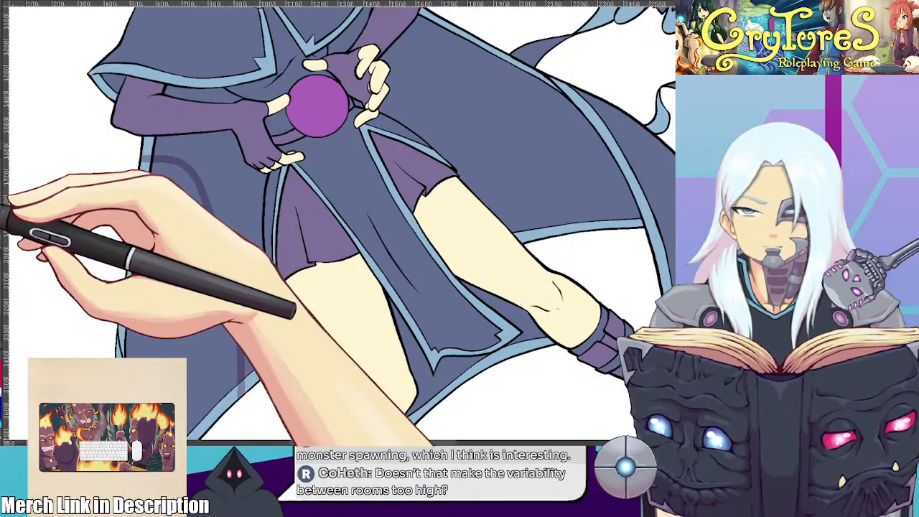
scroll(176, 161, "up", 3)
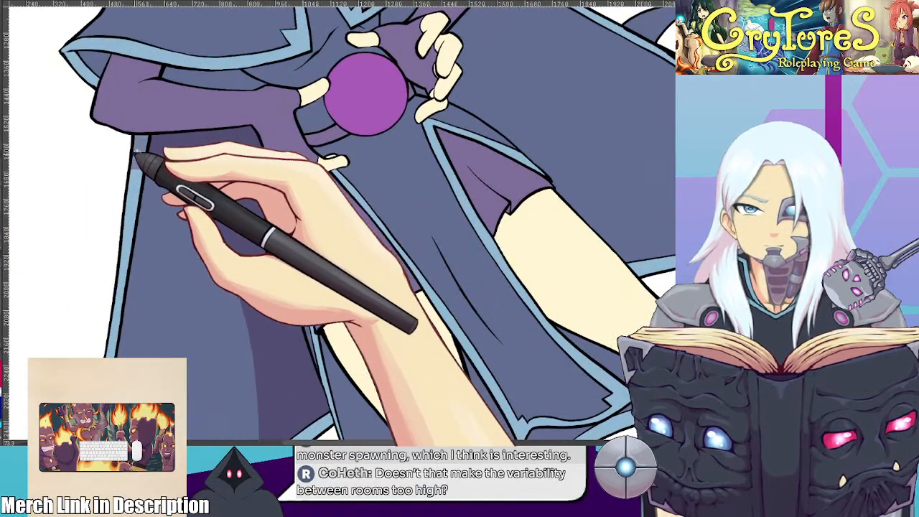
Outline a curved shadow on the billowing side of the cloak beside the raised arm and fill it with darker purple
scroll(144, 159, "down", 5)
mouse_move(323, 152)
left_mouse_down()
mouse_move(248, 193)
mouse_move(243, 210)
left_mouse_up()
scroll(277, 193, "up", 3)
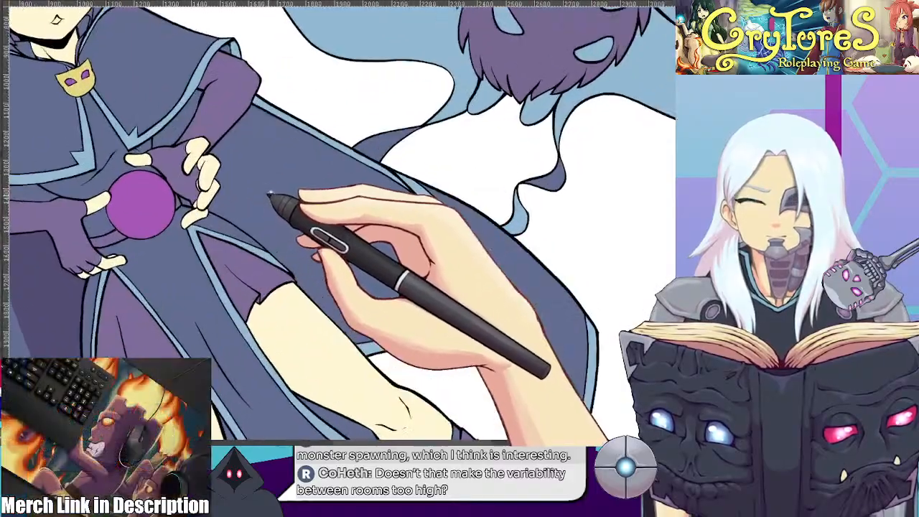
left_click_drag(287, 102, 391, 351)
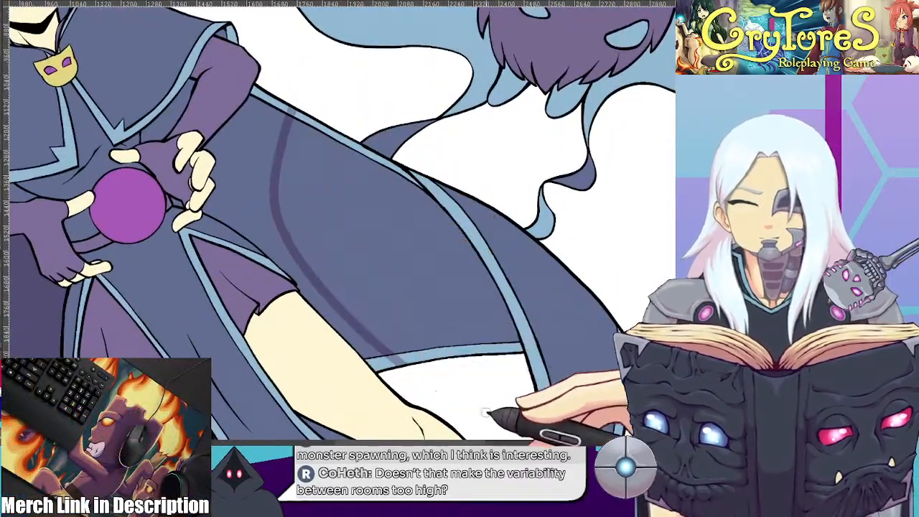
left_click_drag(352, 252, 423, 335)
mouse_move(316, 192)
left_mouse_down()
mouse_move(406, 177)
mouse_move(429, 163)
mouse_move(381, 196)
mouse_move(349, 191)
left_mouse_up()
scroll(402, 169, "down", 2)
scroll(381, 196, "down", 1)
scroll(349, 191, "up", 1)
Smooth the edge of the shadow under the bent forearm and carry it down to the cloak's hem
left_click_drag(297, 234, 302, 177)
left_click_drag(252, 210, 261, 158)
scroll(260, 158, "up", 2)
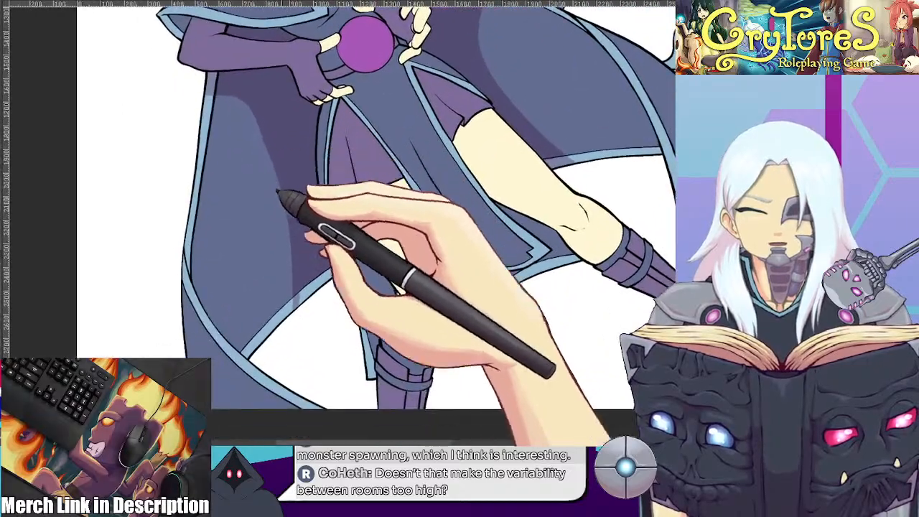
scroll(311, 284, "up", 1)
scroll(310, 284, "up", 1)
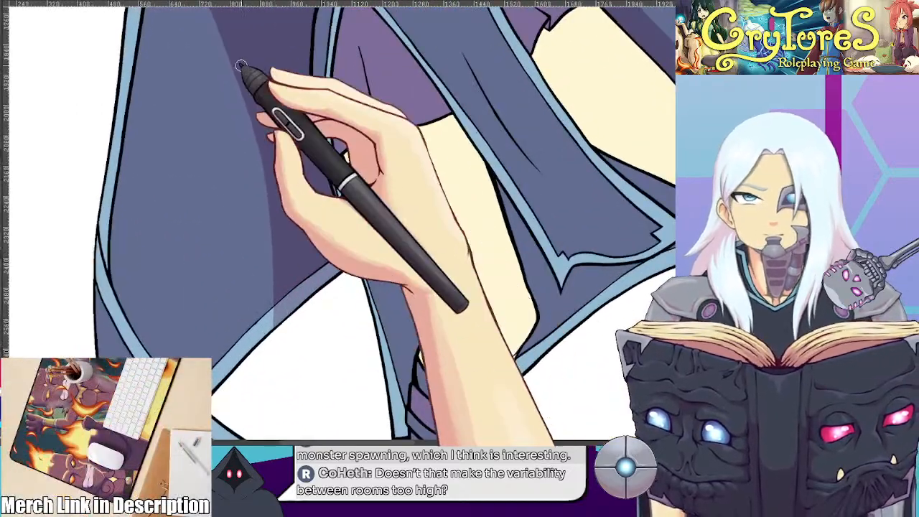
left_click_drag(306, 226, 282, 309)
Fill the inner cloak sections behind the character's legs with the darker shadow colour
left_click_drag(390, 254, 258, 171)
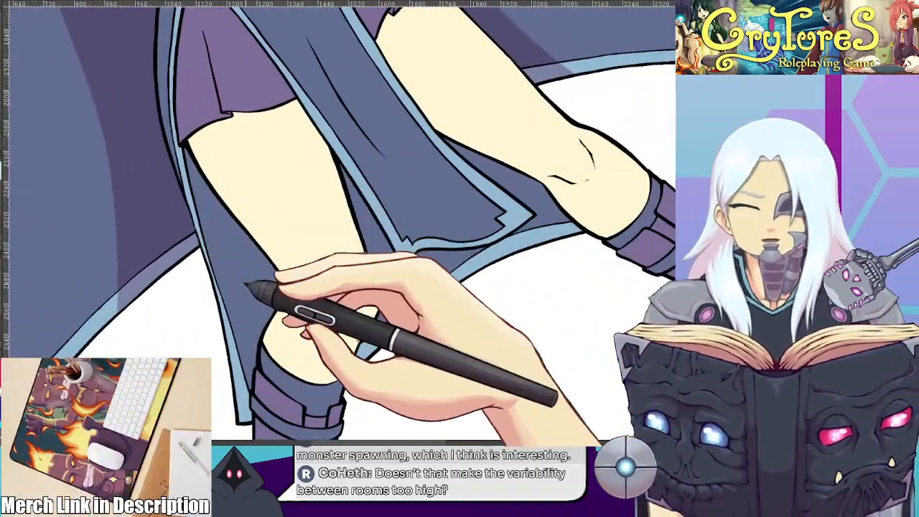
left_click_drag(412, 318, 393, 283)
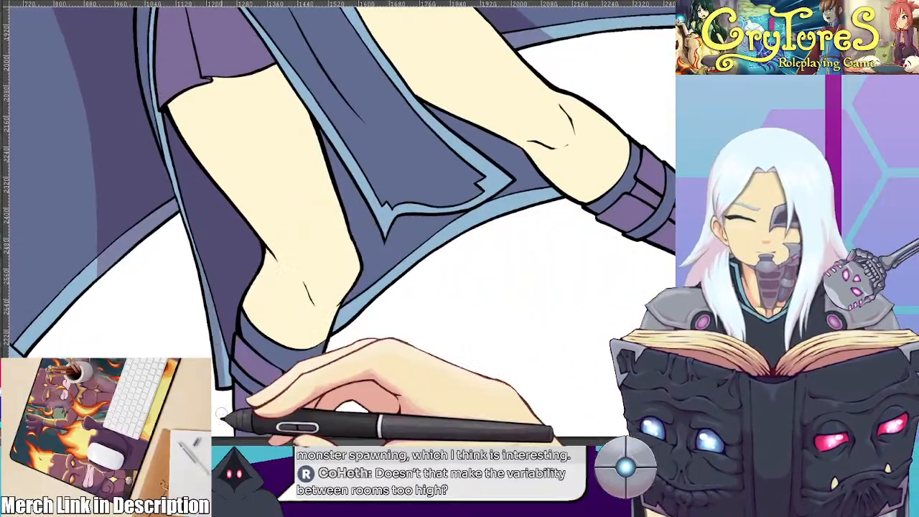
left_click_drag(450, 263, 324, 320)
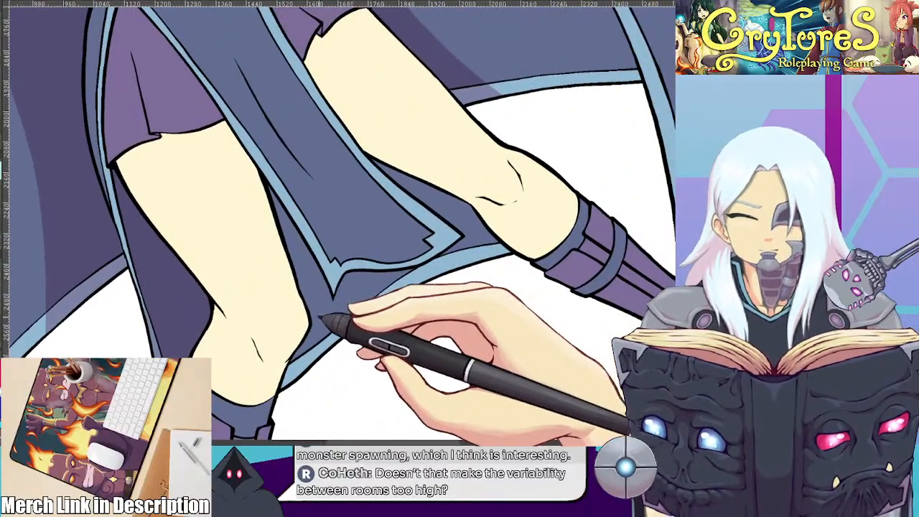
left_click_drag(505, 266, 538, 367)
Shade the billowing cloak along its outer trim and join that shadow to the inner one in a curve above the hem
left_click_drag(583, 288, 410, 302)
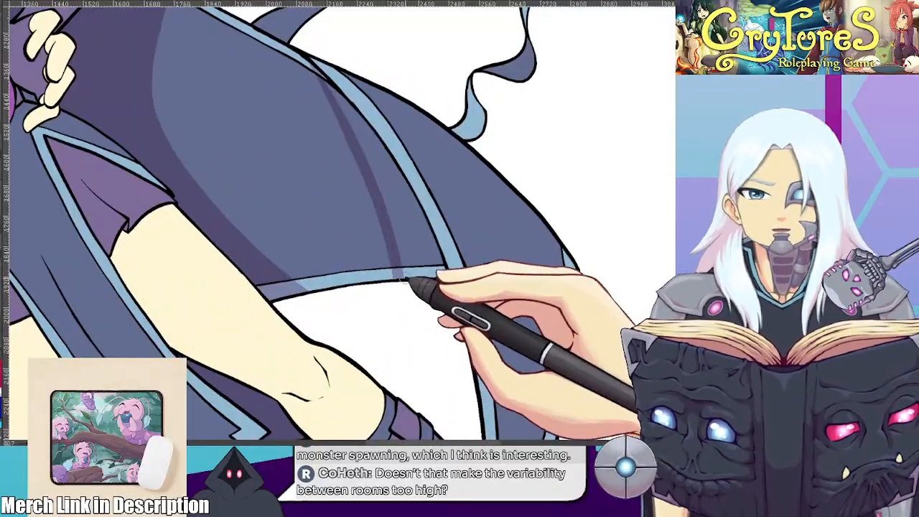
left_click_drag(431, 273, 440, 331)
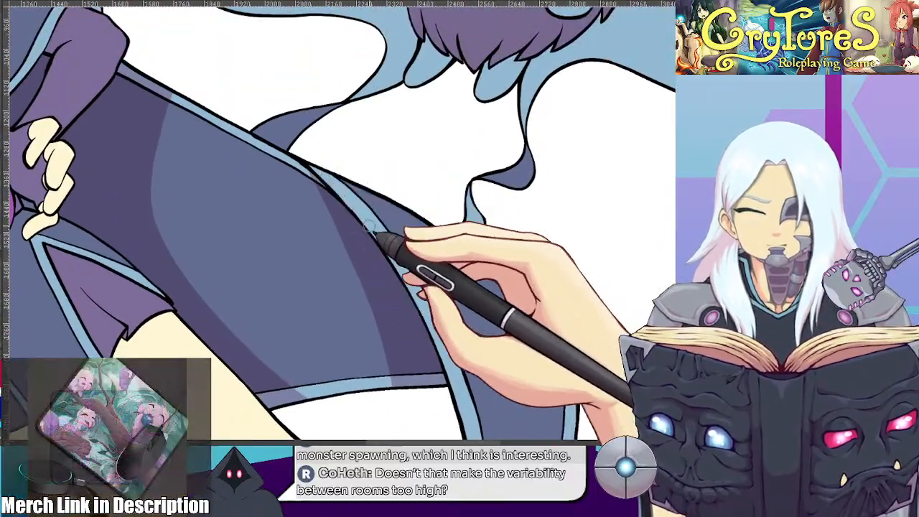
left_click_drag(475, 296, 458, 231)
scroll(380, 103, "down", 2)
scroll(486, 220, "down", 1)
scroll(459, 234, "up", 4)
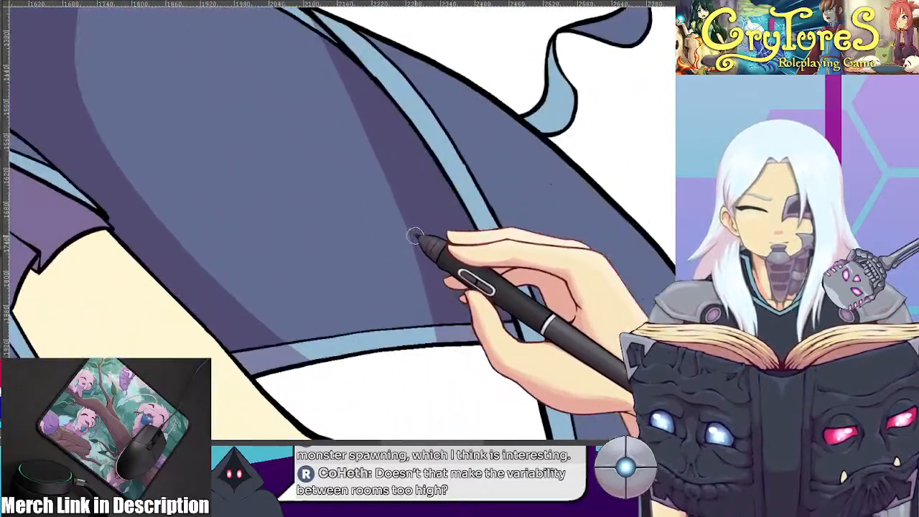
mouse_move(418, 201)
left_mouse_down()
mouse_move(384, 286)
mouse_move(395, 129)
left_mouse_up()
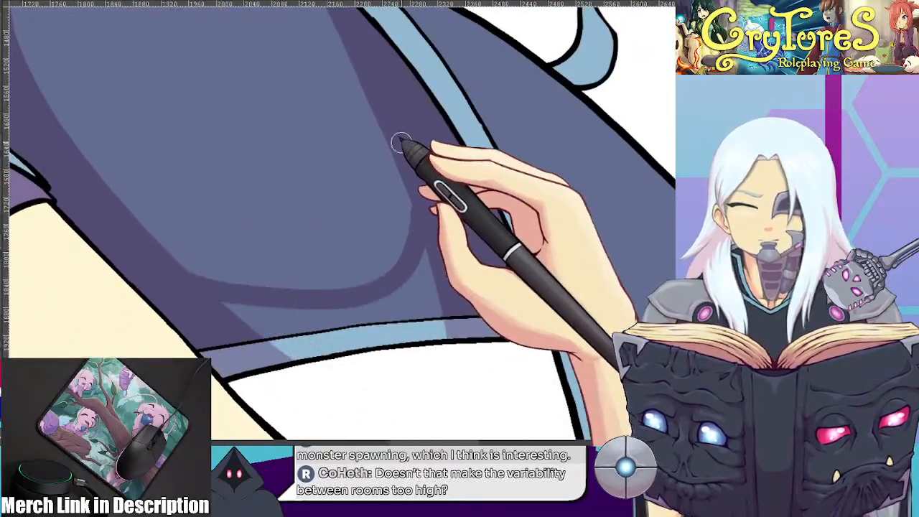
scroll(441, 338, "down", 4)
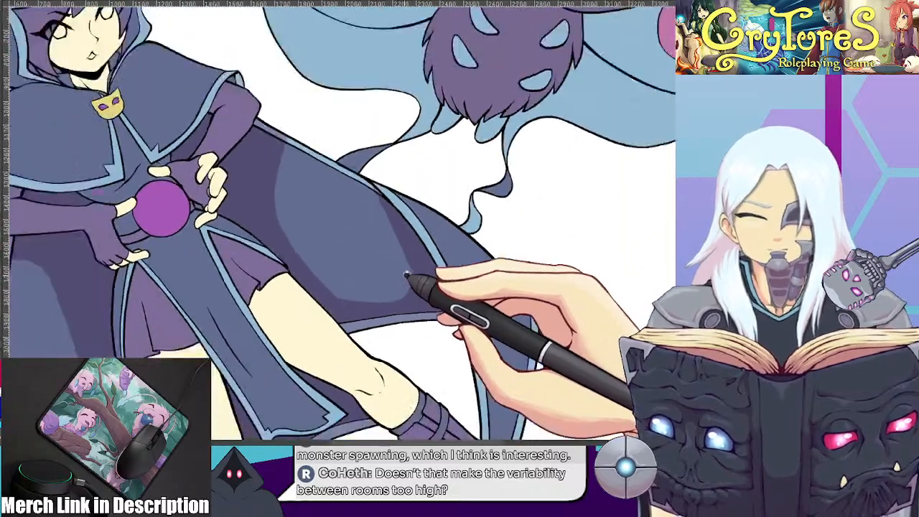
Refine the curved edge of the shadow on the hanging side of the cloak near the knee and hem
left_click_drag(409, 278, 460, 195)
left_click_drag(276, 251, 353, 195)
scroll(352, 194, "up", 2)
scroll(363, 196, "up", 3)
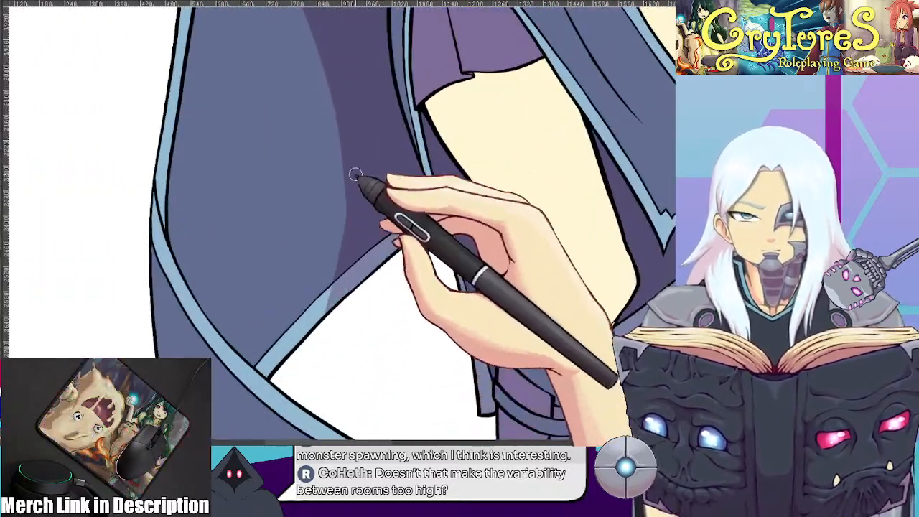
left_click_drag(377, 286, 374, 406)
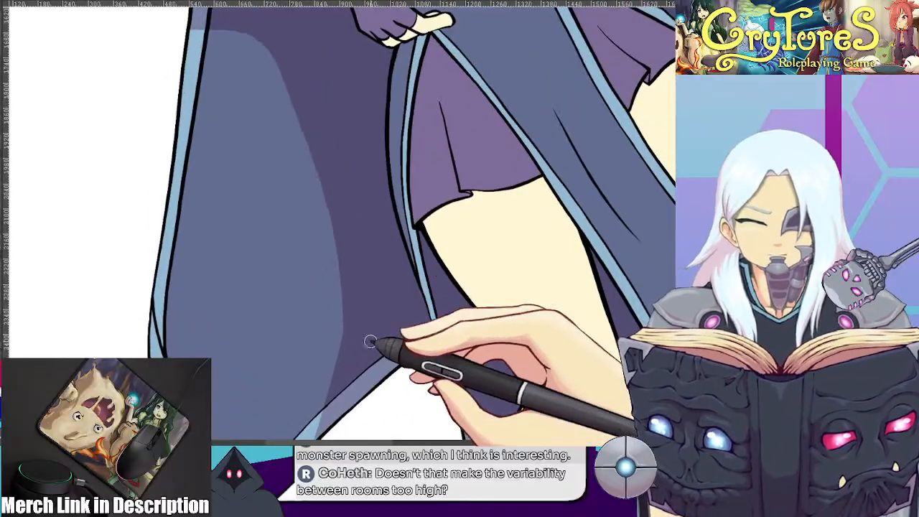
Fill the outer cloak section behind the trim at the hanging side's lower hem with the shadow colour
scroll(330, 317, "down", 3)
left_click_drag(328, 315, 314, 96)
left_click_drag(293, 177, 287, 226)
scroll(285, 225, "up", 3)
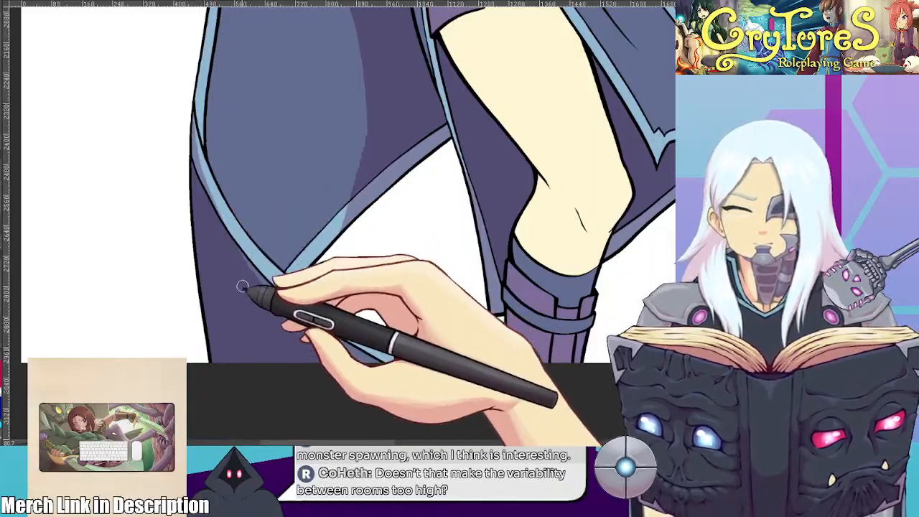
left_click_drag(530, 225, 445, 268)
Shade the underside of the shoulder cape and the part of the bent arm directly beneath it
scroll(445, 268, "down", 5)
left_click_drag(471, 220, 386, 271)
scroll(297, 255, "up", 5)
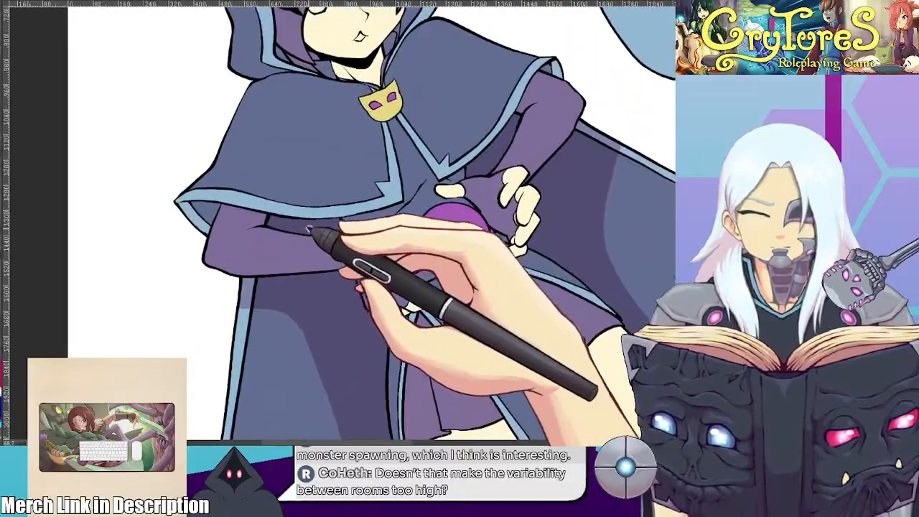
left_click_drag(300, 232, 359, 186)
scroll(359, 188, "up", 2)
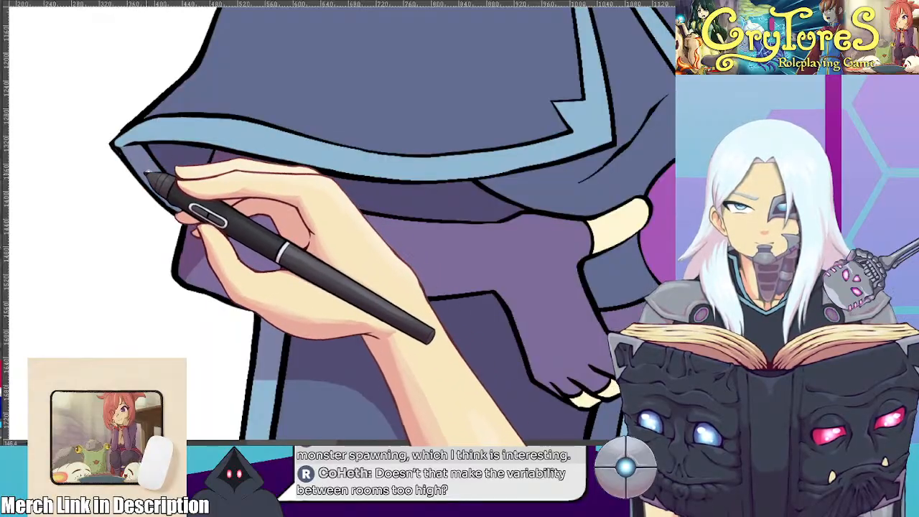
scroll(129, 188, "down", 5)
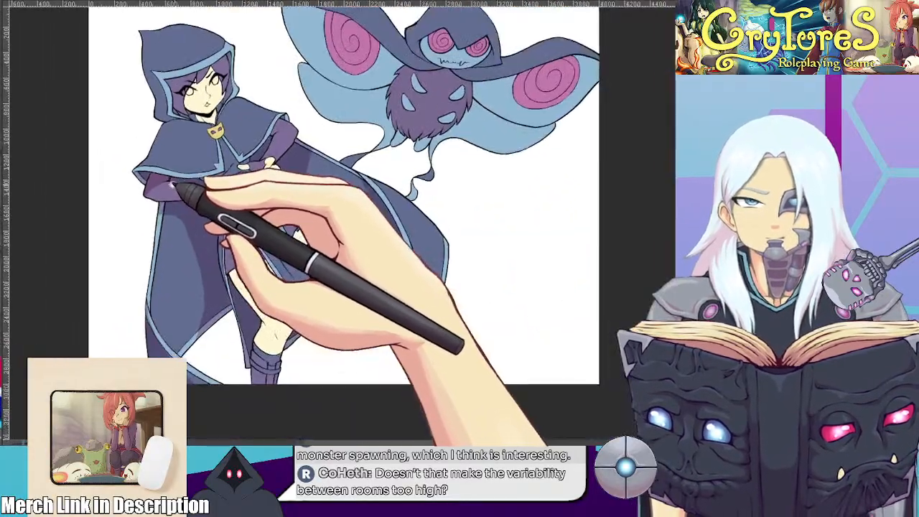
scroll(222, 174, "up", 5)
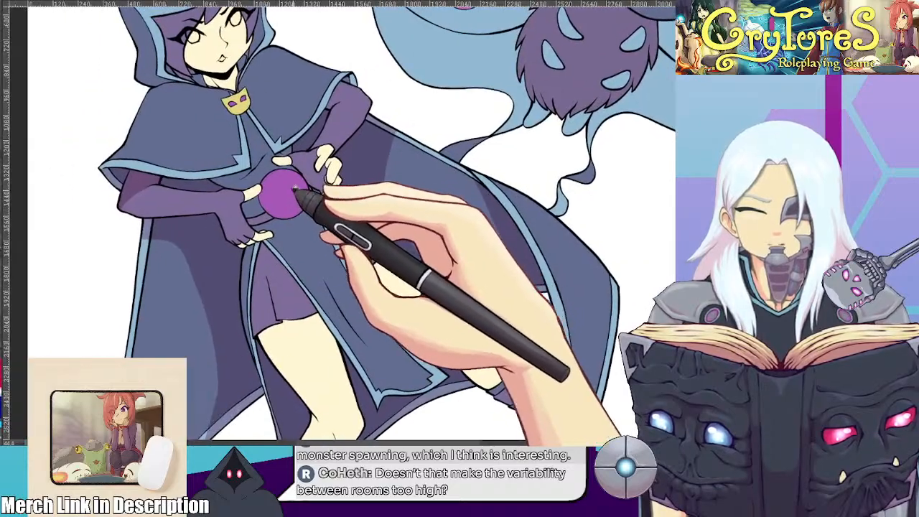
Darken the tunic below the mask clasp, between the cape's edges and around the top of the orb
left_click_drag(295, 189, 410, 320)
scroll(415, 295, "up", 4)
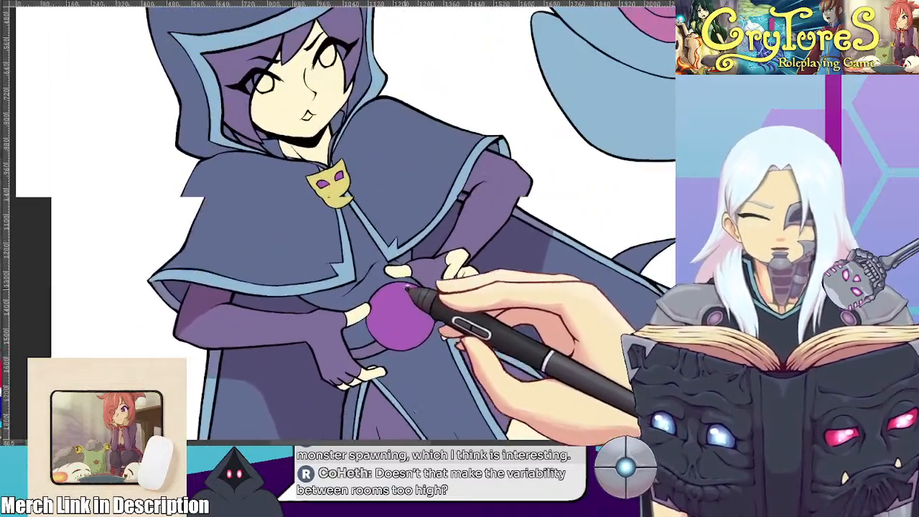
scroll(408, 263, "up", 2)
left_click_drag(405, 260, 393, 146)
mouse_move(377, 207)
left_mouse_down()
mouse_move(402, 251)
mouse_move(392, 273)
left_mouse_up()
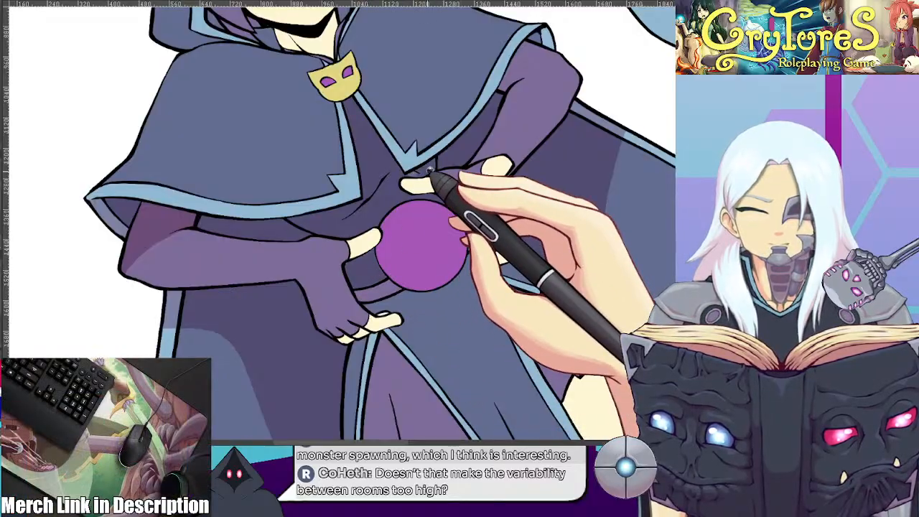
scroll(417, 174, "down", 6)
Paint a darker purple shadow around the bent arm's elbow and along the underside of its forearm
left_click_drag(414, 182, 340, 217)
left_click_drag(199, 249, 324, 204)
scroll(257, 211, "up", 7)
scroll(324, 204, "up", 2)
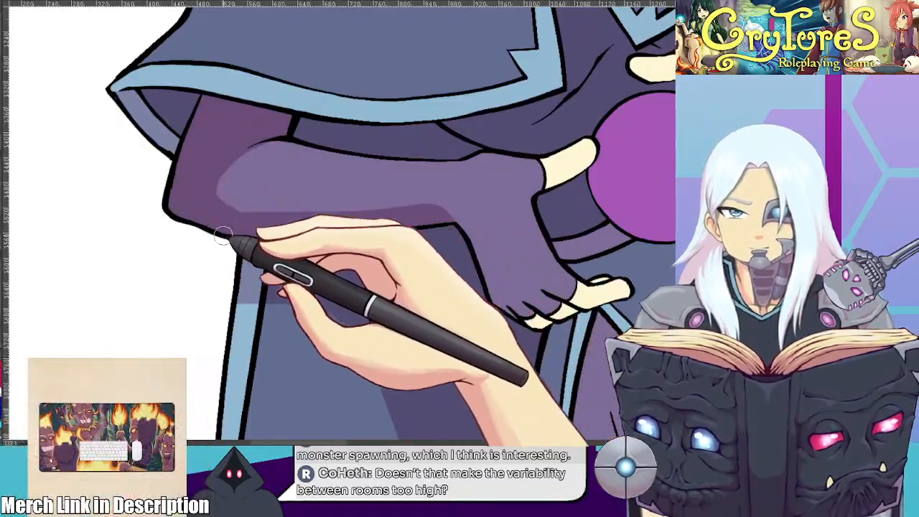
left_click_drag(566, 247, 569, 268)
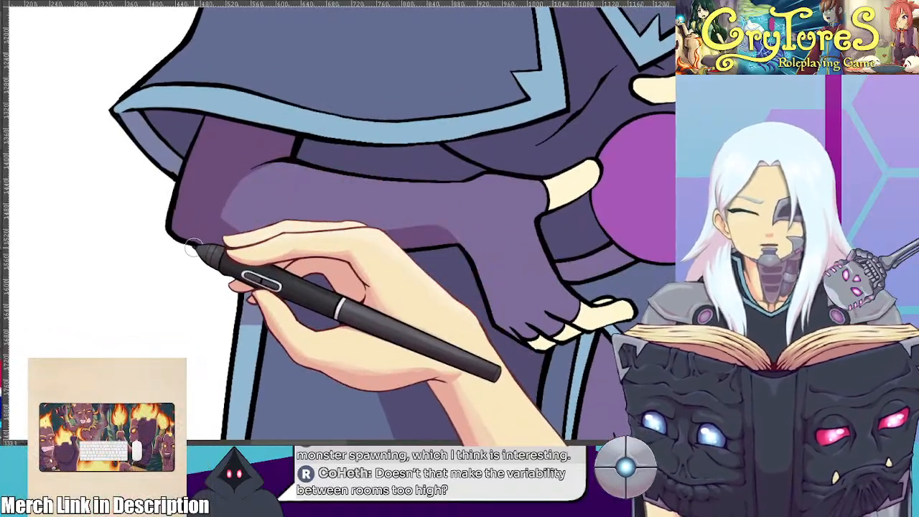
scroll(195, 244, "down", 13)
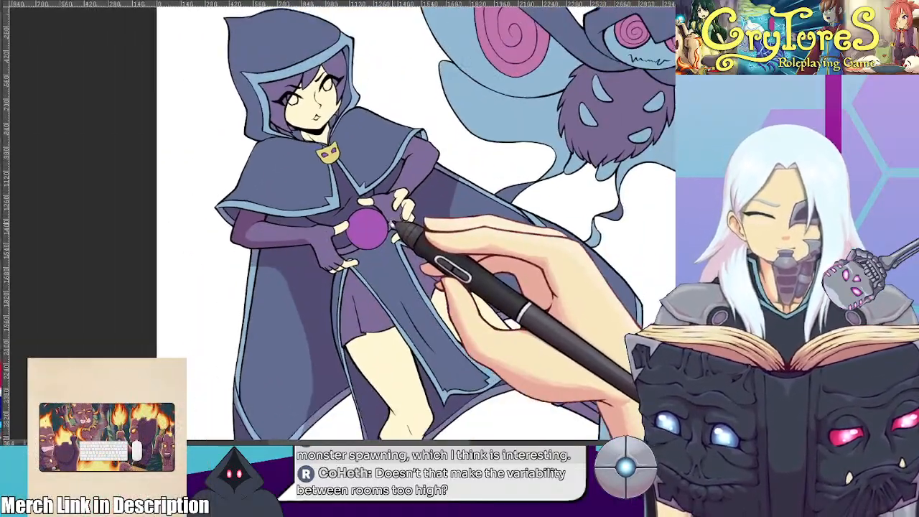
scroll(395, 221, "up", 3)
left_click_drag(388, 228, 329, 199)
Switch to the battle map for a brief check and return to the character drawing
left_click(136, 2)
scroll(422, 191, "down", 1)
left_click_drag(424, 225, 415, 206)
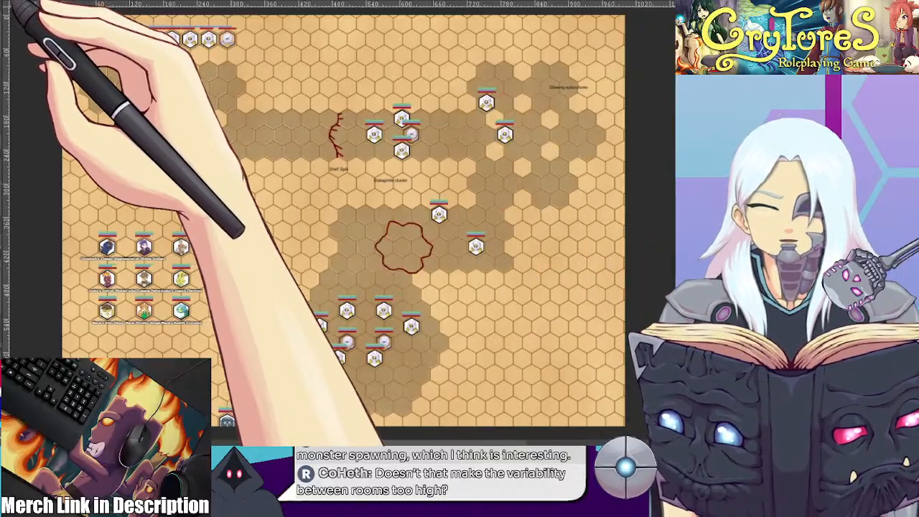
left_click(7, 2)
Refine the forearm's underside shadow and extend it across the gloved hand and curled fingertips below the orb
scroll(323, 158, "down", 2)
mouse_move(322, 164)
left_mouse_down()
mouse_move(318, 129)
mouse_move(347, 184)
left_mouse_up()
scroll(318, 131, "up", 2)
scroll(273, 169, "up", 3)
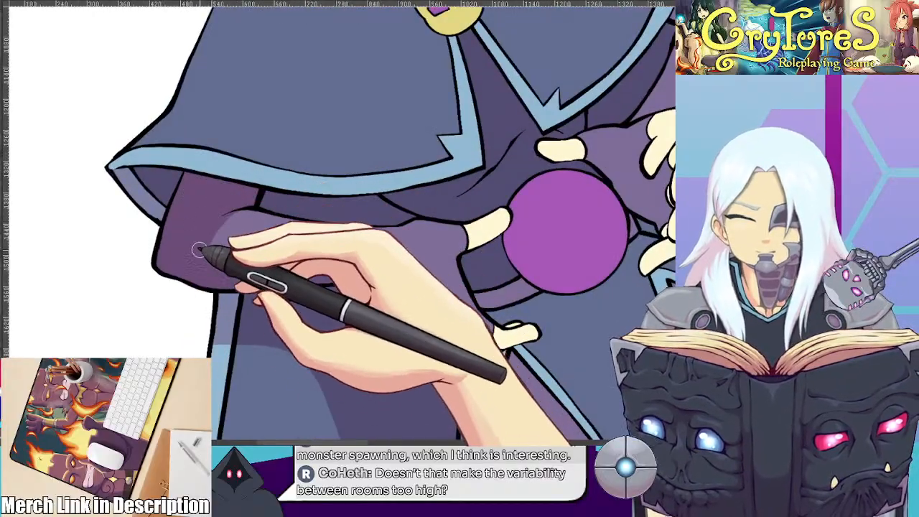
left_click_drag(561, 236, 450, 220)
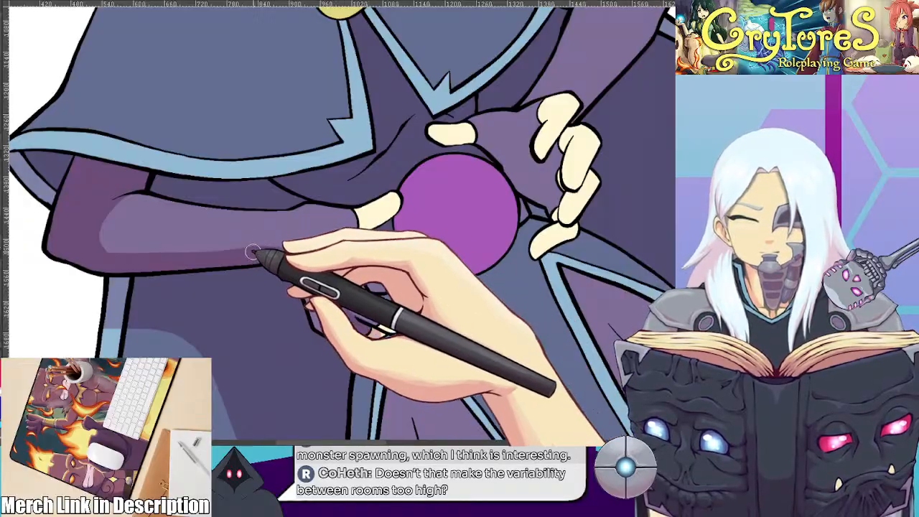
left_click_drag(355, 154, 273, 199)
left_click_drag(370, 273, 349, 202)
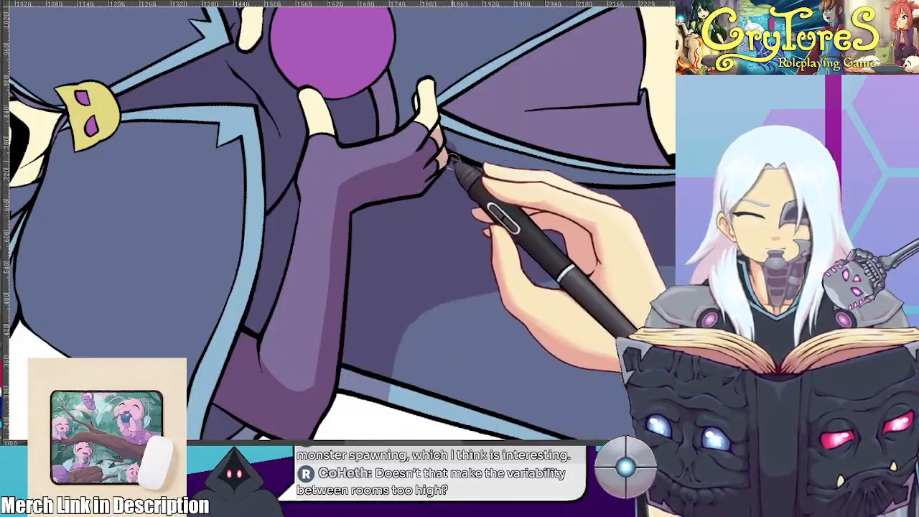
left_click_drag(579, 174, 429, 384)
Shade the narrow strip of cloak hanging below the gloved hand beside the skirt
mouse_move(493, 376)
left_mouse_down()
mouse_move(384, 232)
mouse_move(390, 218)
mouse_move(329, 185)
left_mouse_up()
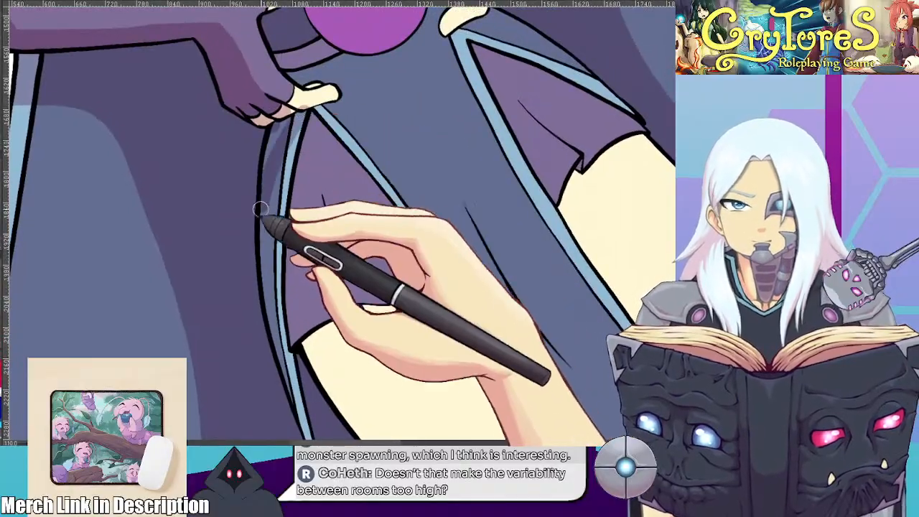
left_click_drag(263, 247, 303, 401)
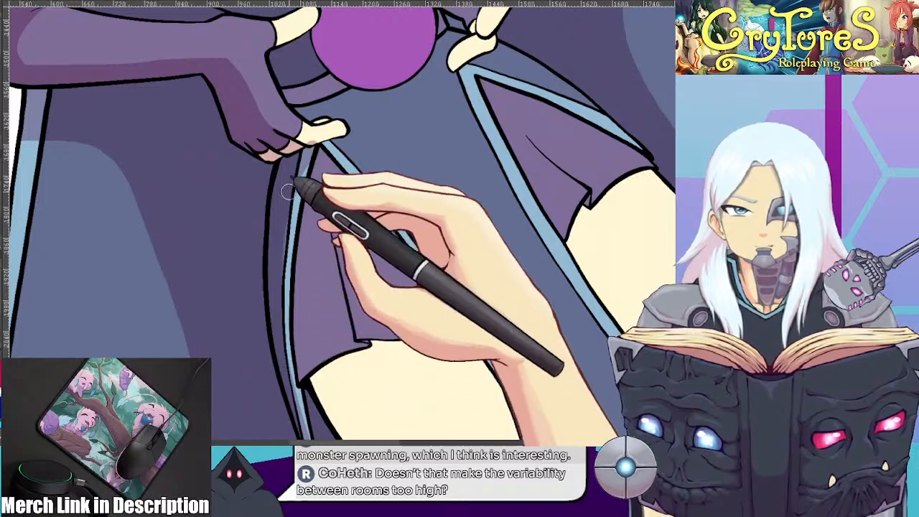
scroll(240, 321, "down", 2)
scroll(309, 214, "up", 1)
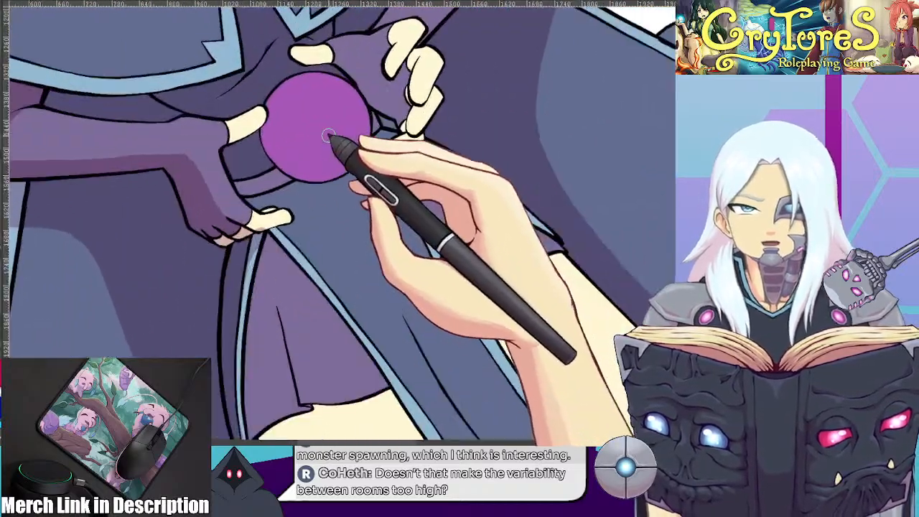
Clean up the shadow edge where the wrist meets the gloved hand and fingers
scroll(316, 147, "up", 1)
scroll(240, 244, "up", 1)
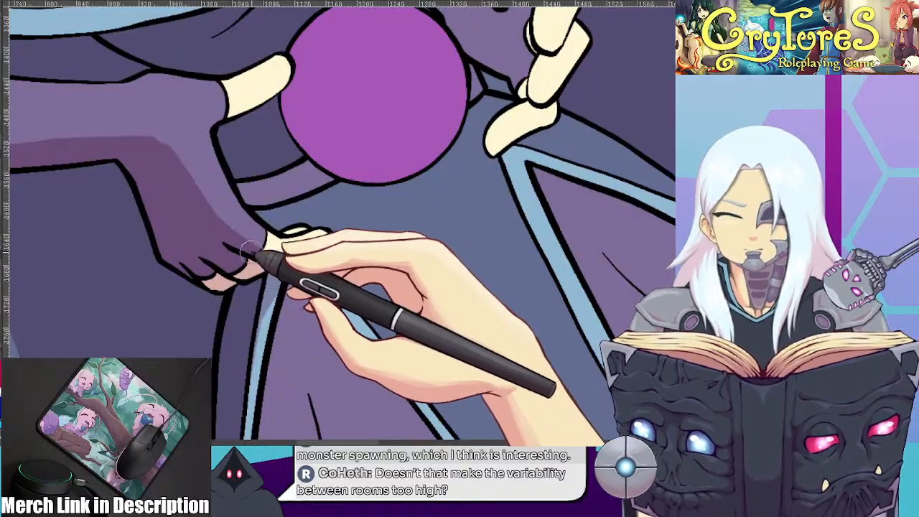
mouse_move(138, 144)
left_mouse_down()
mouse_move(169, 153)
mouse_move(220, 242)
left_mouse_up()
mouse_move(218, 133)
left_mouse_down()
mouse_move(390, 212)
mouse_move(475, 147)
mouse_move(322, 153)
left_mouse_up()
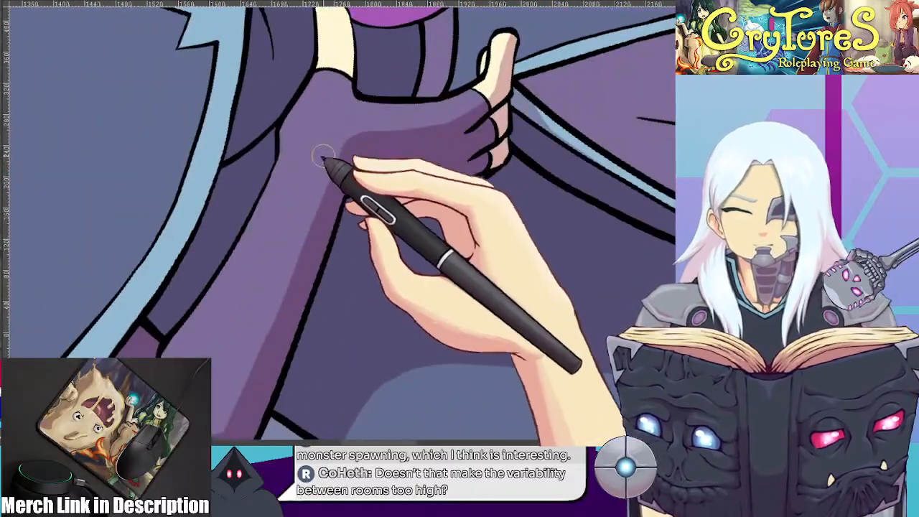
left_click_drag(535, 91, 273, 224)
scroll(380, 382, "down", 3)
scroll(351, 245, "down", 2)
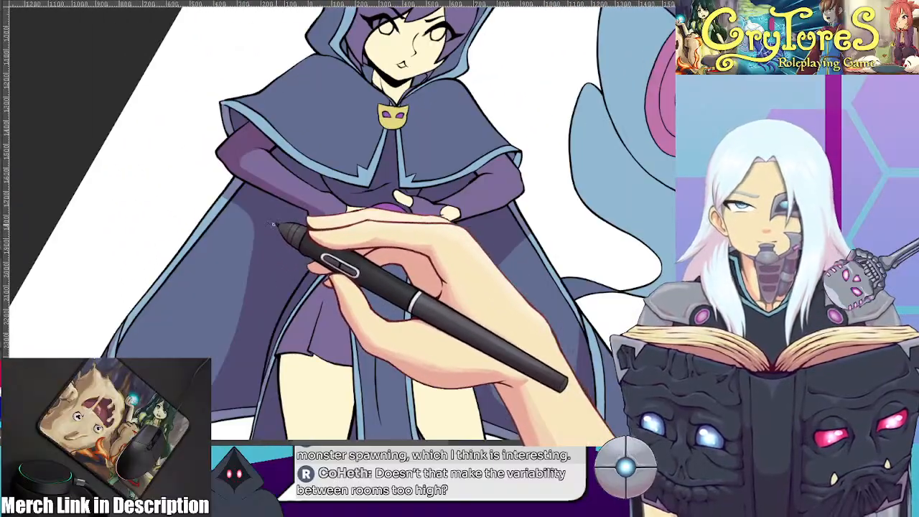
Paint darker shadows on the raised arm's purple sleeve along its outer edge, near the wrist and beneath the cape hem
left_click_drag(524, 219, 500, 228)
key("4")
key("4")
scroll(500, 199, "up", 2)
left_click_drag(482, 167, 472, 212)
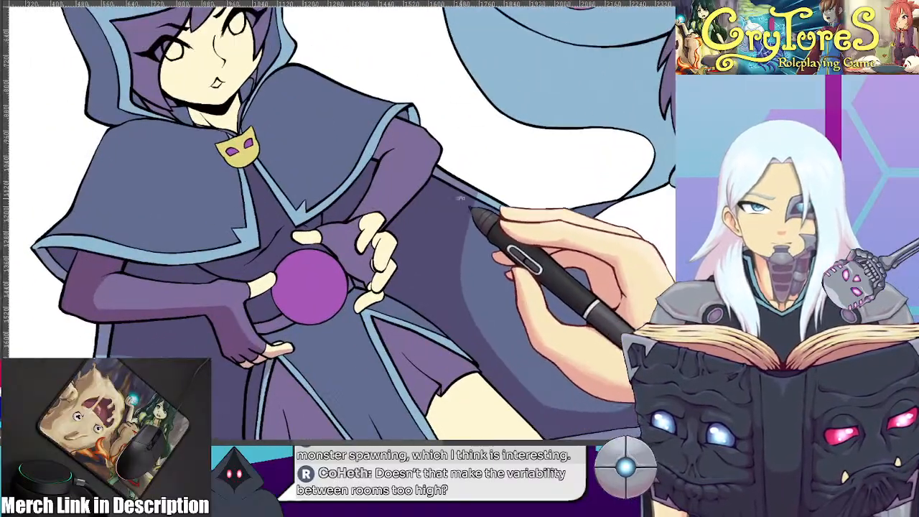
scroll(472, 212, "up", 4)
mouse_move(229, 218)
left_mouse_down()
mouse_move(354, 203)
mouse_move(452, 62)
mouse_move(425, 73)
left_mouse_up()
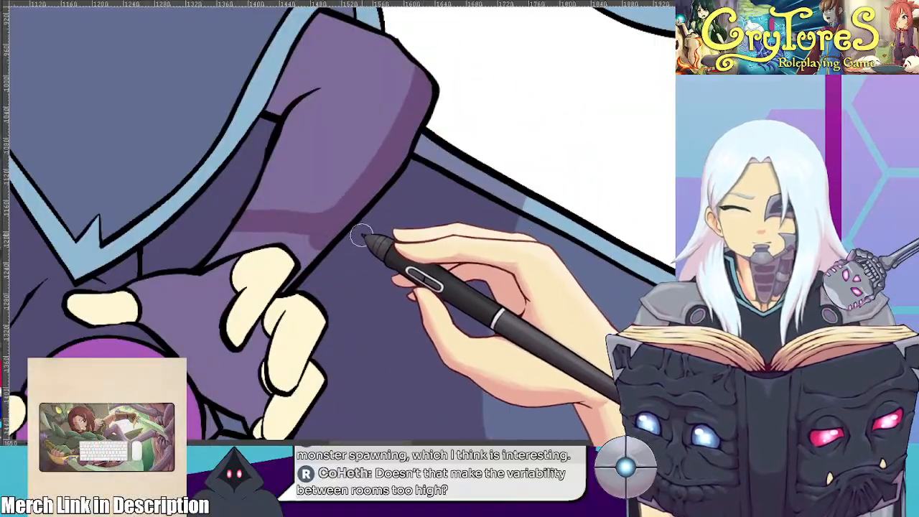
mouse_move(386, 249)
left_mouse_down()
mouse_move(384, 323)
mouse_move(410, 336)
left_mouse_up()
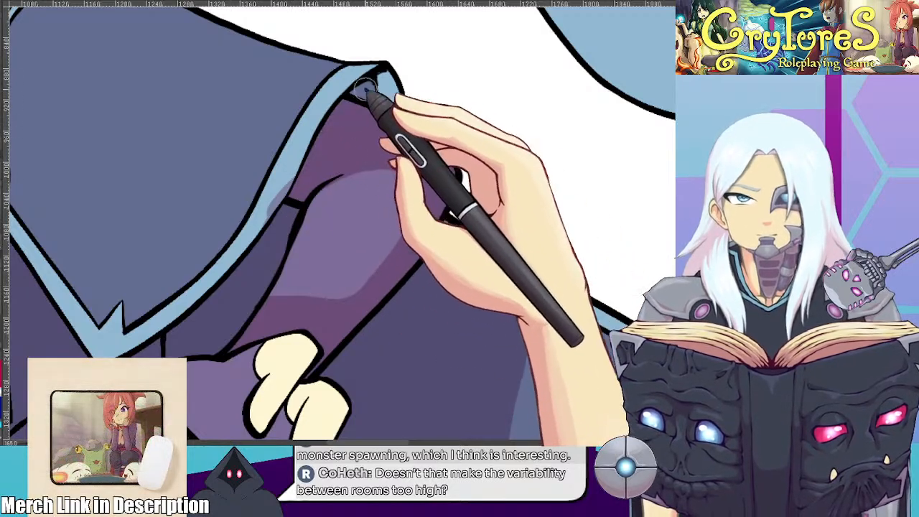
Shade the inner fold at the cape's corner and clean up the shadow on the light-blue trim beside the raised sleeve
scroll(552, 214, "down", 3)
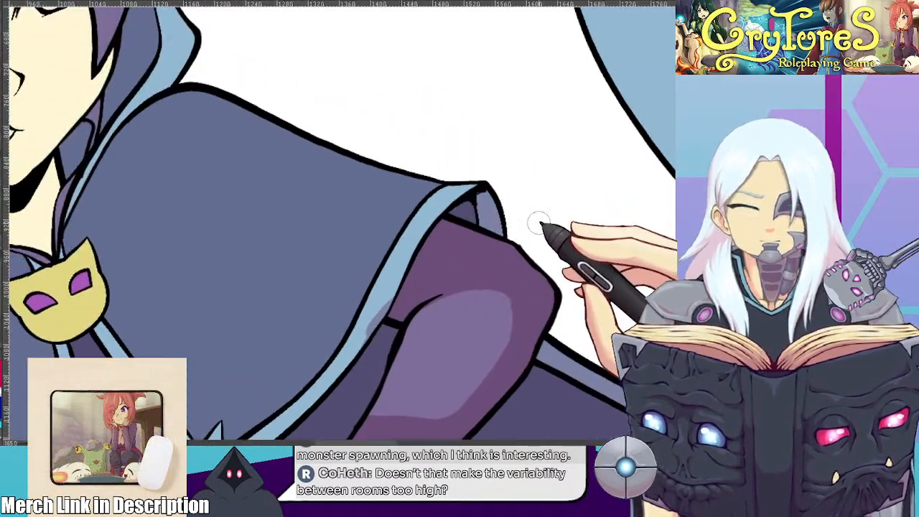
scroll(537, 219, "up", 3)
scroll(500, 158, "down", 3)
left_click_drag(409, 199, 440, 166)
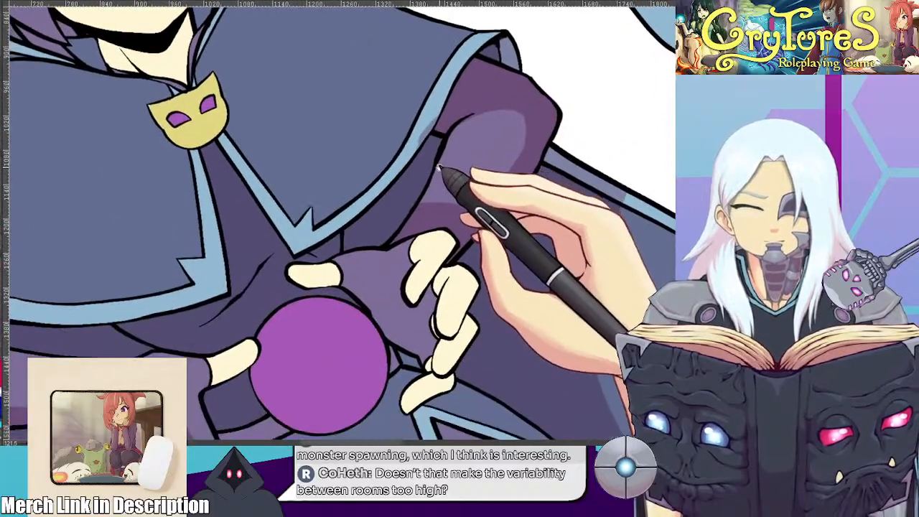
scroll(418, 184, "up", 2)
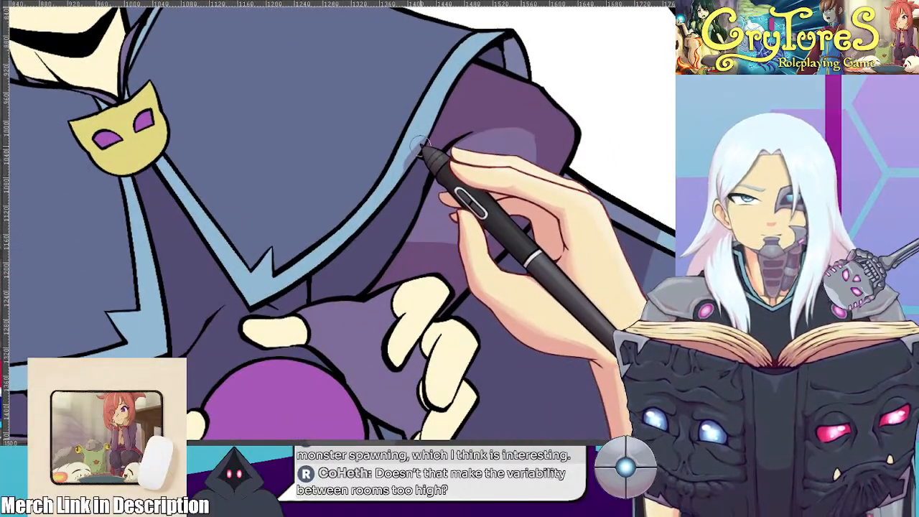
scroll(402, 143, "down", 4)
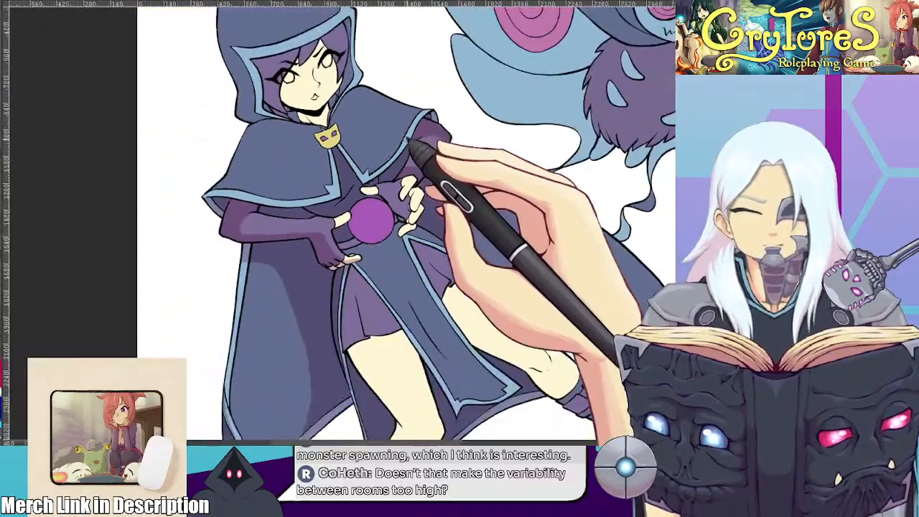
Refine the raised sleeve's shadow into a smooth curve from the elbow down the forearm to the wrist
scroll(416, 166, "up", 4)
scroll(403, 187, "up", 2)
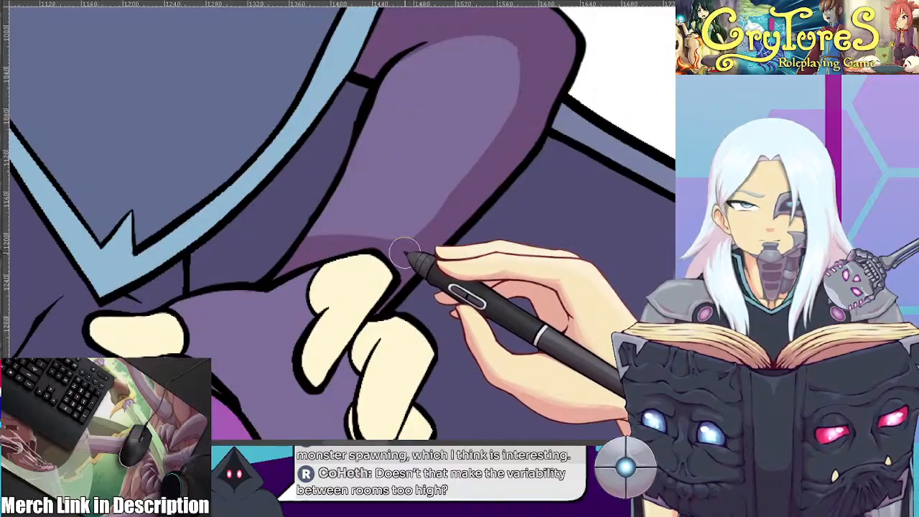
left_click_drag(531, 100, 473, 191)
left_click_drag(431, 232, 501, 156)
mouse_move(528, 41)
left_mouse_down()
mouse_move(496, 162)
mouse_move(455, 237)
mouse_move(473, 239)
mouse_move(505, 218)
left_mouse_up()
scroll(474, 240, "down", 5)
scroll(505, 218, "down", 3)
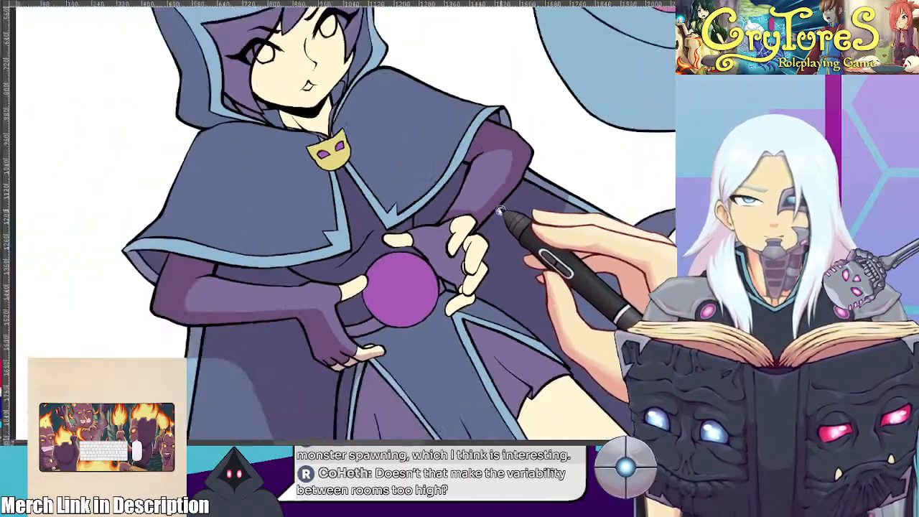
Shade the cape's outer shoulder edge above the lower arm and the hood fold resting on that shoulder
scroll(287, 215, "up", 2)
scroll(286, 216, "up", 4)
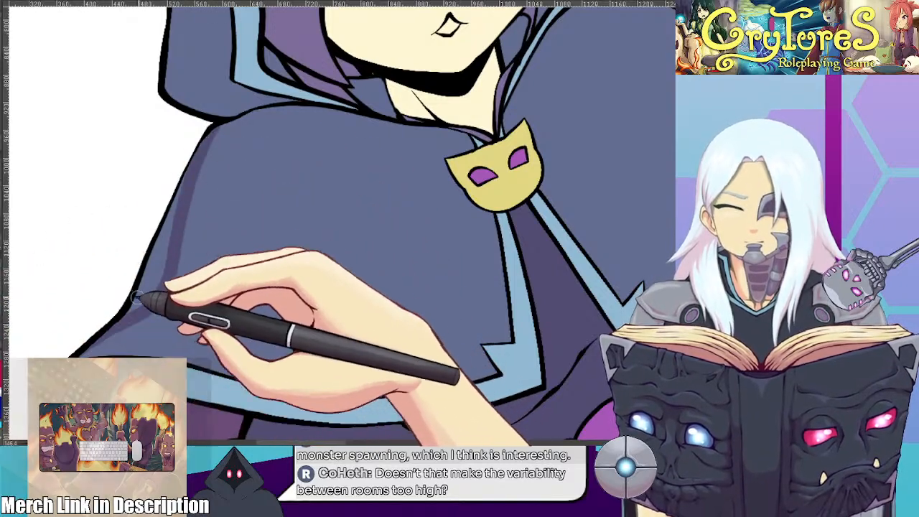
left_click_drag(148, 290, 168, 225)
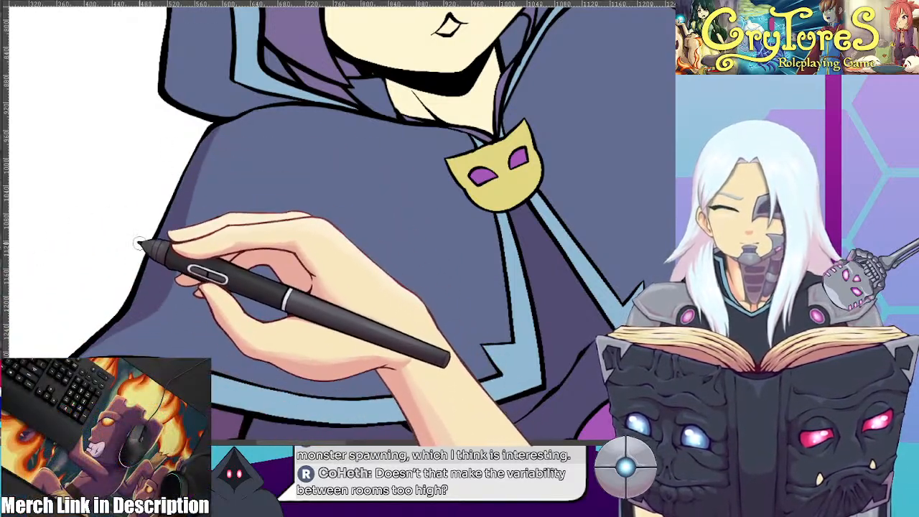
mouse_move(305, 266)
left_mouse_down()
mouse_move(314, 302)
mouse_move(304, 299)
left_mouse_up()
left_click_drag(228, 160, 277, 163)
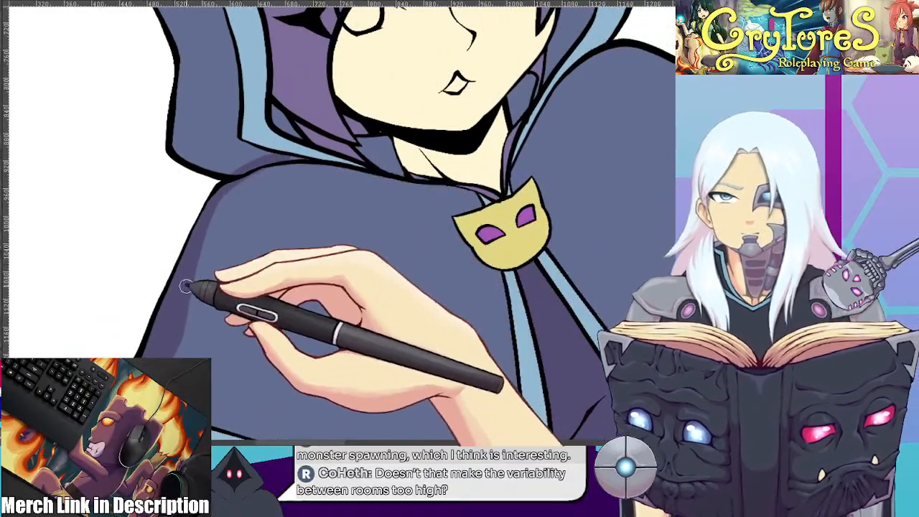
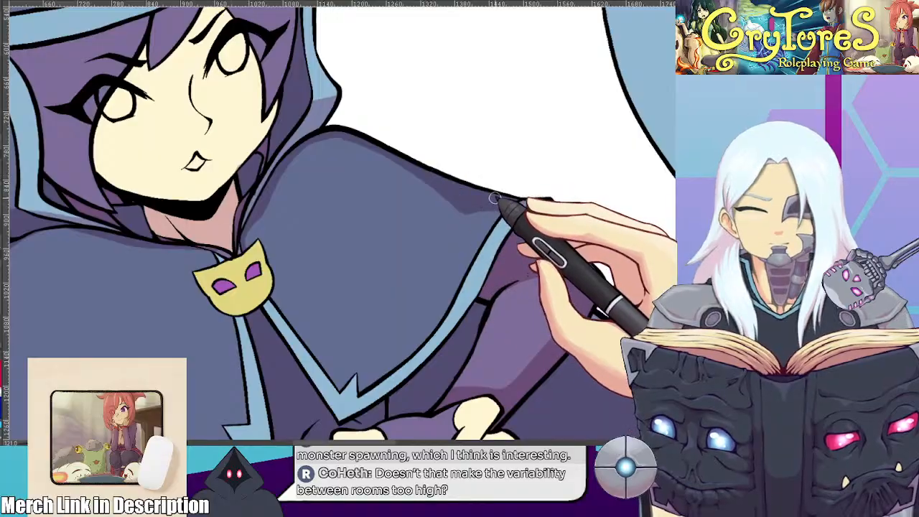
Shade the cape's rounded shoulder edges, down to the hood above the lower arm and beside the collar on the raised-arm side
scroll(315, 192, "up", 3)
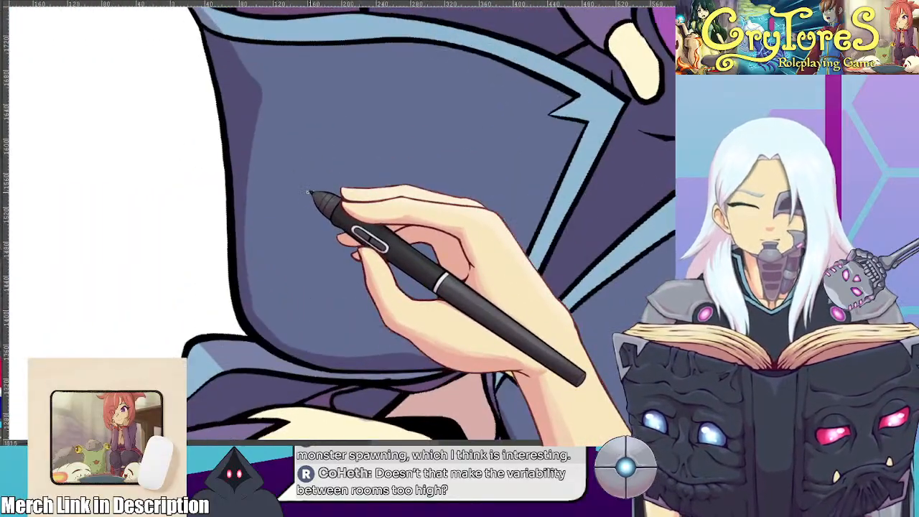
mouse_move(239, 174)
left_mouse_down()
mouse_move(235, 208)
mouse_move(346, 356)
left_mouse_up()
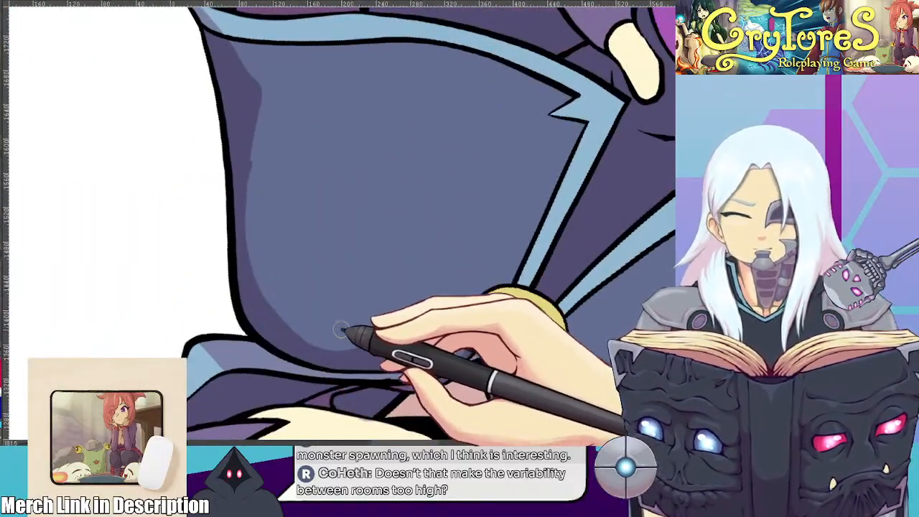
mouse_move(325, 303)
left_mouse_down()
mouse_move(285, 217)
mouse_move(320, 192)
mouse_move(302, 179)
mouse_move(291, 290)
left_mouse_up()
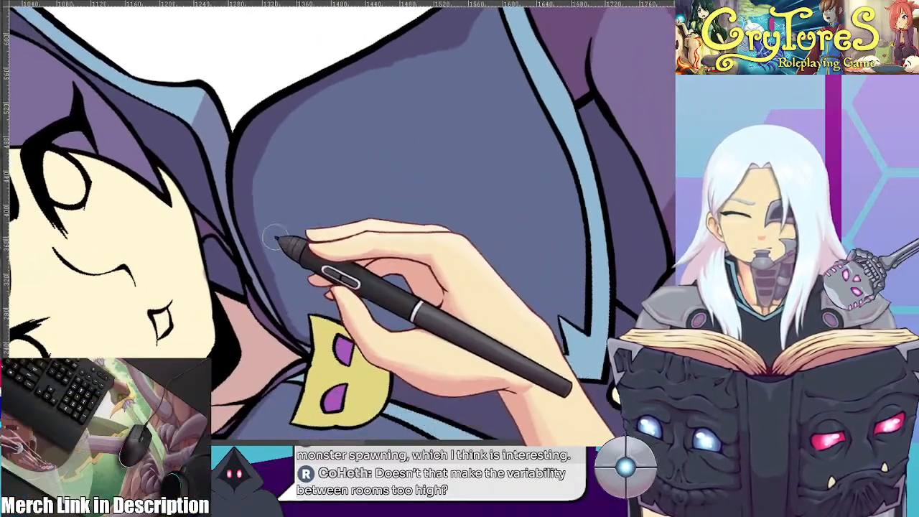
mouse_move(359, 191)
left_mouse_down()
mouse_move(281, 176)
mouse_move(322, 224)
mouse_move(277, 205)
left_mouse_up()
left_click_drag(243, 127, 271, 280)
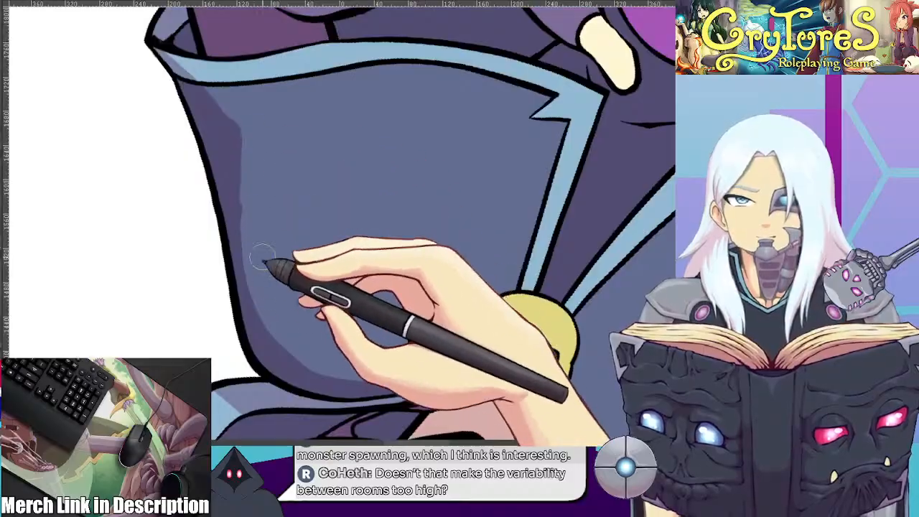
Smooth the shadow on the cape's shoulder above the lower arm into an even band running from the hem to the hood
left_click_drag(243, 171, 280, 293)
left_click_drag(357, 194, 386, 316)
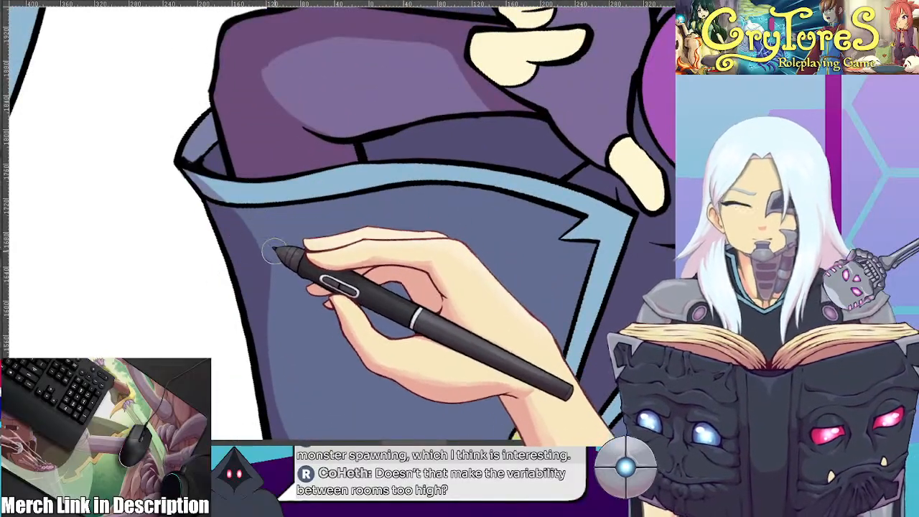
scroll(291, 290, "down", 3)
scroll(291, 290, "down", 2)
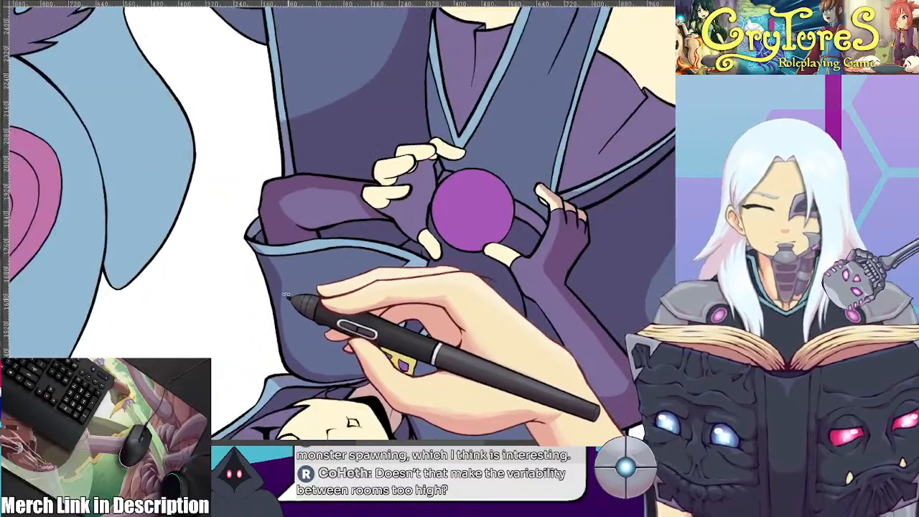
left_click_drag(291, 293, 314, 108)
key("5")
scroll(352, 95, "down", 2)
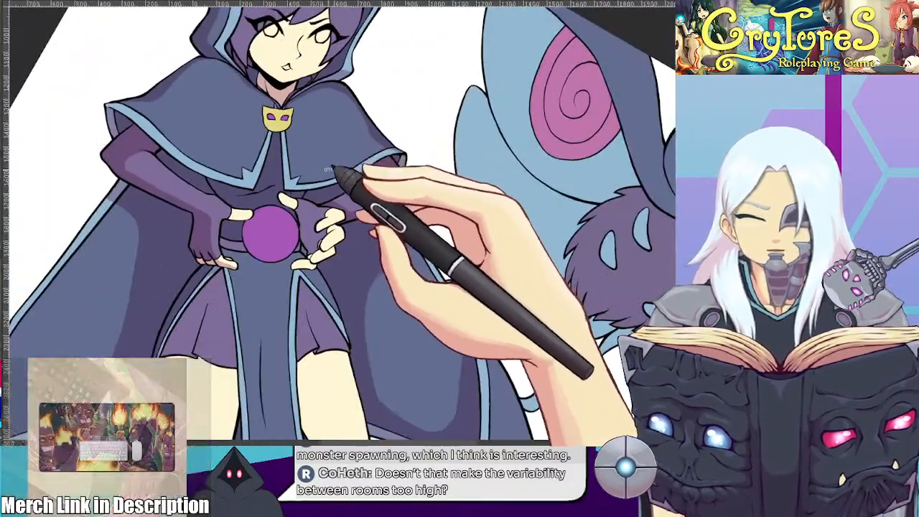
Paint darker skin shadows over the upper fingers of the raised arm's hand beside the orb
key("4")
key("4")
scroll(367, 261, "up", 3)
left_click_drag(337, 250, 350, 228)
scroll(352, 228, "up", 3)
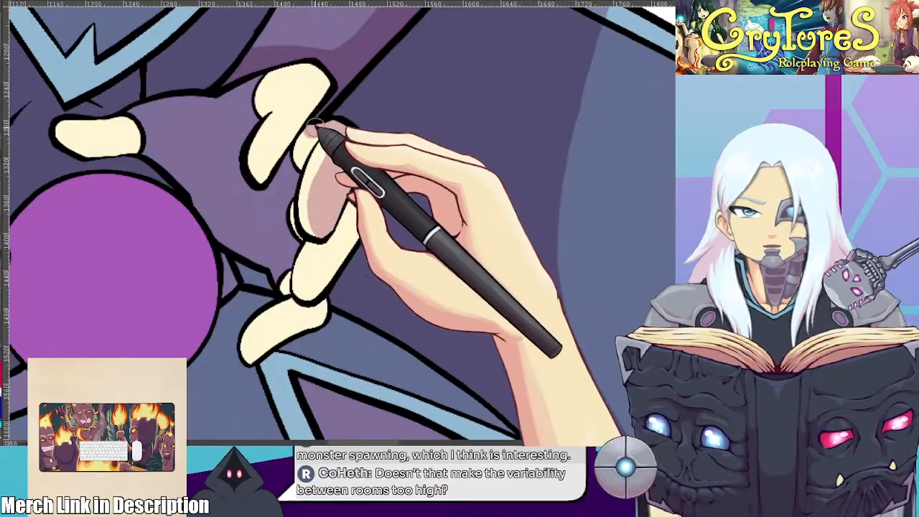
mouse_move(257, 177)
left_mouse_down()
mouse_move(268, 144)
mouse_move(317, 84)
mouse_move(267, 167)
left_mouse_up()
mouse_move(321, 86)
left_mouse_down()
mouse_move(287, 69)
mouse_move(295, 121)
left_mouse_up()
mouse_move(302, 76)
left_mouse_down()
mouse_move(290, 134)
mouse_move(310, 81)
mouse_move(298, 68)
mouse_move(282, 95)
mouse_move(270, 86)
mouse_move(252, 126)
left_mouse_up()
left_click_drag(403, 184, 414, 168)
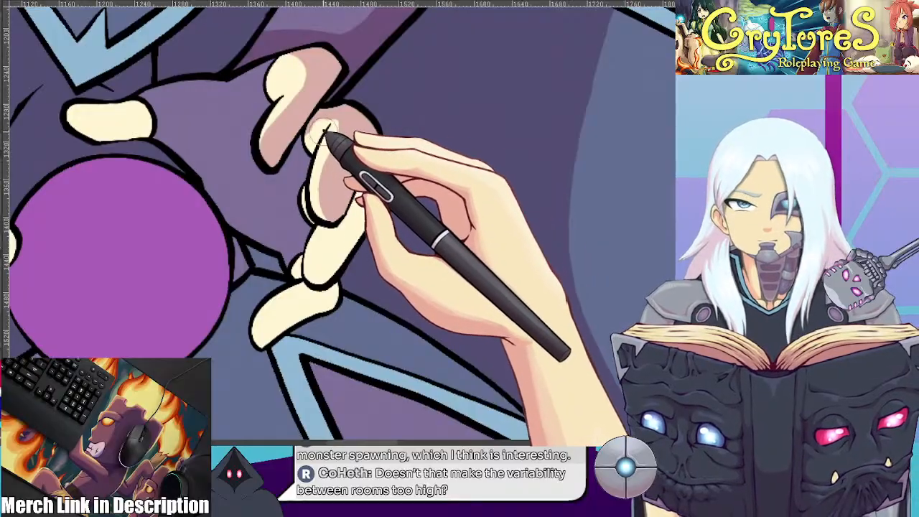
Refine the raised arm's finger shadows to leave lit inner edges, and shade the remaining lower fingers
left_click_drag(278, 148, 338, 78)
left_click_drag(421, 196, 435, 123)
left_click_drag(379, 123, 335, 210)
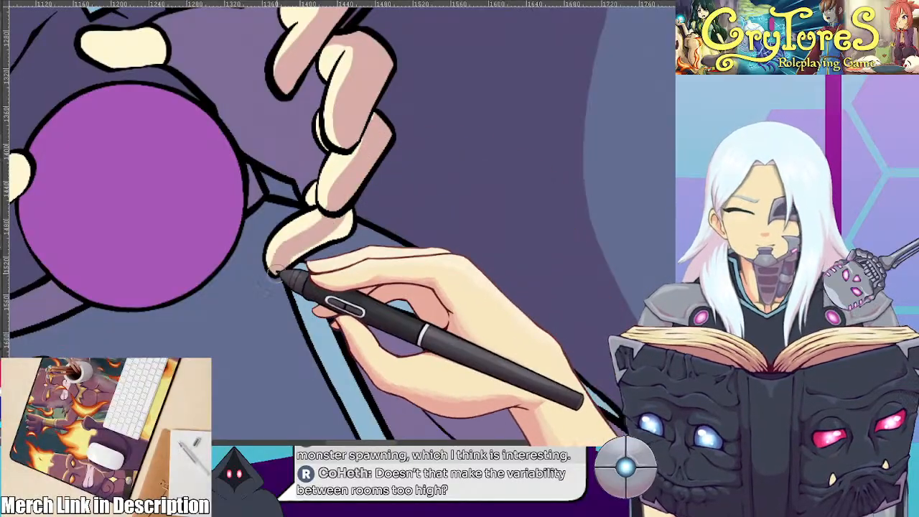
scroll(341, 208, "down", 5)
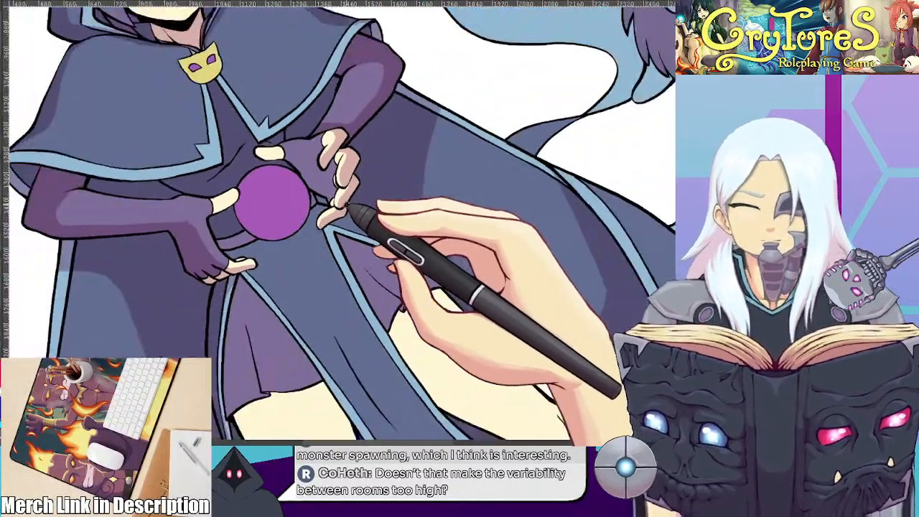
Shade the upper edge of the lower hand's thumb and the undersides of its fingers
scroll(362, 264, "up", 2)
scroll(374, 213, "up", 5)
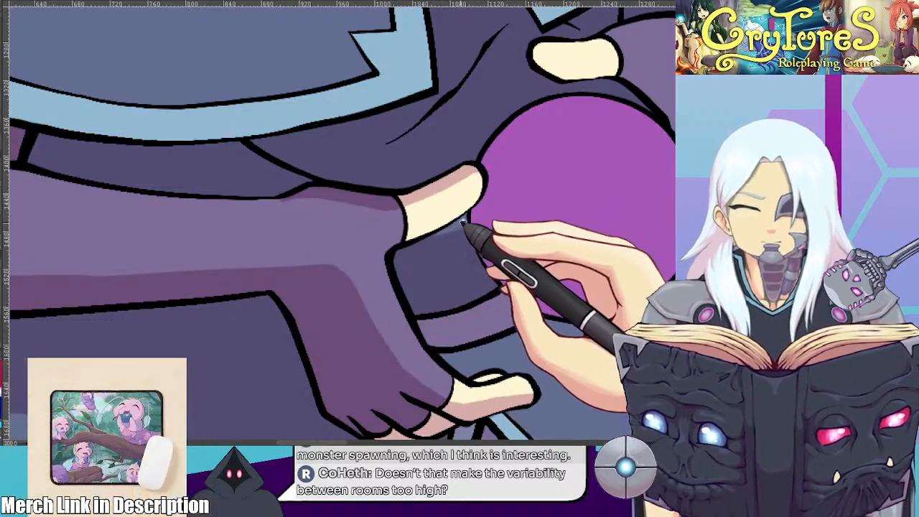
scroll(471, 219, "down", 4)
scroll(410, 263, "up", 4)
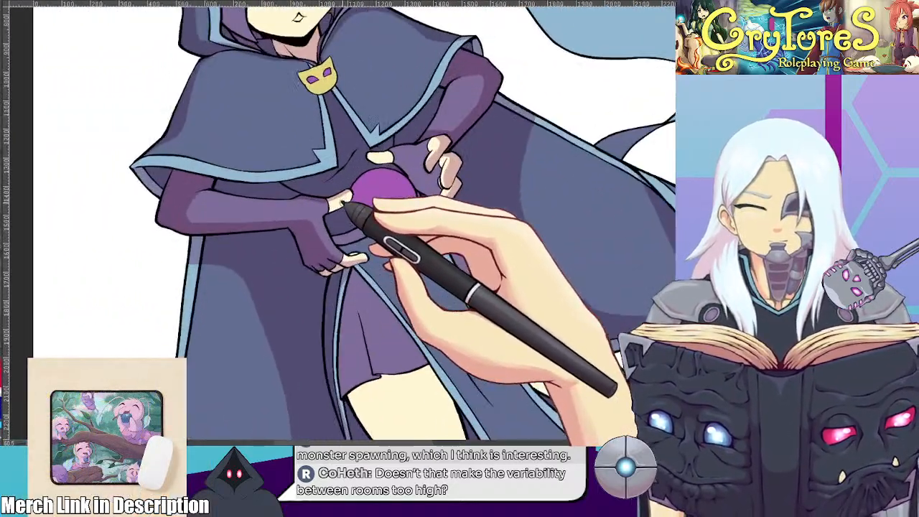
scroll(309, 204, "up", 3)
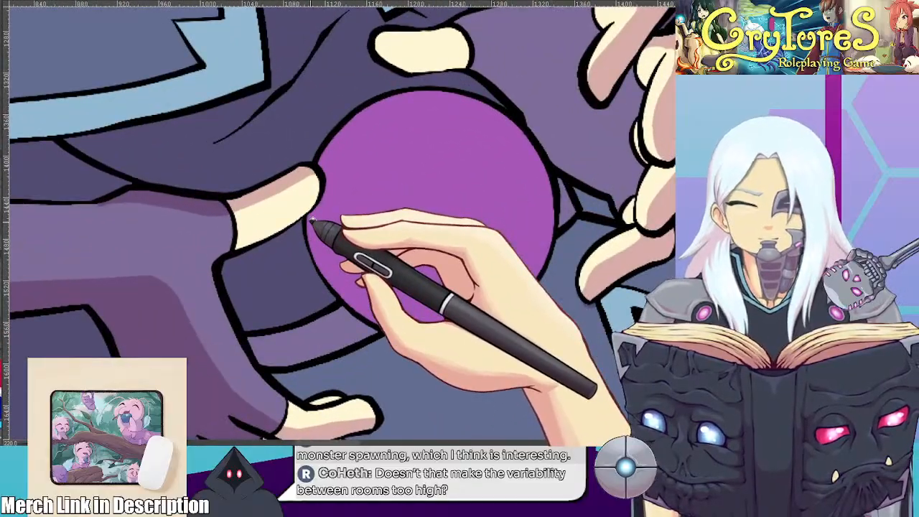
Clear the shadow from the tunic beside and above the orb, leaving a curved lit area between the thumbs
left_click_drag(510, 216, 527, 200)
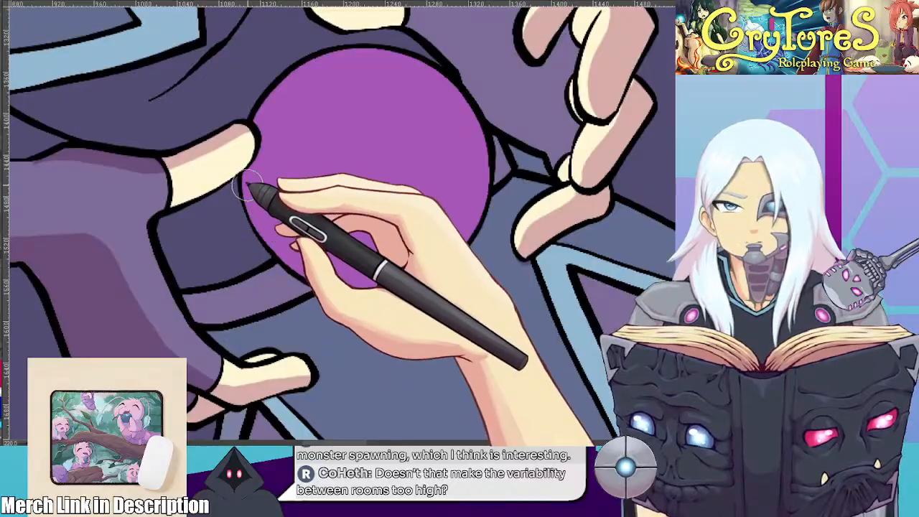
mouse_move(188, 237)
left_mouse_down()
mouse_move(257, 192)
mouse_move(205, 234)
left_mouse_up()
mouse_move(395, 182)
left_mouse_down()
mouse_move(378, 266)
mouse_move(452, 220)
mouse_move(452, 241)
mouse_move(409, 254)
mouse_move(495, 284)
left_mouse_up()
left_click_drag(370, 208, 390, 242)
left_click_drag(434, 171, 338, 182)
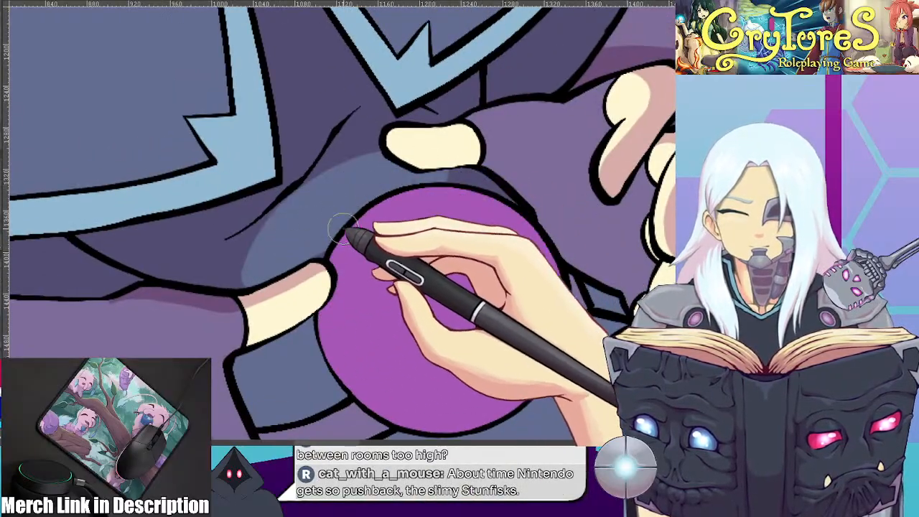
left_click_drag(390, 208, 418, 228)
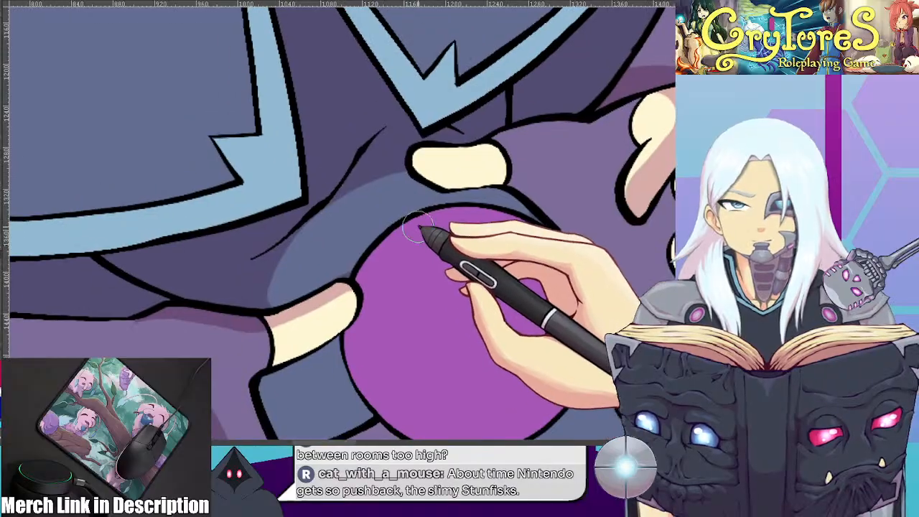
Add a narrow lit strip along the tunic's diagonal fold line below the cape's points
mouse_move(345, 155)
left_mouse_down()
mouse_move(322, 189)
mouse_move(185, 266)
left_mouse_up()
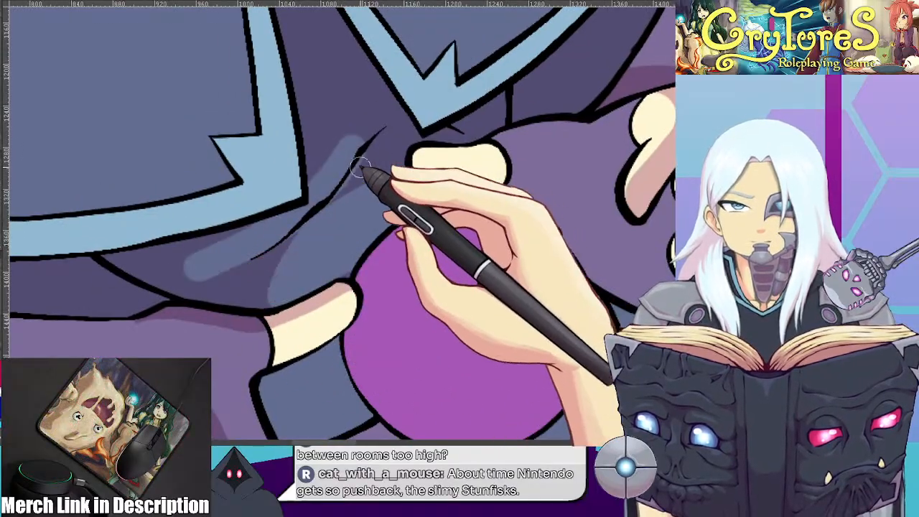
left_click_drag(365, 165, 327, 203)
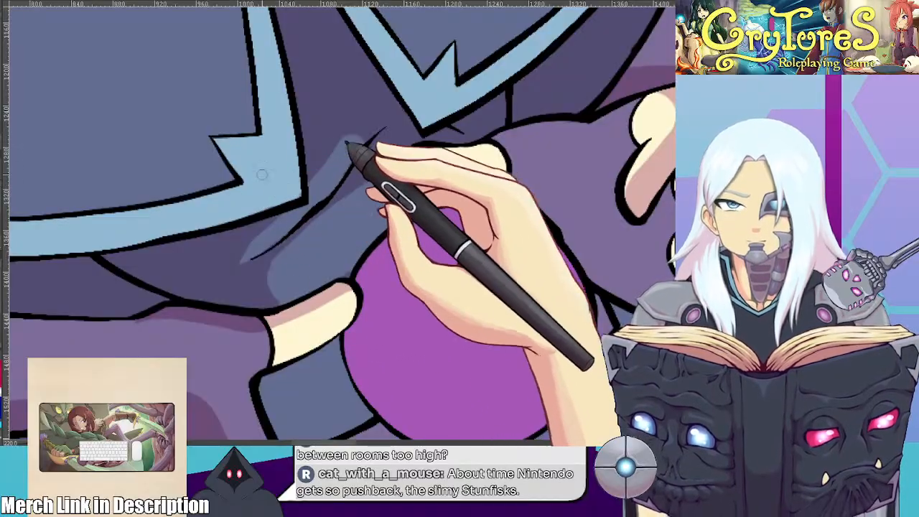
left_click_drag(310, 170, 379, 120)
scroll(392, 118, "down", 8)
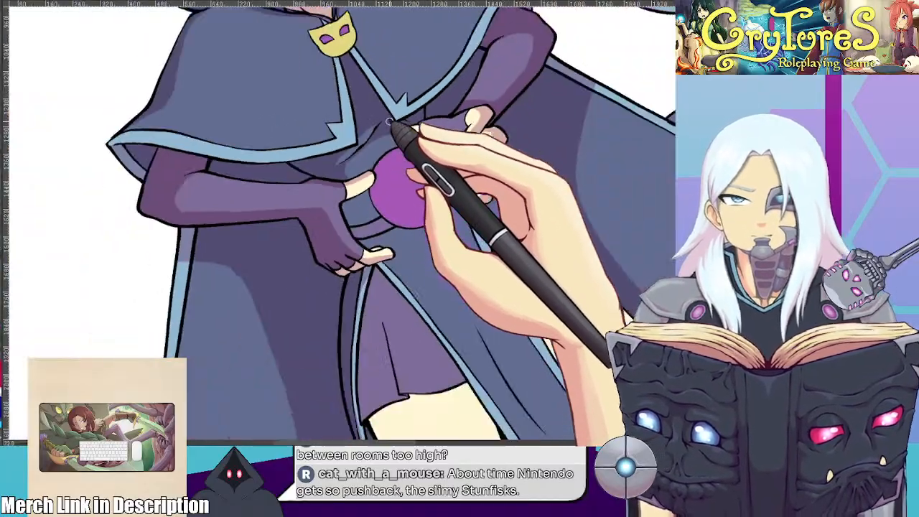
scroll(395, 151, "down", 4)
Paint a skin shadow beneath the skirt hem and along the standing leg's outer thigh down to the knee
scroll(359, 172, "up", 5)
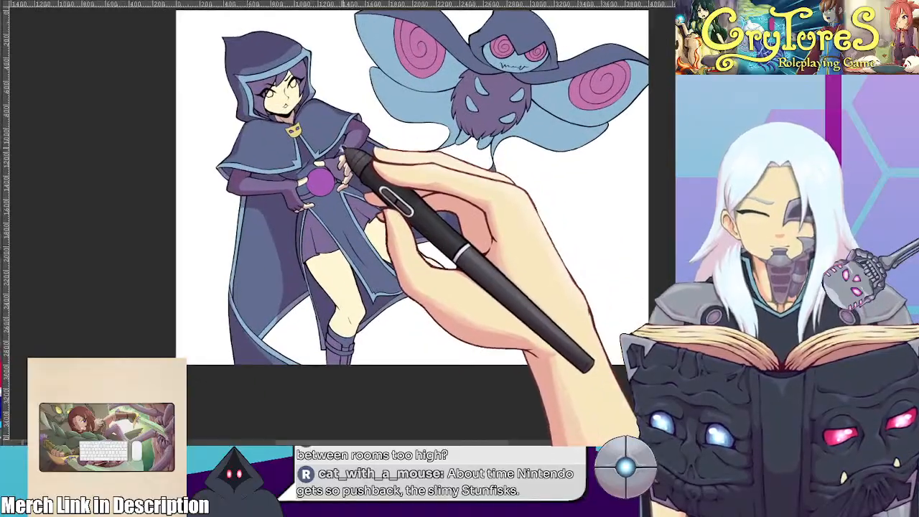
scroll(329, 132, "up", 6)
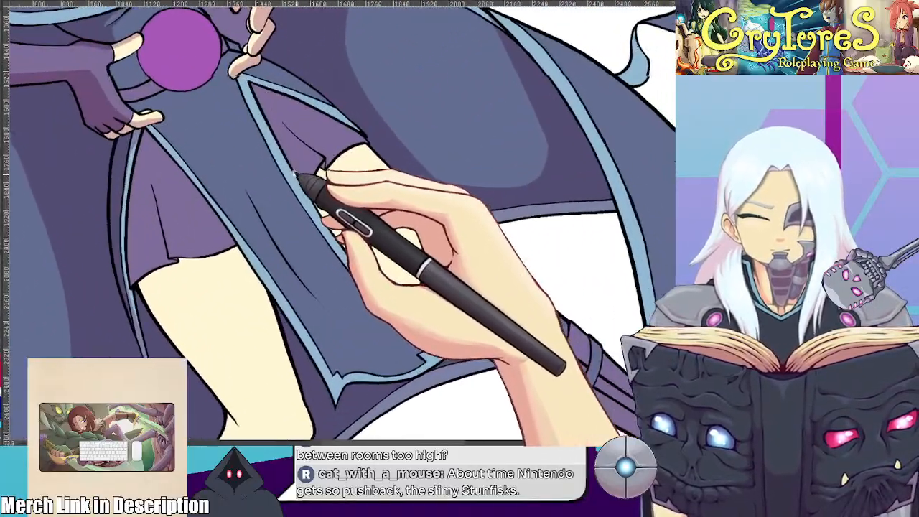
scroll(260, 188, "up", 4)
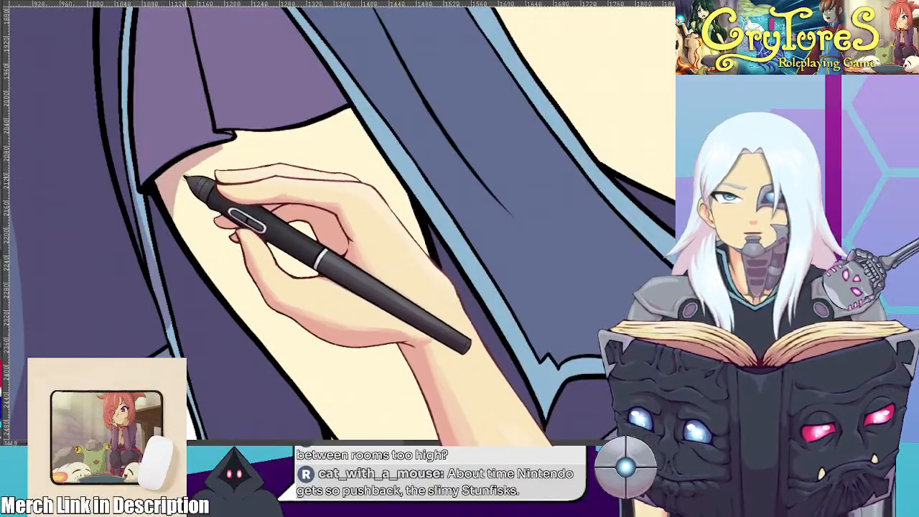
scroll(254, 107, "down", 4)
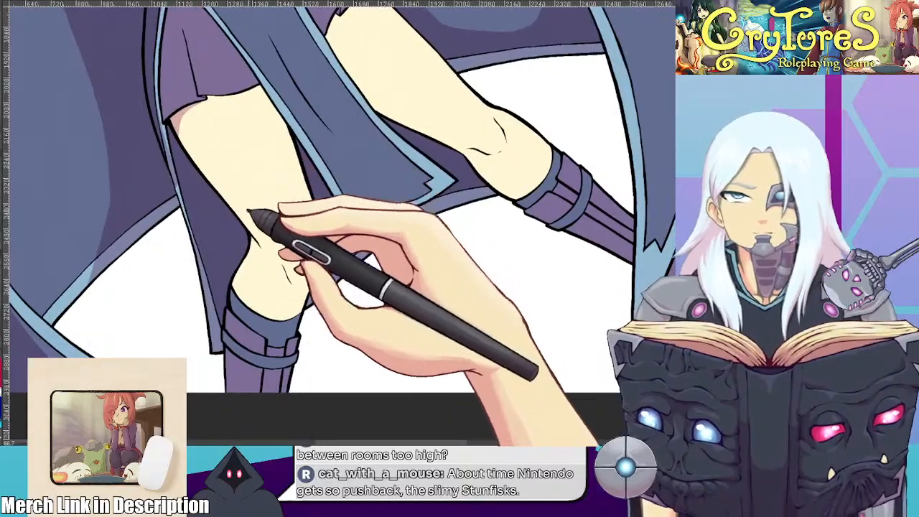
scroll(244, 224, "up", 2)
scroll(240, 230, "up", 1)
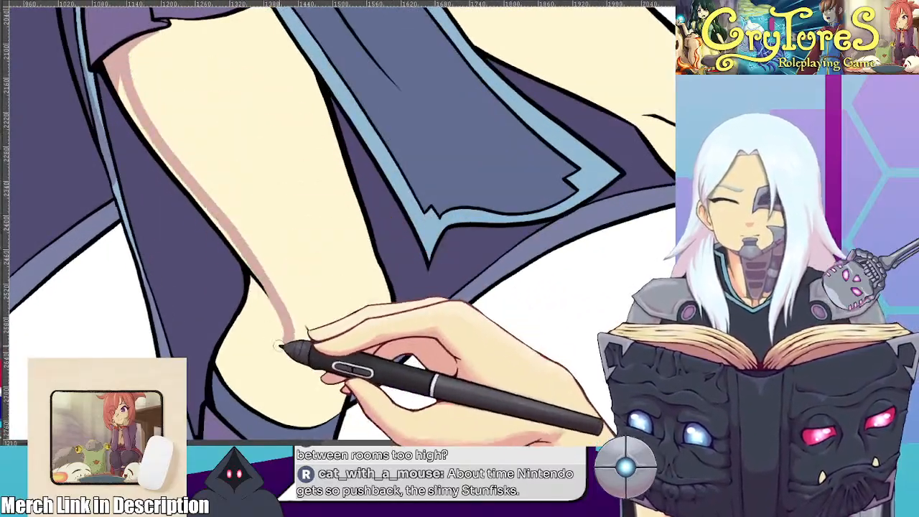
scroll(251, 375, "down", 3)
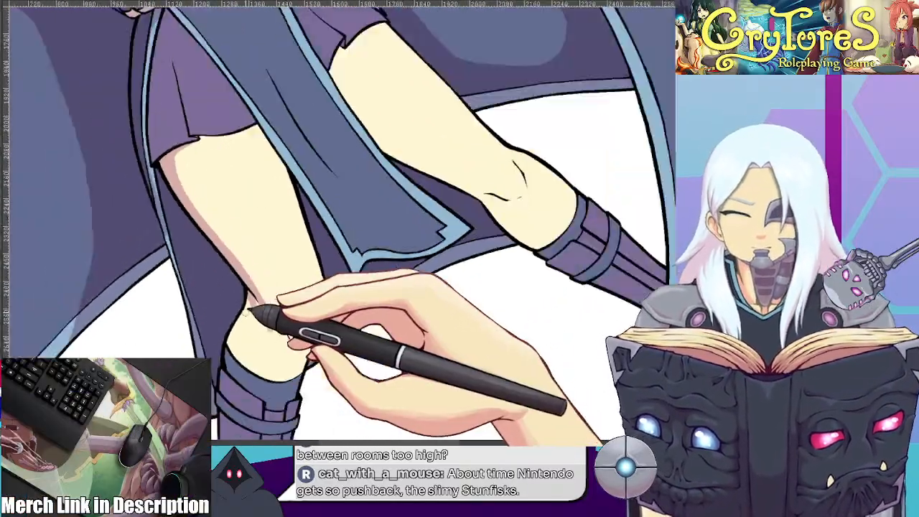
Extend the standing leg's skin shadow around the outer knee crease and taper it toward the boot cuff
scroll(282, 223, "up", 1)
scroll(275, 192, "down", 1)
scroll(270, 210, "up", 2)
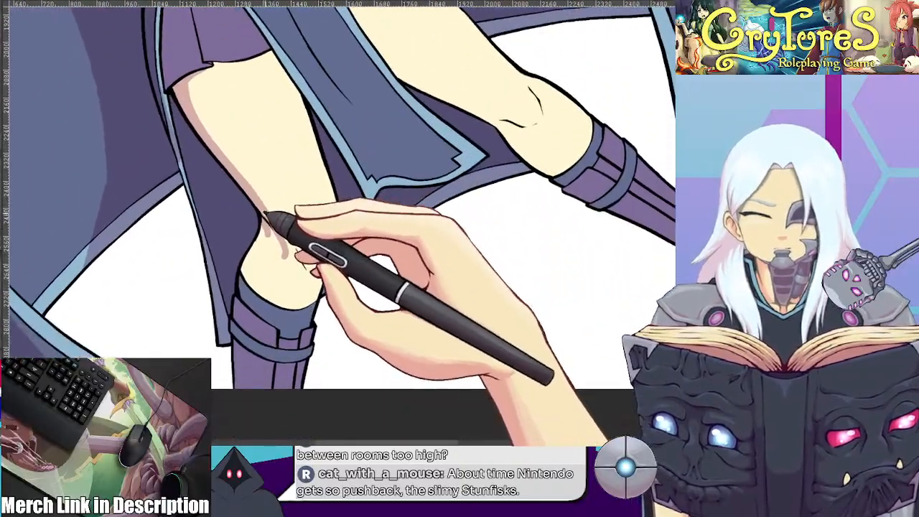
scroll(285, 183, "up", 3)
mouse_move(268, 135)
left_mouse_down()
mouse_move(219, 222)
mouse_move(249, 121)
mouse_move(229, 176)
mouse_move(236, 184)
mouse_move(251, 108)
mouse_move(239, 100)
mouse_move(305, 172)
mouse_move(280, 108)
left_mouse_up()
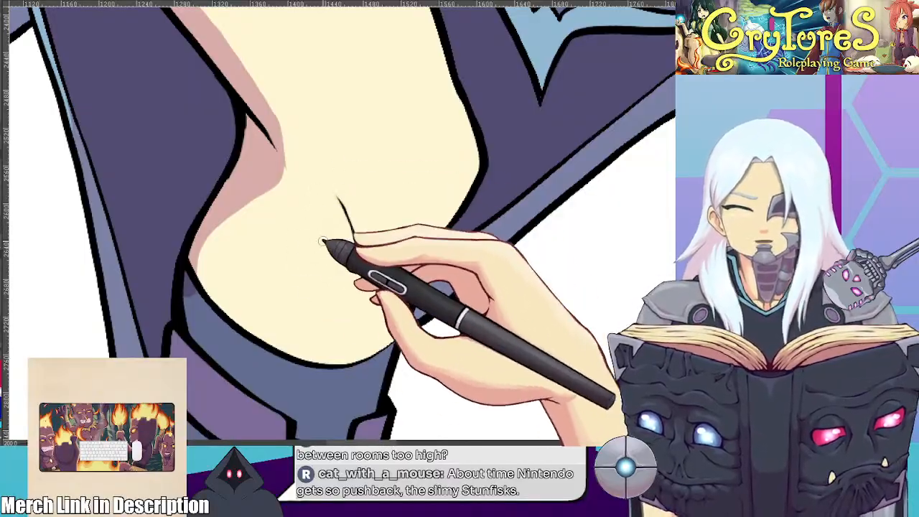
Shade the inner side of the standing leg's knee and continue the shadow down over the boot
scroll(319, 264, "down", 4)
scroll(350, 240, "up", 3)
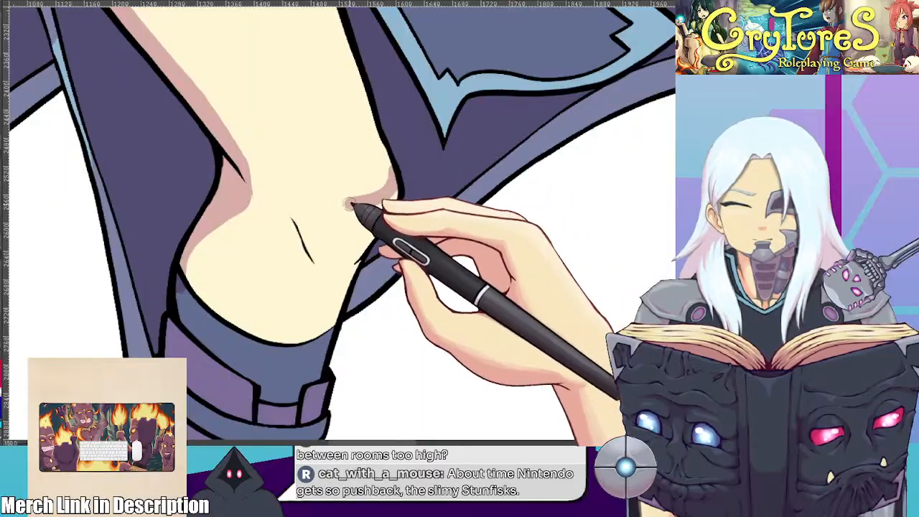
scroll(313, 231, "down", 3)
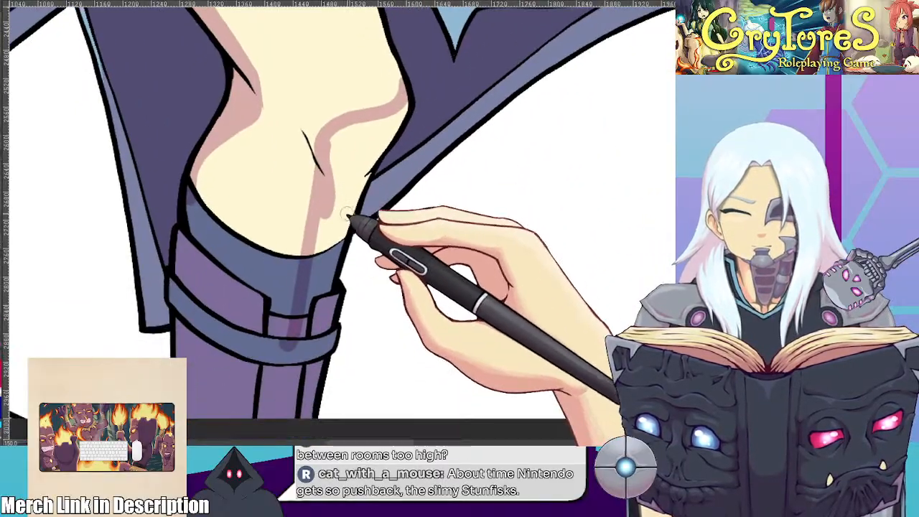
mouse_move(308, 148)
left_mouse_down()
mouse_move(404, 93)
mouse_move(402, 77)
mouse_move(323, 118)
mouse_move(321, 135)
mouse_move(344, 120)
mouse_move(353, 176)
mouse_move(338, 229)
left_mouse_up()
mouse_move(346, 247)
left_mouse_down()
mouse_move(357, 196)
mouse_move(326, 185)
mouse_move(282, 337)
mouse_move(319, 266)
mouse_move(357, 287)
mouse_move(348, 360)
left_mouse_up()
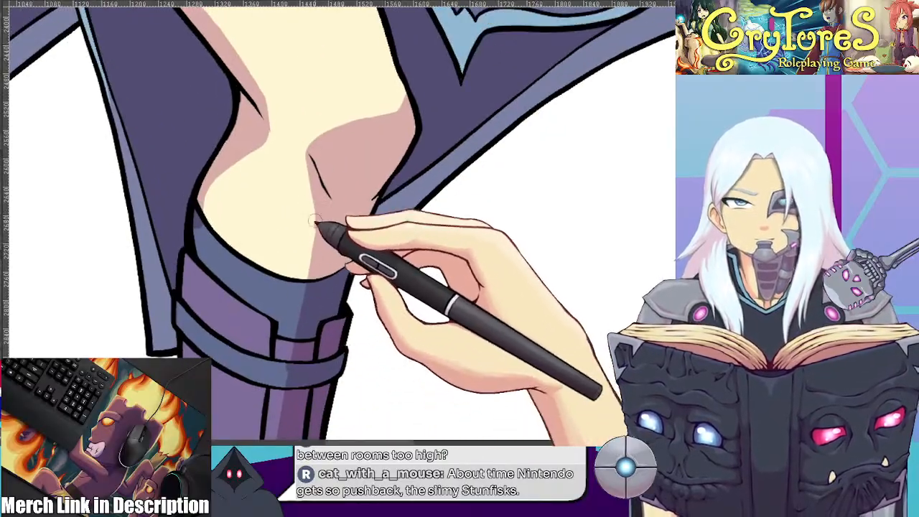
left_click_drag(404, 194, 412, 264)
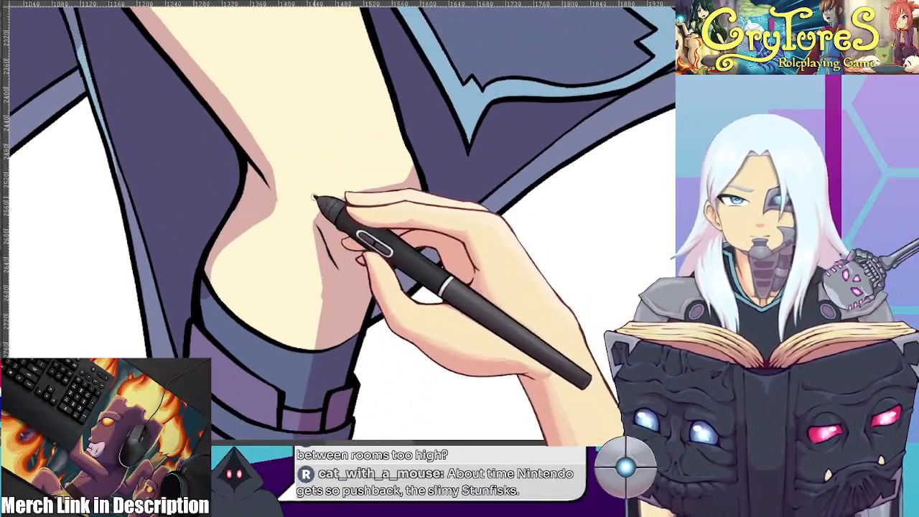
Refine the inner knee shadow and shade the outer edge of the boot and its cuff
left_click_drag(370, 350, 398, 256)
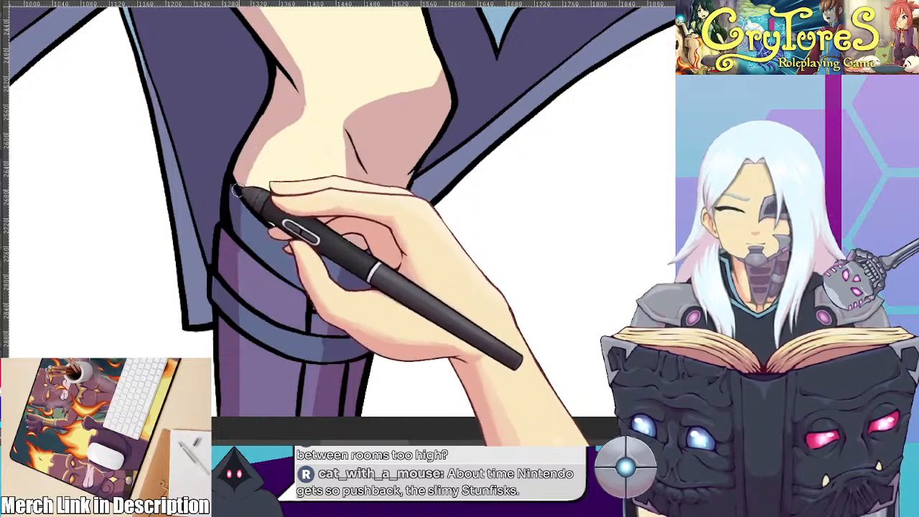
left_click_drag(238, 342, 237, 417)
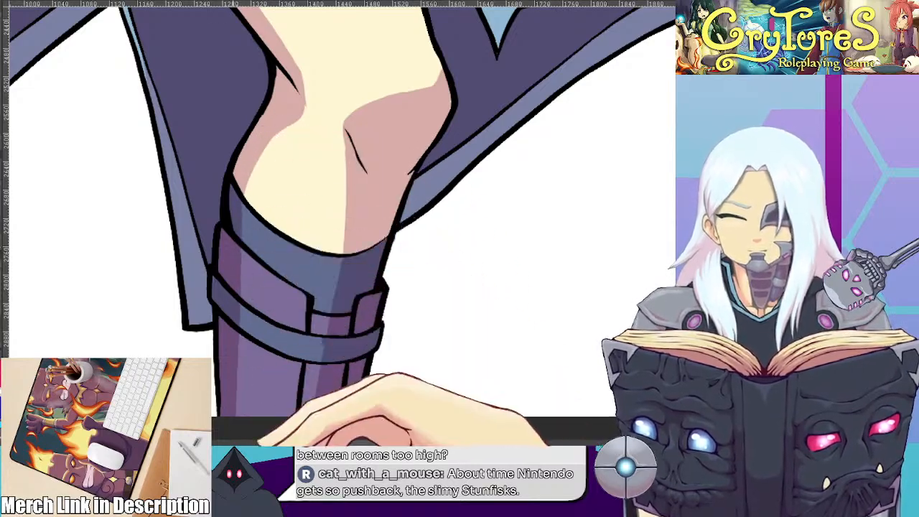
scroll(309, 325, "down", 3)
scroll(348, 266, "down", 5)
scroll(343, 268, "up", 2)
scroll(305, 225, "up", 4)
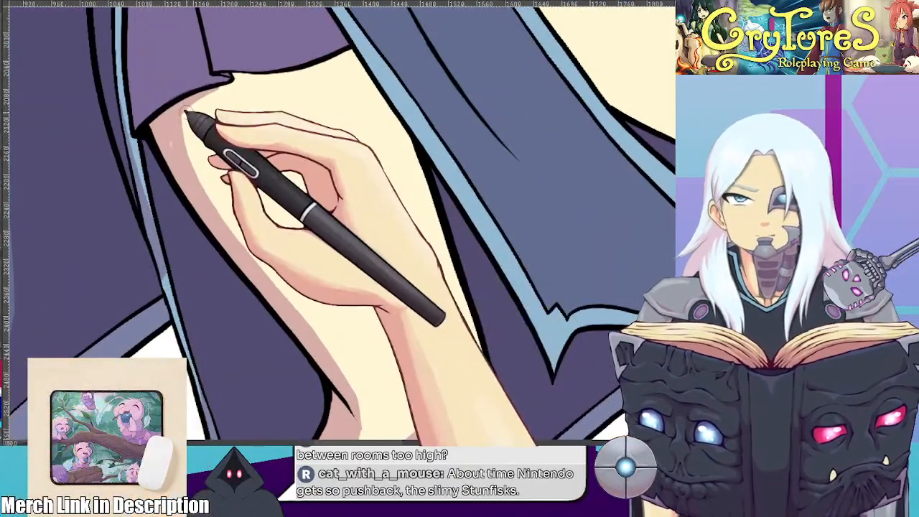
Select the bare skin of both legs and shade the standing leg's inner thigh from the skirt hem downward
mouse_move(186, 110)
left_mouse_down()
mouse_move(257, 276)
mouse_move(185, 163)
mouse_move(199, 216)
left_mouse_up()
scroll(467, 219, "down", 5)
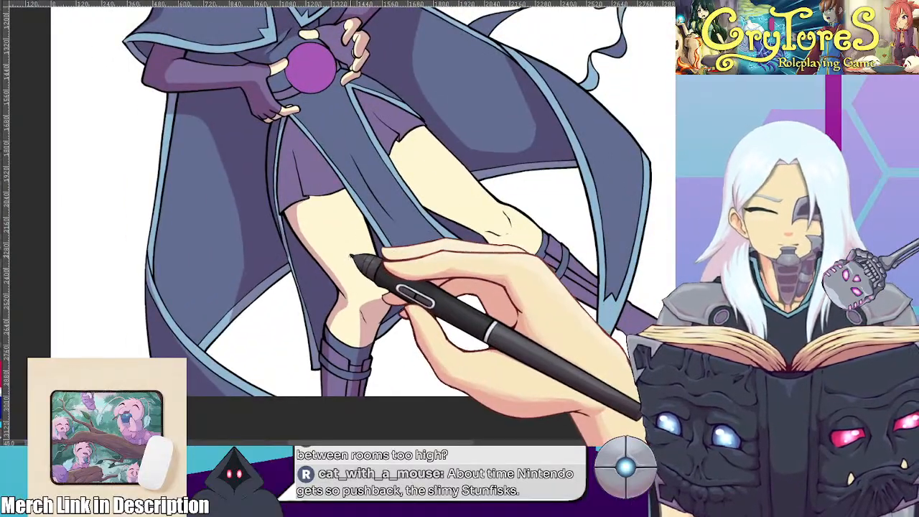
scroll(454, 195, "up", 5)
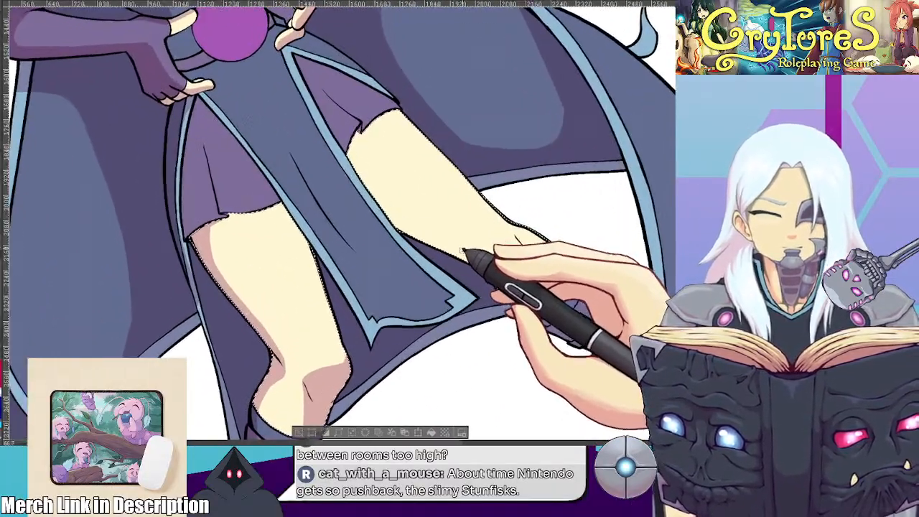
scroll(388, 223, "up", 1)
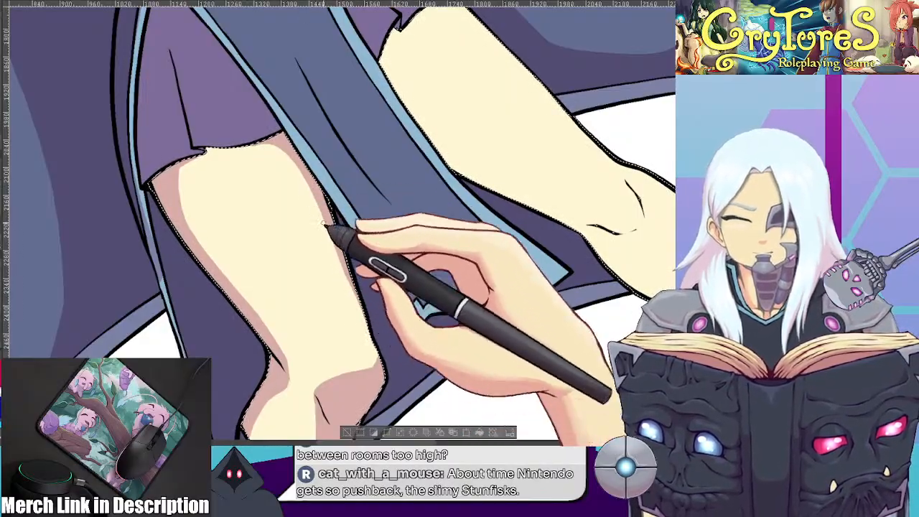
mouse_move(345, 128)
left_mouse_down()
mouse_move(275, 101)
mouse_move(341, 117)
left_mouse_up()
mouse_move(279, 187)
left_mouse_down()
mouse_move(222, 270)
mouse_move(265, 222)
mouse_move(251, 231)
left_mouse_up()
left_click_drag(552, 166, 489, 359)
left_click_drag(659, 216, 475, 313)
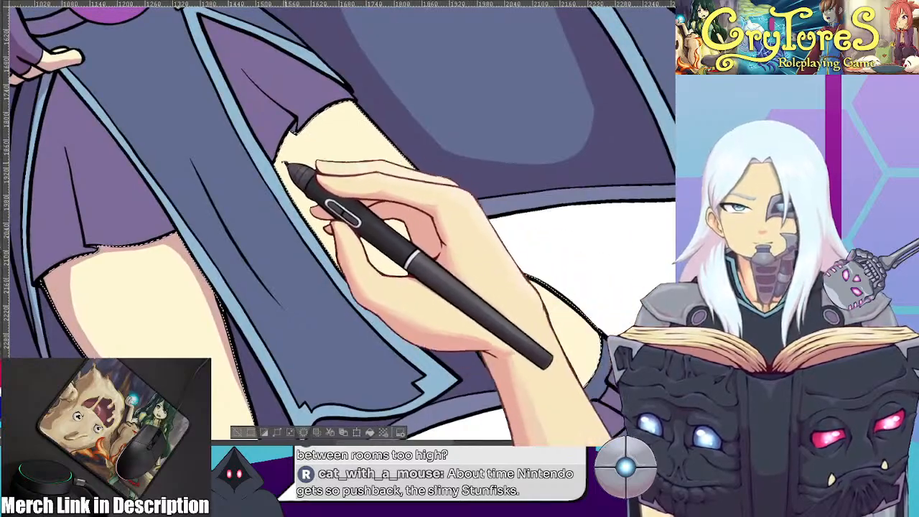
Paint a skin shadow beneath the skirt hem and along the extended leg's inner thigh down to the knee crease
mouse_move(293, 129)
left_mouse_down()
mouse_move(278, 179)
mouse_move(357, 252)
left_mouse_up()
mouse_move(542, 251)
left_mouse_down()
mouse_move(508, 338)
mouse_move(477, 285)
left_mouse_up()
mouse_move(279, 80)
left_mouse_down()
mouse_move(257, 155)
mouse_move(368, 360)
left_mouse_up()
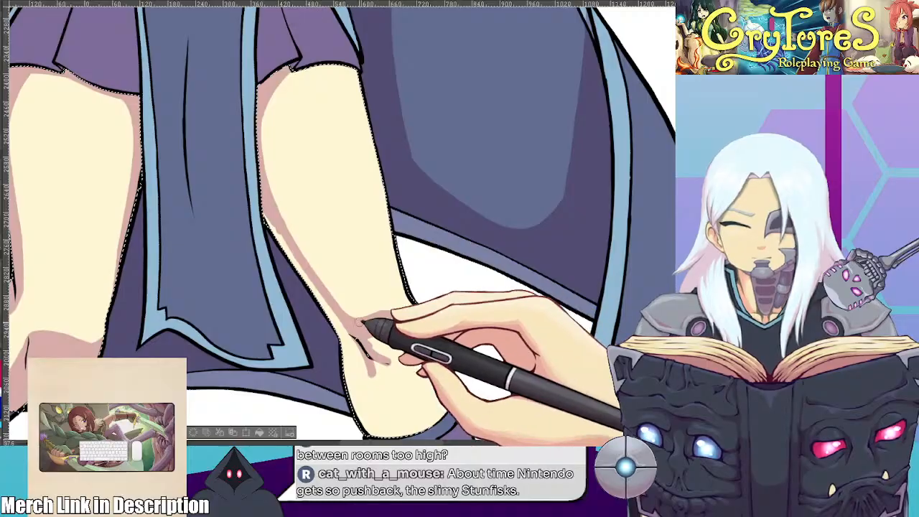
Shape the shadow around the extended leg's kneecap and fill the skin below the knee down to the boot cuff
left_click_drag(408, 293, 399, 217)
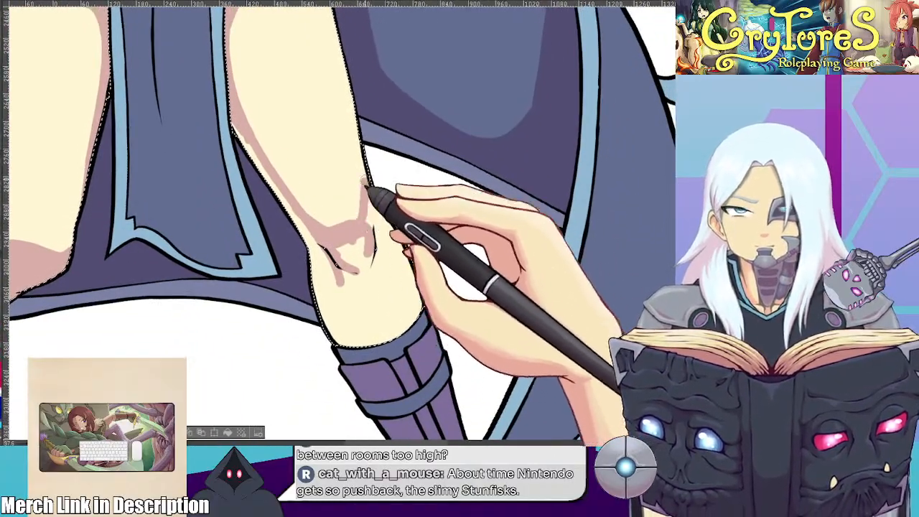
left_click_drag(377, 234, 338, 302)
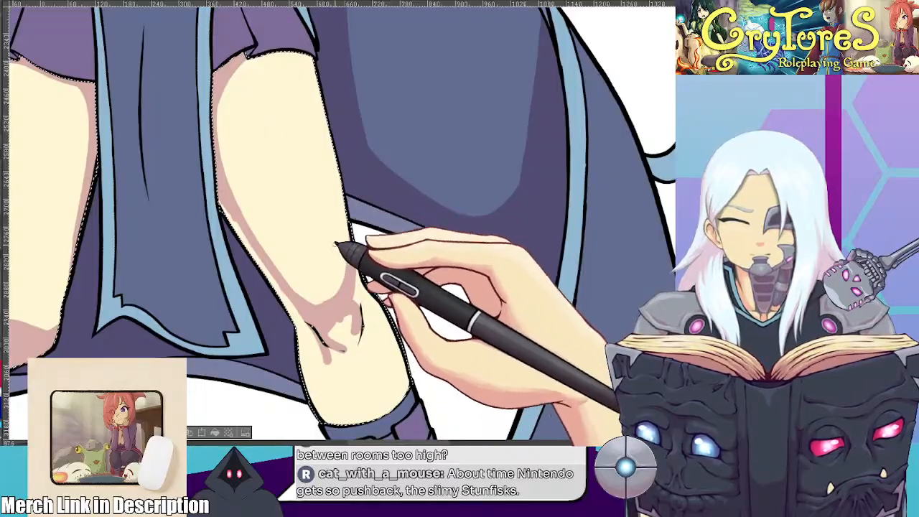
left_click_drag(385, 292, 374, 214)
left_click_drag(368, 297, 378, 319)
scroll(383, 316, "down", 5)
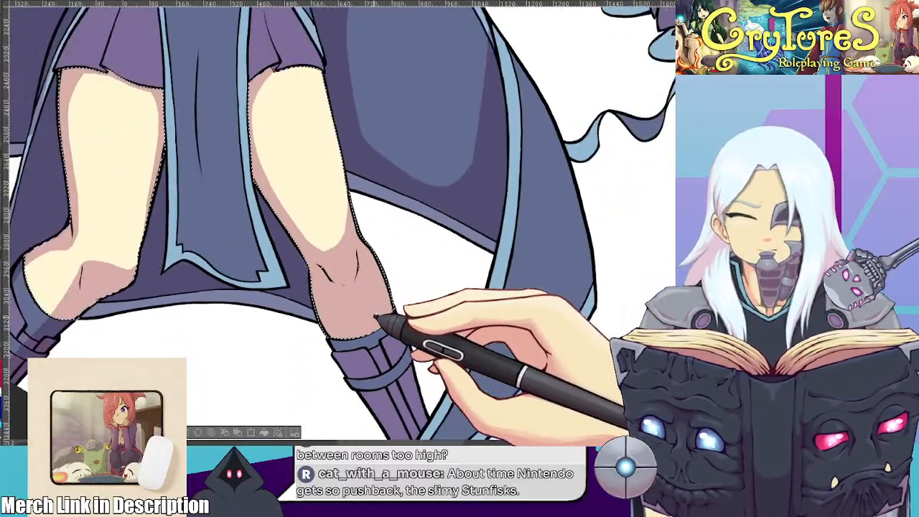
Curve the skin shadow across the standing leg's knee and fill the area below it down to the boot cuff
key("ctrl+at")
scroll(240, 275, "up", 2)
left_click_drag(164, 304, 148, 222)
scroll(211, 250, "up", 2)
scroll(211, 251, "up", 2)
left_click_drag(273, 255, 267, 226)
scroll(269, 241, "up", 2)
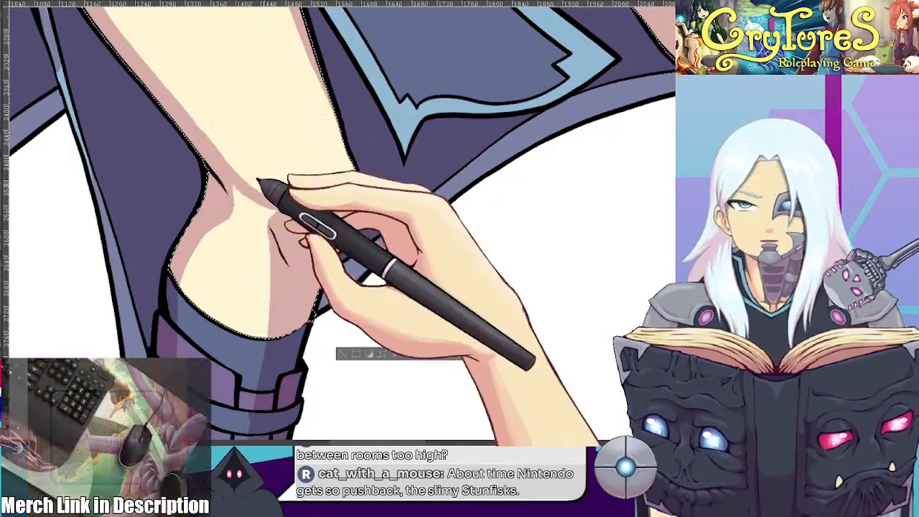
left_click_drag(286, 279, 245, 295)
Refine the shadow along the extended leg's inner thigh near the skirt hem, and clear the leg selection
scroll(316, 283, "down", 2)
scroll(339, 271, "down", 1)
left_click_drag(308, 189, 312, 228)
scroll(312, 228, "down", 1)
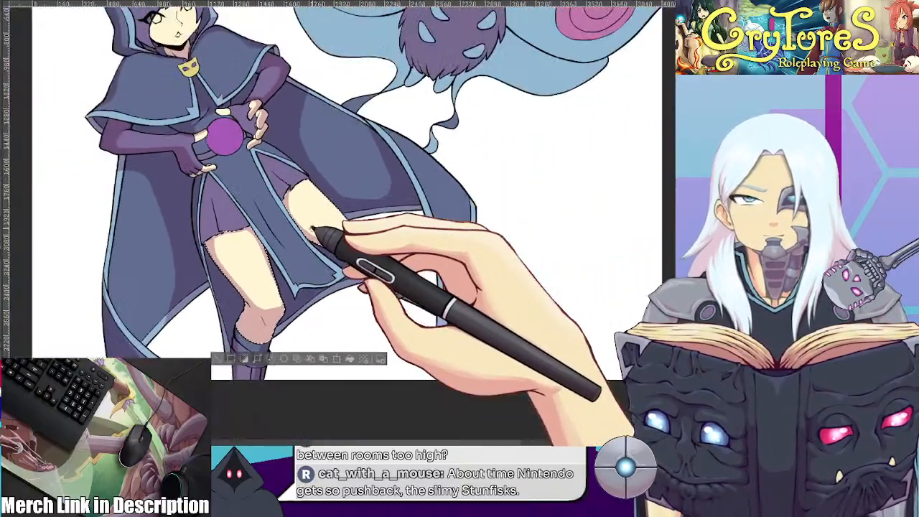
scroll(312, 230, "up", 4)
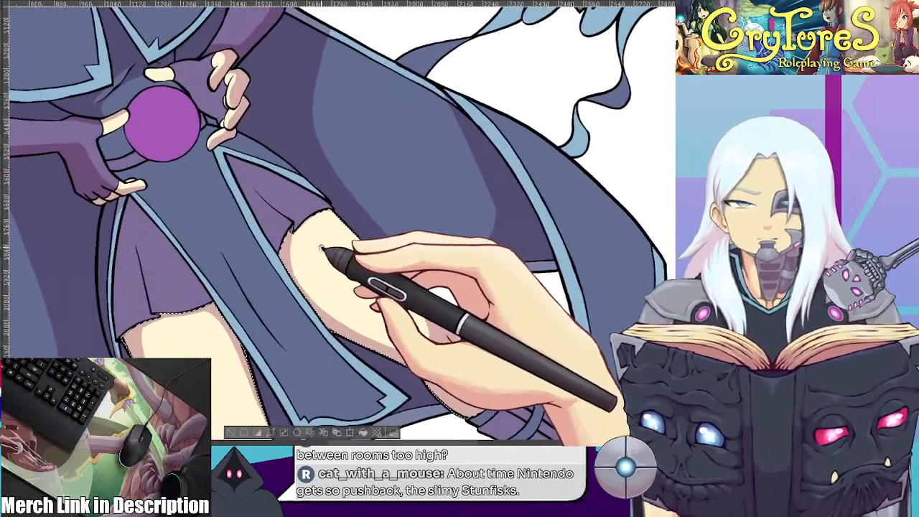
scroll(321, 250, "up", 3)
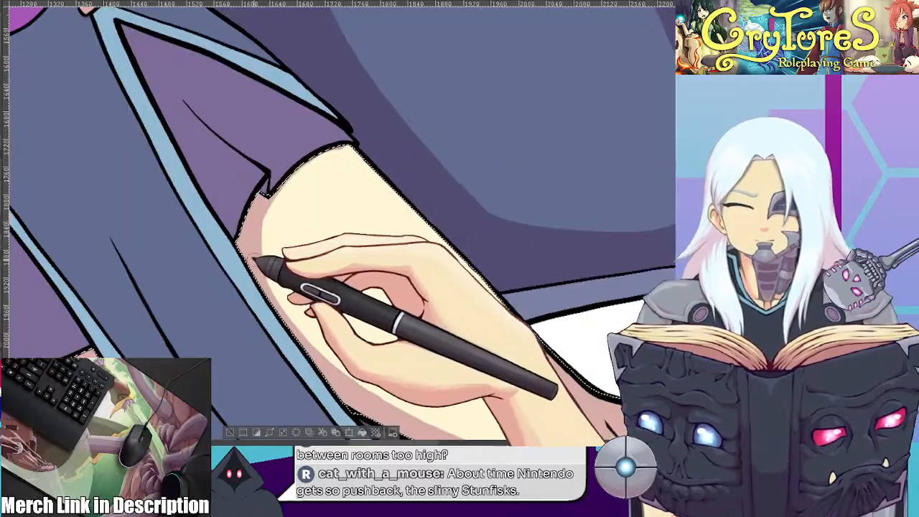
scroll(267, 205, "down", 2)
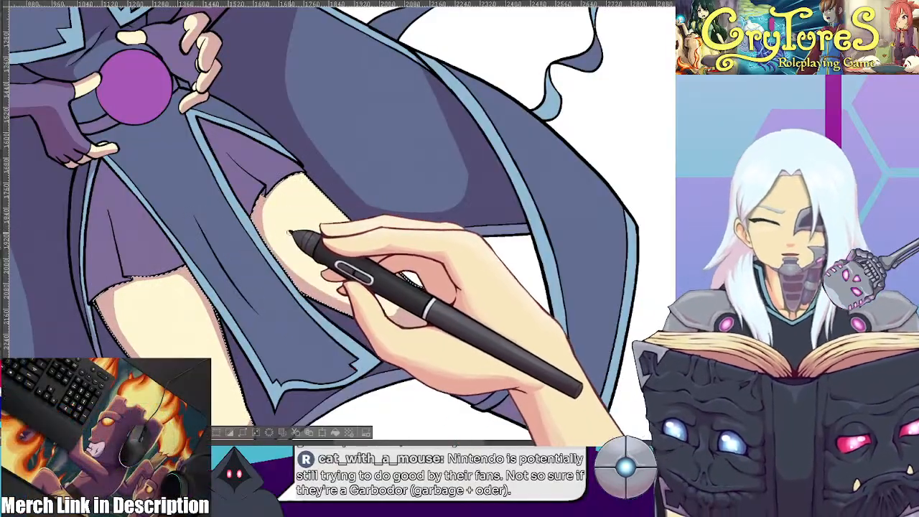
scroll(381, 288, "down", 2)
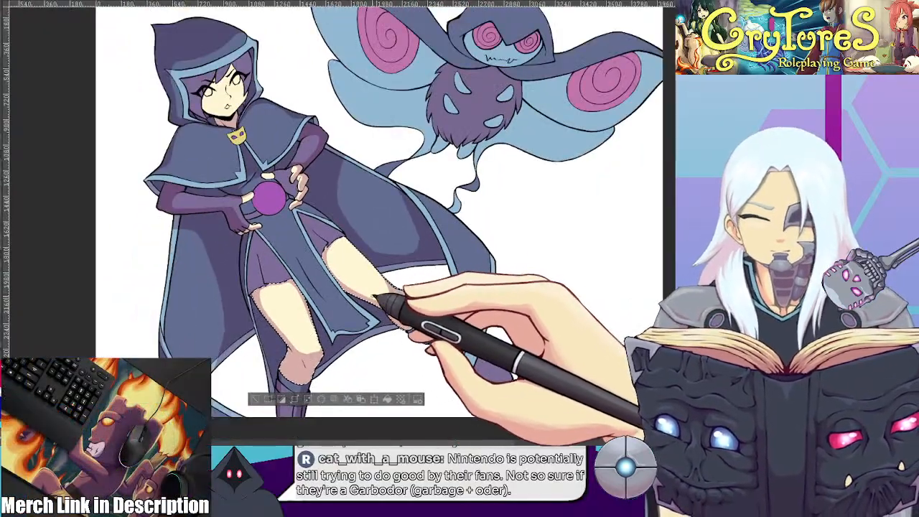
scroll(378, 296, "up", 2)
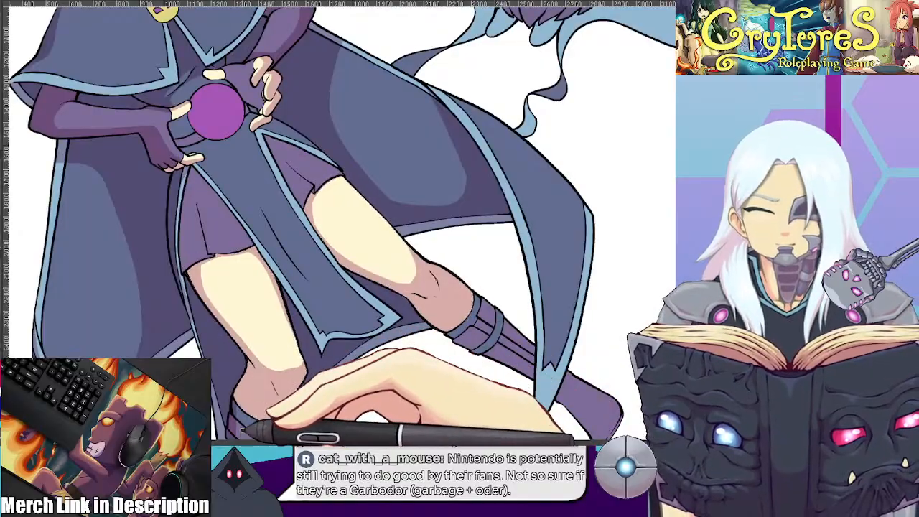
Smooth the shadow edge above the standing leg's knee where the outer thigh shading meets the shaded kneecap
scroll(256, 318, "up", 4)
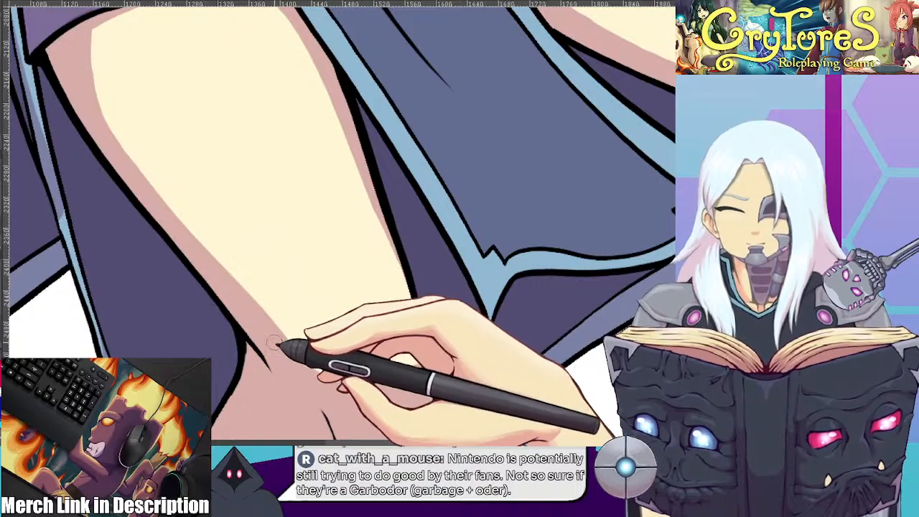
left_click_drag(401, 314, 365, 240)
mouse_move(287, 296)
left_mouse_down()
mouse_move(318, 321)
mouse_move(370, 327)
mouse_move(392, 285)
left_mouse_up()
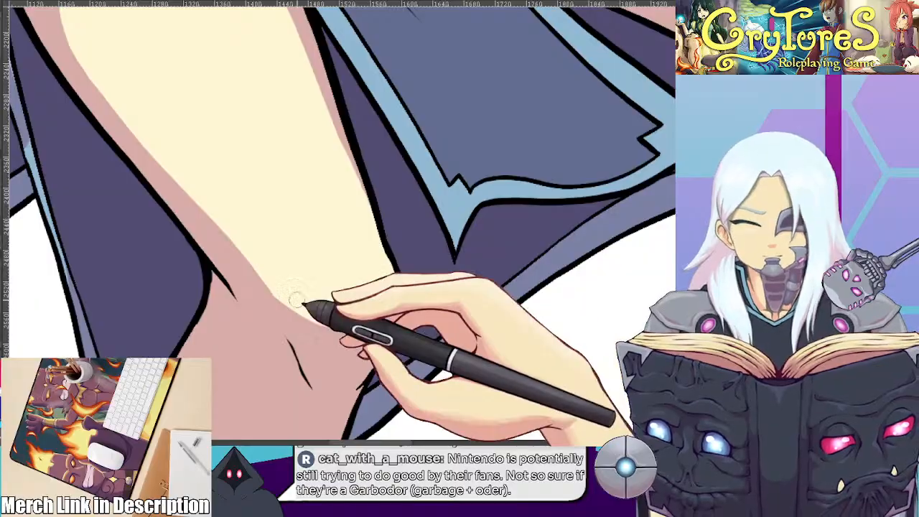
Clean up the shadow edge above the extended leg's knee and round it up toward the thigh's outer outline
left_click_drag(434, 193, 438, 417)
left_click_drag(519, 190, 425, 335)
mouse_move(503, 277)
left_mouse_down()
mouse_move(382, 249)
mouse_move(385, 277)
mouse_move(402, 220)
mouse_move(402, 264)
left_mouse_up()
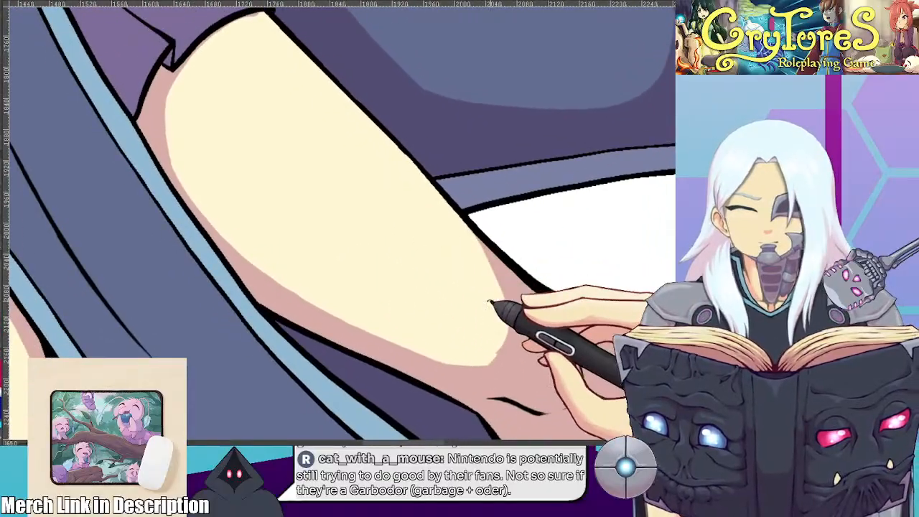
left_click_drag(500, 304, 384, 309)
mouse_move(479, 327)
left_mouse_down()
mouse_move(474, 242)
mouse_move(445, 195)
mouse_move(464, 165)
mouse_move(429, 102)
mouse_move(440, 237)
mouse_move(459, 260)
mouse_move(427, 239)
left_mouse_up()
Smooth the curved edge of the dark shadow on the cape's inner lining beside the light blue trim
scroll(443, 188, "down", 1)
scroll(444, 189, "down", 3)
scroll(439, 262, "down", 1)
scroll(439, 263, "up", 1)
scroll(427, 240, "up", 5)
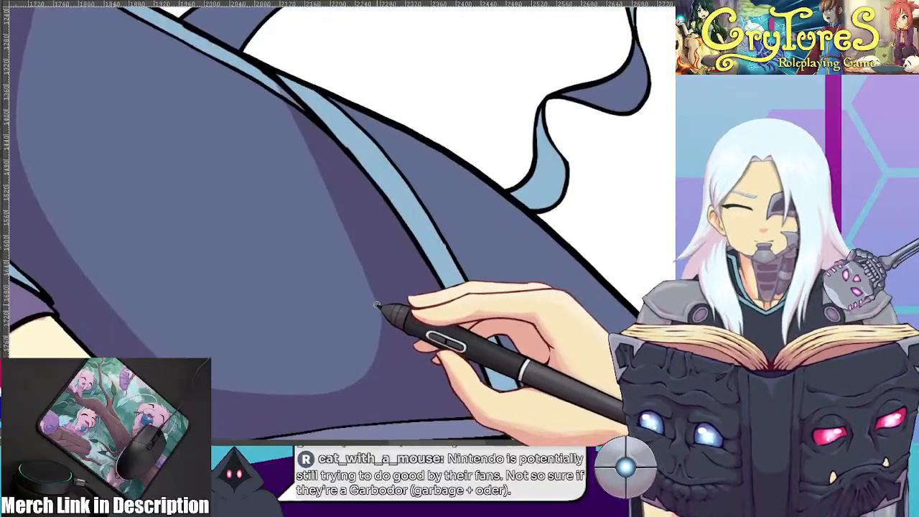
mouse_move(373, 151)
left_mouse_down()
mouse_move(250, 135)
mouse_move(337, 243)
left_mouse_up()
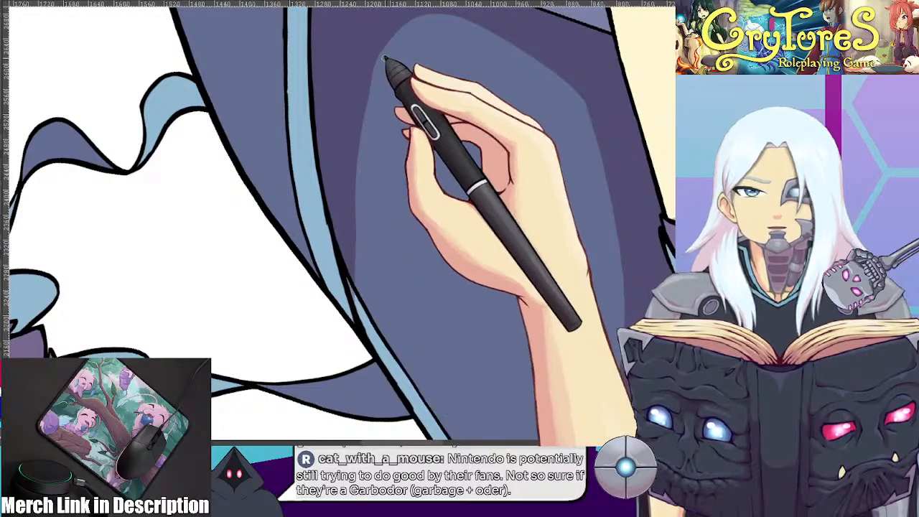
left_click_drag(394, 183, 380, 310)
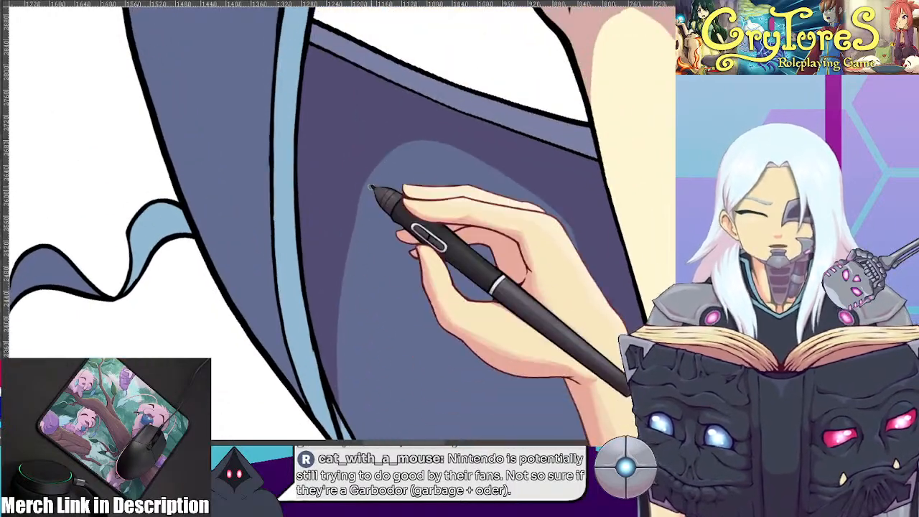
left_click_drag(350, 249, 341, 422)
left_click_drag(390, 324, 385, 326)
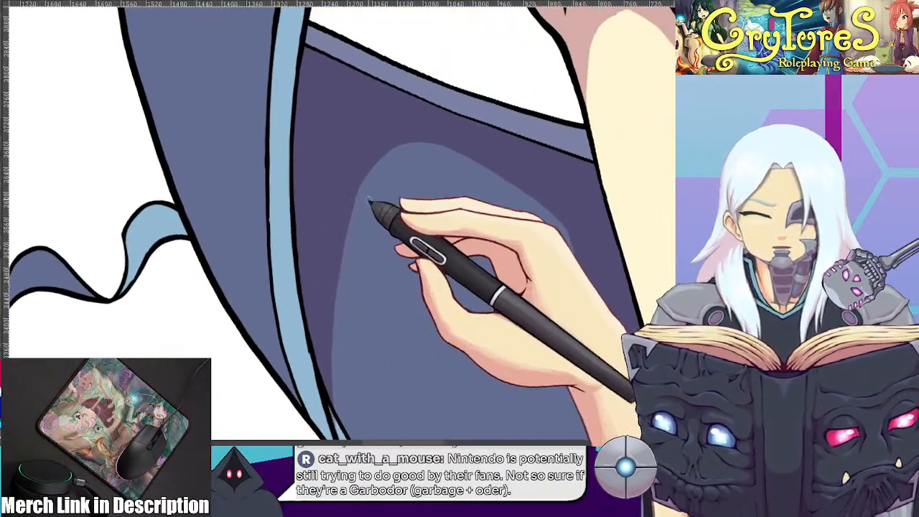
scroll(370, 147, "down", 5)
left_click_drag(375, 150, 347, 328)
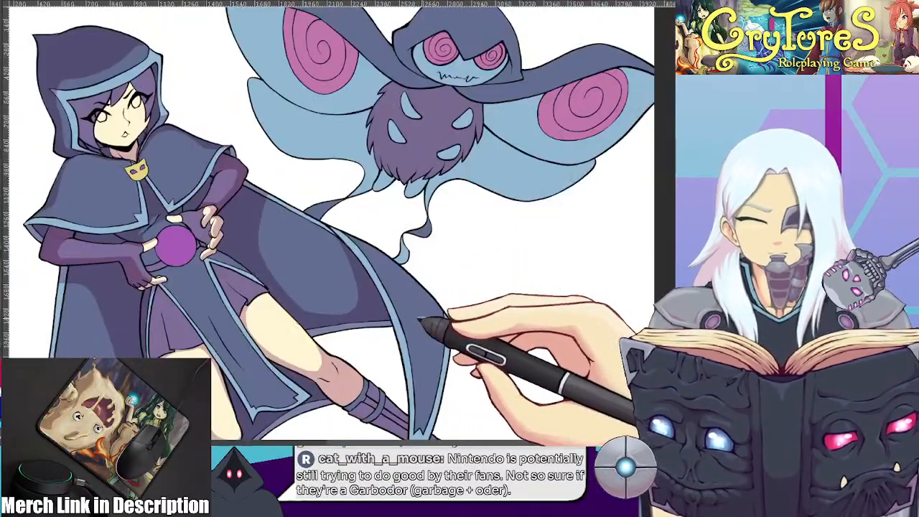
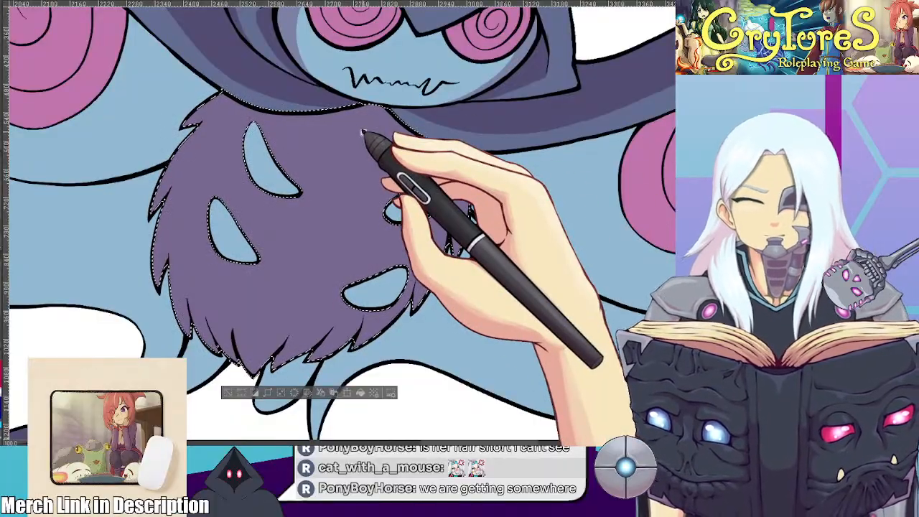
Shade the centre of the moth creature's furry body with a large rounded dark shadow, leaving the outer fur lighter, and clear the selection
mouse_move(231, 117)
left_mouse_down()
mouse_move(227, 322)
mouse_move(358, 322)
left_mouse_up()
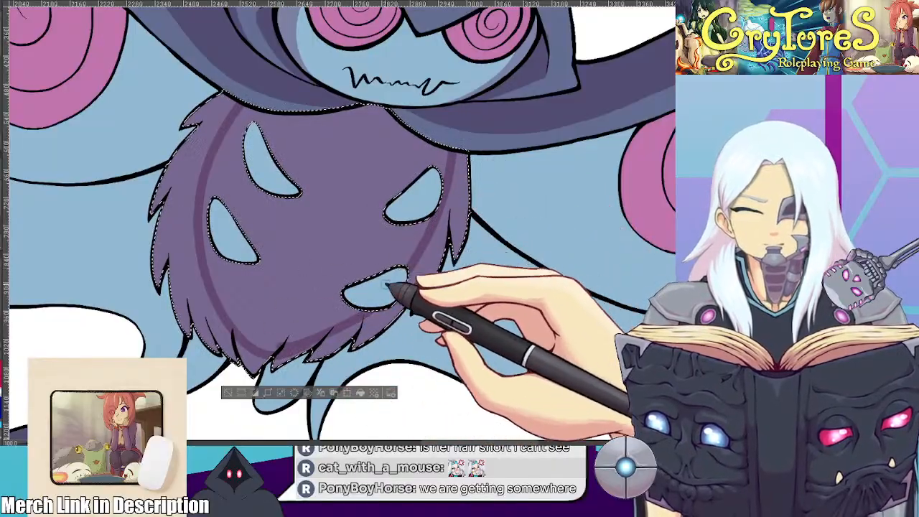
scroll(320, 239, "down", 4)
scroll(318, 241, "up", 3)
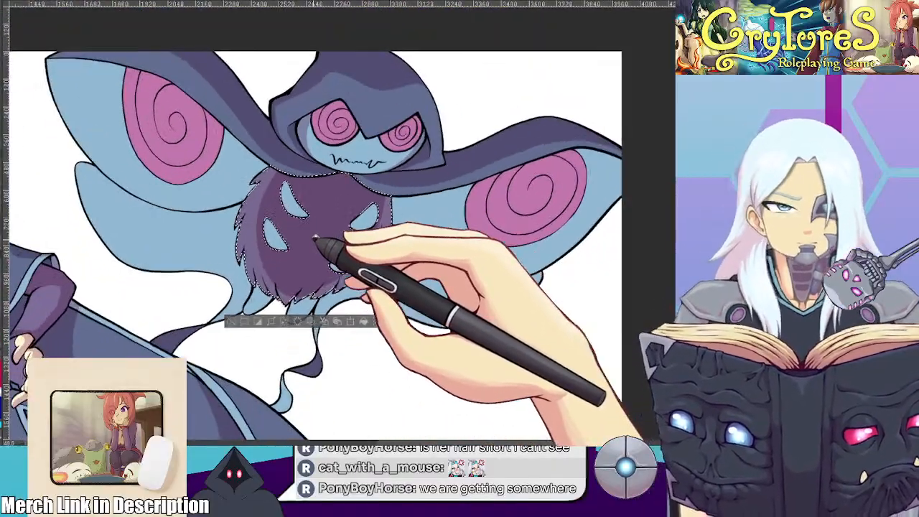
scroll(250, 206, "up", 4)
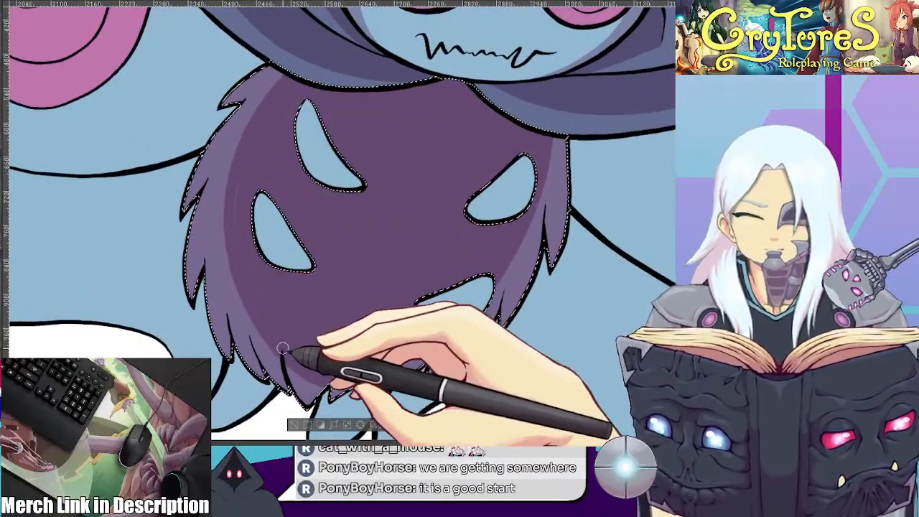
scroll(260, 307, "down", 4)
scroll(273, 245, "up", 3)
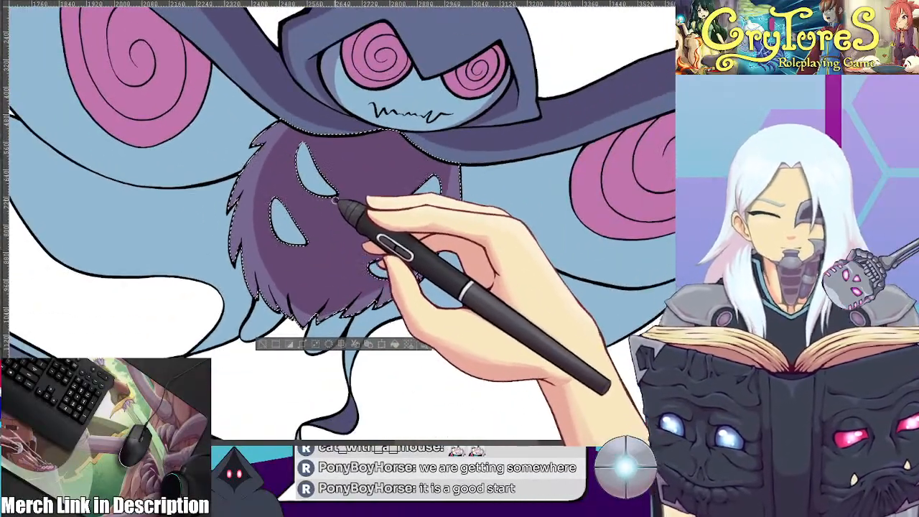
scroll(323, 210, "up", 5)
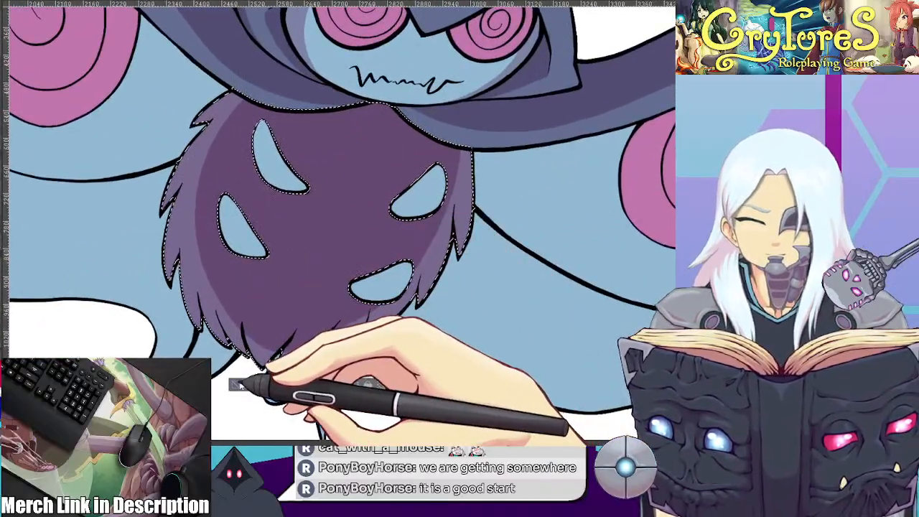
left_click(240, 386)
Paint shadows along the inner edges of the two light blue spikes on the body's left side
scroll(222, 280, "up", 2)
left_click_drag(235, 240, 252, 180)
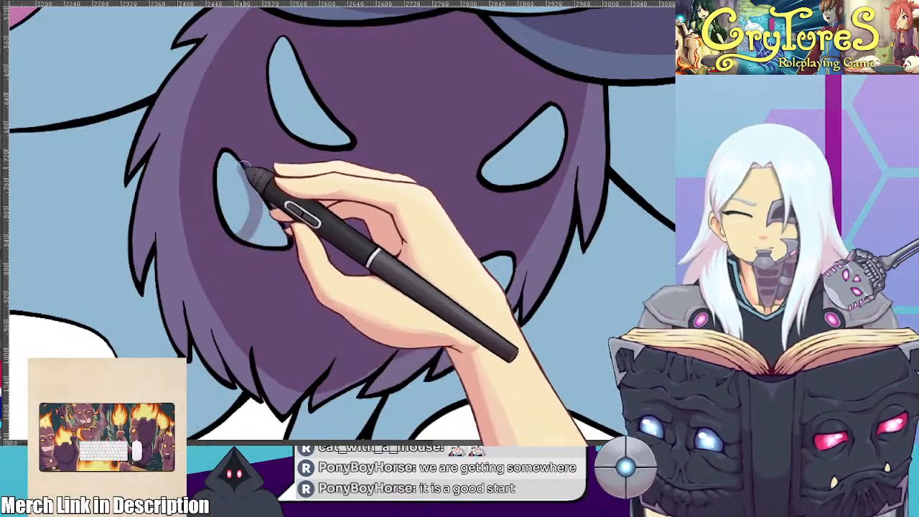
scroll(269, 232, "down", 3)
scroll(328, 296, "up", 2)
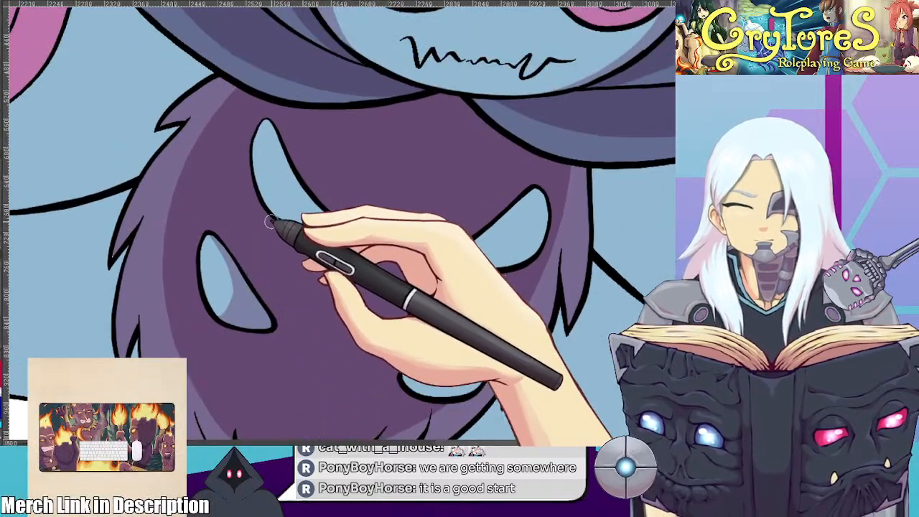
left_click_drag(270, 149, 268, 131)
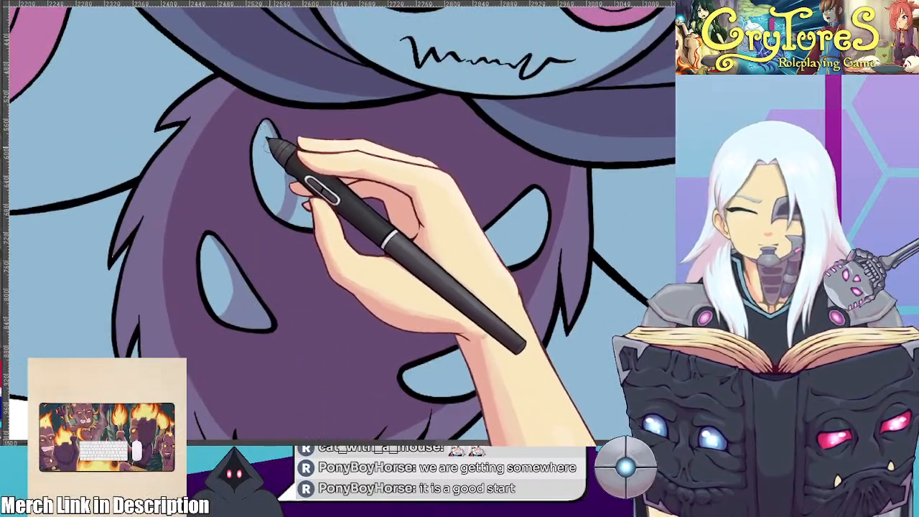
Shade the two light blue spikes on the body's right side, leaving a curved lit area along each outer edge
left_click_drag(493, 254, 420, 198)
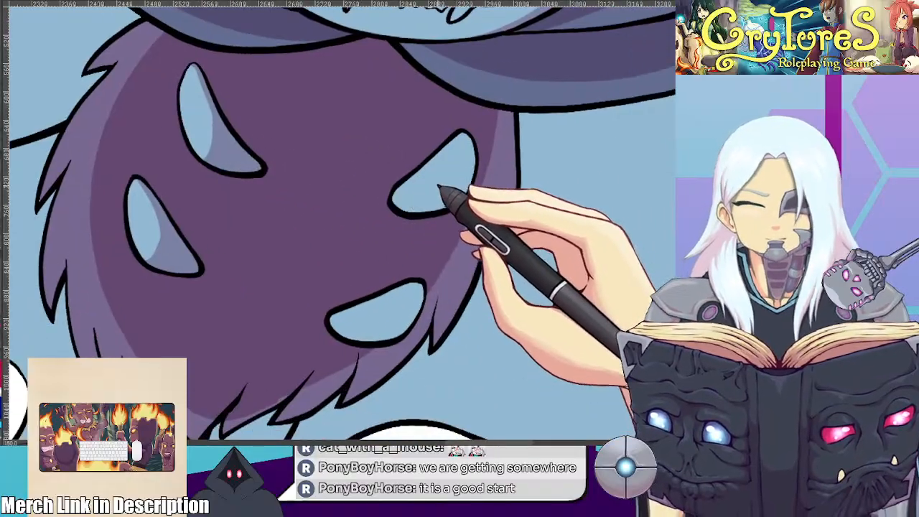
scroll(396, 308, "down", 8)
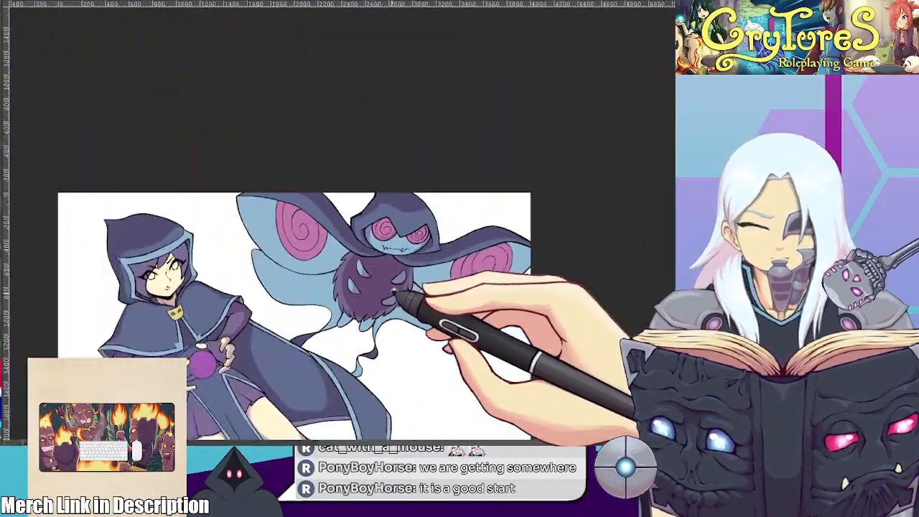
scroll(394, 260, "up", 3)
scroll(393, 255, "up", 5)
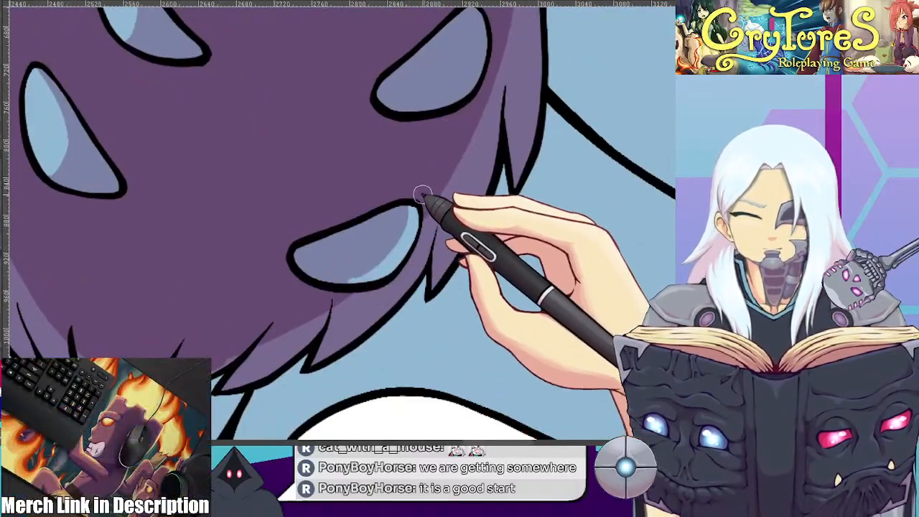
left_click_drag(414, 238, 388, 294)
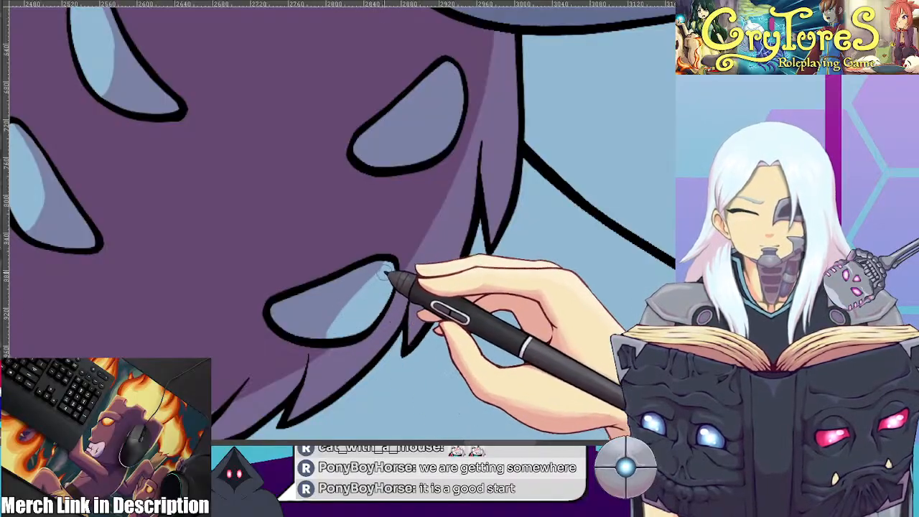
mouse_move(447, 66)
left_mouse_down()
mouse_move(430, 155)
mouse_move(450, 108)
left_mouse_up()
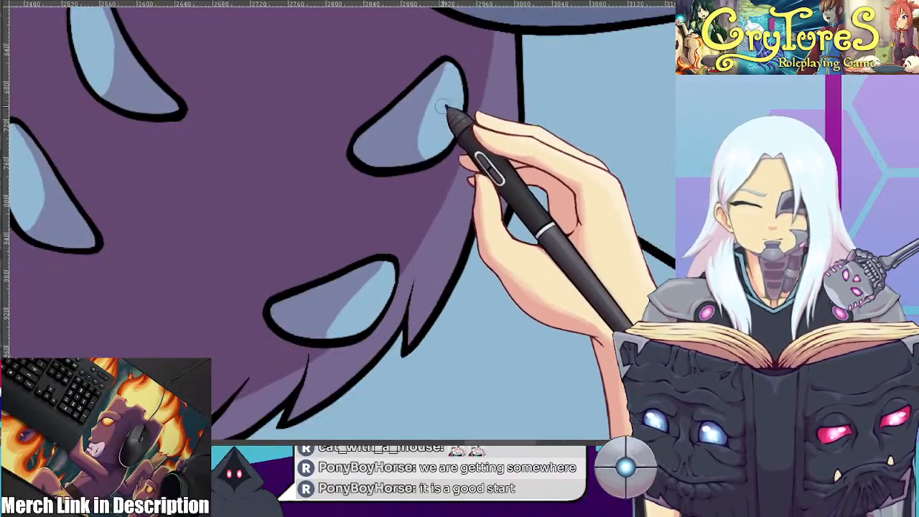
scroll(444, 110, "down", 8)
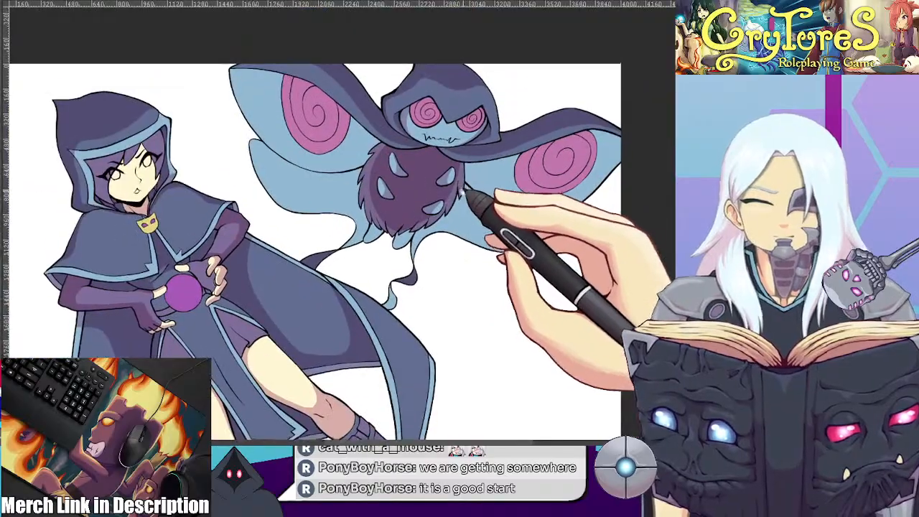
Shade the creature's two small feet beneath the fur and refine the shadow to leave a light rim along the outlines
scroll(464, 195, "up", 8)
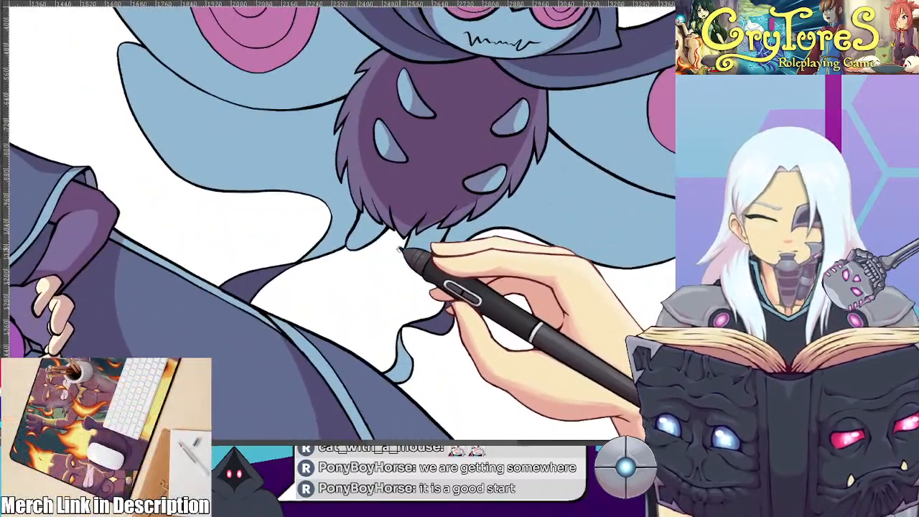
scroll(387, 238, "up", 3)
mouse_move(299, 240)
left_mouse_down()
mouse_move(318, 211)
mouse_move(359, 206)
left_mouse_up()
left_click_drag(341, 159, 331, 145)
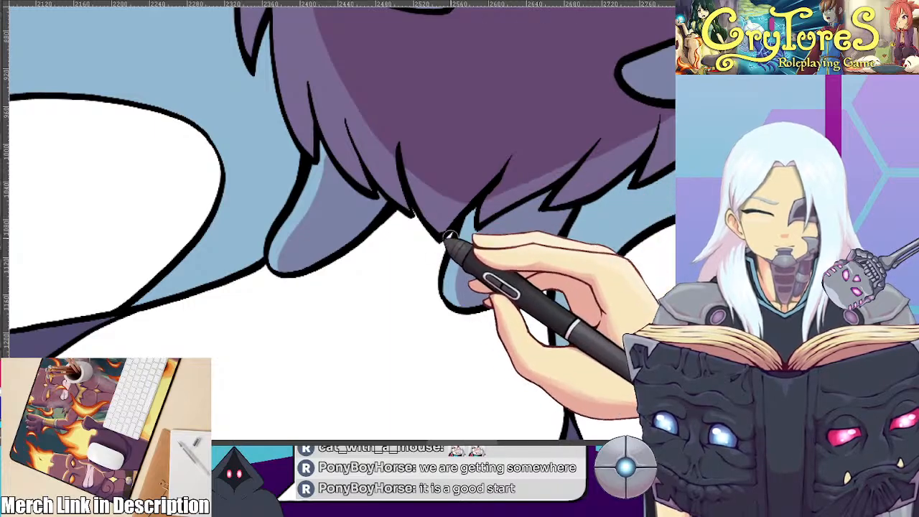
scroll(504, 217, "down", 6)
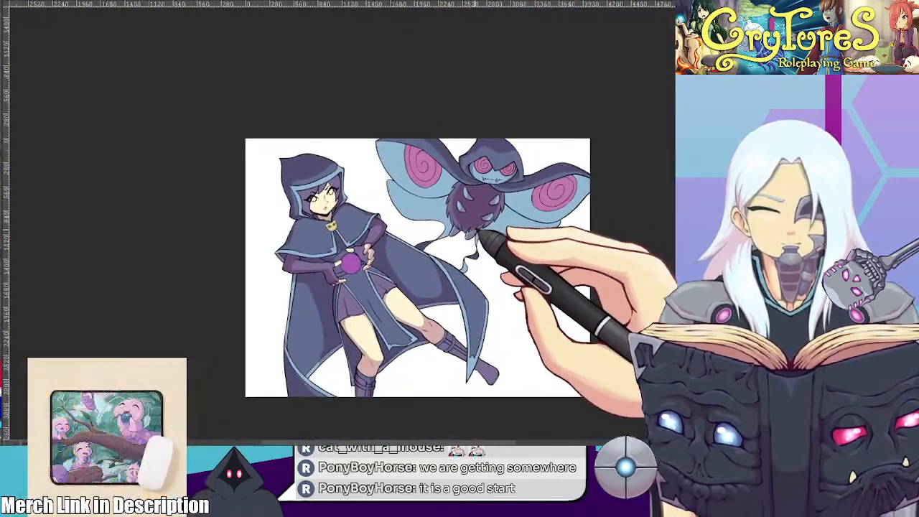
scroll(478, 235, "up", 3)
scroll(482, 243, "up", 3)
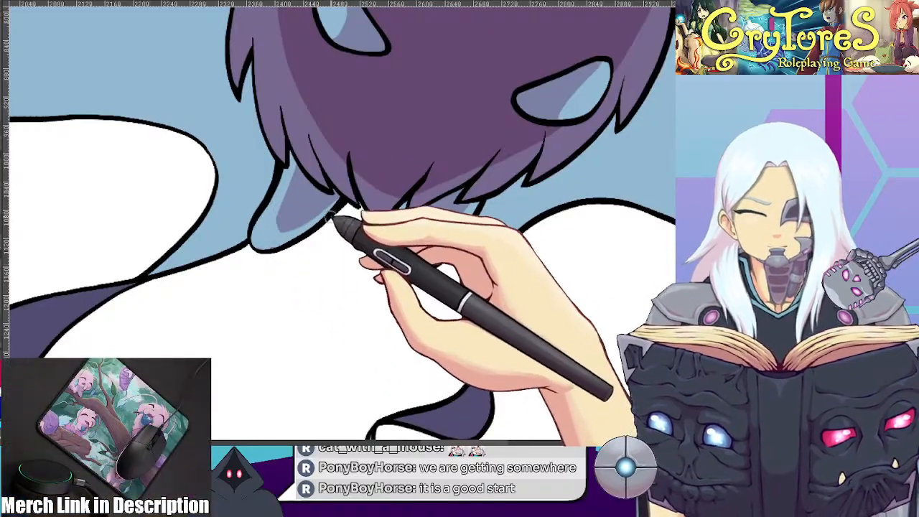
scroll(329, 207, "down", 7)
scroll(362, 183, "up", 4)
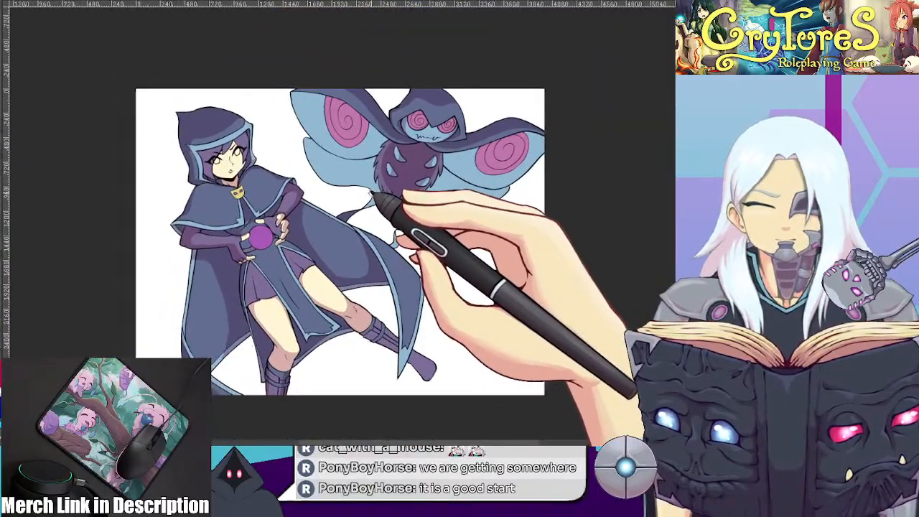
Examine the moth creature and the whole illustration at different zoom levels and from a rotated view to check the shading
left_click_drag(381, 191, 328, 196)
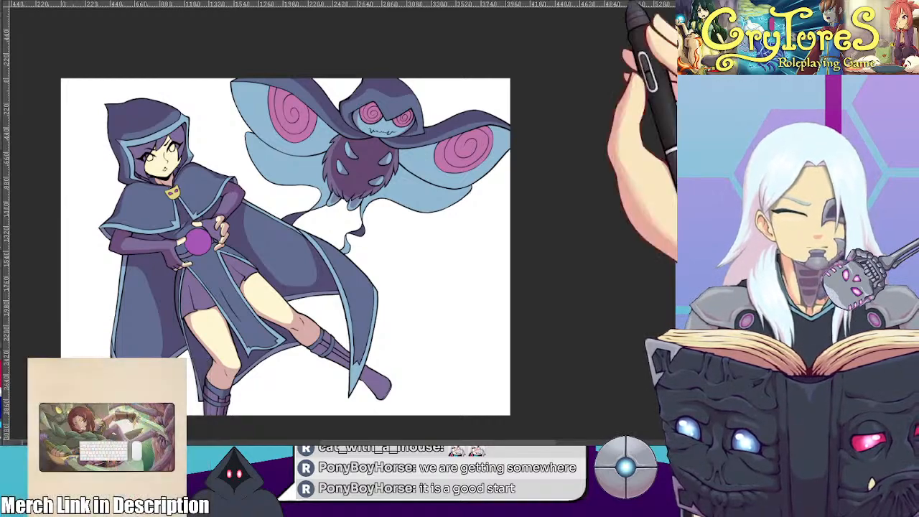
scroll(452, 104, "up", 6)
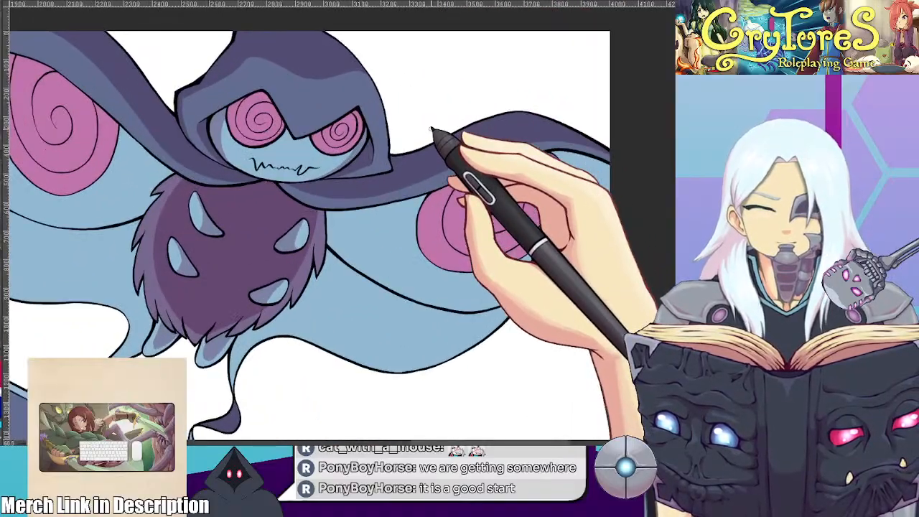
scroll(437, 143, "down", 1)
scroll(426, 176, "down", 3)
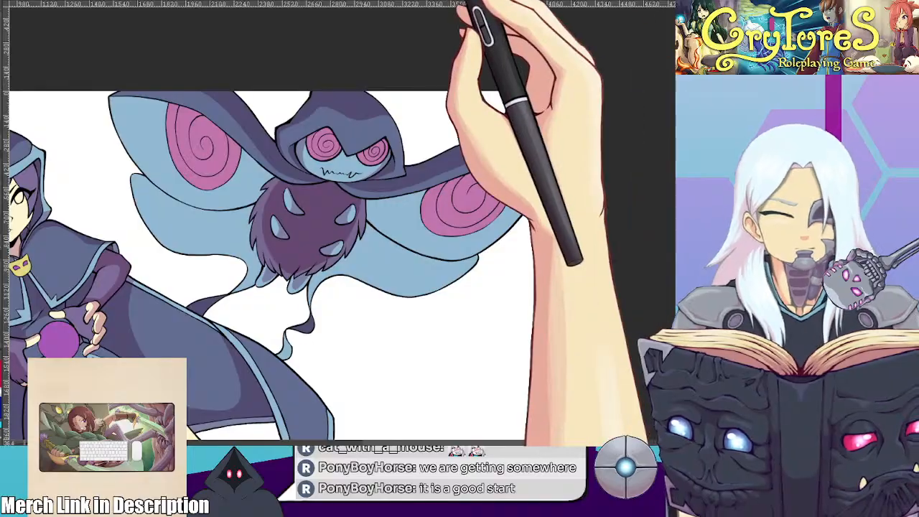
scroll(273, 152, "up", 3)
left_click_drag(107, 74, 269, 217)
scroll(269, 218, "up", 1)
scroll(271, 219, "up", 2)
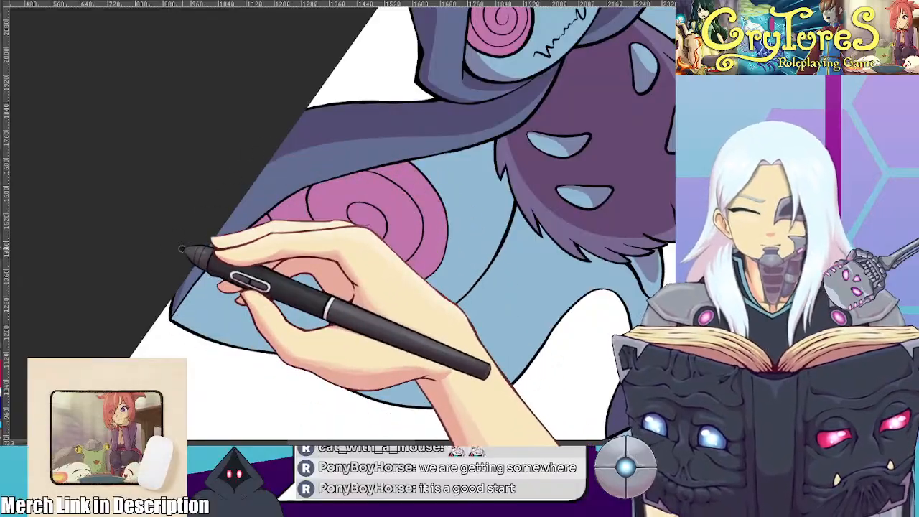
scroll(215, 244, "down", 2)
left_click_drag(222, 242, 333, 123)
scroll(308, 154, "down", 1)
scroll(302, 135, "down", 2)
scroll(307, 156, "up", 1)
scroll(335, 127, "down", 1)
scroll(309, 193, "up", 1)
left_click_drag(308, 193, 321, 162)
scroll(321, 162, "up", 1)
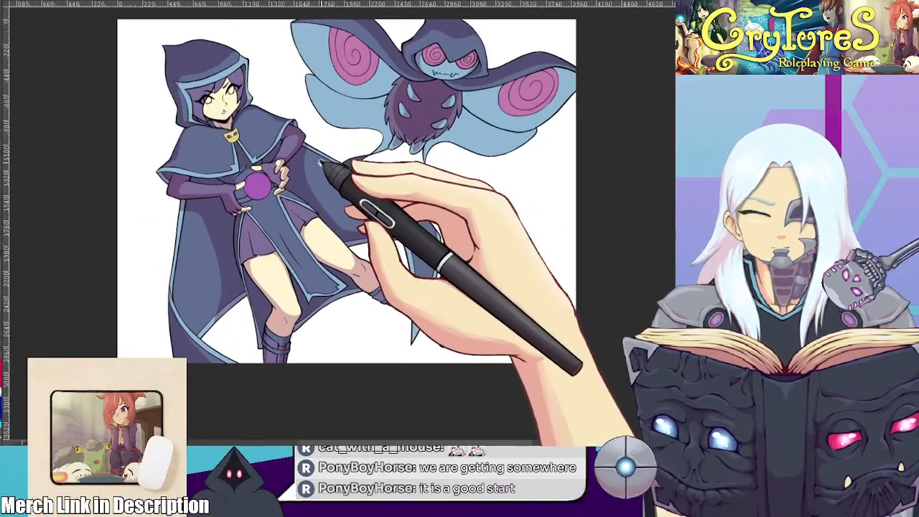
Reshape the shadow on the cape's inner lining beside the extended leg so the lit area runs down across the hem trim
scroll(322, 200, "up", 1)
left_click_drag(322, 201, 281, 209)
scroll(281, 241, "up", 2)
left_click_drag(281, 242, 288, 197)
scroll(290, 197, "up", 4)
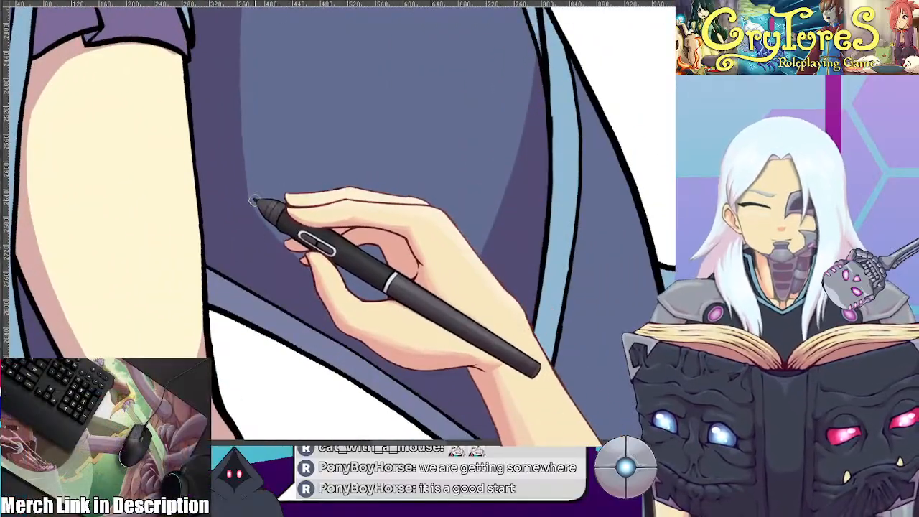
left_click_drag(498, 201, 217, 221)
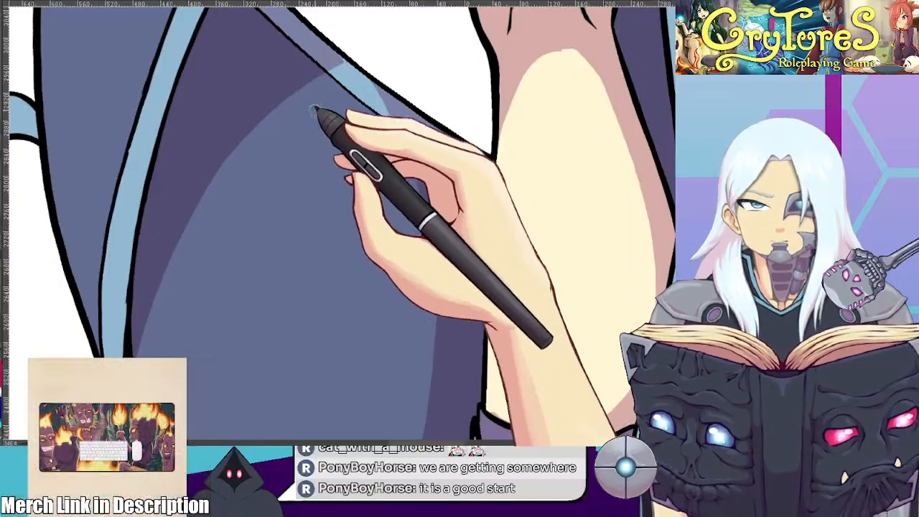
scroll(400, 227, "down", 3)
left_click_drag(283, 219, 419, 157)
scroll(418, 160, "down", 3)
scroll(417, 176, "up", 3)
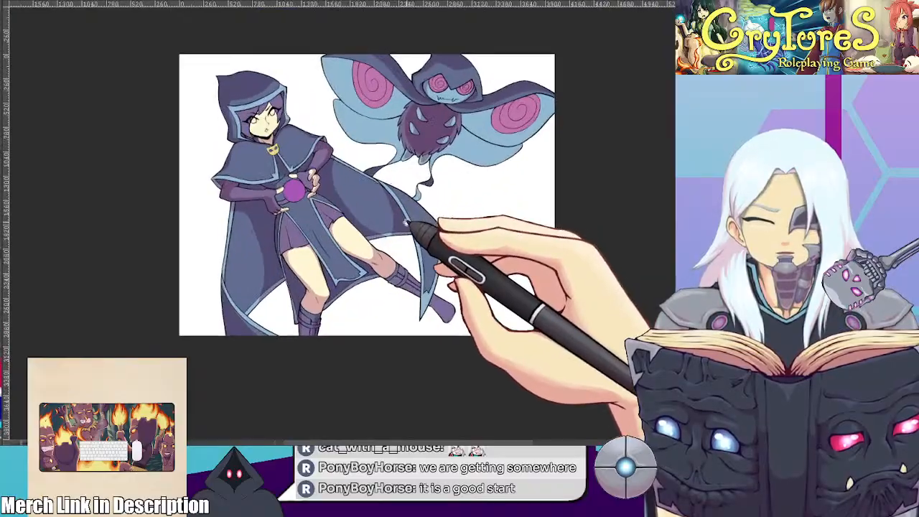
scroll(400, 224, "down", 1)
scroll(380, 244, "down", 2)
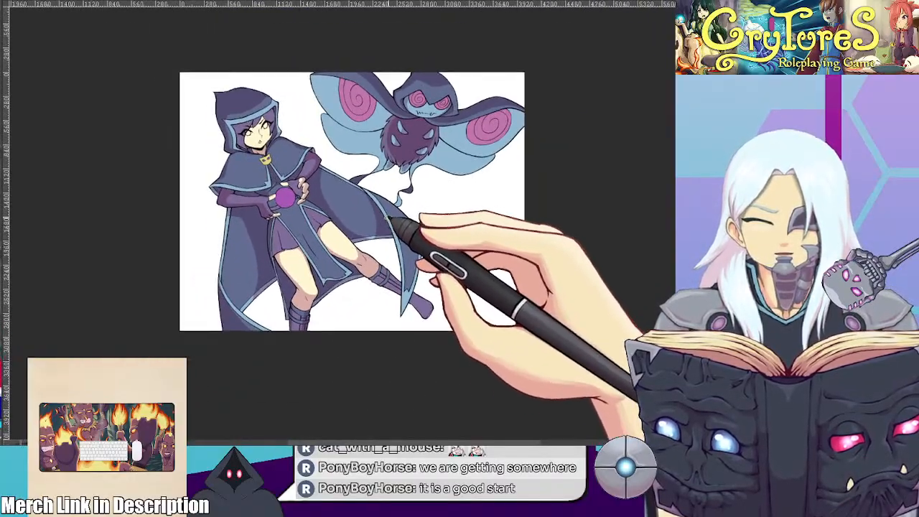
Smooth the curved shadow edge along the cape lining's long light blue trim from the upper fold down to the hem
scroll(359, 244, "up", 2)
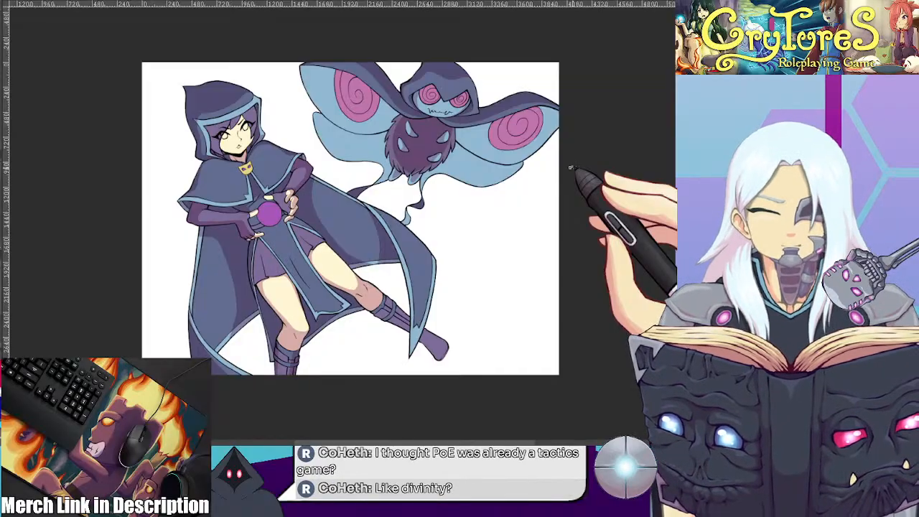
scroll(382, 267, "up", 5)
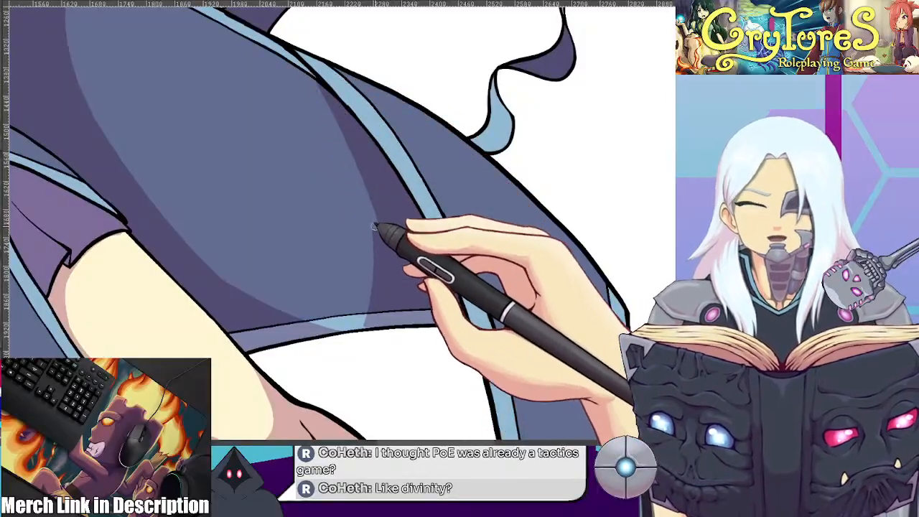
mouse_move(304, 63)
left_mouse_down()
mouse_move(344, 149)
mouse_move(374, 289)
mouse_move(370, 327)
left_mouse_up()
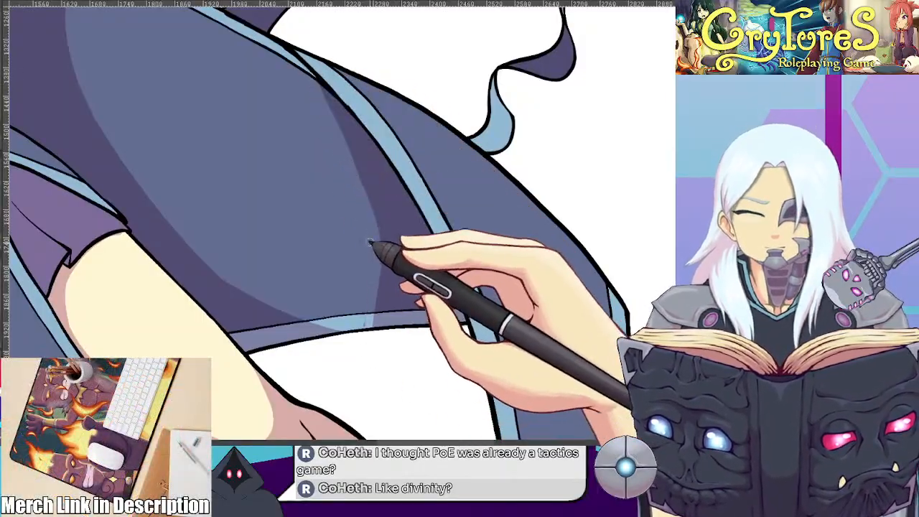
scroll(371, 279, "down", 5)
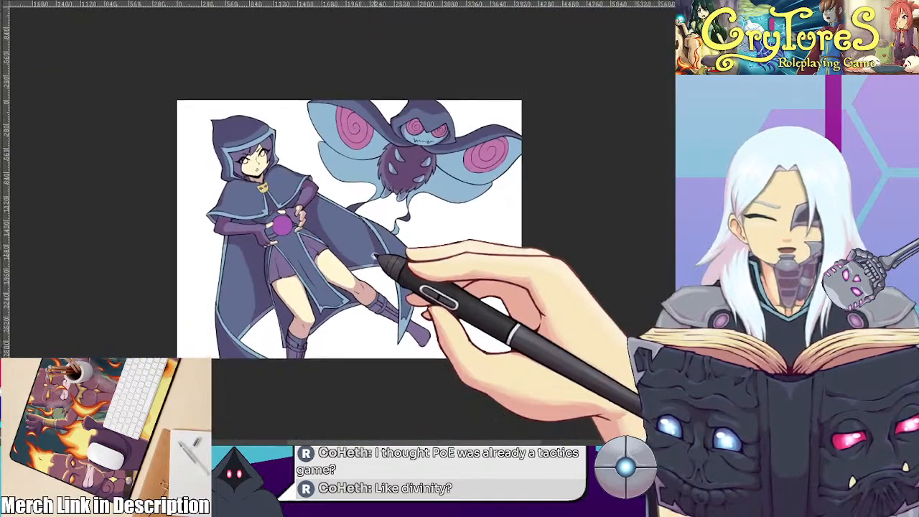
scroll(373, 249, "up", 4)
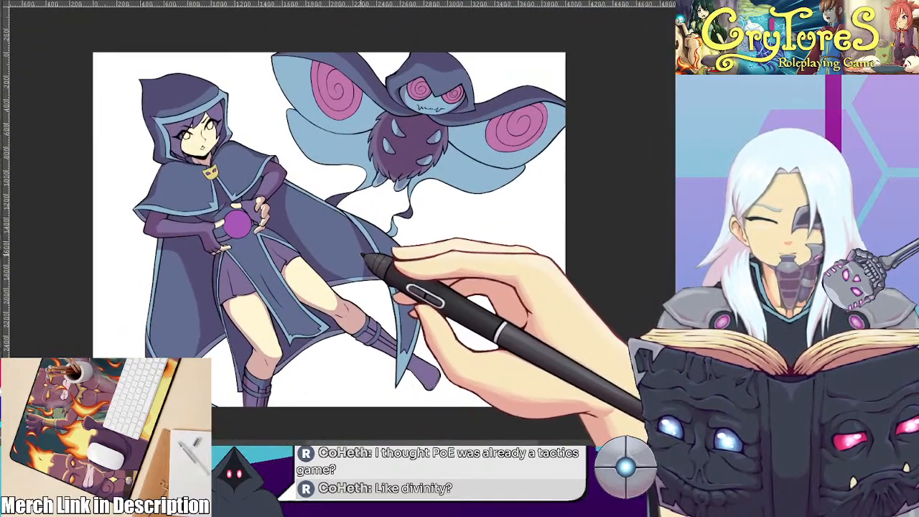
scroll(357, 244, "up", 1)
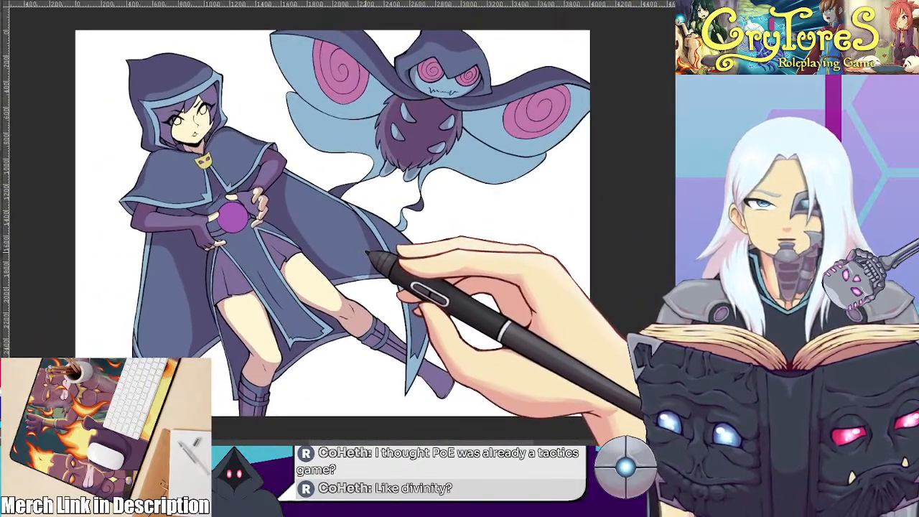
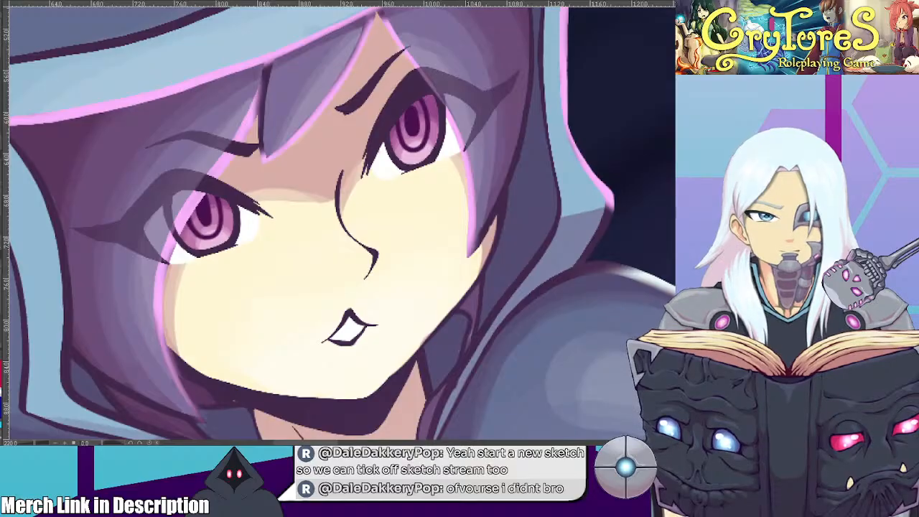
Draw a small dark oval ring over the inner lower edge of the iris in both of the hooded character's eyes
scroll(463, 175, "up", 2)
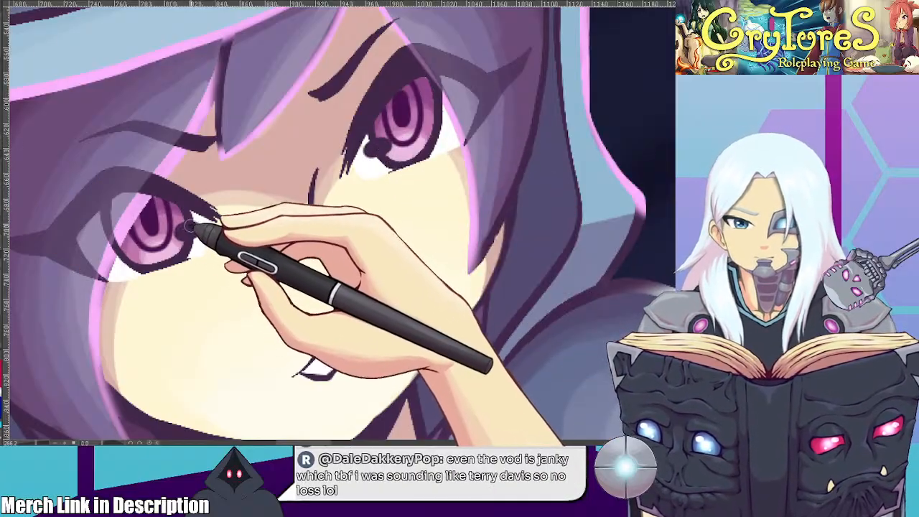
scroll(213, 213, "up", 3)
left_click_drag(213, 212, 260, 193)
scroll(244, 199, "up", 3)
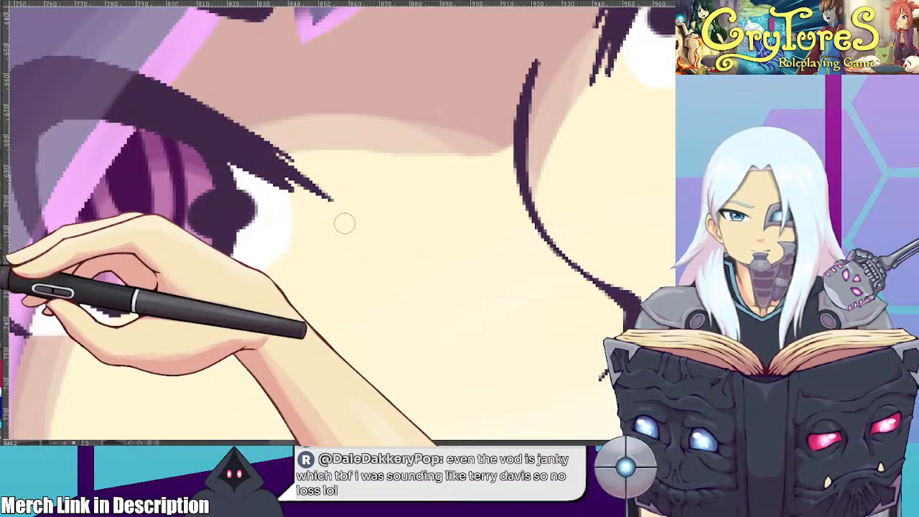
left_click_drag(225, 210, 229, 210)
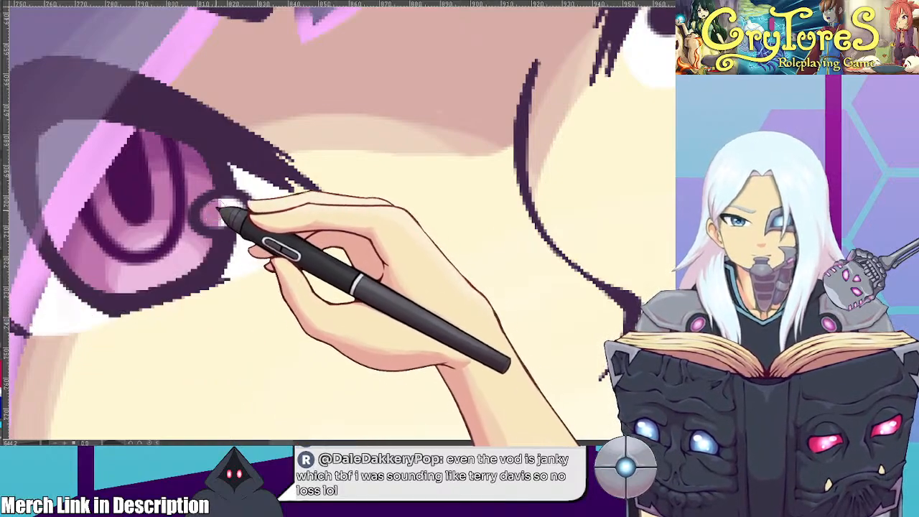
mouse_move(617, 158)
left_mouse_down()
mouse_move(377, 223)
mouse_move(301, 276)
left_mouse_up()
mouse_move(368, 135)
left_mouse_down()
mouse_move(377, 123)
mouse_move(439, 137)
mouse_move(467, 122)
left_mouse_up()
scroll(376, 122, "down", 2)
scroll(375, 121, "down", 1)
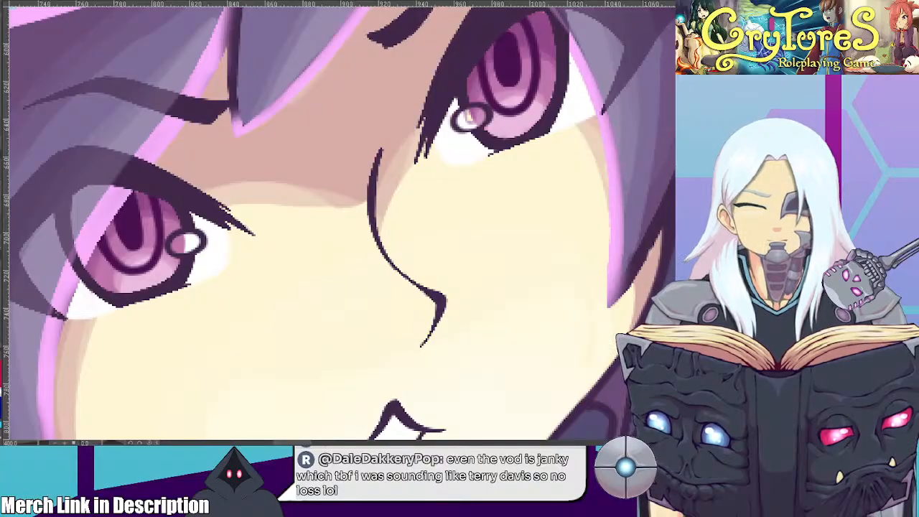
Fill the small oval rings on both of the character's irises with solid white as eye highlights
scroll(229, 259, "up", 1)
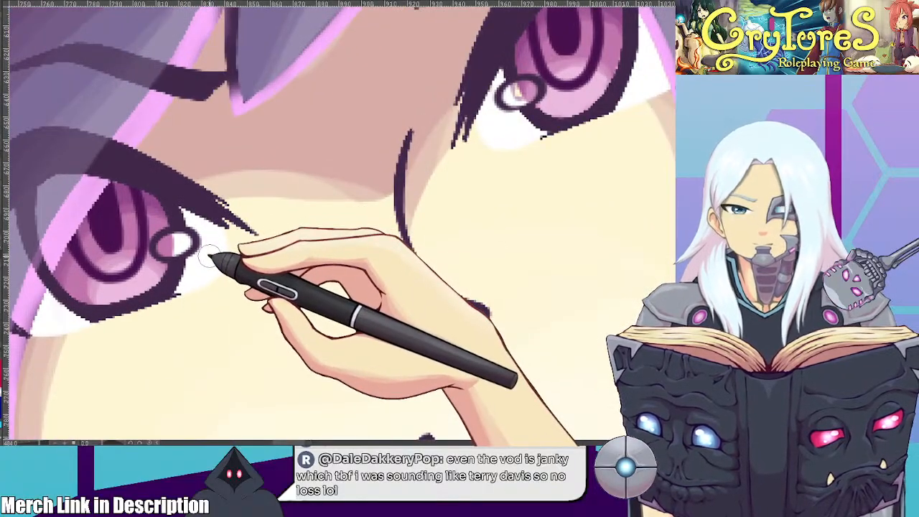
mouse_move(178, 243)
left_mouse_down()
mouse_move(166, 246)
mouse_move(177, 242)
left_mouse_up()
left_click_drag(530, 89, 530, 86)
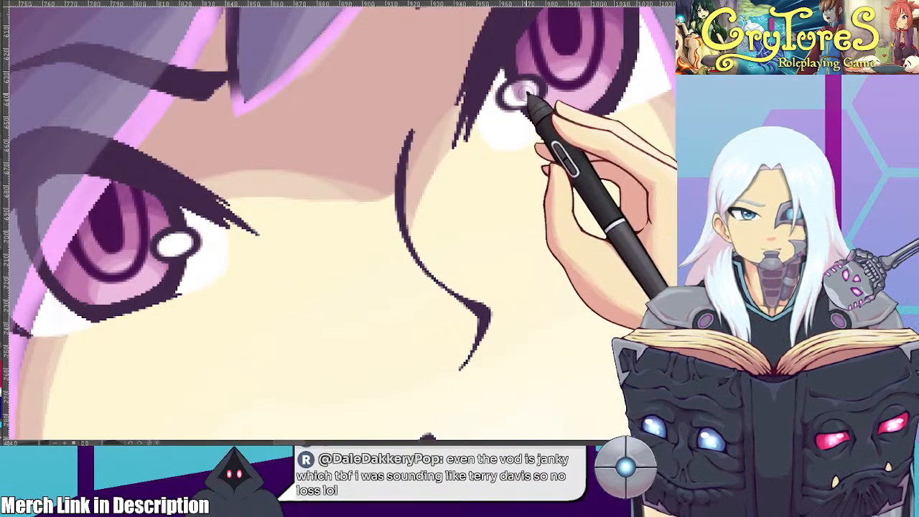
left_click_drag(527, 96, 531, 87)
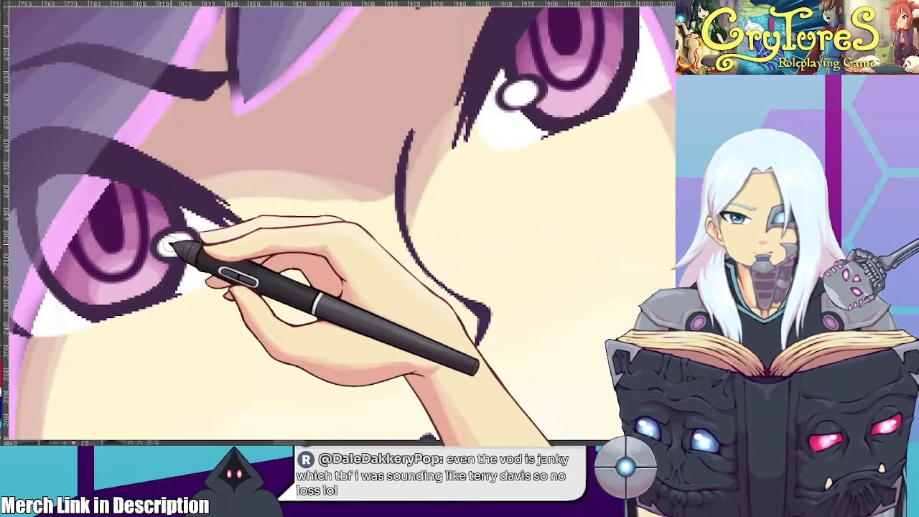
scroll(323, 239, "down", 8)
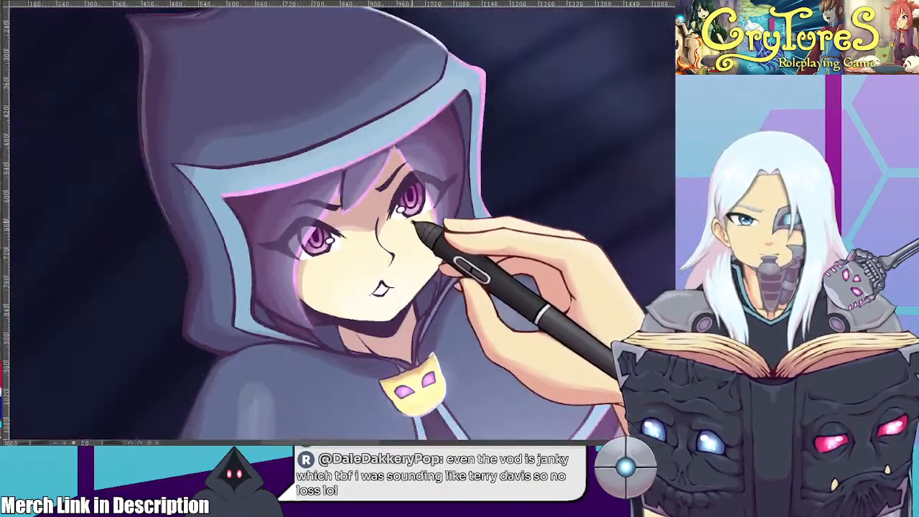
scroll(415, 229, "down", 10)
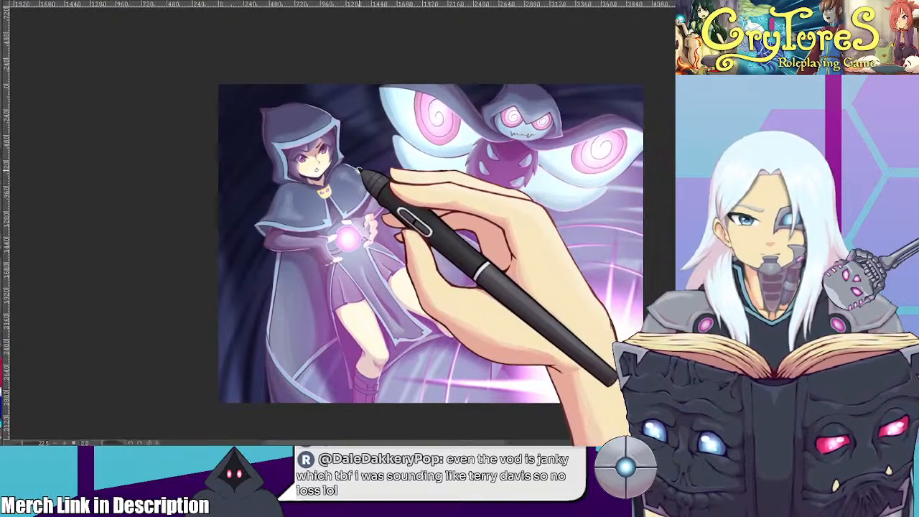
Remove the outer part of each highlight's dark outline so the highlights merge with the whites of the eyes
scroll(359, 173, "up", 18)
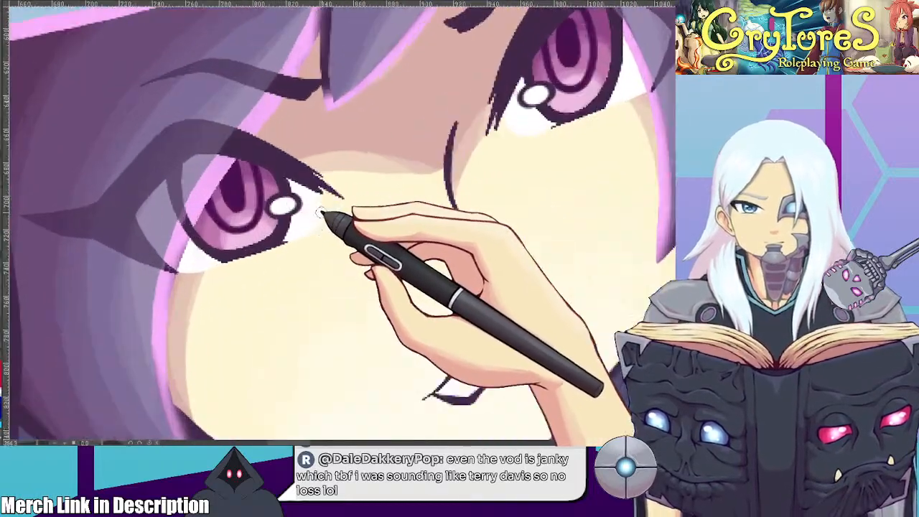
scroll(322, 212, "up", 5)
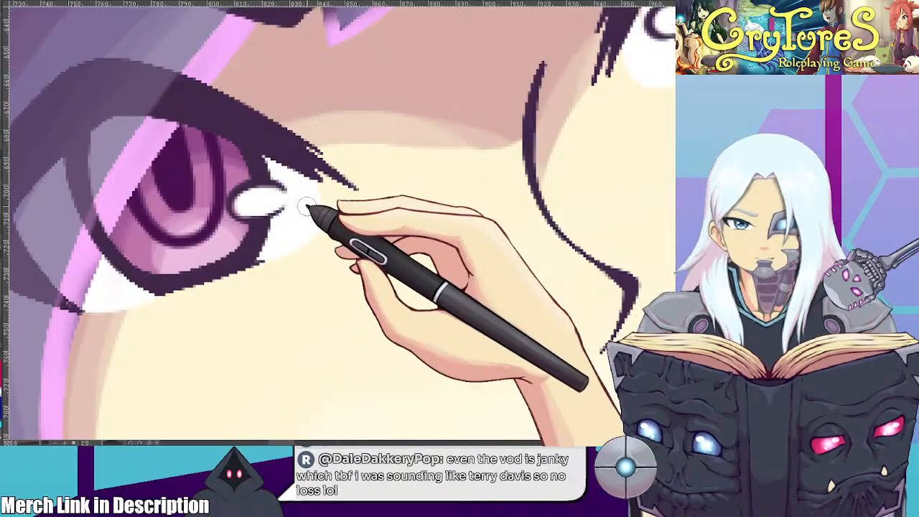
left_click_drag(544, 190, 264, 277)
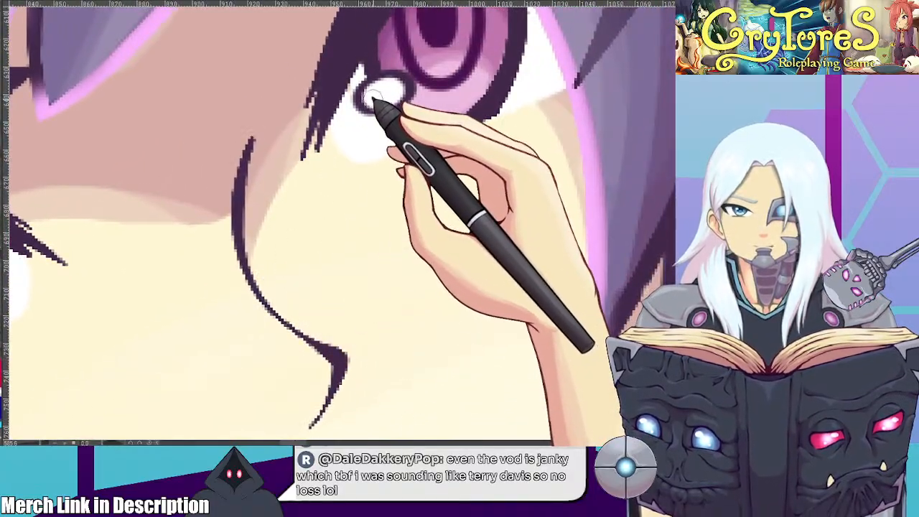
left_click_drag(369, 102, 369, 125)
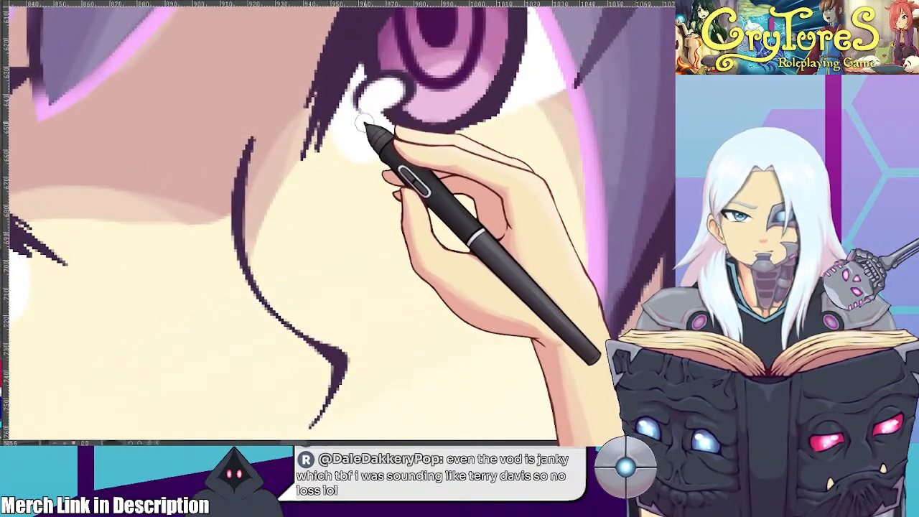
scroll(359, 150, "down", 15)
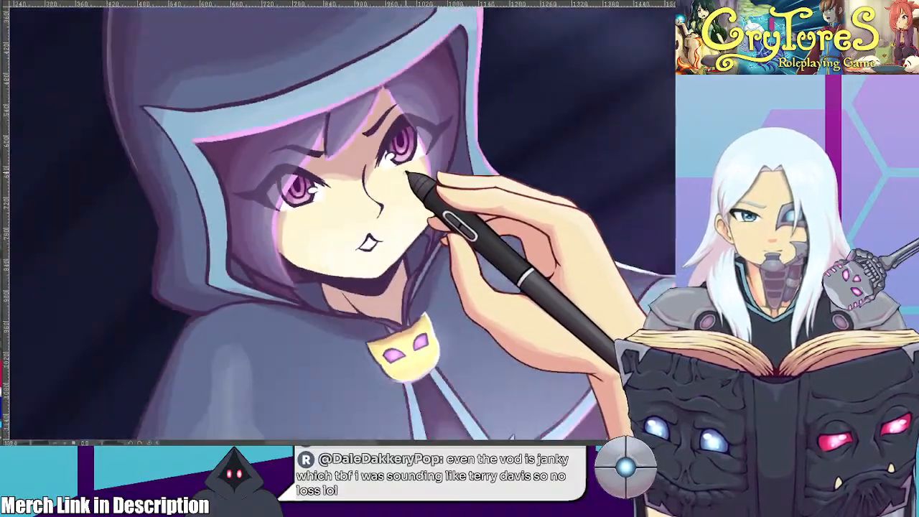
scroll(402, 237, "down", 5)
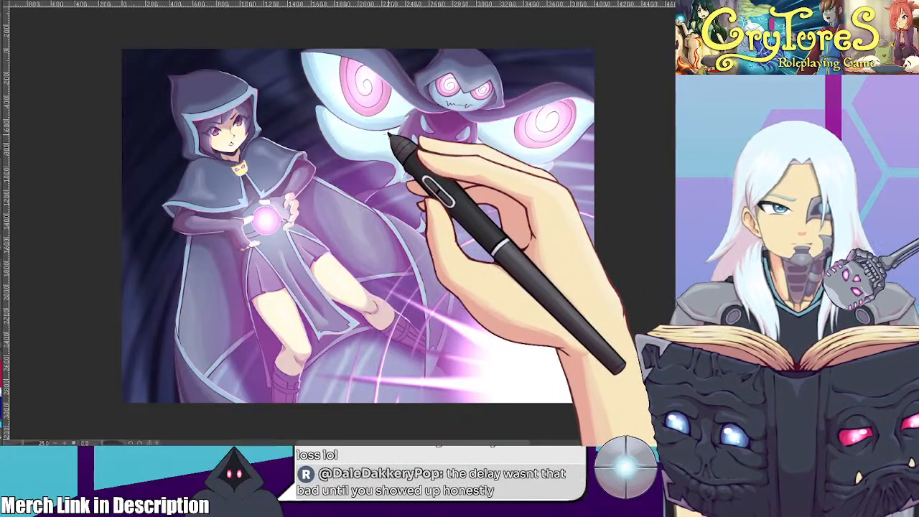
Examine the creature's wings, the hood and the whole illustration at different zoom levels to check the lighting along the edges
left_click_drag(568, 159, 520, 185)
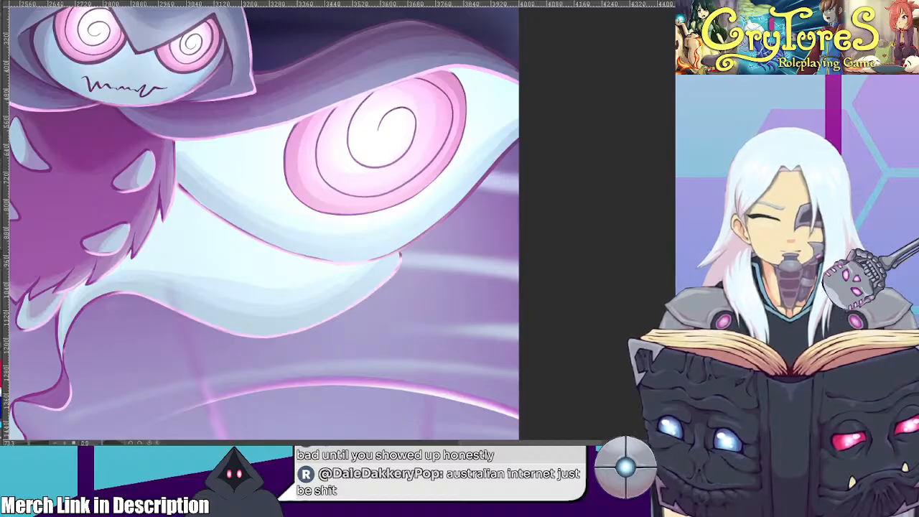
scroll(527, 197, "down", 1)
scroll(433, 196, "down", 5)
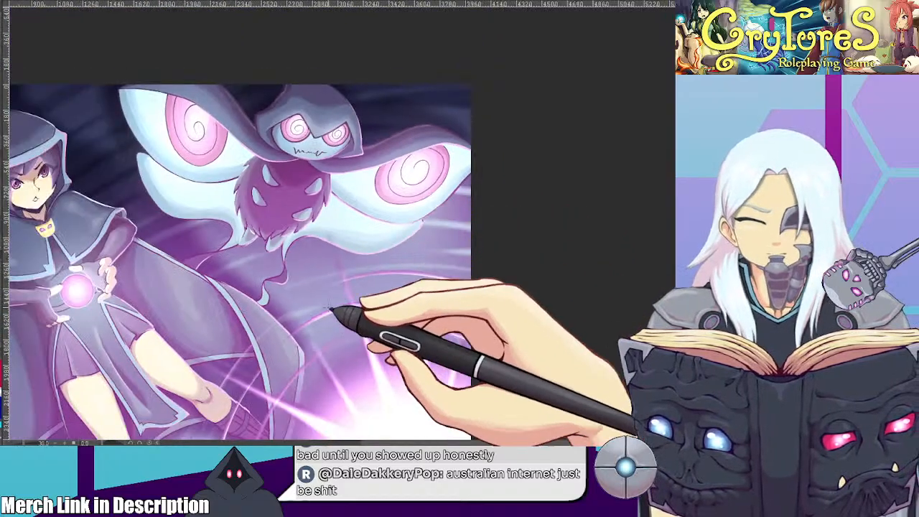
scroll(338, 315, "up", 3)
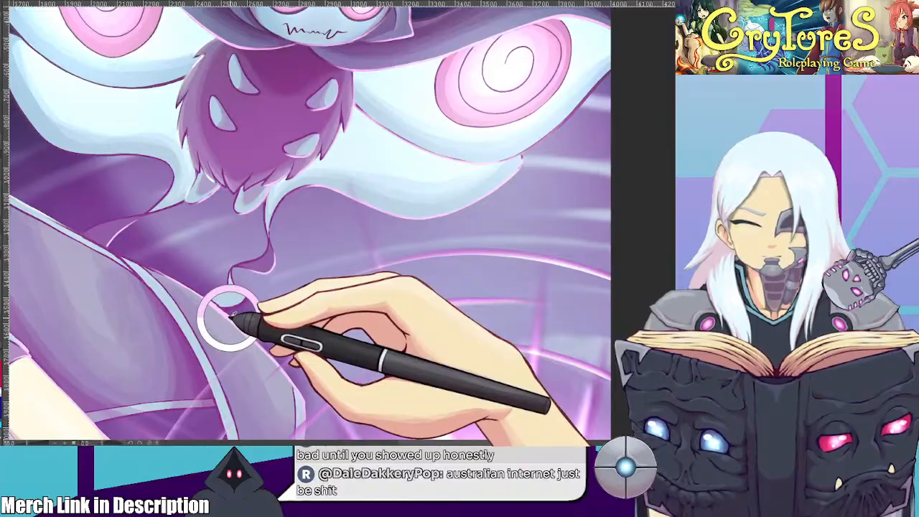
left_click_drag(435, 207, 435, 284)
scroll(532, 157, "up", 4)
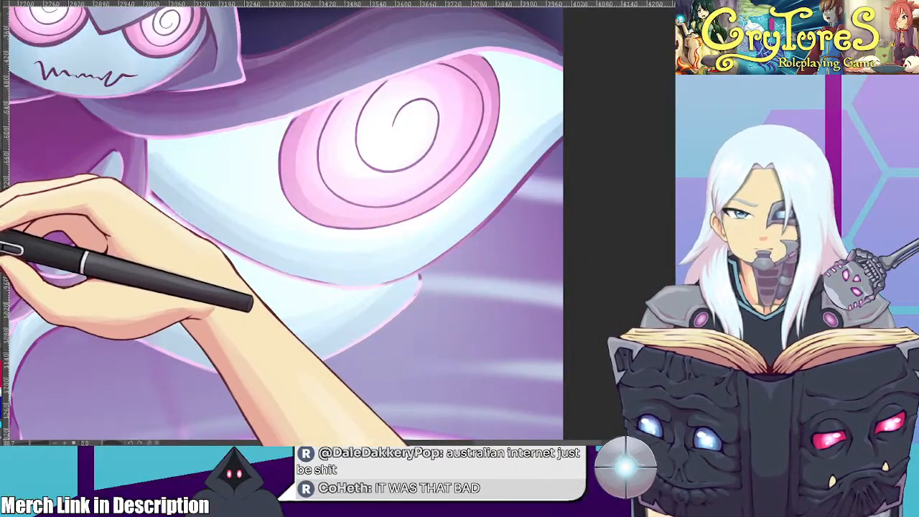
scroll(244, 170, "down", 6)
left_click_drag(153, 183, 451, 235)
scroll(260, 207, "up", 2)
scroll(263, 206, "up", 4)
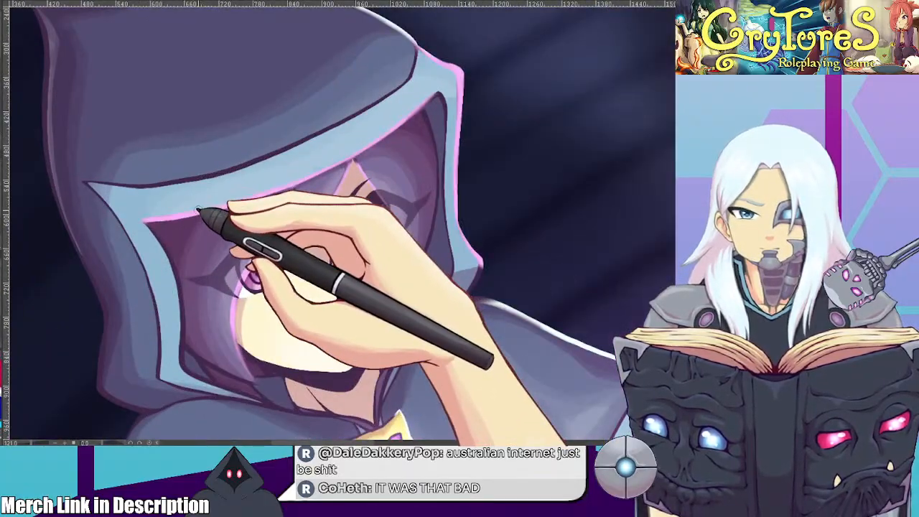
scroll(233, 176, "down", 5)
left_click_drag(507, 168, 287, 204)
scroll(435, 205, "up", 2)
left_click_drag(435, 206, 79, 129)
scroll(431, 192, "up", 2)
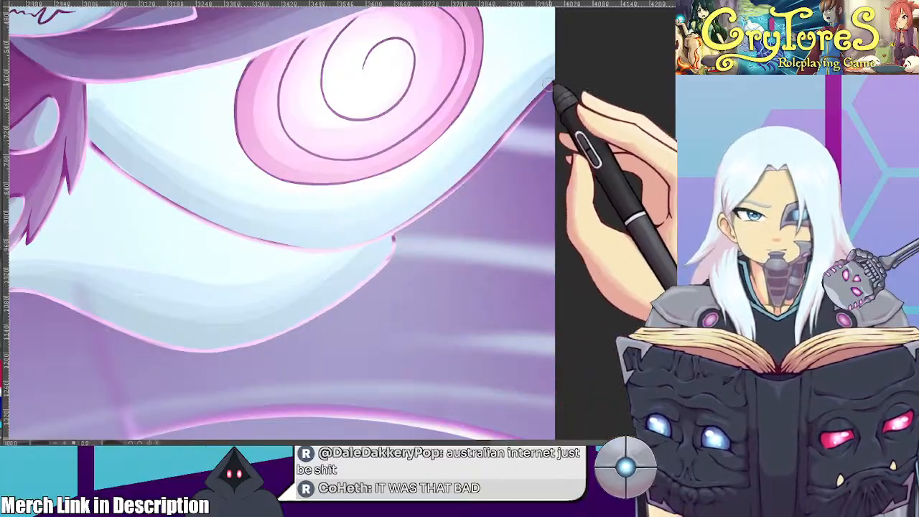
scroll(447, 141, "down", 8)
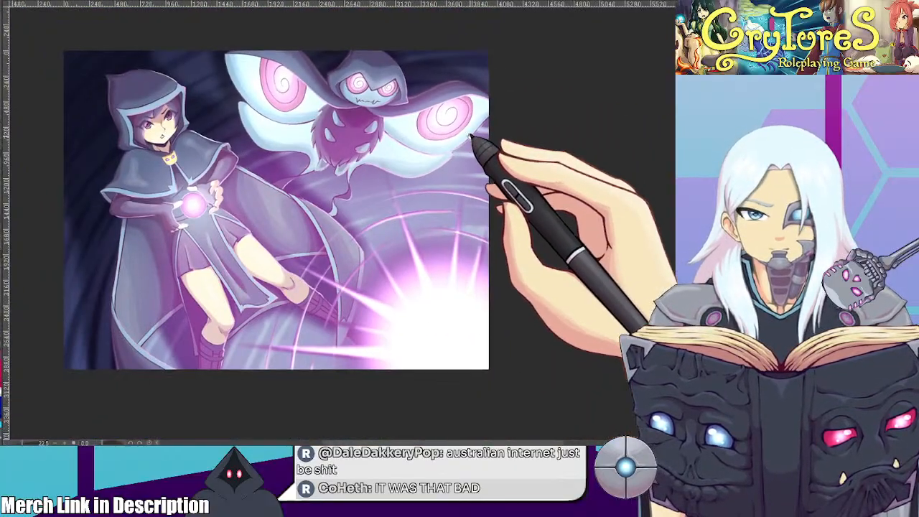
scroll(480, 149, "down", 2)
scroll(478, 151, "up", 5)
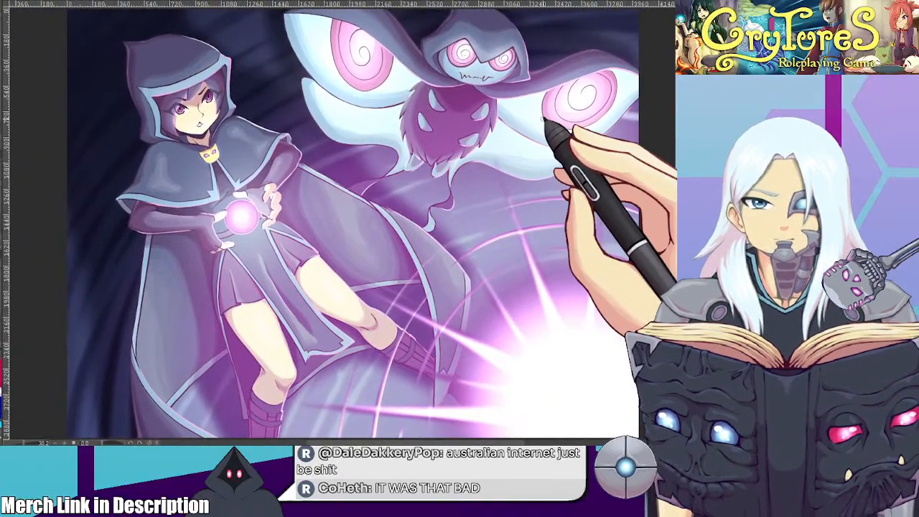
Soften the pink rim light along the character's hair strands and check it along the hood's light blue trim
scroll(544, 119, "up", 1)
scroll(96, 103, "up", 6)
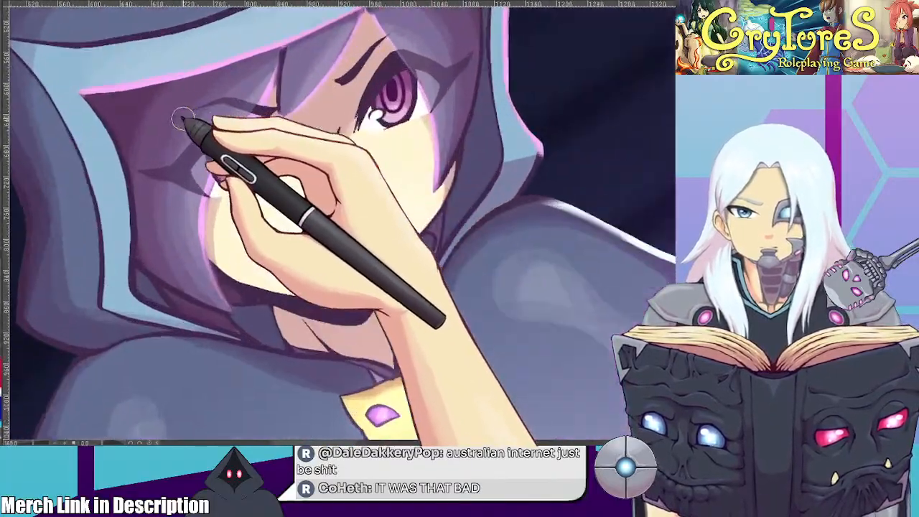
scroll(186, 120, "up", 1)
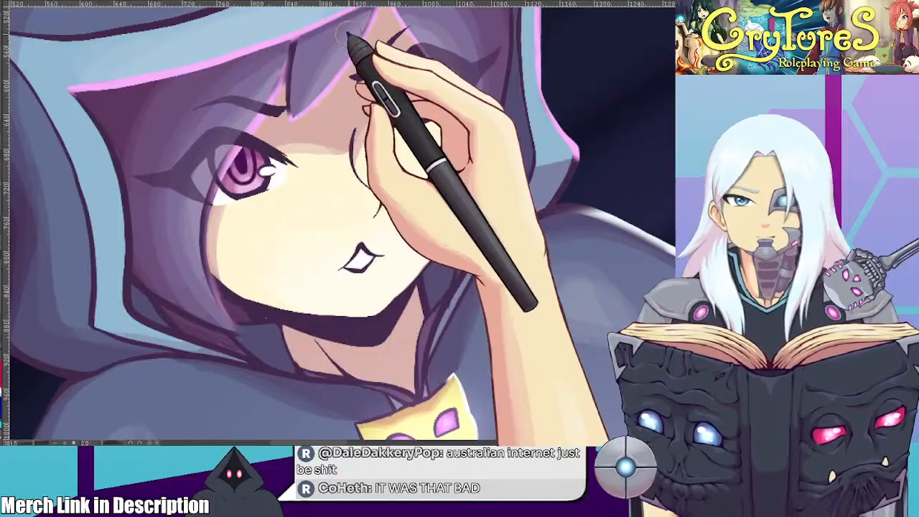
left_click_drag(460, 88, 408, 155)
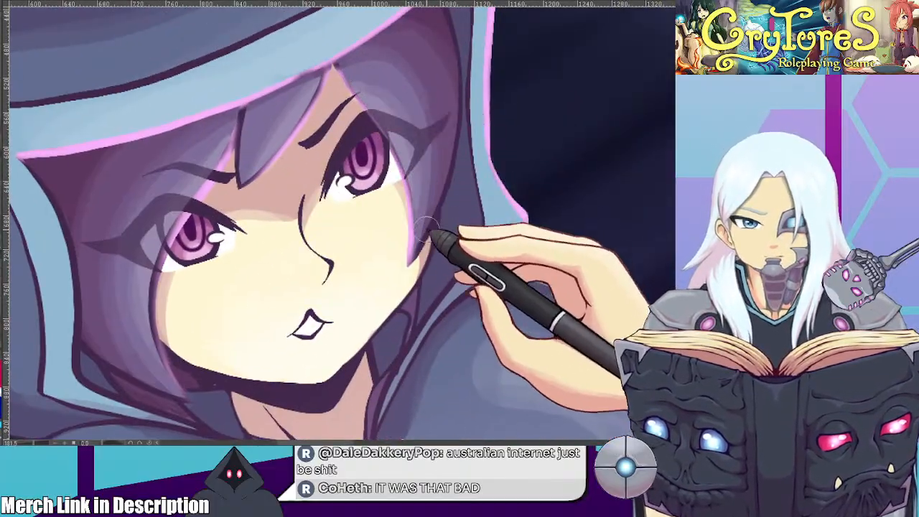
mouse_move(515, 201)
left_mouse_down()
mouse_move(535, 259)
mouse_move(587, 301)
left_mouse_up()
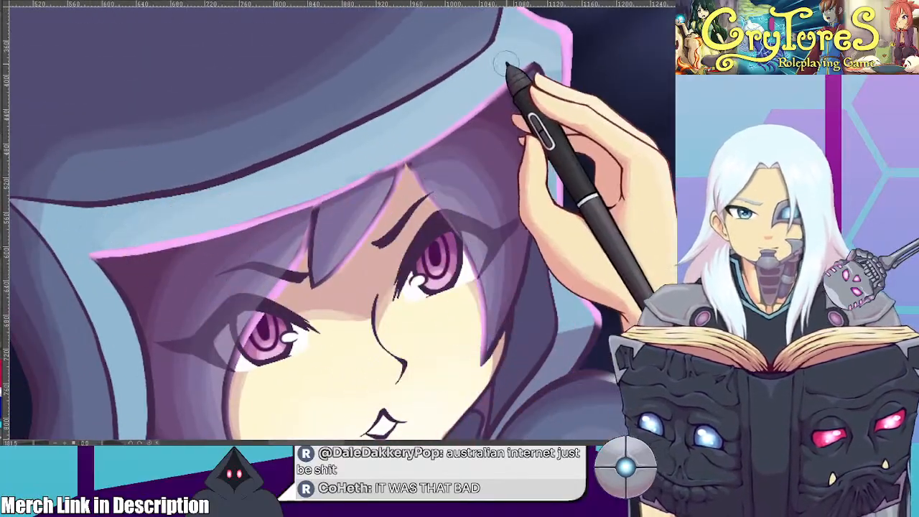
left_click_drag(608, 131, 474, 223)
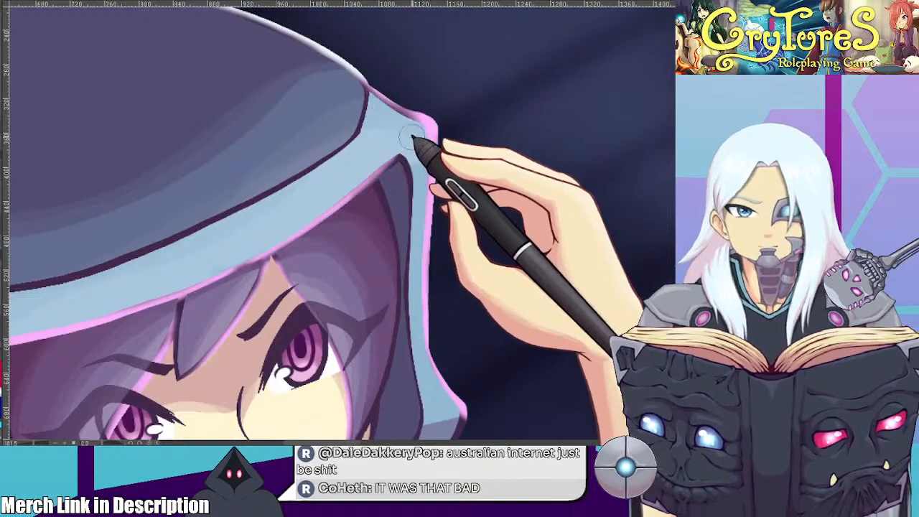
left_click_drag(505, 274, 616, 194)
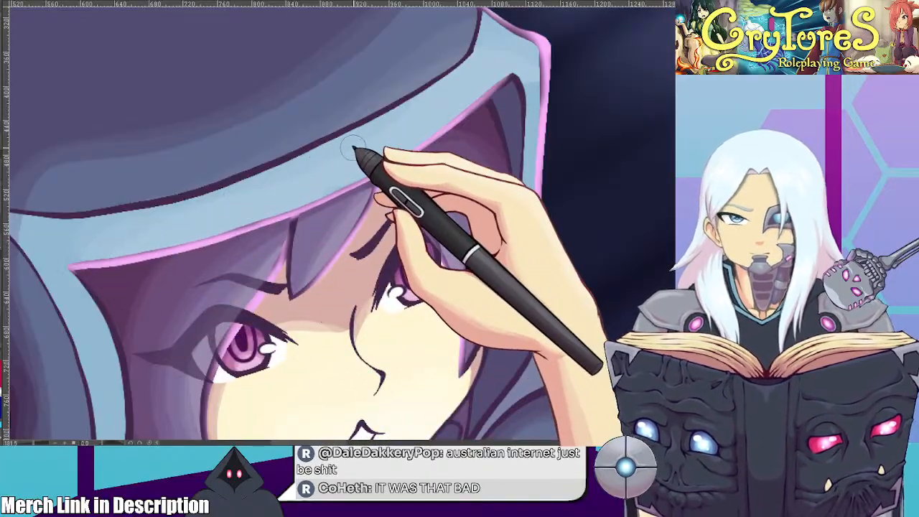
scroll(352, 147, "down", 10)
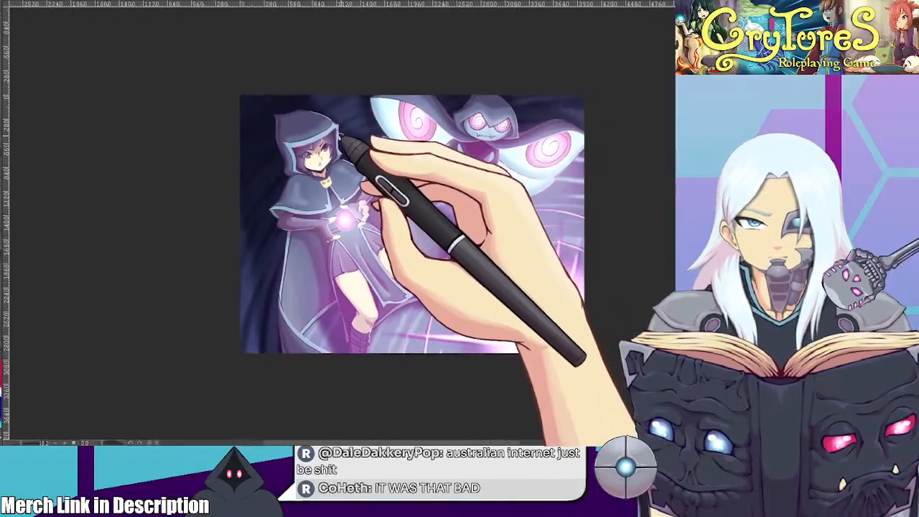
Add a thin pink rim light along the outer edge of the cape below the creature's trailing tail, working from a rotated view
scroll(348, 134, "up", 6)
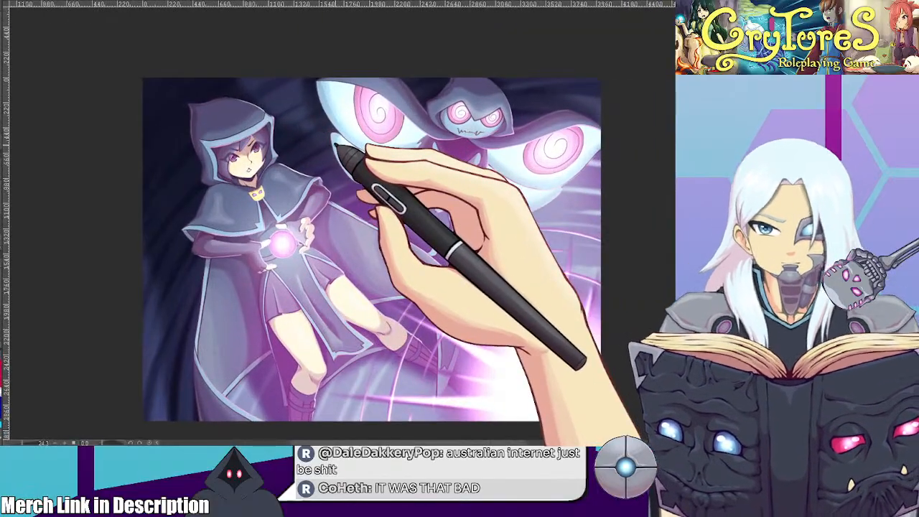
scroll(476, 246, "up", 1)
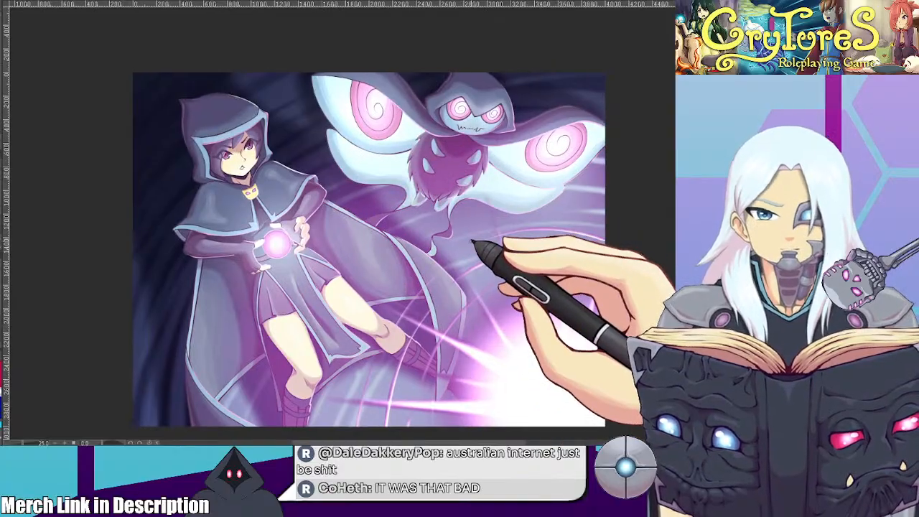
left_click_drag(469, 238, 392, 135)
scroll(428, 216, "up", 5)
left_click_drag(404, 166, 372, 156)
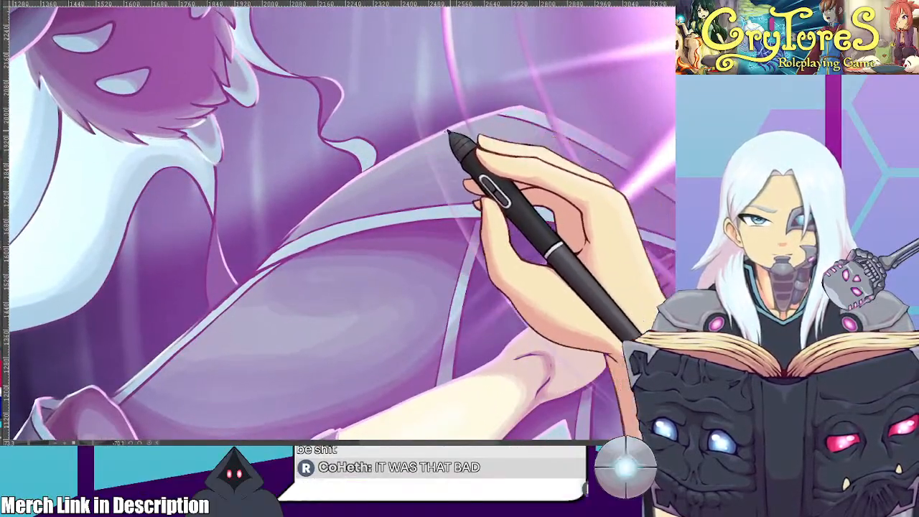
left_click_drag(286, 239, 424, 148)
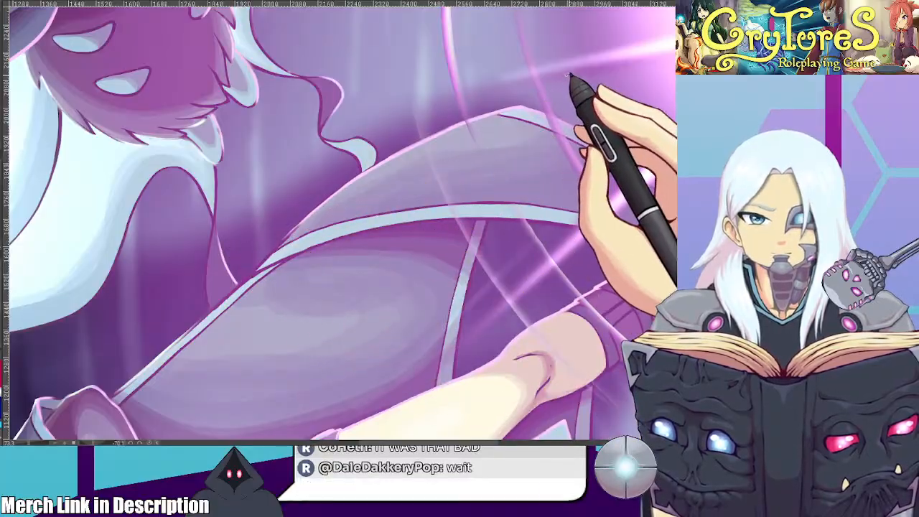
scroll(561, 75, "down", 4)
left_click_drag(581, 82, 495, 300)
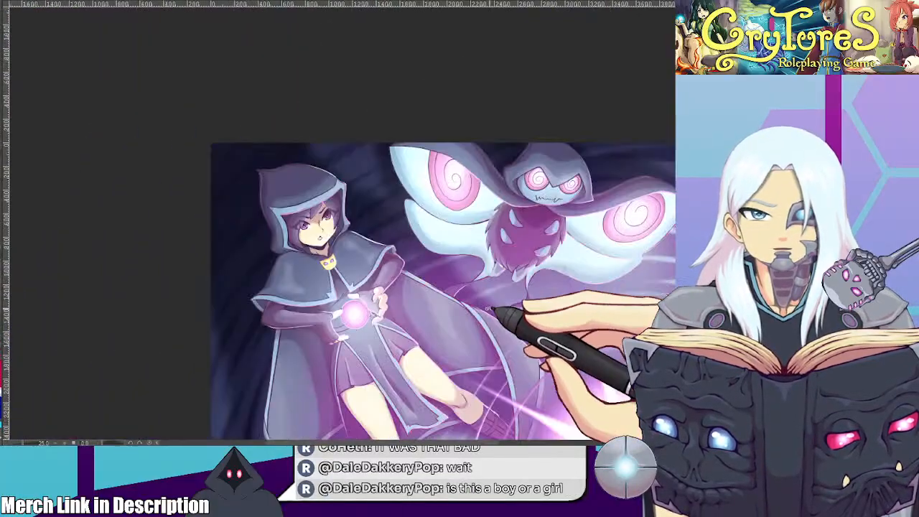
Examine the whole illustration and the flat-coloured version of the character at different zoom levels to compare their colours and lighting
left_click_drag(531, 276, 397, 173)
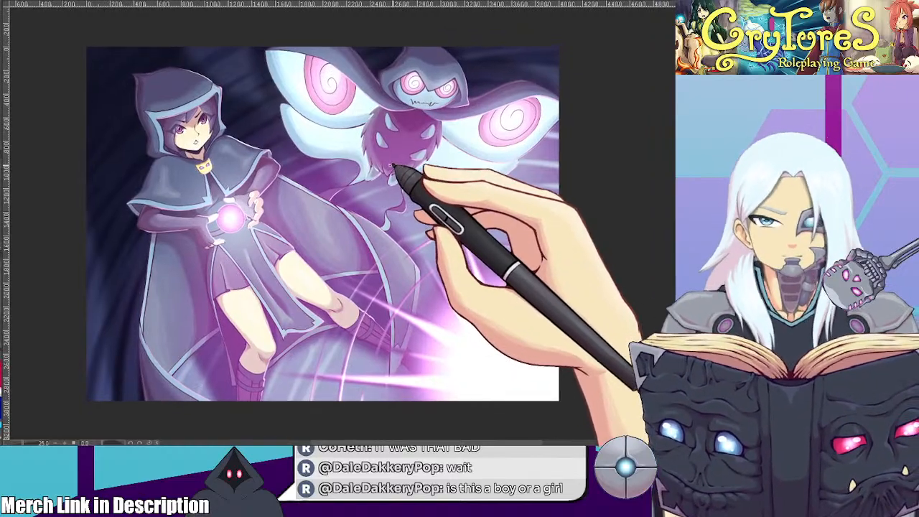
left_click(70, 1)
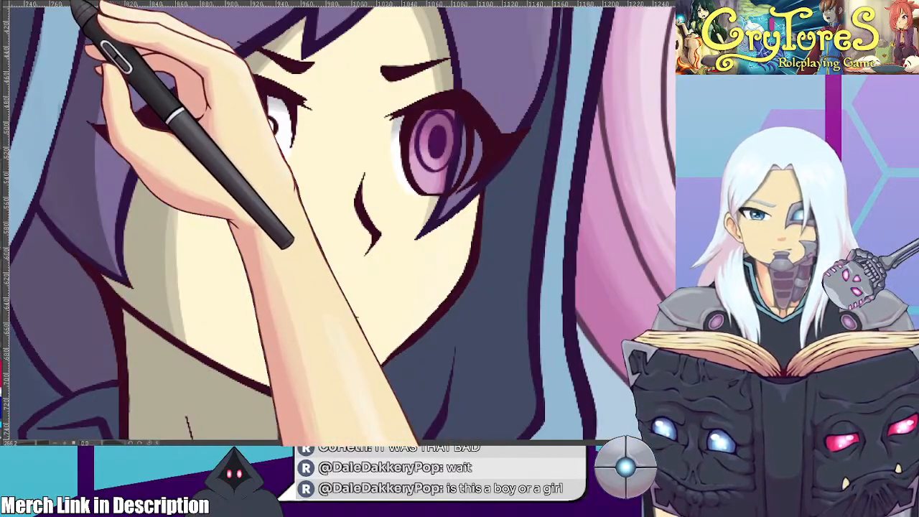
scroll(389, 161, "down", 9)
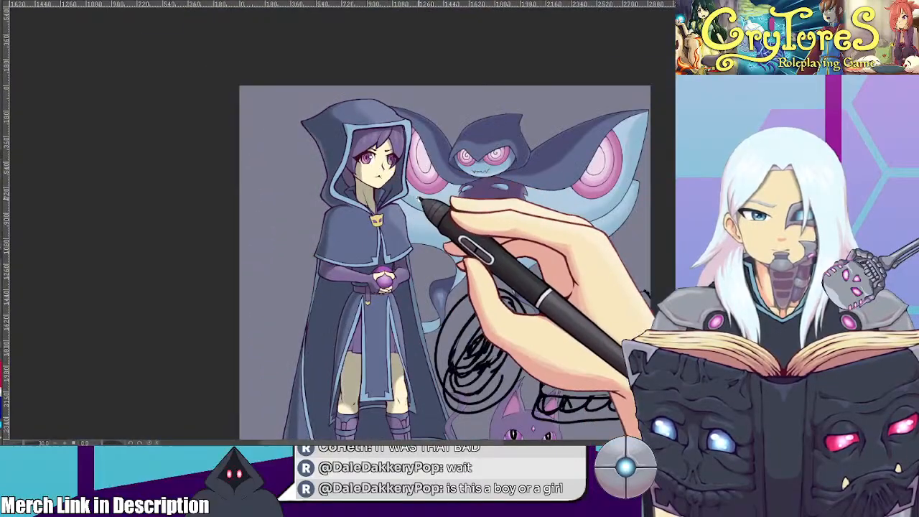
left_click_drag(411, 197, 338, 132)
scroll(334, 133, "down", 1)
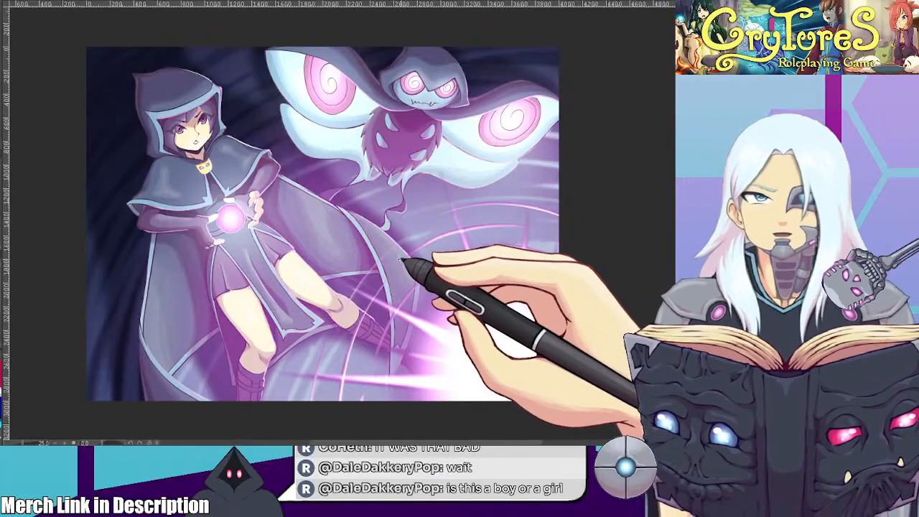
scroll(408, 252, "up", 1)
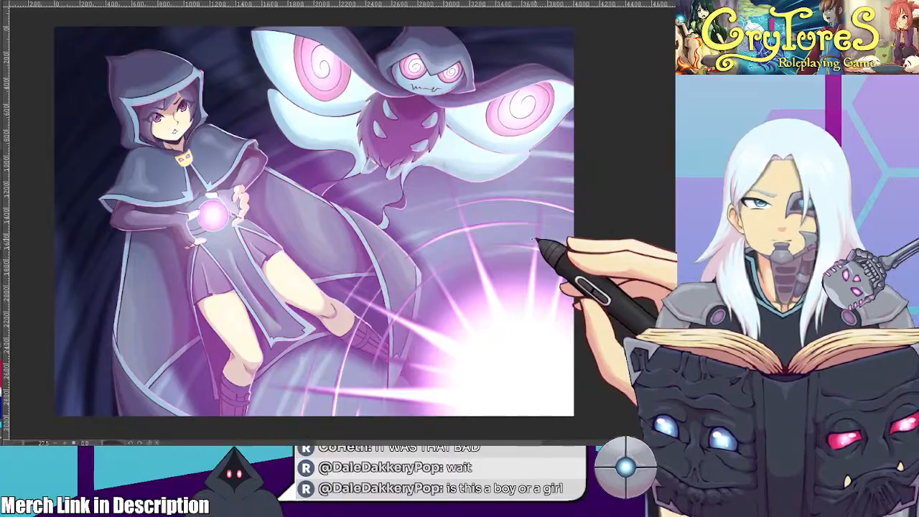
scroll(479, 229, "up", 1)
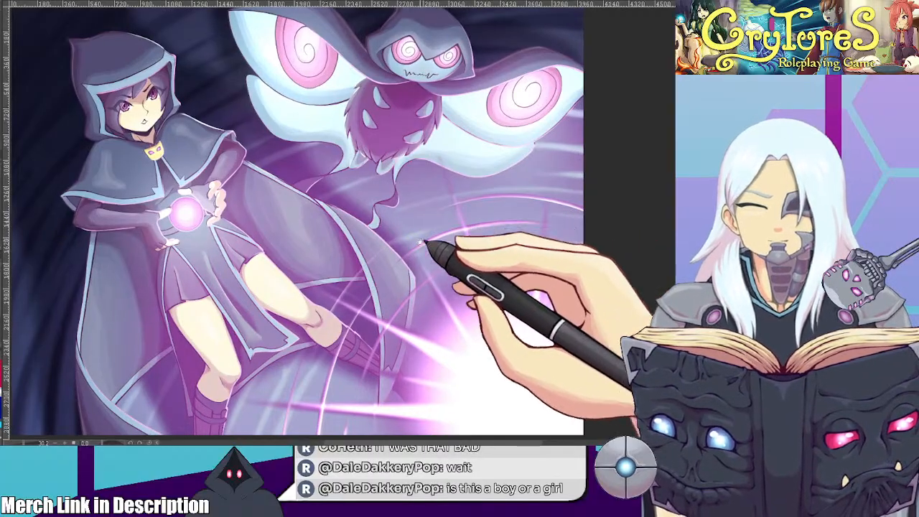
scroll(431, 237, "up", 1)
left_click_drag(429, 237, 444, 240)
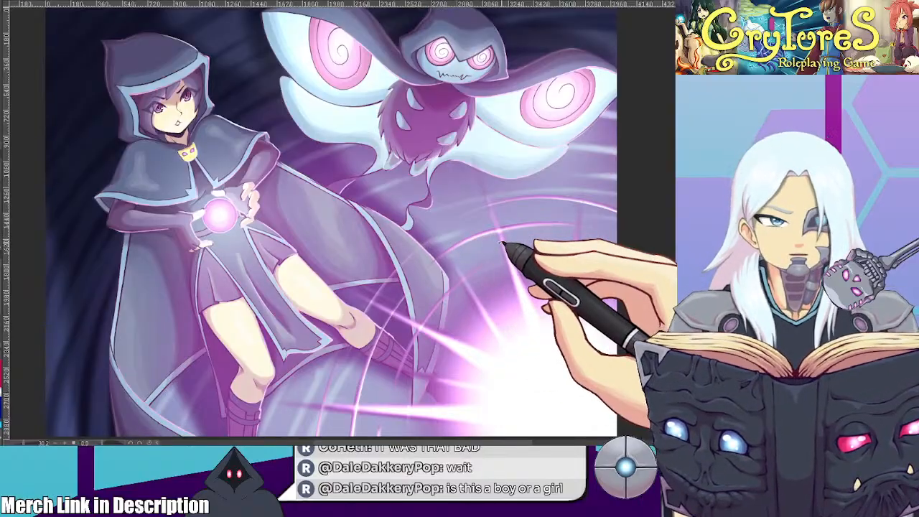